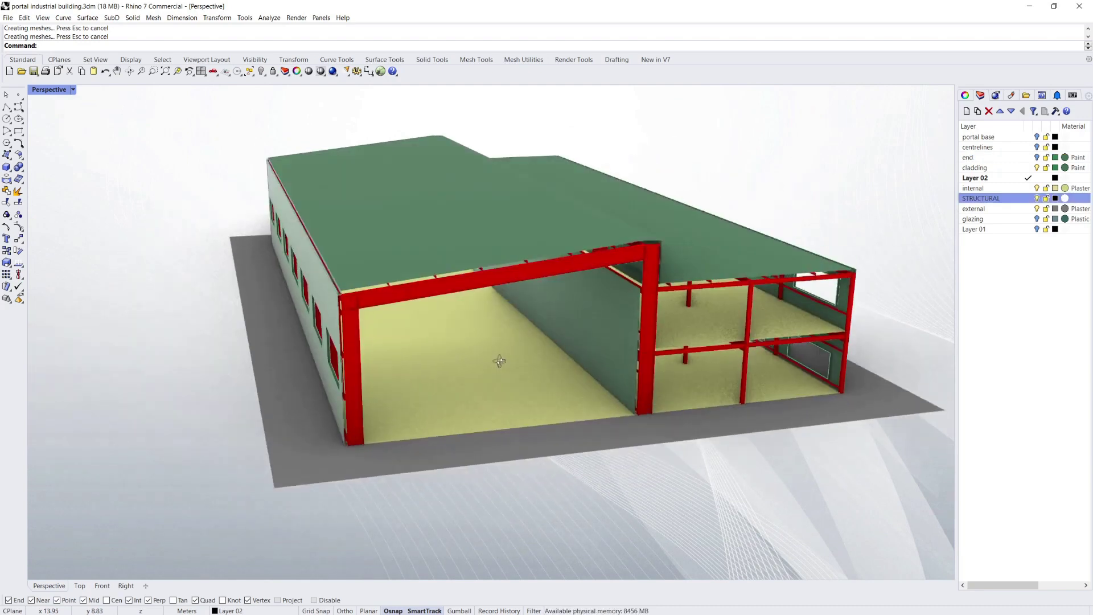
Review the finished portal building model in Rhino and its Revit framing, including the Level 1, Roof and Elevation 01 sheets
{"action": "right_click_drag", "start_coordinate": [501, 361], "coordinate": [446, 354]}
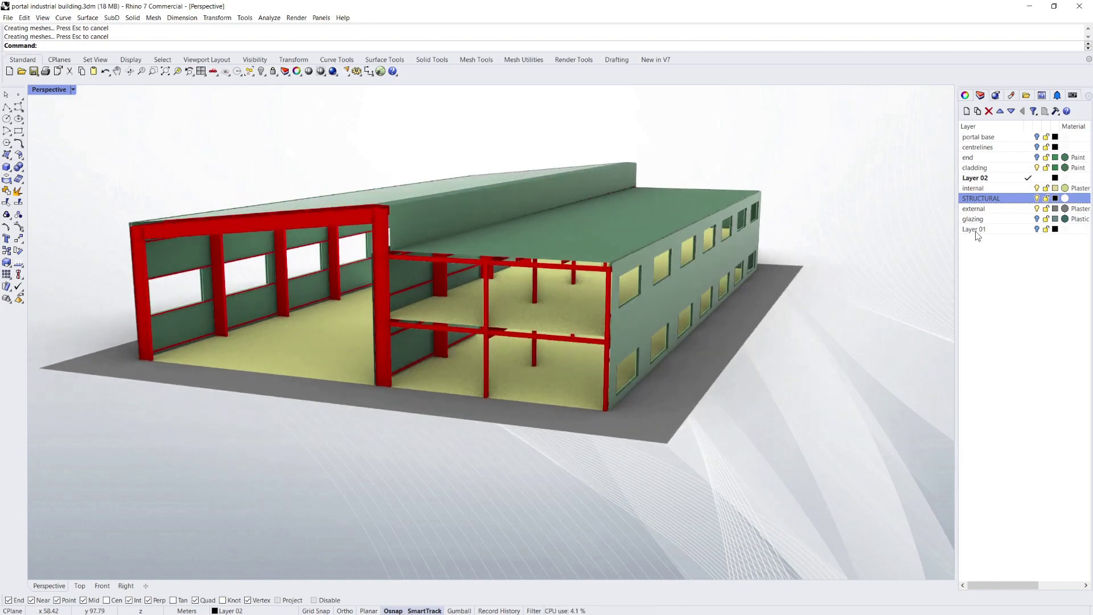
{"action": "right_click_drag", "start_coordinate": [719, 352], "coordinate": [692, 171]}
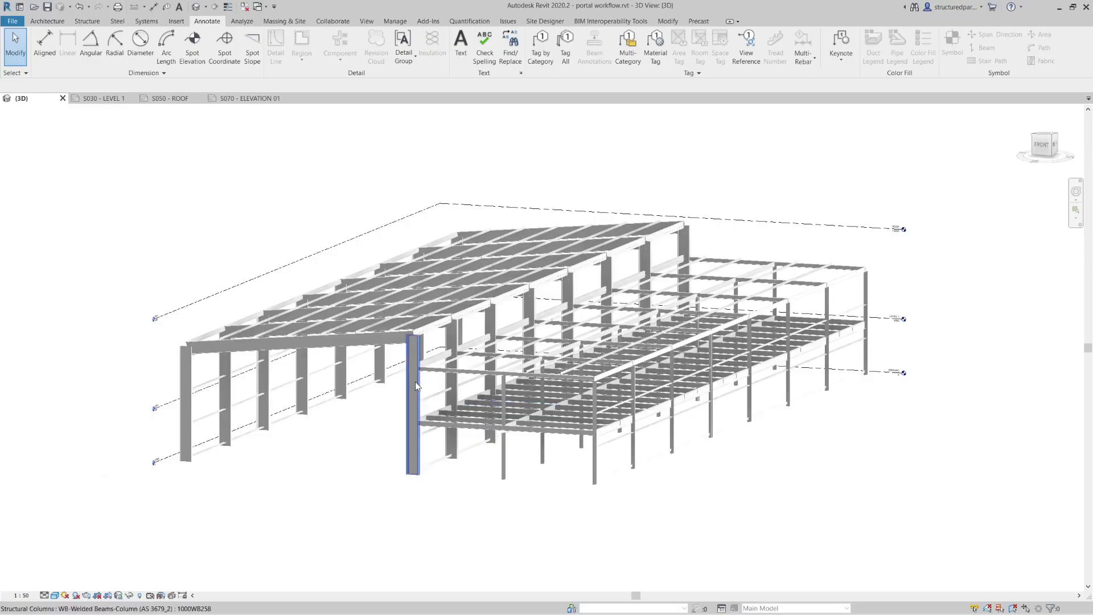
{"action": "middle_click_drag", "start_coordinate": [395, 398], "coordinate": [408, 427], "text": "shift"}
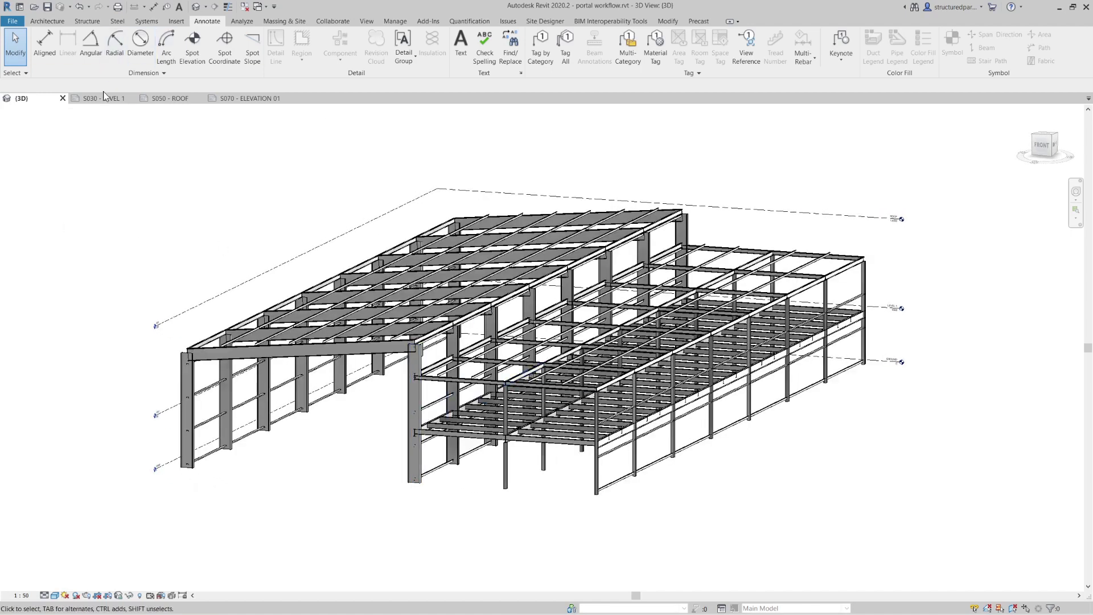
{"action": "left_click", "coordinate": [106, 98]}
{"action": "left_click", "coordinate": [185, 98]}
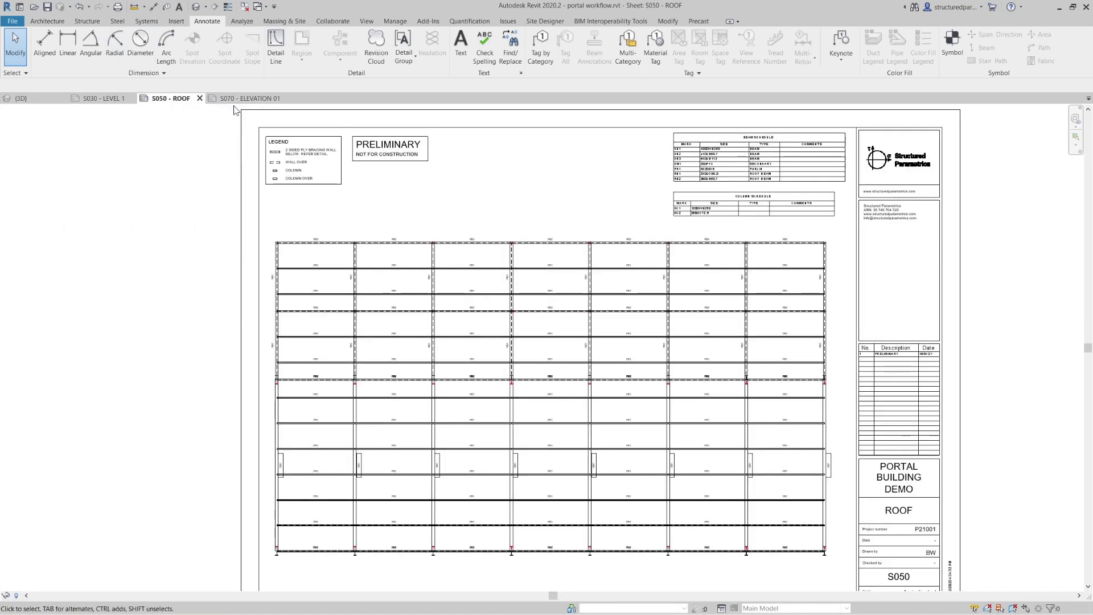
{"action": "left_click", "coordinate": [243, 99]}
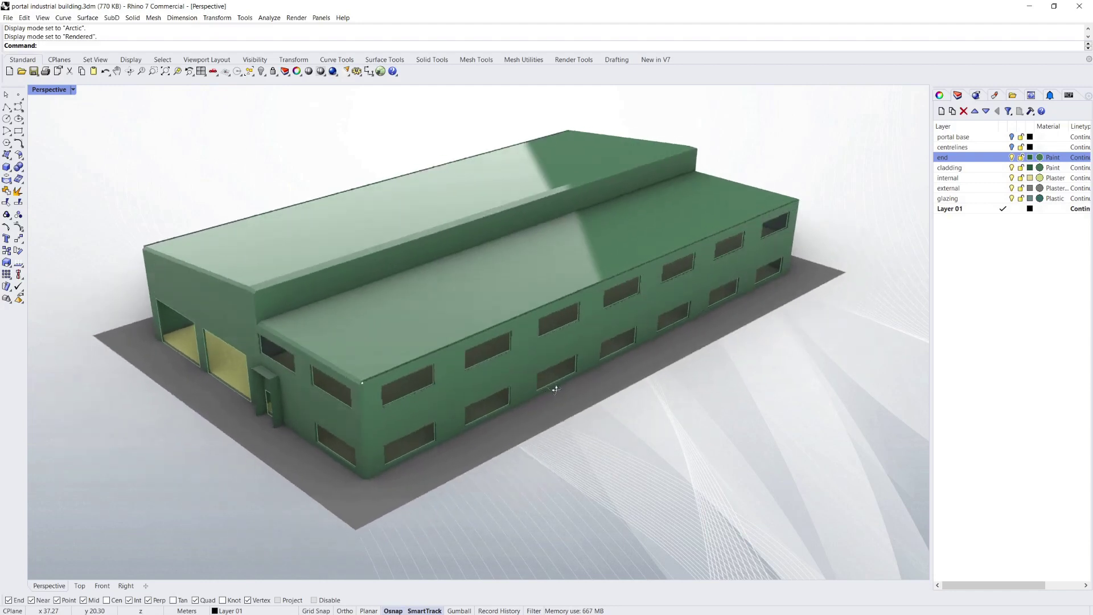
Switch the Perspective view of the clad industrial building to Shaded display mode
{"action": "right_click_drag", "start_coordinate": [555, 390], "coordinate": [630, 397]}
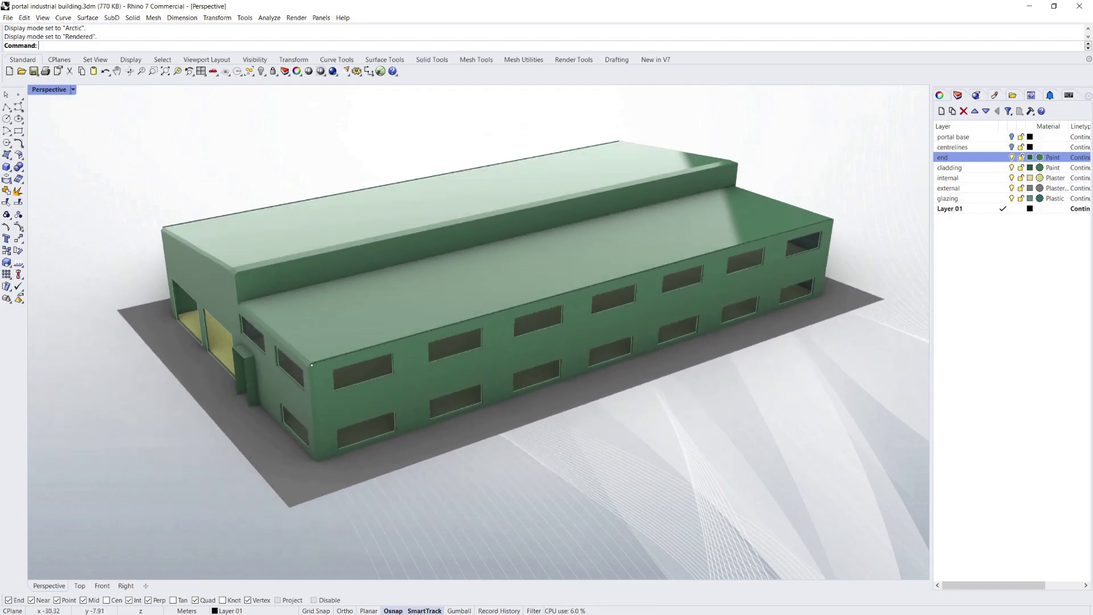
{"action": "right_click_drag", "start_coordinate": [558, 358], "coordinate": [577, 360]}
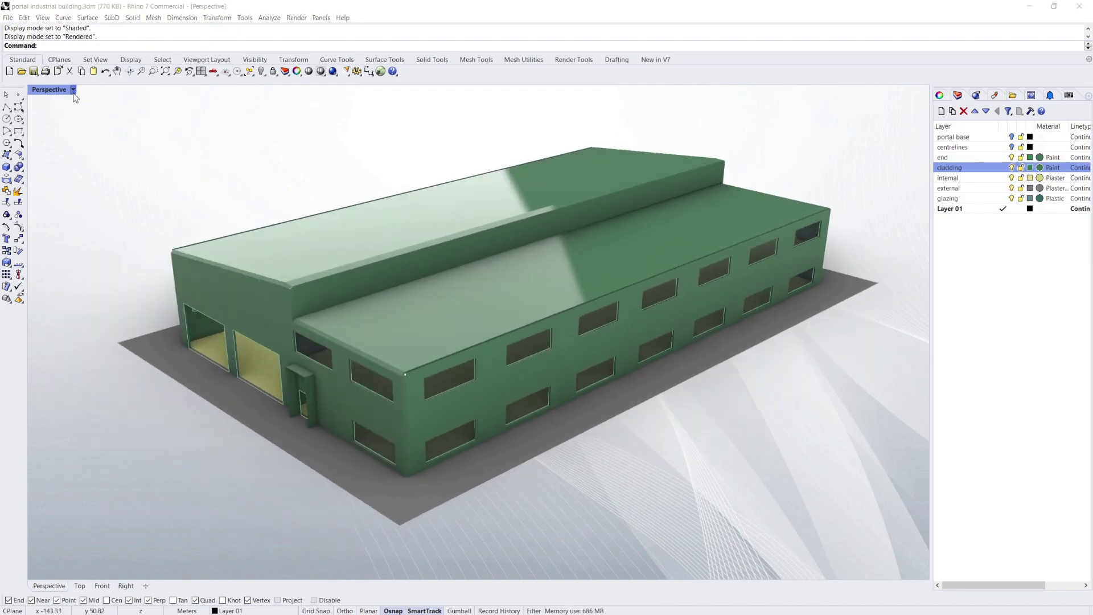
{"action": "left_click", "coordinate": [73, 90]}
{"action": "left_click", "coordinate": [73, 137]}
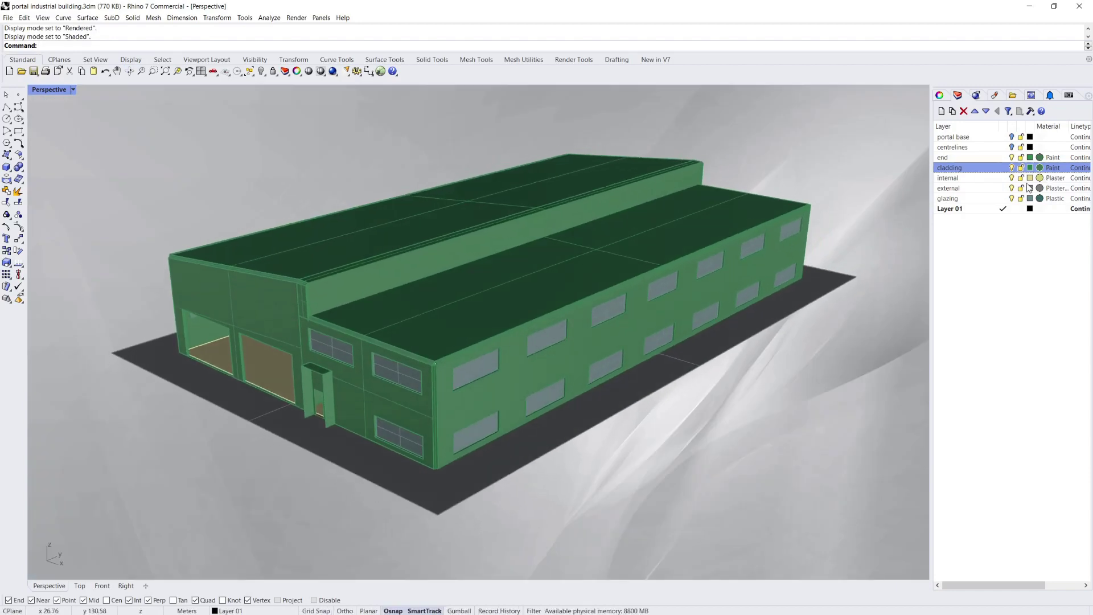
Turn off the end, glazing and external layers to expose the building's open end
{"action": "right_click_drag", "start_coordinate": [661, 286], "coordinate": [240, 258]}
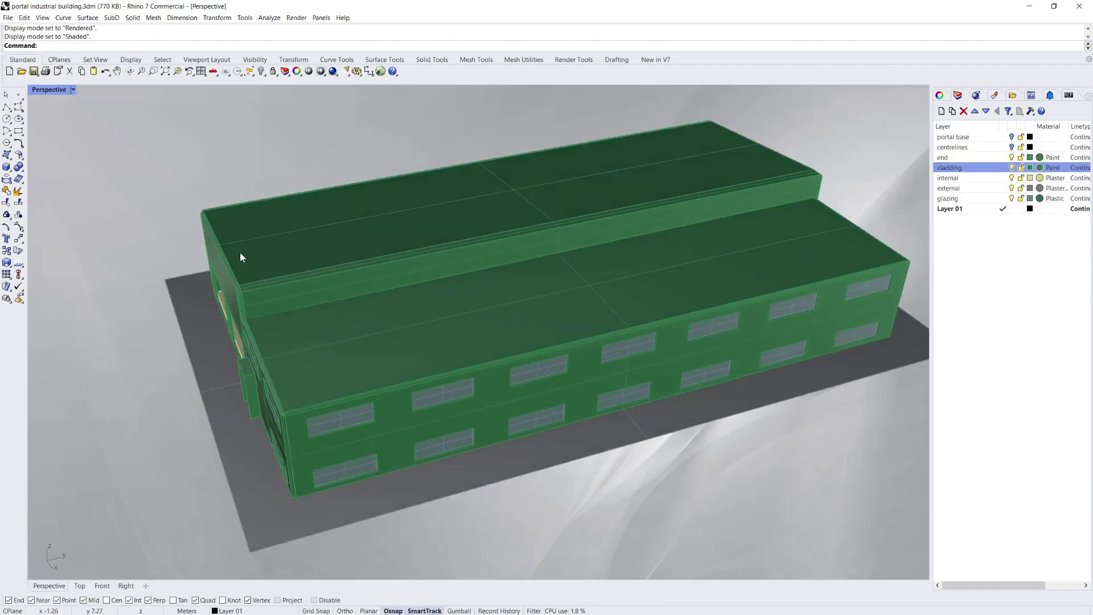
{"action": "left_click_drag", "start_coordinate": [183, 232], "coordinate": [350, 456]}
{"action": "left_click", "coordinate": [218, 135]}
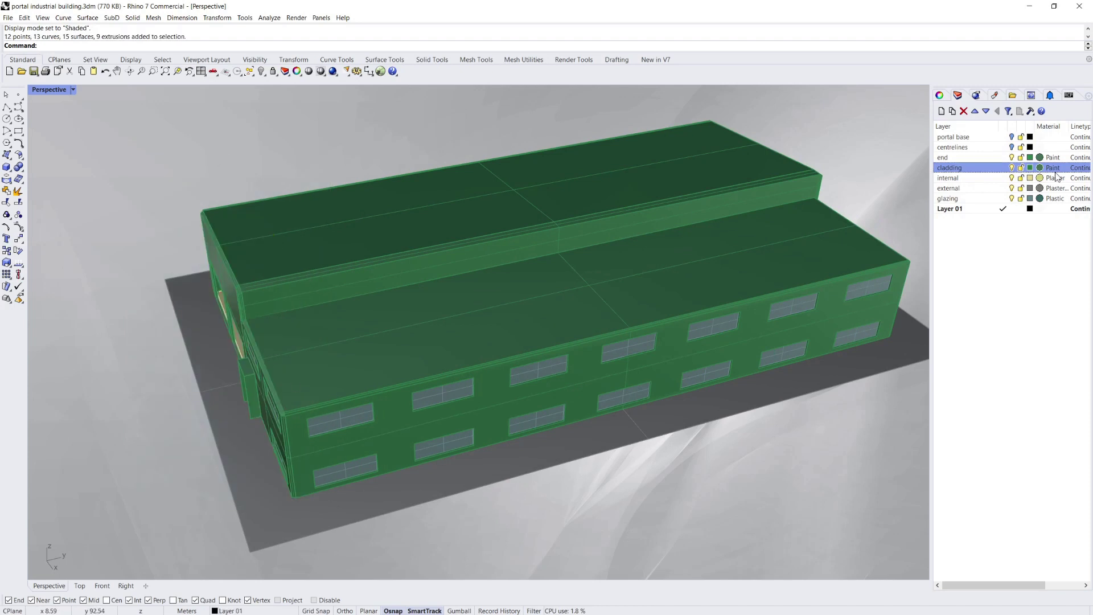
{"action": "left_click", "coordinate": [1012, 157]}
{"action": "right_click_drag", "start_coordinate": [386, 405], "coordinate": [529, 397]}
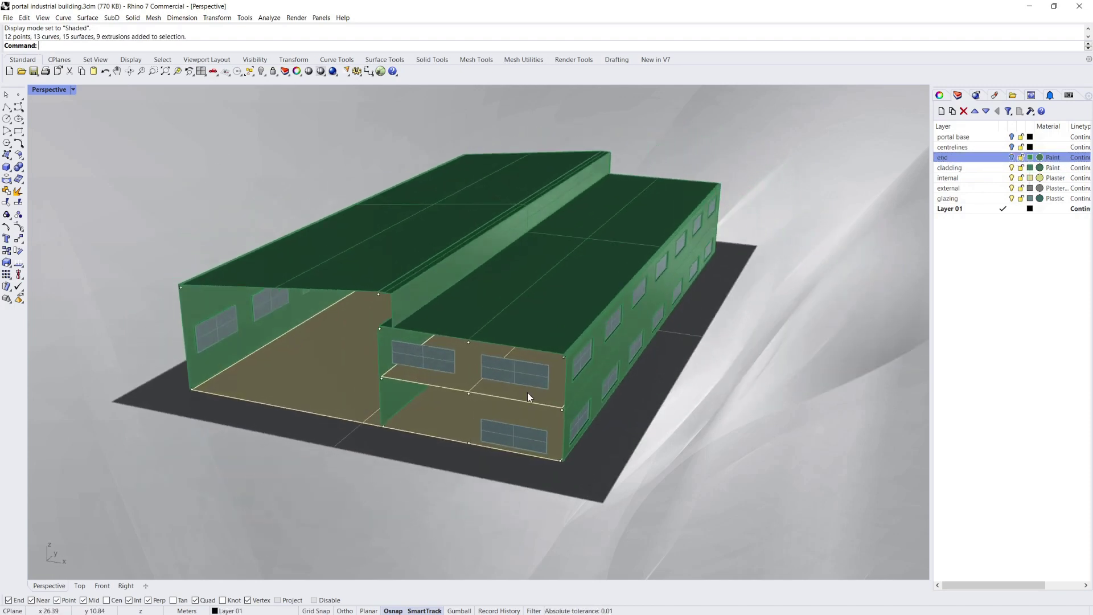
{"action": "left_click", "coordinate": [1012, 199]}
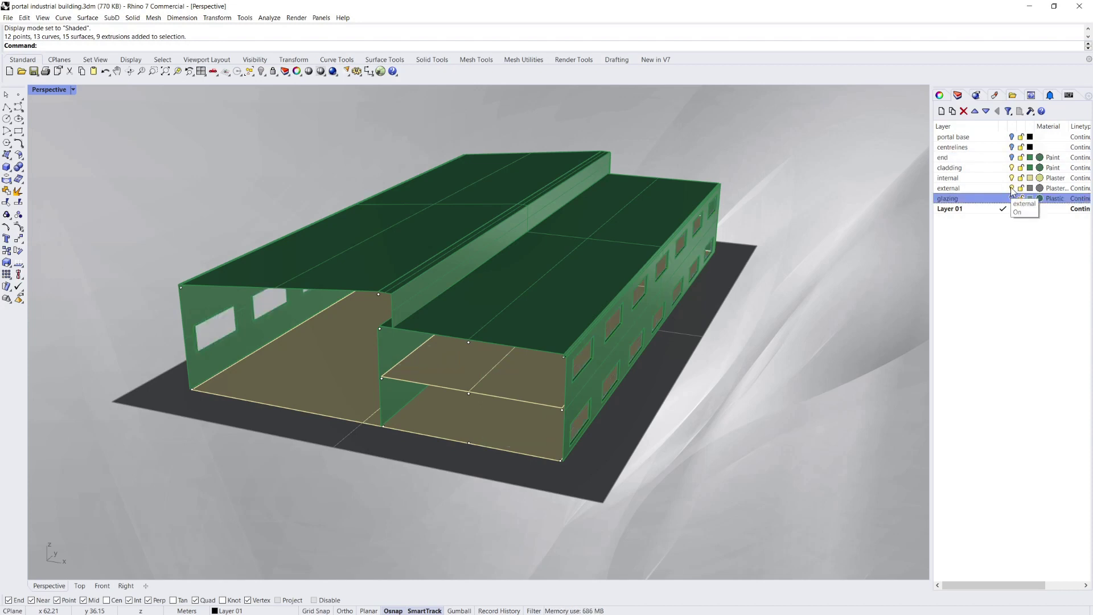
{"action": "left_click", "coordinate": [1012, 189]}
{"action": "right_click_drag", "start_coordinate": [654, 508], "coordinate": [673, 492]}
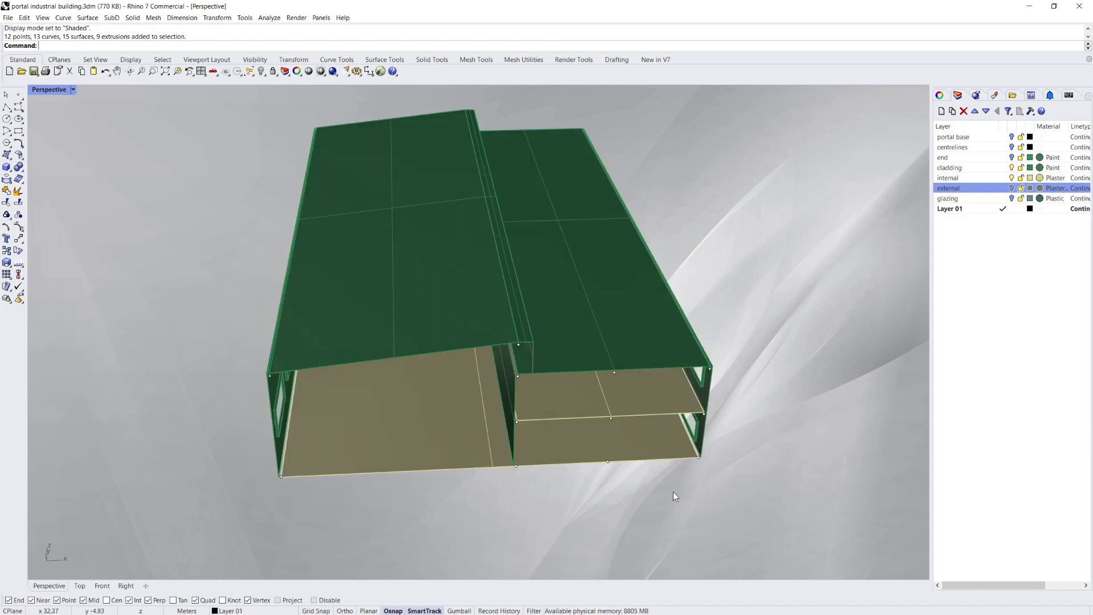
Examine the reference points at the open end's column bases, floor edges, eaves and roof step
{"action": "scroll", "coordinate": [701, 405], "scroll_direction": "up", "scroll_amount": 8}
{"action": "right_click_drag", "start_coordinate": [706, 437], "coordinate": [753, 342]}
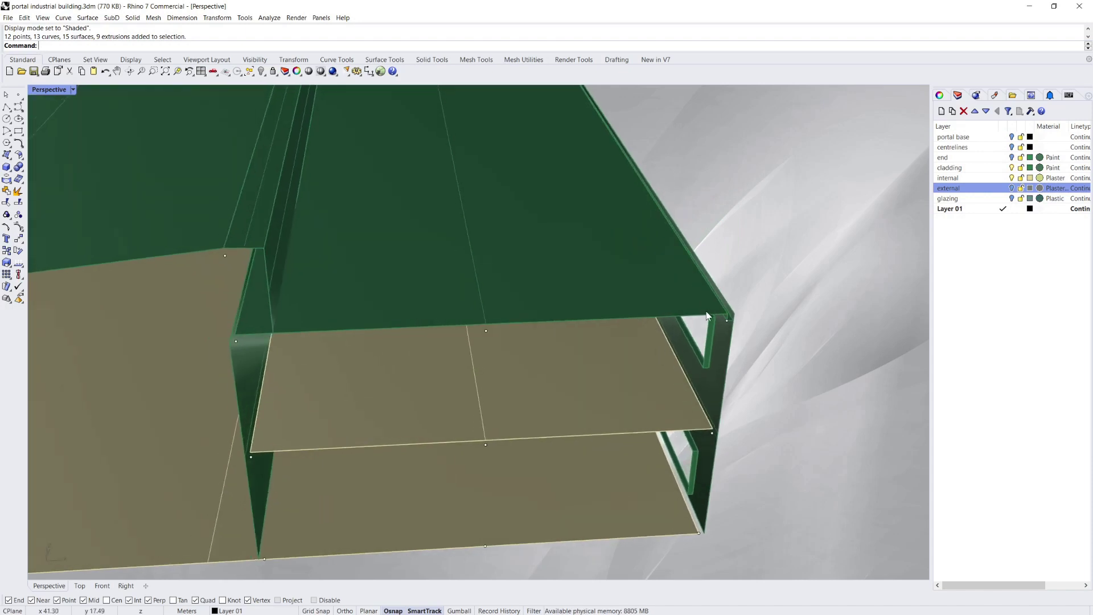
{"action": "scroll", "coordinate": [720, 328], "scroll_direction": "up", "scroll_amount": 2}
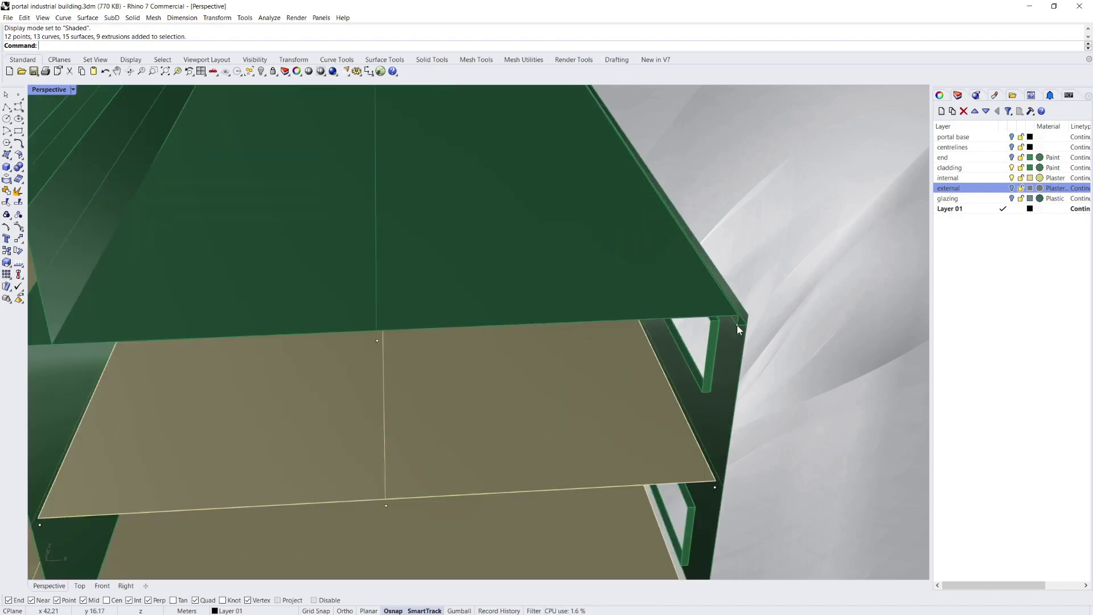
{"action": "left_click", "coordinate": [737, 325]}
{"action": "scroll", "coordinate": [787, 333], "scroll_direction": "up", "scroll_amount": 3}
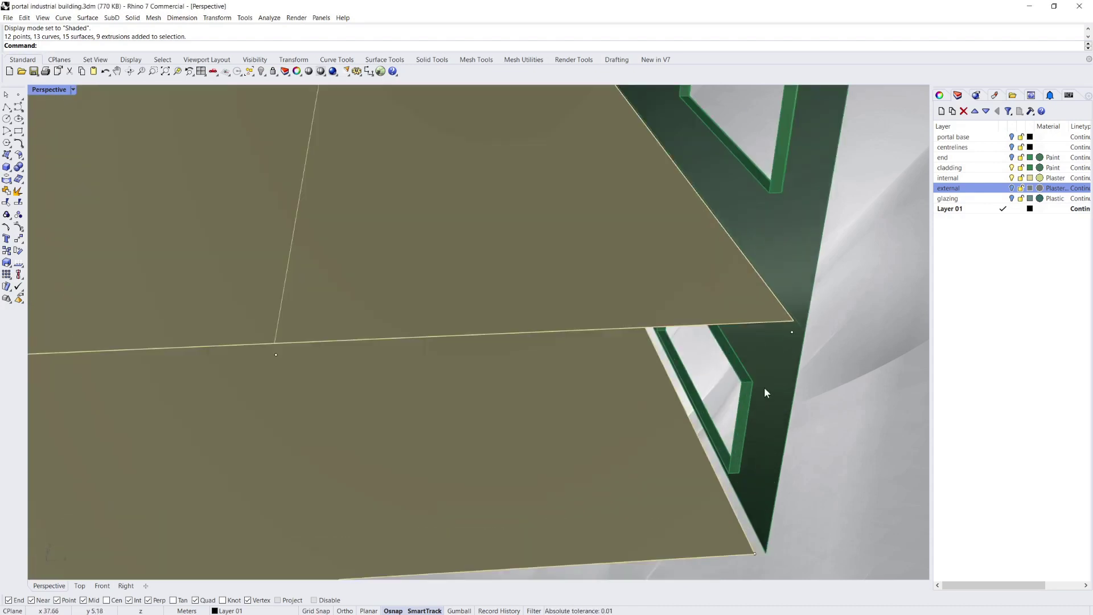
{"action": "left_click", "coordinate": [792, 333]}
{"action": "scroll", "coordinate": [814, 339], "scroll_direction": "down", "scroll_amount": 4}
{"action": "scroll", "coordinate": [843, 228], "scroll_direction": "up", "scroll_amount": 3}
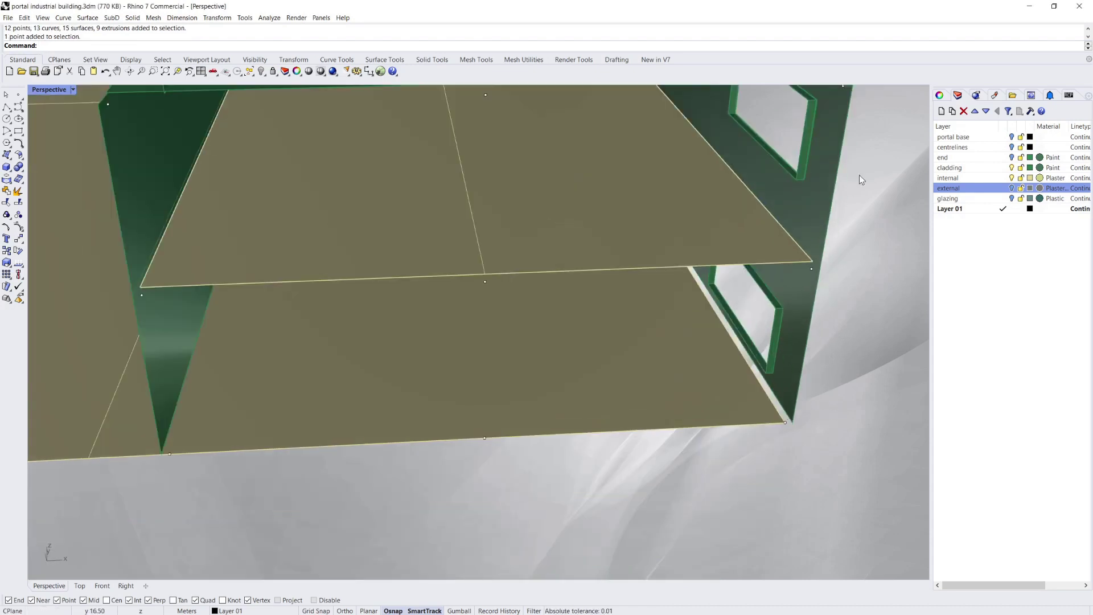
{"action": "scroll", "coordinate": [807, 183], "scroll_direction": "up", "scroll_amount": 3}
{"action": "scroll", "coordinate": [811, 181], "scroll_direction": "down", "scroll_amount": 3}
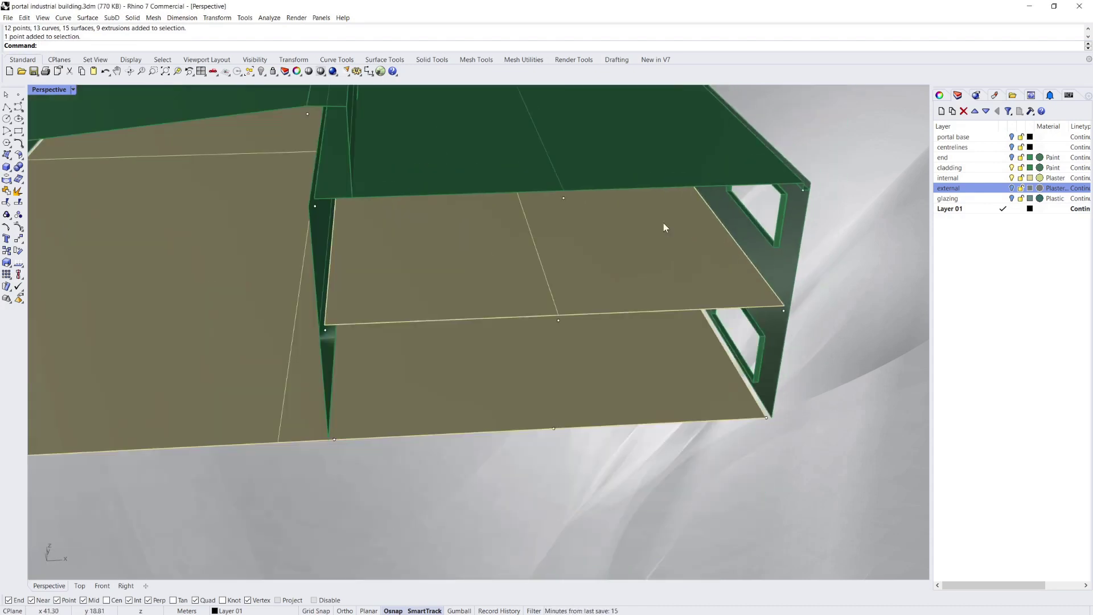
{"action": "scroll", "coordinate": [311, 152], "scroll_direction": "down", "scroll_amount": 3}
{"action": "scroll", "coordinate": [332, 186], "scroll_direction": "up", "scroll_amount": 3}
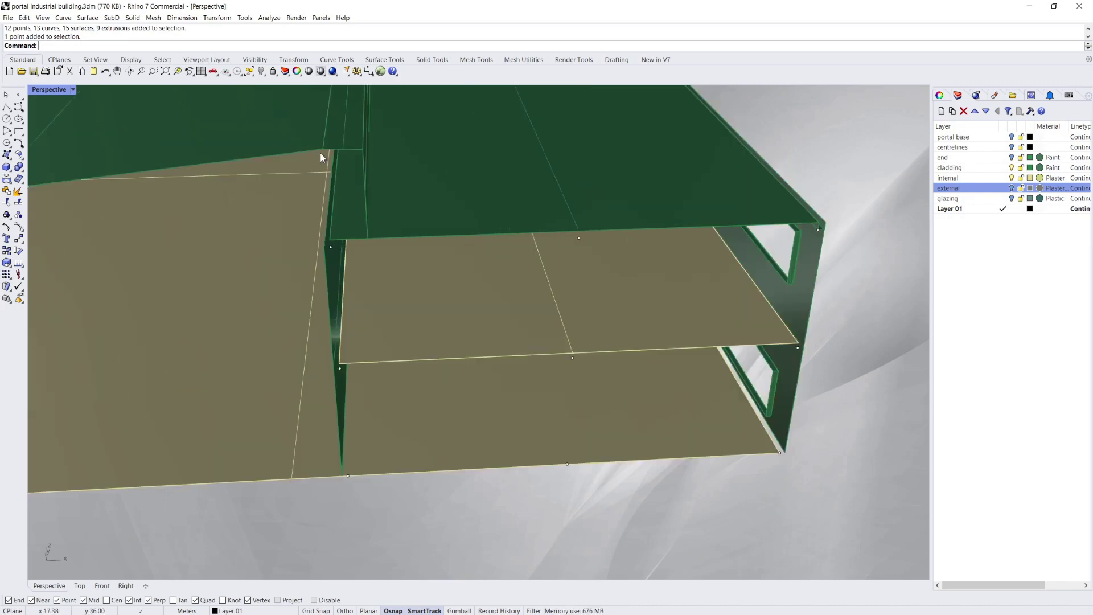
{"action": "scroll", "coordinate": [285, 205], "scroll_direction": "down", "scroll_amount": 3}
{"action": "scroll", "coordinate": [58, 247], "scroll_direction": "up", "scroll_amount": 4}
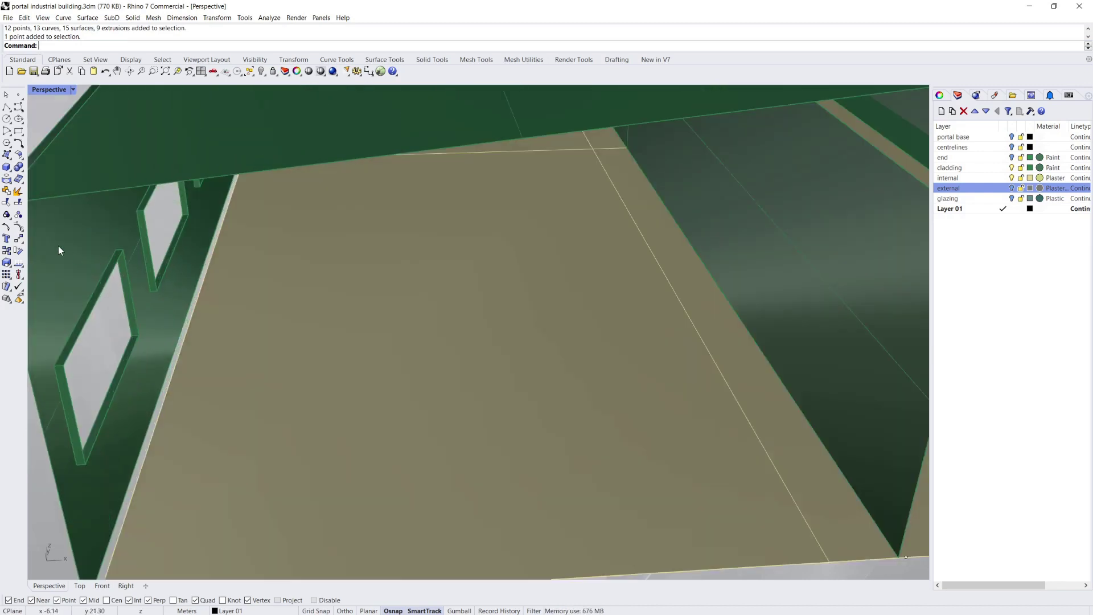
{"action": "scroll", "coordinate": [105, 245], "scroll_direction": "down", "scroll_amount": 2}
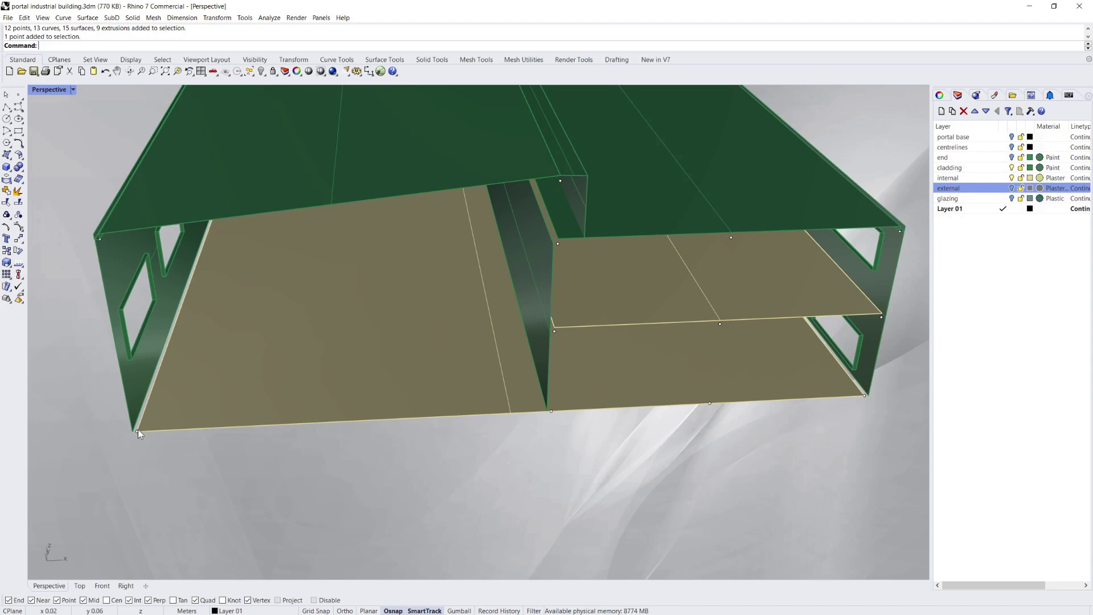
{"action": "right_click_drag", "start_coordinate": [803, 449], "coordinate": [791, 445]}
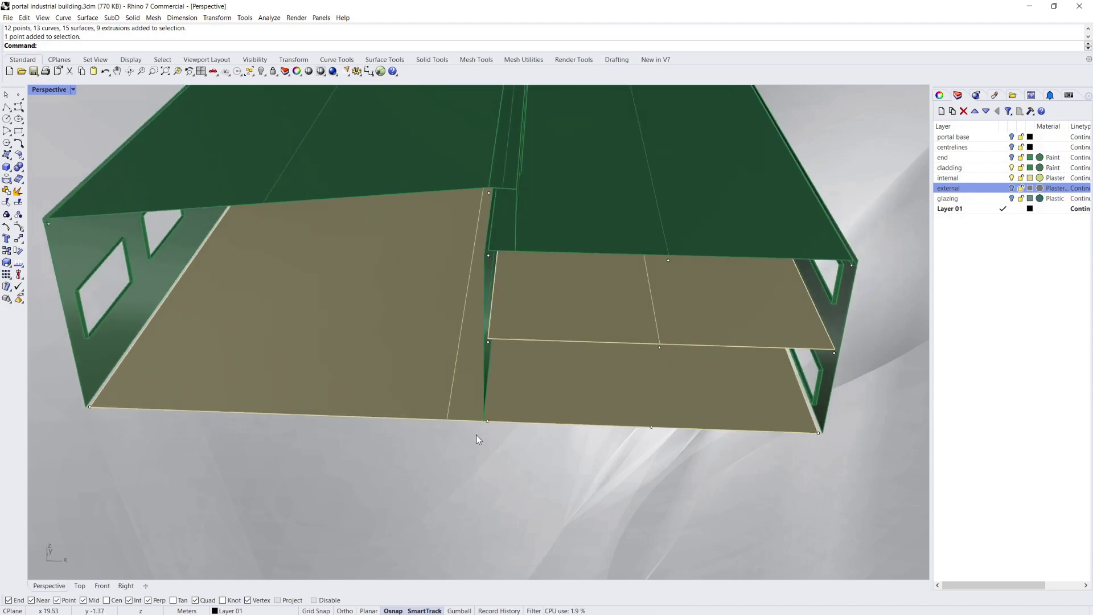
{"action": "right_click_drag", "start_coordinate": [477, 439], "coordinate": [500, 458]}
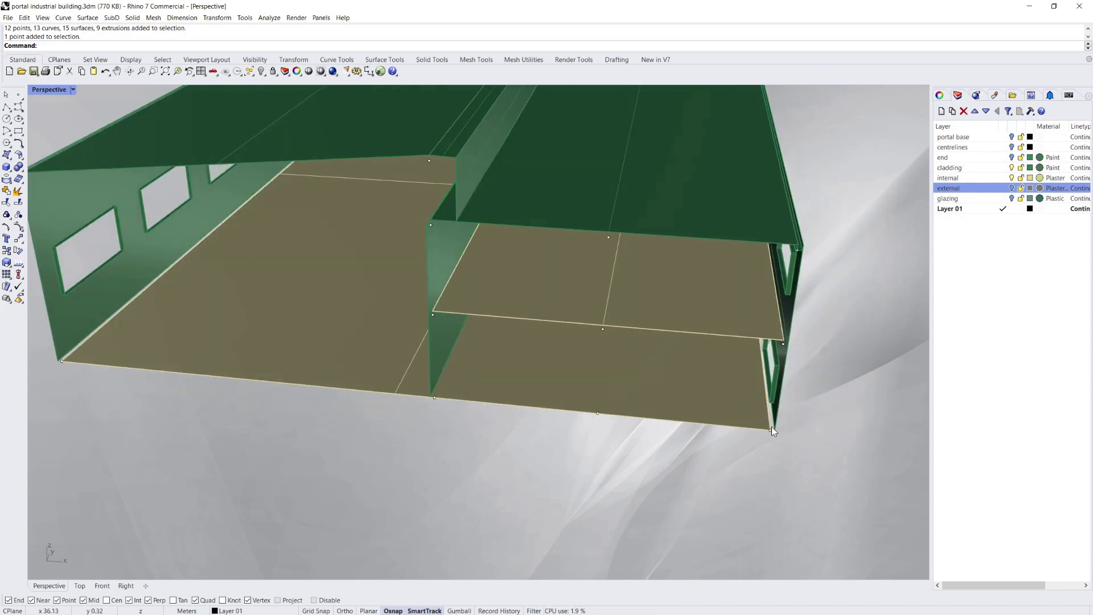
{"action": "right_click_drag", "start_coordinate": [750, 450], "coordinate": [736, 440]}
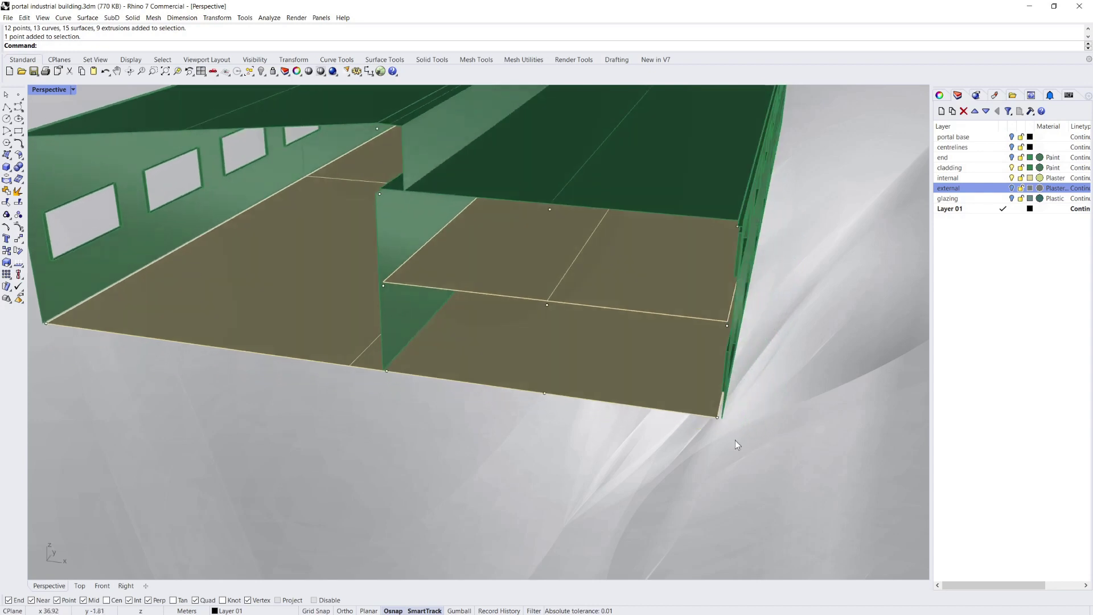
{"action": "scroll", "coordinate": [736, 440], "scroll_direction": "down", "scroll_amount": 3}
{"action": "right_click_drag", "start_coordinate": [683, 398], "coordinate": [675, 403]}
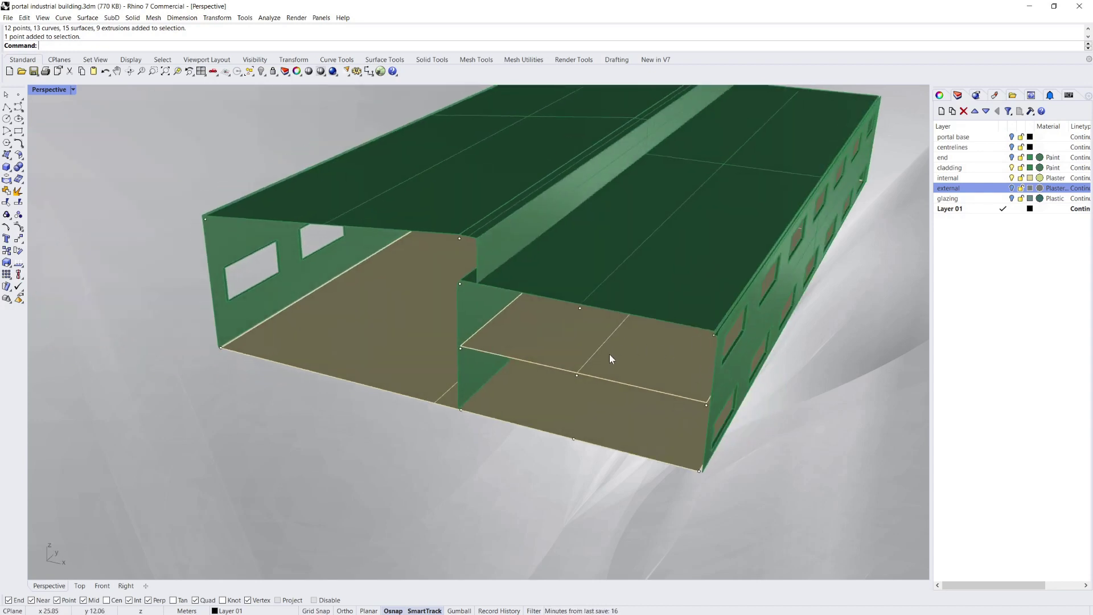
{"action": "right_click_drag", "start_coordinate": [754, 395], "coordinate": [763, 390]}
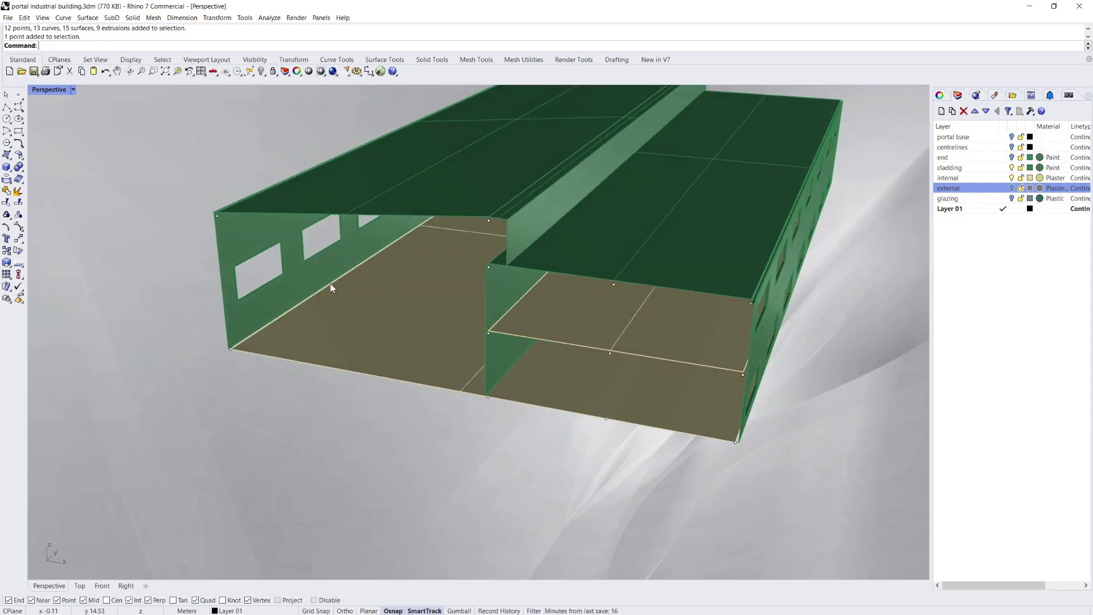
{"action": "right_click_drag", "start_coordinate": [784, 367], "coordinate": [776, 366]}
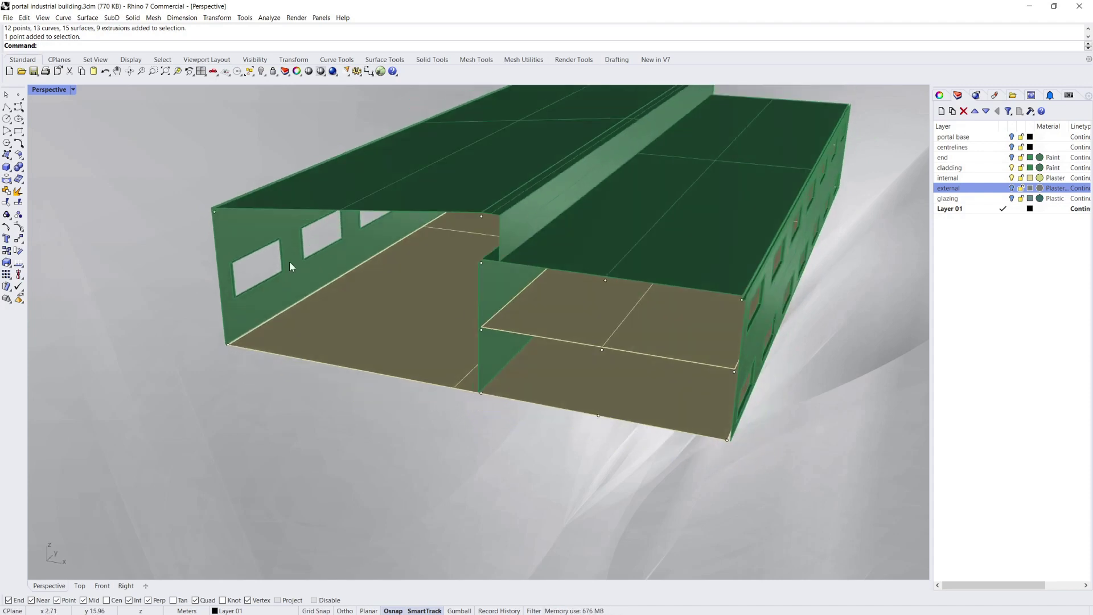
Draw the outer column centreline of the two-storey bay as two lines, from ground to first floor and first floor to roof
{"action": "left_click", "coordinate": [1018, 307]}
{"action": "type", "text": "line"}
{"action": "key", "text": "Return"}
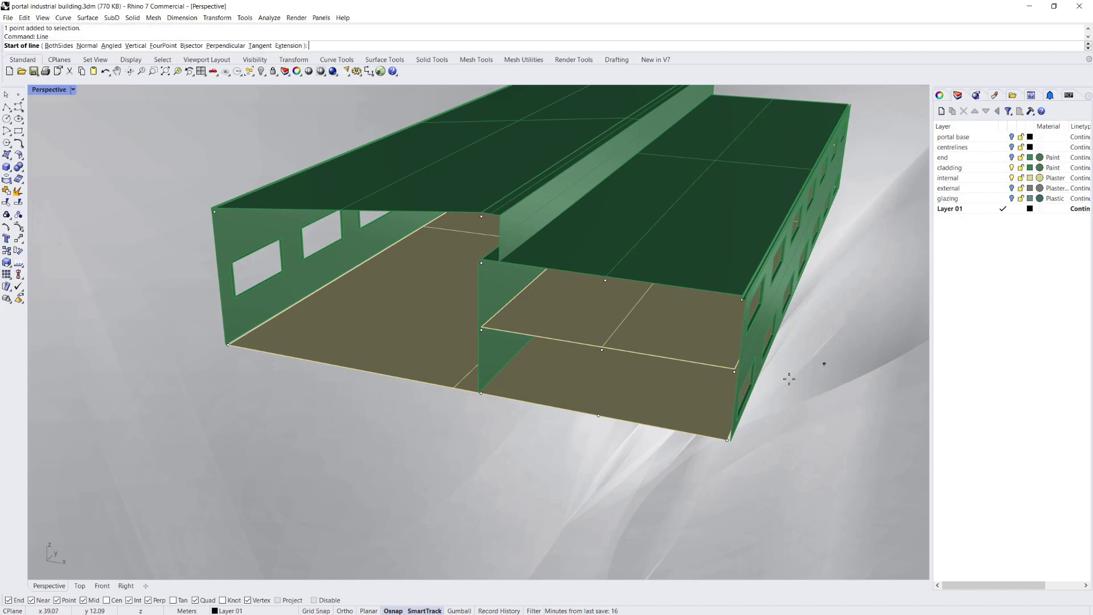
{"action": "left_click", "coordinate": [729, 439]}
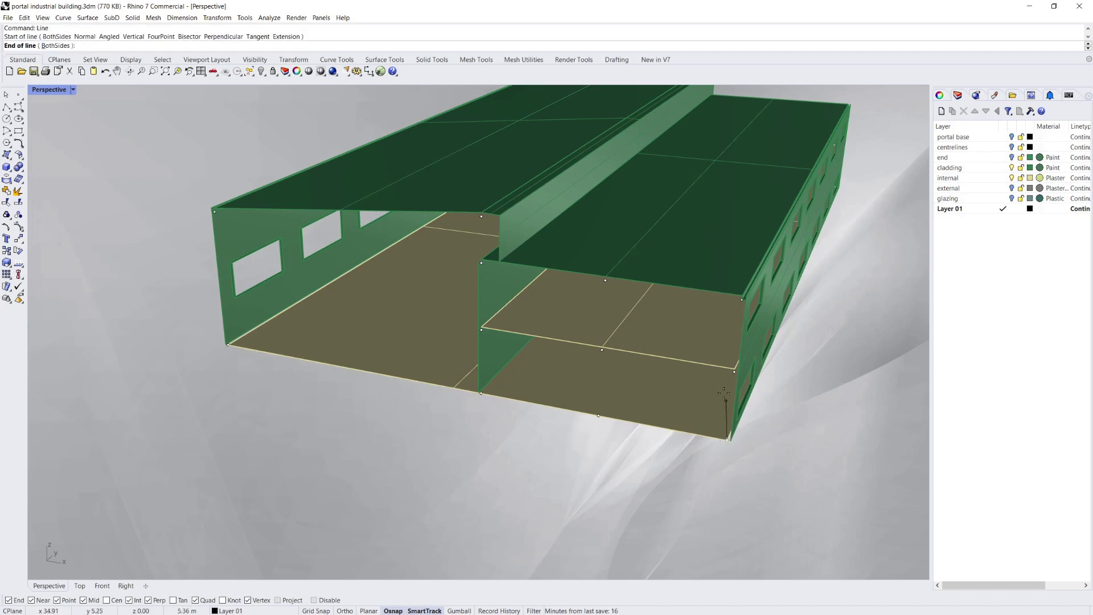
{"action": "left_click", "coordinate": [734, 371]}
{"action": "key", "text": "Return"}
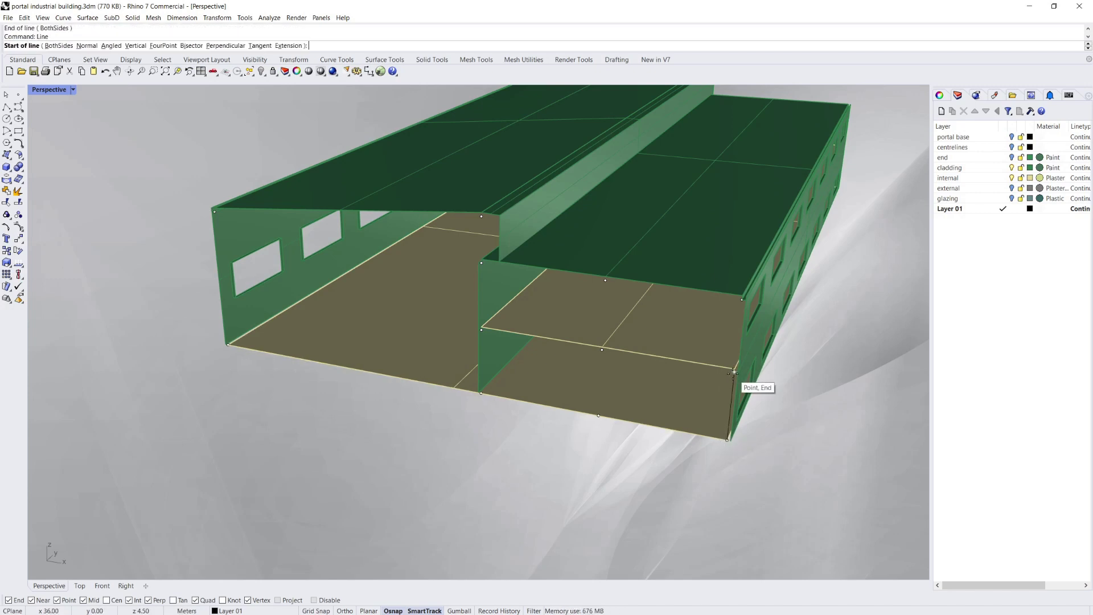
{"action": "left_click", "coordinate": [734, 371]}
{"action": "left_click", "coordinate": [742, 300]}
{"action": "key", "text": "Return"}
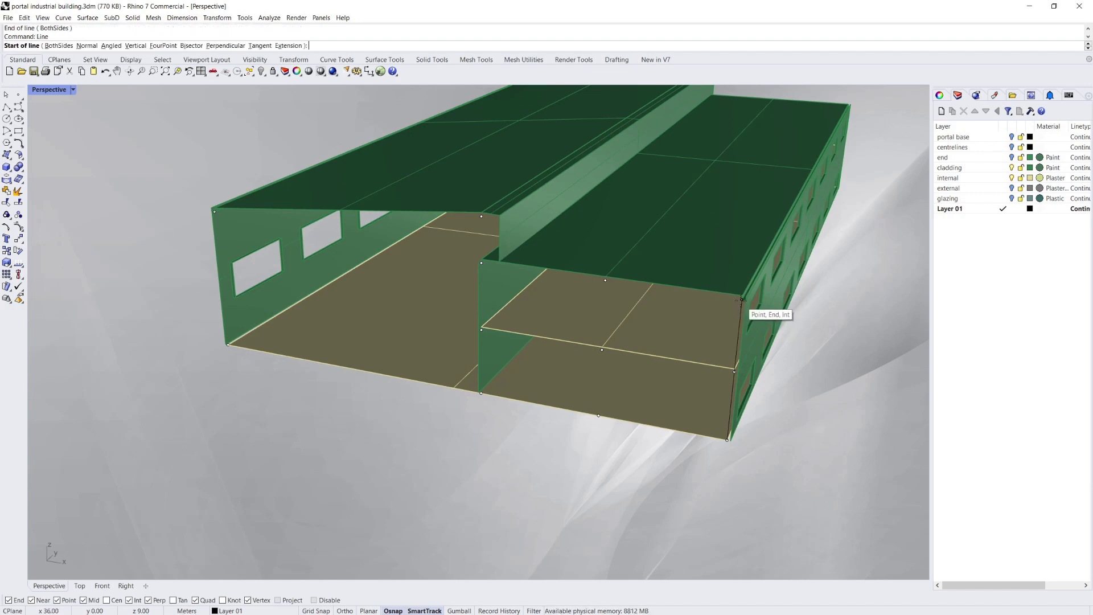
Draw a roof line from the outer corner to the midspan point and an upper-storey column line down to the first floor
{"action": "left_click", "coordinate": [742, 301]}
{"action": "left_click", "coordinate": [606, 280]}
{"action": "key", "text": "Return"}
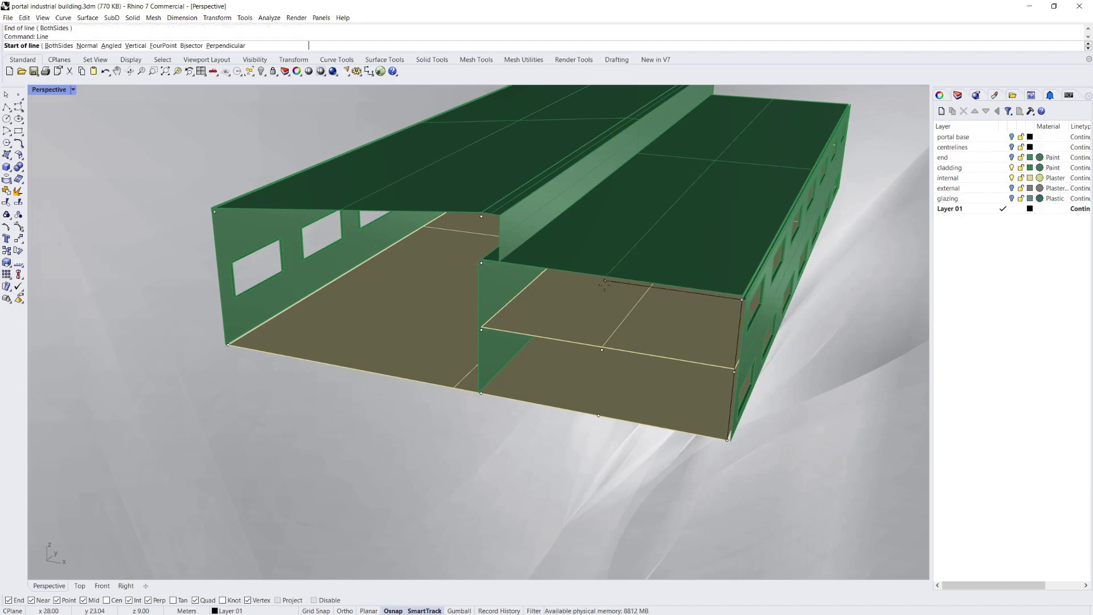
{"action": "left_click", "coordinate": [605, 281]}
{"action": "left_click", "coordinate": [612, 348]}
{"action": "key", "text": "Return"}
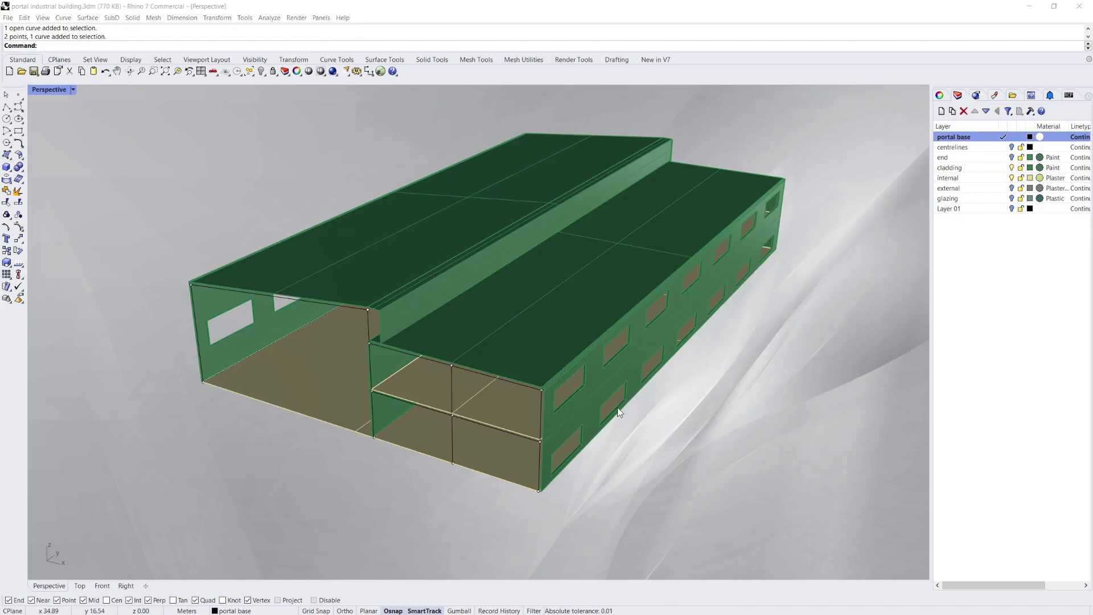
Turn off the cladding and internal layers so that only the portal base centrelines are displayed
{"action": "right_click_drag", "start_coordinate": [618, 406], "coordinate": [707, 441]}
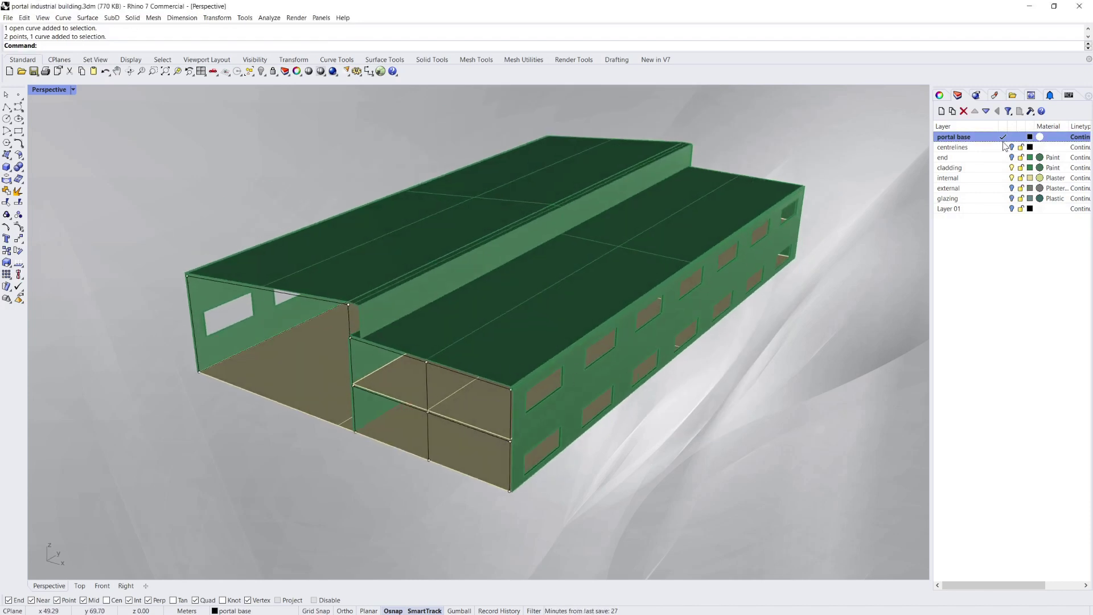
{"action": "left_click", "coordinate": [1012, 168]}
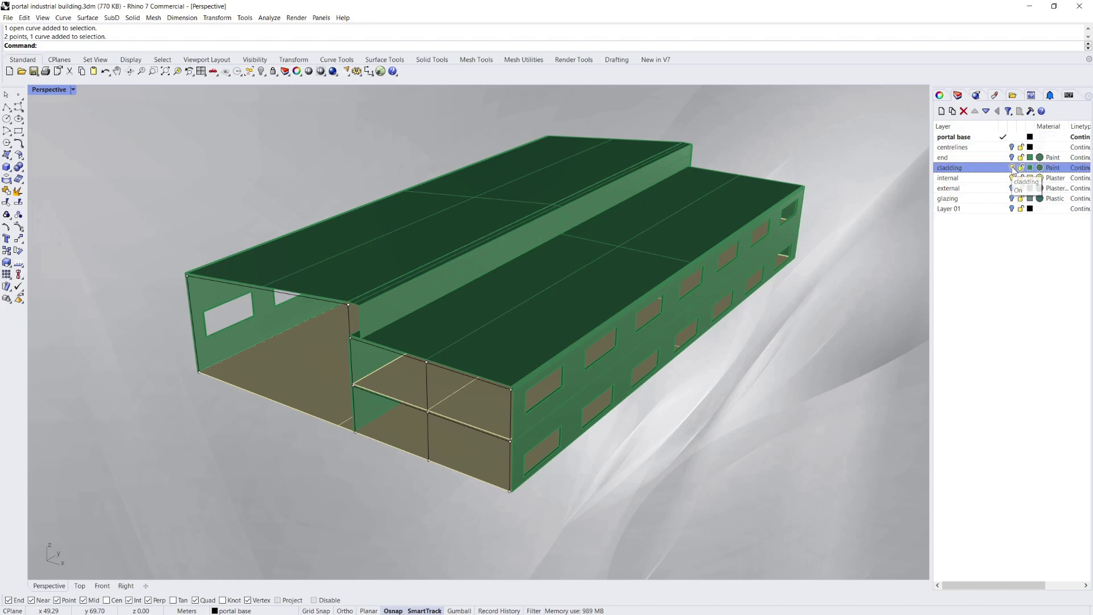
{"action": "left_click", "coordinate": [1012, 177]}
{"action": "right_click_drag", "start_coordinate": [624, 419], "coordinate": [628, 395]}
{"action": "scroll", "coordinate": [497, 396], "scroll_direction": "up", "scroll_amount": 2}
{"action": "scroll", "coordinate": [497, 401], "scroll_direction": "down", "scroll_amount": 1}
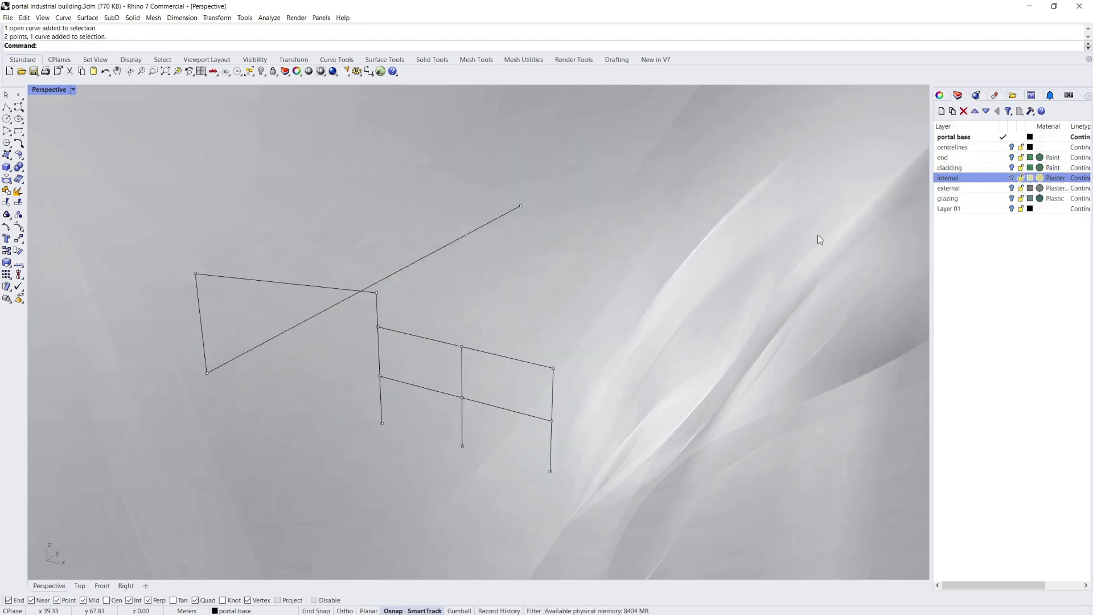
Switch to Grasshopper, place it beside the Rhino viewport, and check which centrelines the portal roof, column, other roof and floor beam parameters reference
{"action": "key", "text": "alt+Tab"}
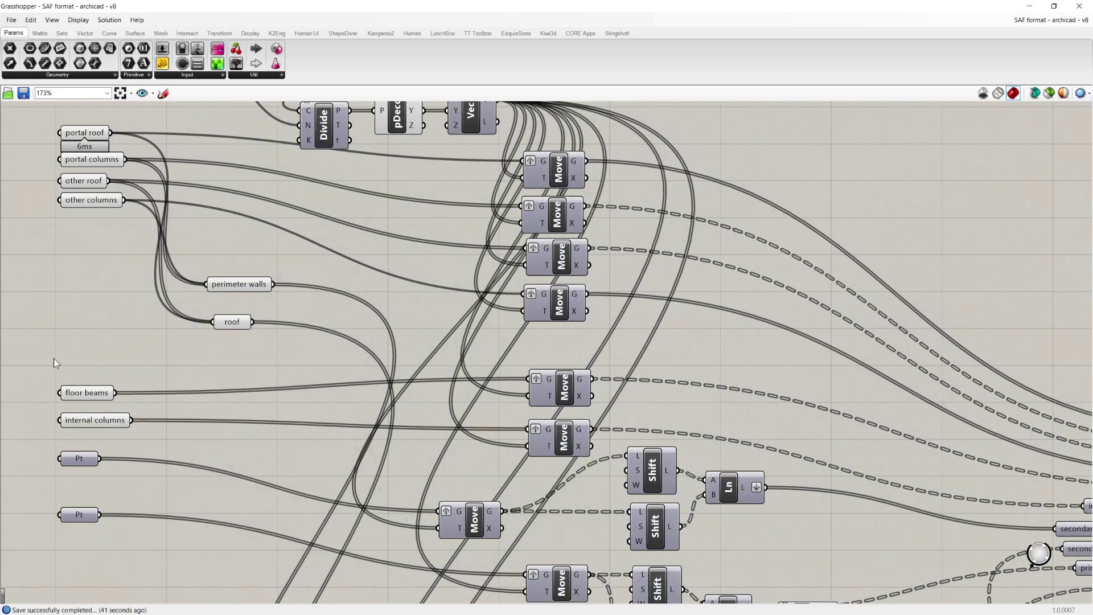
{"action": "left_click", "coordinate": [1054, 6]}
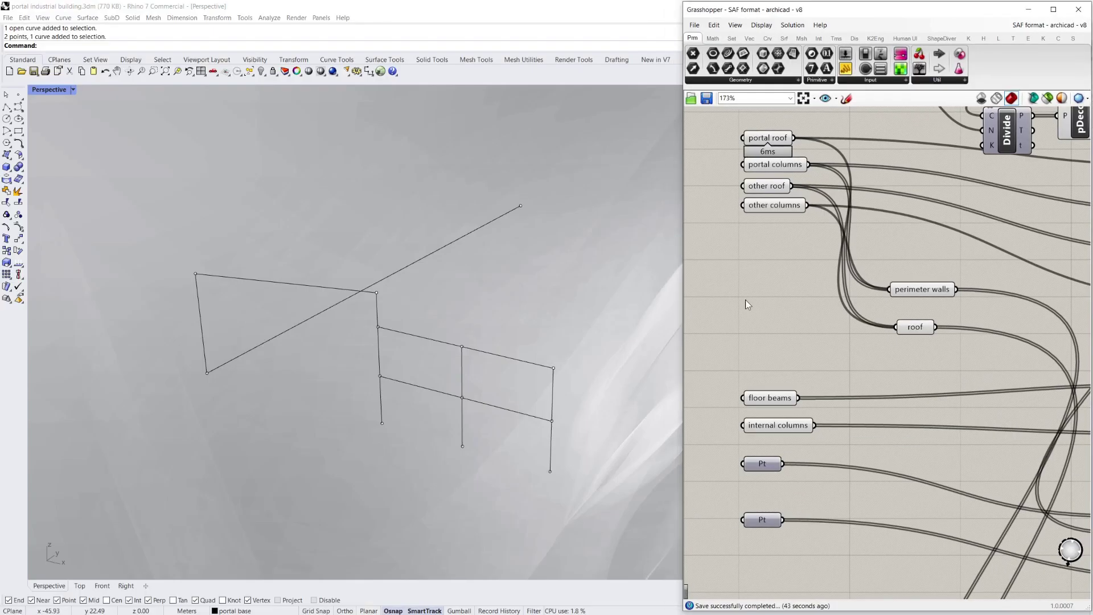
{"action": "mouse_move", "coordinate": [782, 139]}
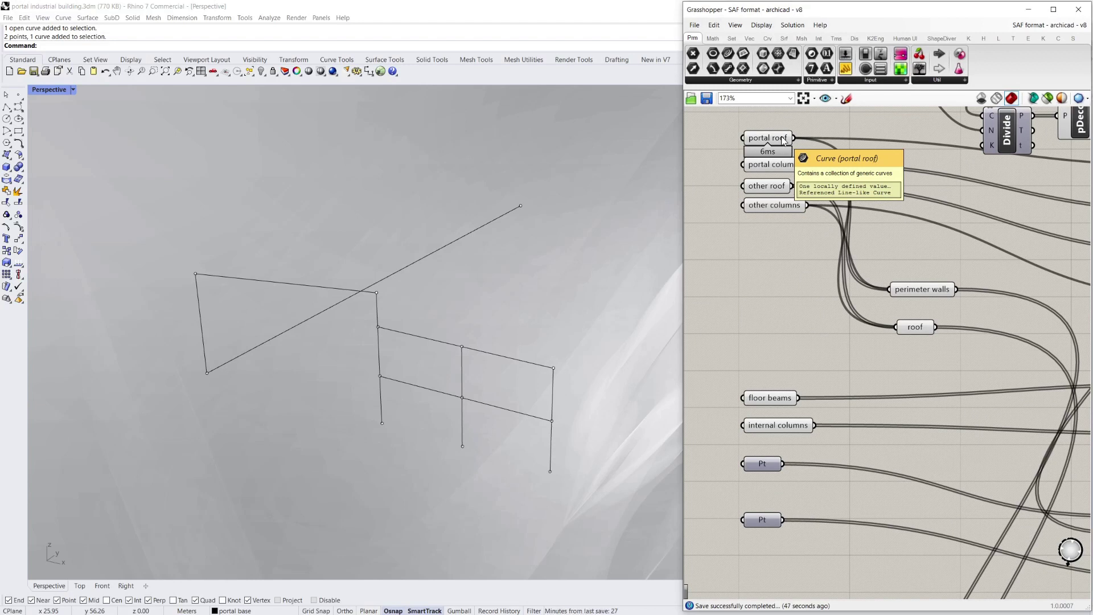
{"action": "left_click", "coordinate": [783, 139]}
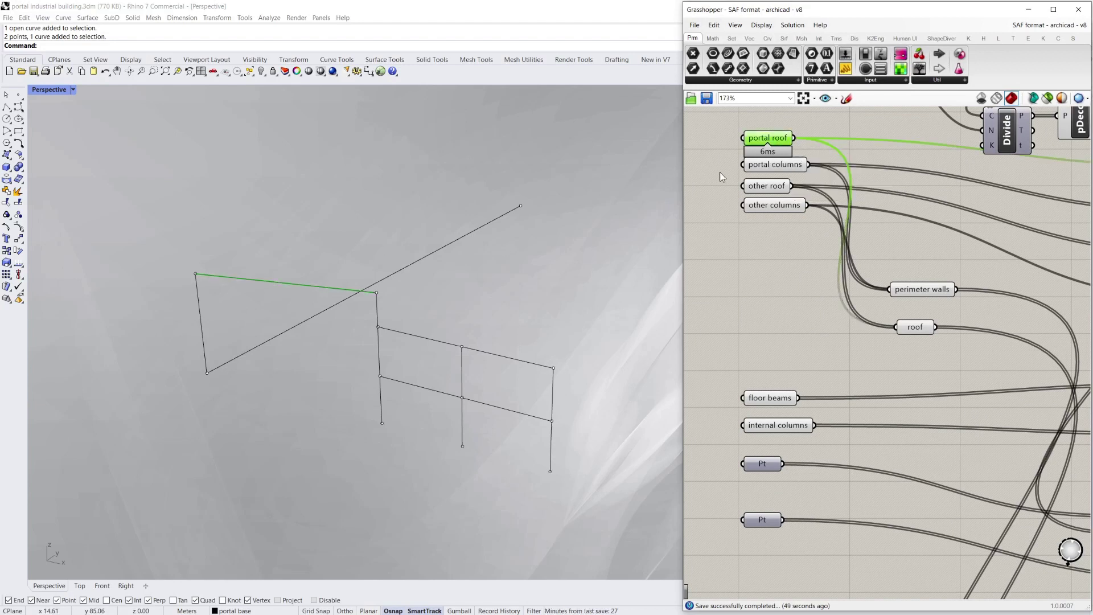
{"action": "left_click", "coordinate": [782, 168]}
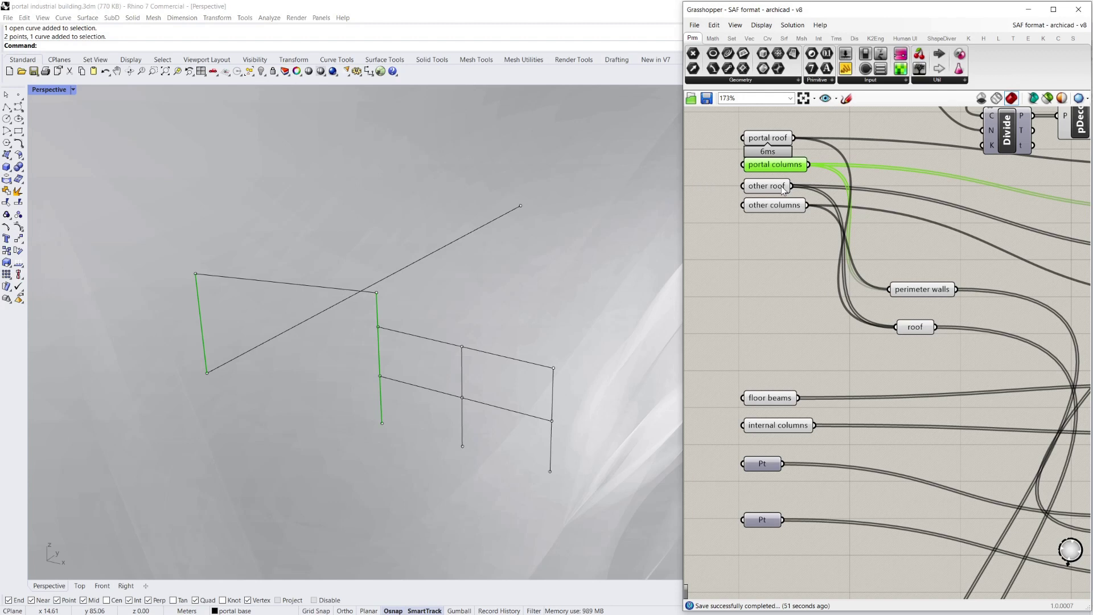
{"action": "left_click", "coordinate": [782, 189]}
{"action": "left_click", "coordinate": [784, 206]}
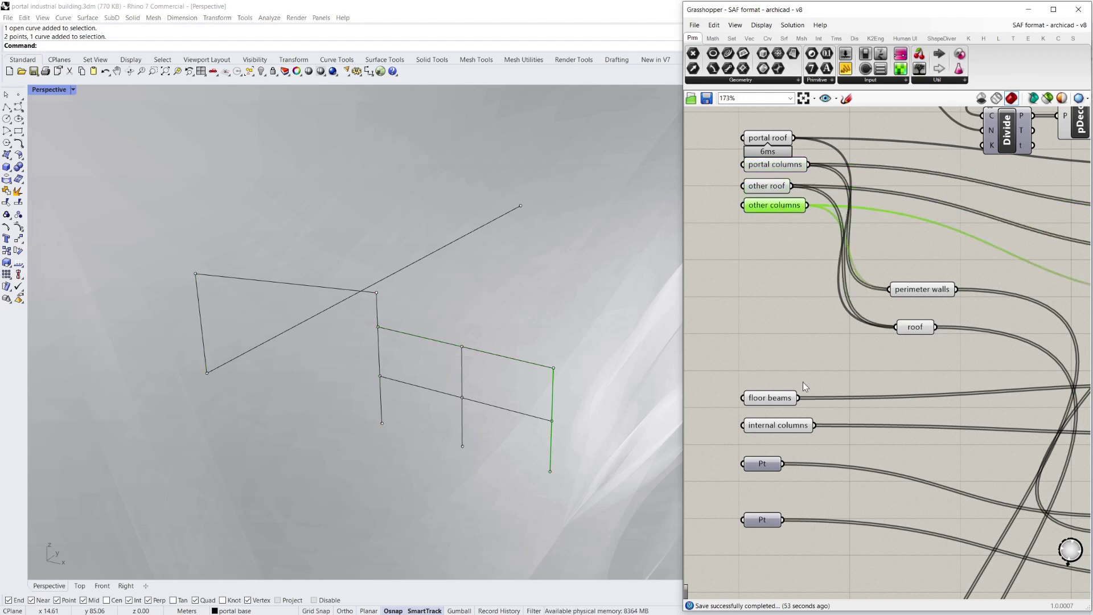
{"action": "left_click", "coordinate": [778, 399]}
{"action": "left_click", "coordinate": [780, 425]}
{"action": "left_click", "coordinate": [785, 355]}
Examine the length of building line and the Divide component that positions the portals along it
{"action": "scroll", "coordinate": [795, 286], "scroll_direction": "down", "scroll_amount": 2}
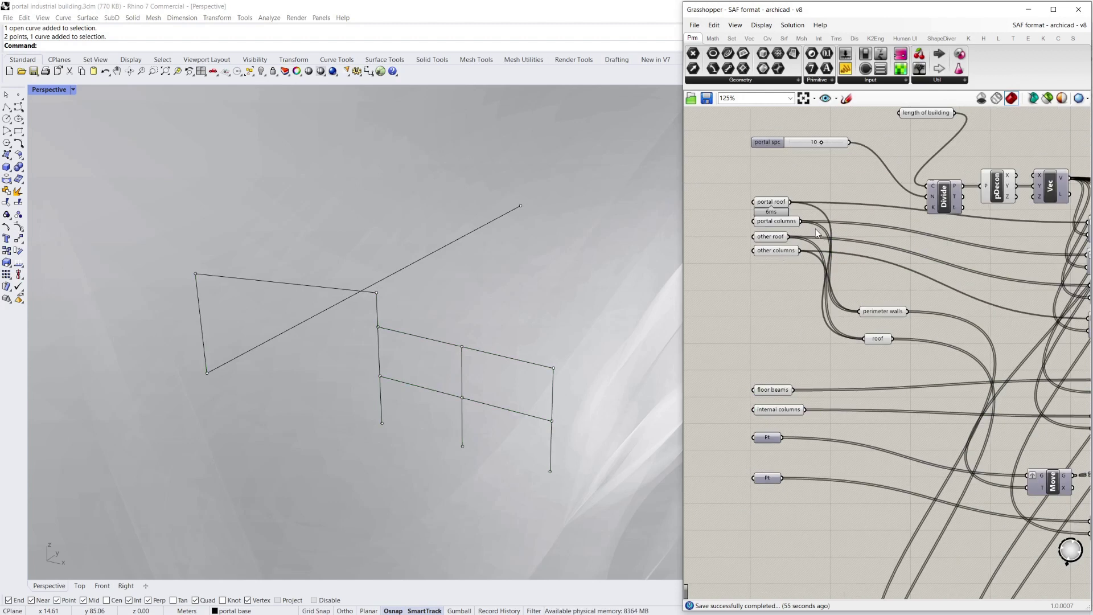
{"action": "scroll", "coordinate": [807, 172], "scroll_direction": "up", "scroll_amount": 2}
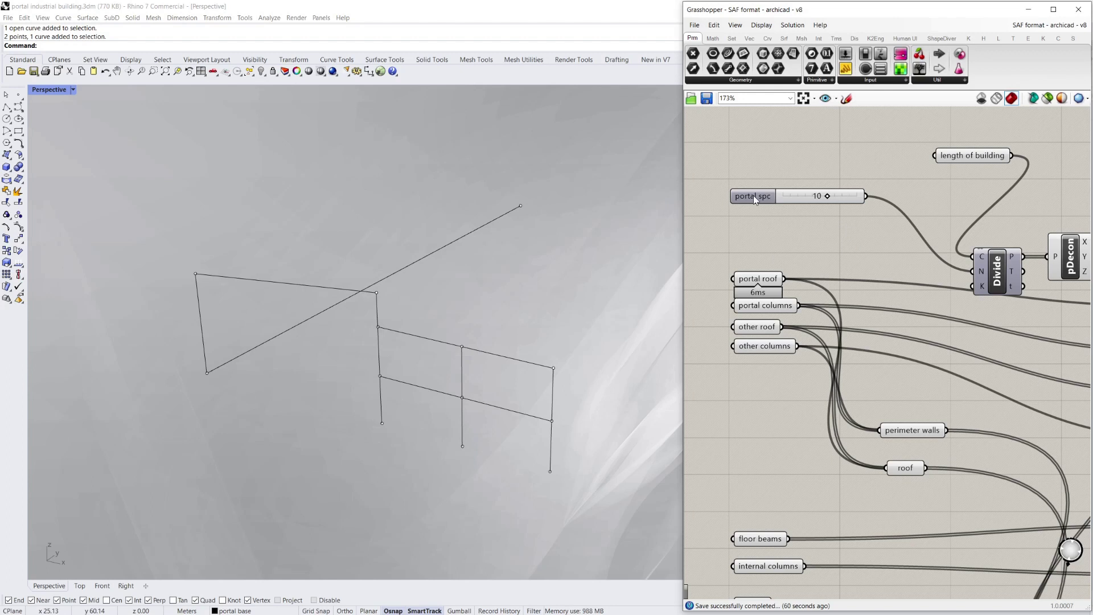
{"action": "left_click", "coordinate": [976, 155]}
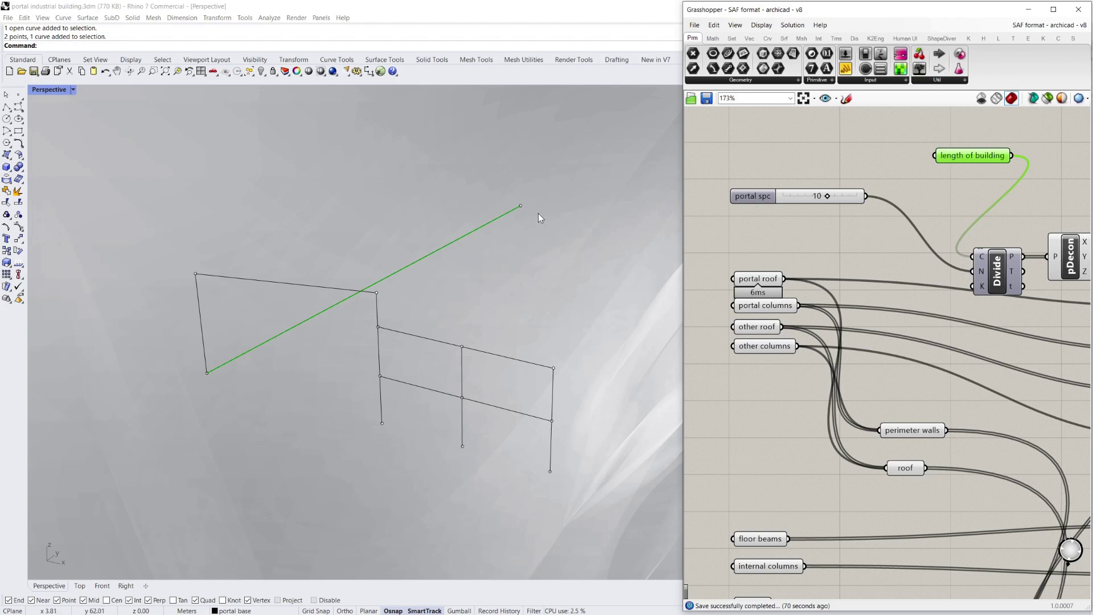
{"action": "left_click", "coordinate": [991, 246]}
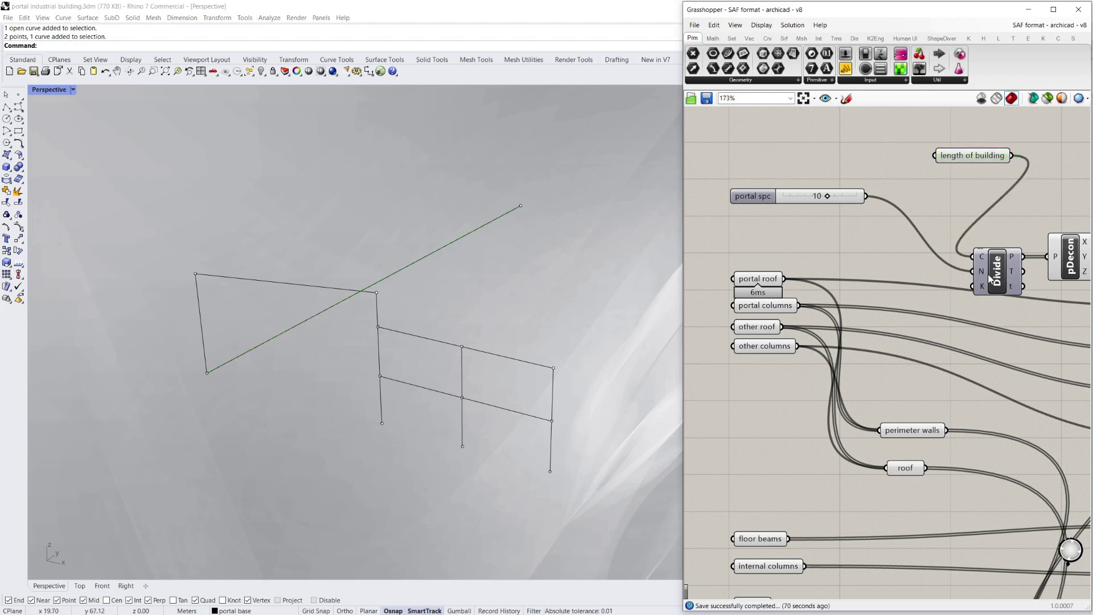
{"action": "scroll", "coordinate": [859, 232], "scroll_direction": "down", "scroll_amount": 3}
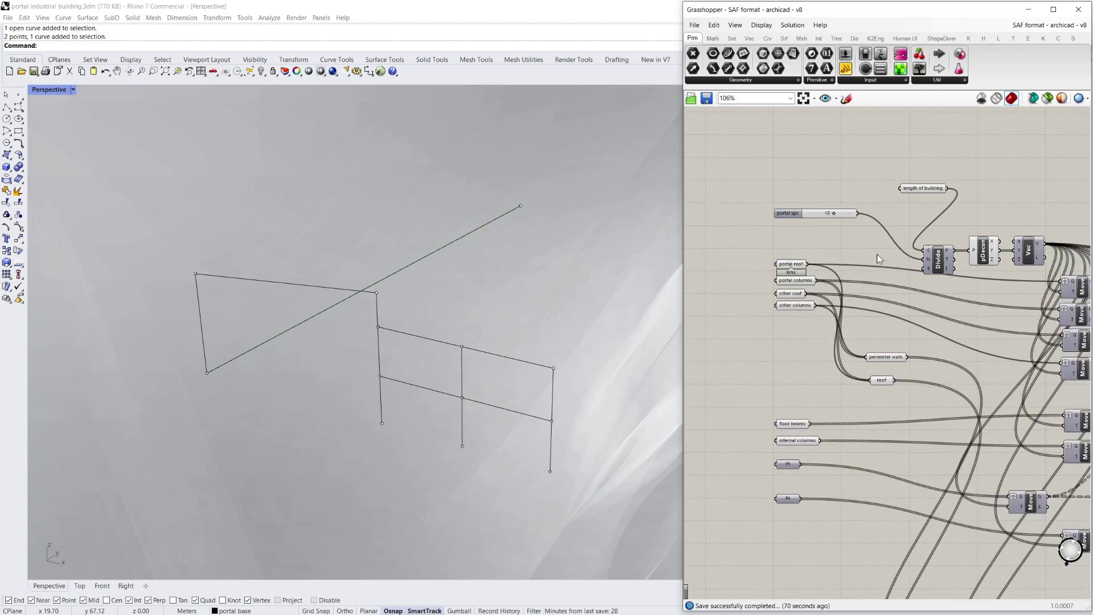
Preview the portal roof line copied along the building and set the portal spc value to 9
{"action": "scroll", "coordinate": [786, 270], "scroll_direction": "up", "scroll_amount": 2}
{"action": "left_click", "coordinate": [803, 263]}
{"action": "scroll", "coordinate": [739, 287], "scroll_direction": "down", "scroll_amount": 1}
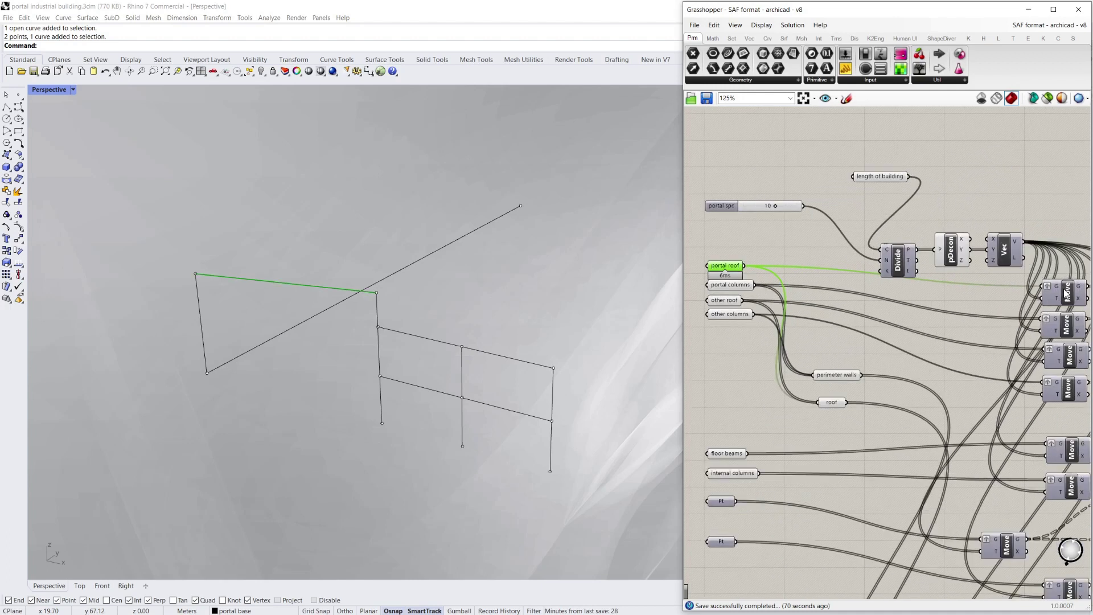
{"action": "left_click", "coordinate": [1066, 293]}
{"action": "right_click", "coordinate": [1066, 293]}
{"action": "left_click", "coordinate": [1045, 310]}
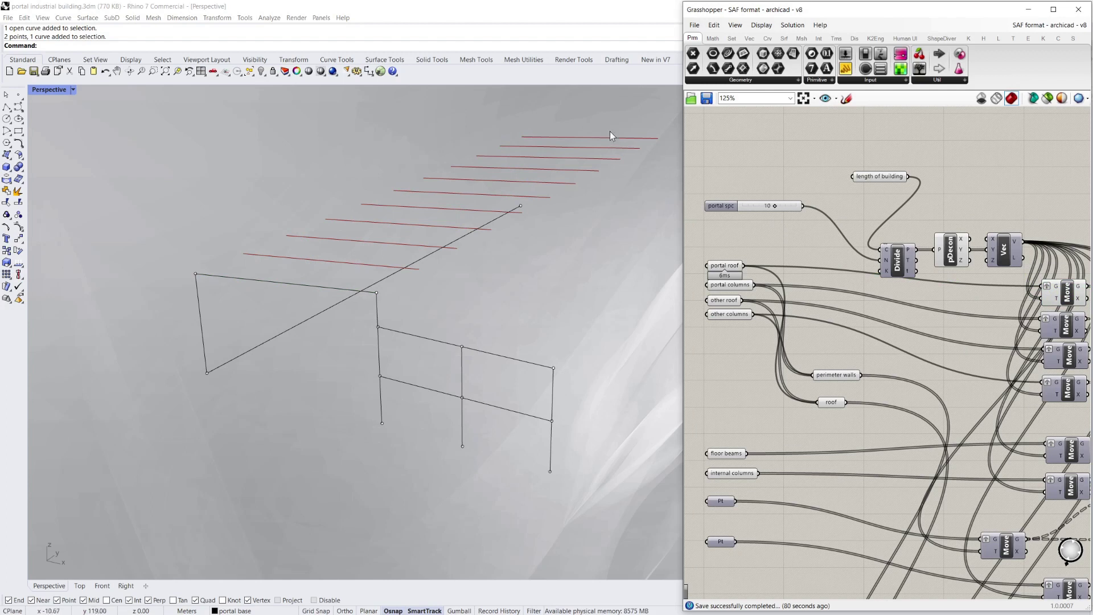
{"action": "mouse_move", "coordinate": [776, 208]}
{"action": "left_mouse_down"}
{"action": "mouse_move", "coordinate": [753, 205]}
{"action": "mouse_move", "coordinate": [774, 206]}
{"action": "left_mouse_up"}
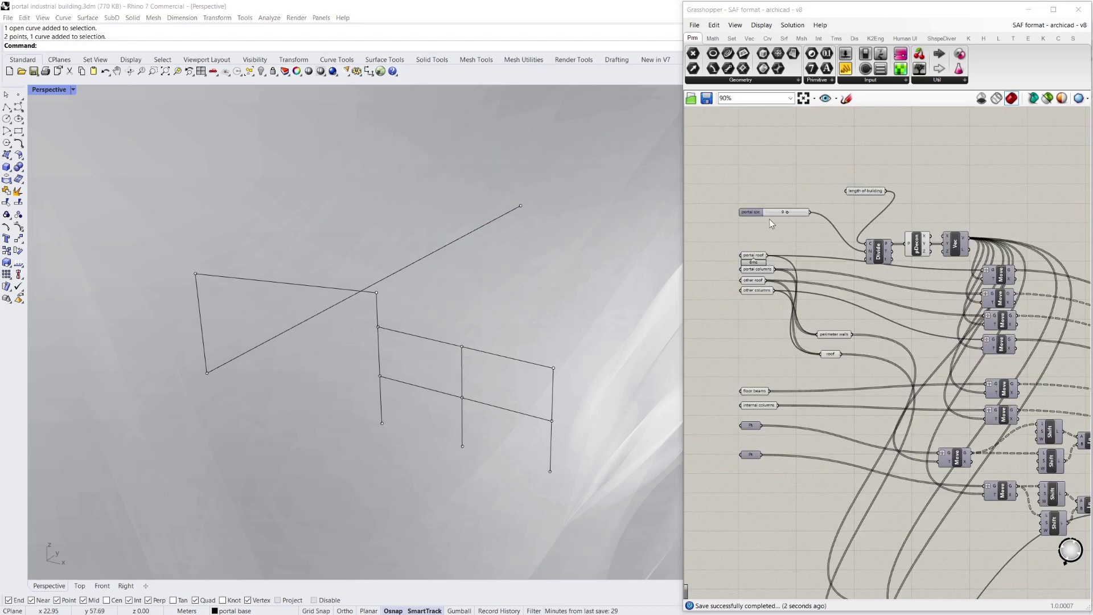
Preview the secondary roof member lines running along the building, and hide them again
{"action": "scroll", "coordinate": [826, 228], "scroll_direction": "down", "scroll_amount": 2}
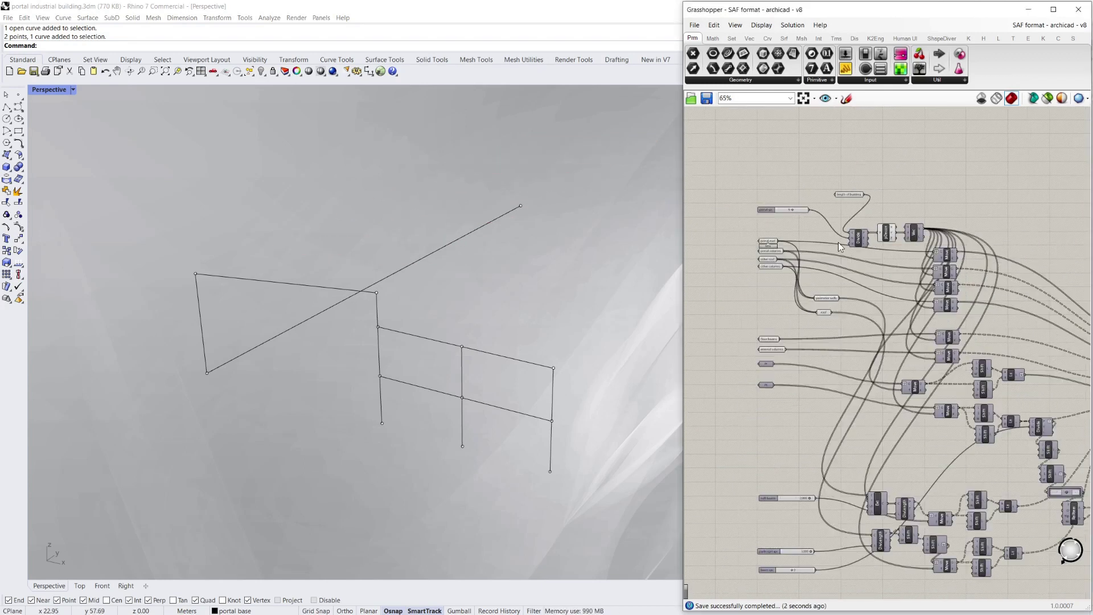
{"action": "scroll", "coordinate": [893, 361], "scroll_direction": "up", "scroll_amount": 3}
{"action": "scroll", "coordinate": [912, 290], "scroll_direction": "down", "scroll_amount": 3}
{"action": "scroll", "coordinate": [954, 330], "scroll_direction": "up", "scroll_amount": 3}
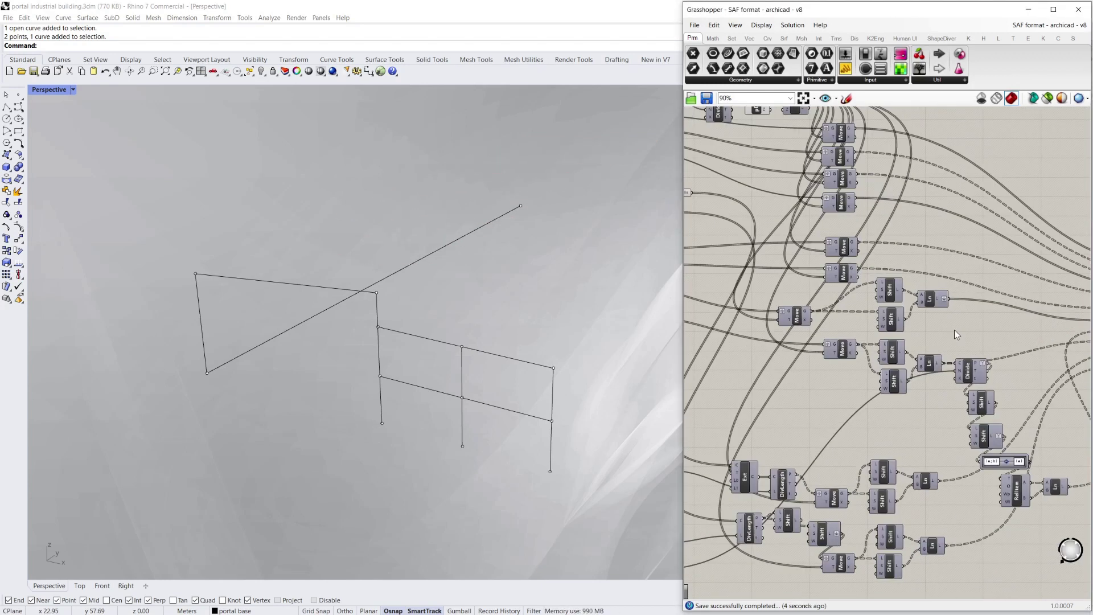
{"action": "right_click", "coordinate": [931, 298]}
{"action": "left_click", "coordinate": [938, 317]}
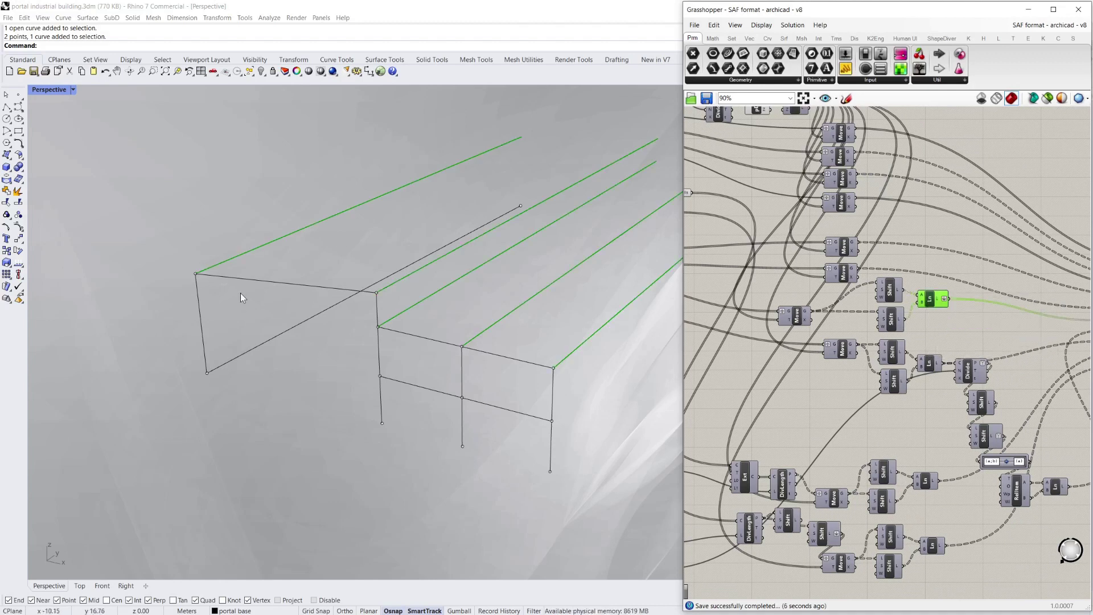
{"action": "right_click", "coordinate": [937, 303]}
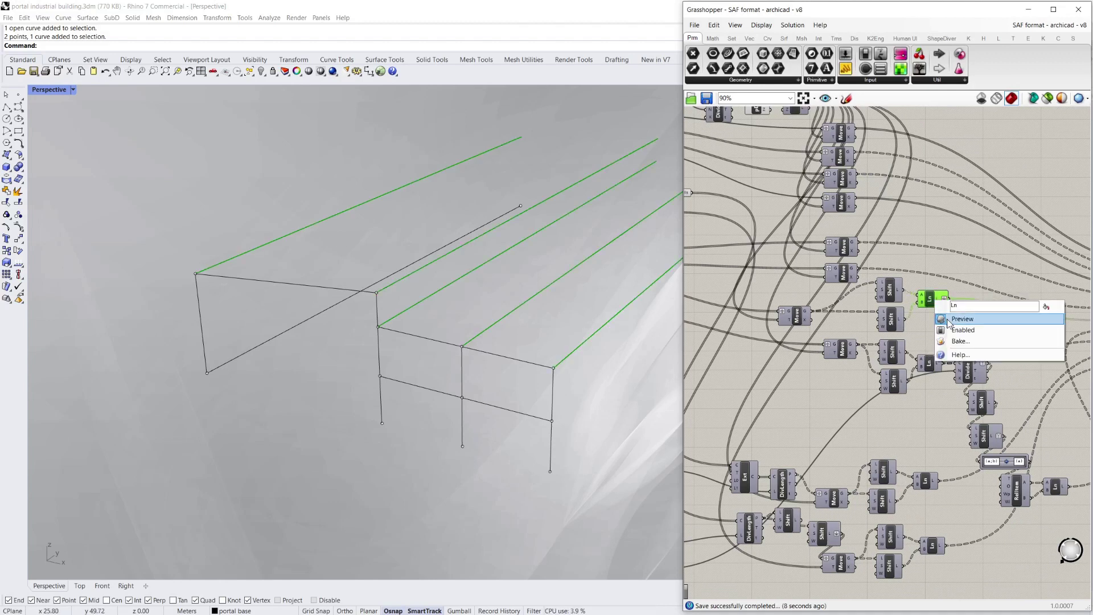
{"action": "left_click", "coordinate": [946, 318]}
Preview the secondary floor beam lines from their Line component, inspect them in the viewport, and hide them again
{"action": "scroll", "coordinate": [889, 222], "scroll_direction": "down", "scroll_amount": 1}
{"action": "left_click", "coordinate": [1035, 452]}
{"action": "right_click", "coordinate": [1035, 451]}
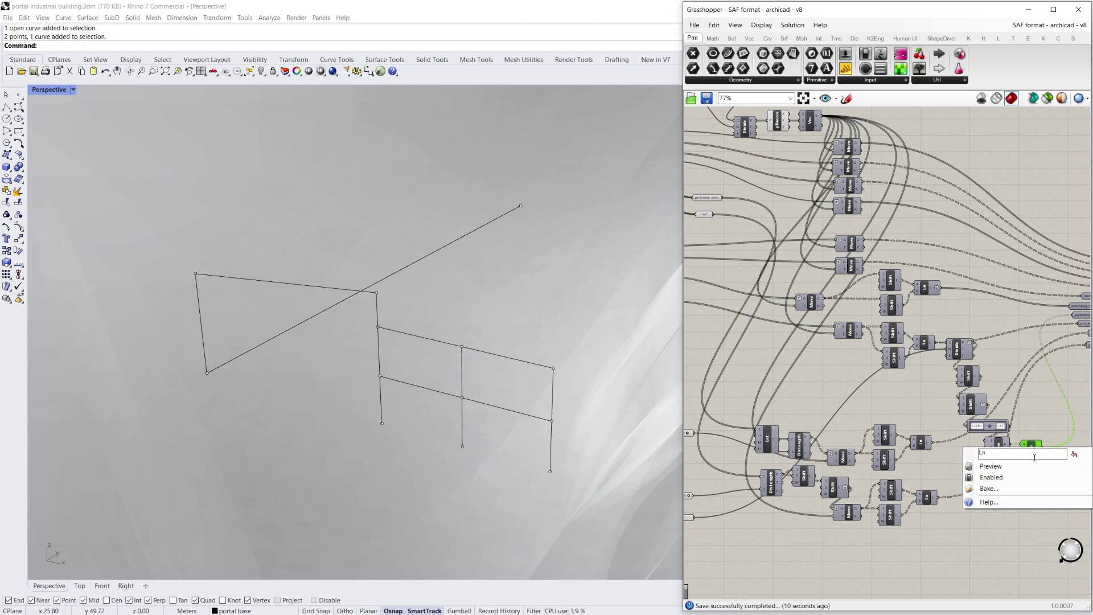
{"action": "left_click", "coordinate": [990, 462]}
{"action": "right_click_drag", "start_coordinate": [569, 403], "coordinate": [532, 421]}
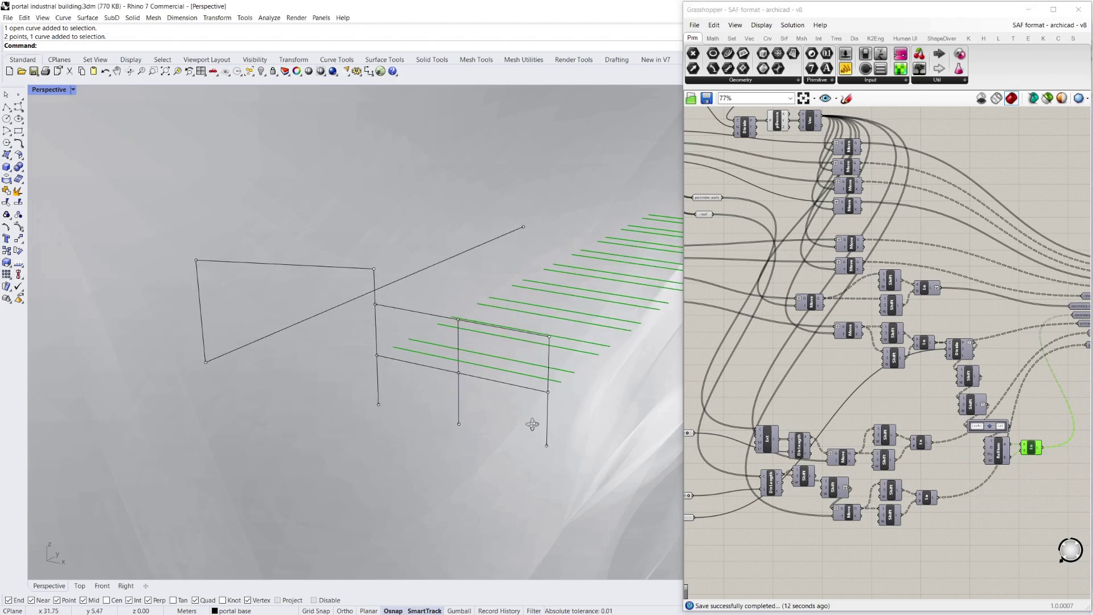
{"action": "right_click_drag", "start_coordinate": [532, 424], "coordinate": [534, 431]}
{"action": "right_click", "coordinate": [1028, 451]}
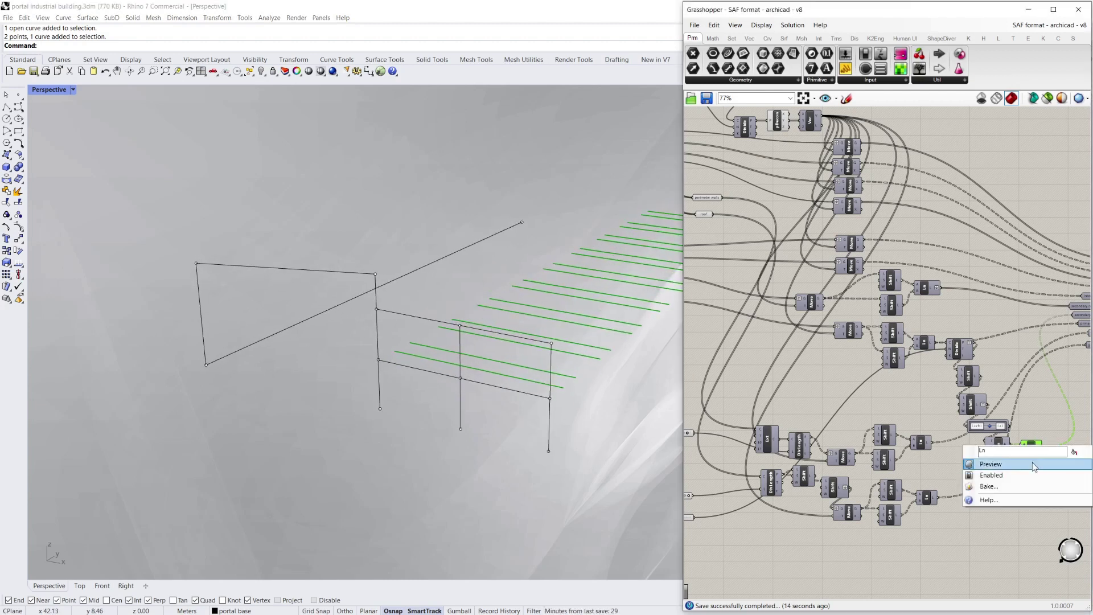
{"action": "left_click", "coordinate": [1033, 462]}
Turn on the preview of the Entwine component that combines all member groups, and view the whole frame
{"action": "scroll", "coordinate": [903, 282], "scroll_direction": "down", "scroll_amount": 3}
{"action": "scroll", "coordinate": [903, 282], "scroll_direction": "up", "scroll_amount": 2}
{"action": "scroll", "coordinate": [887, 393], "scroll_direction": "down", "scroll_amount": 1}
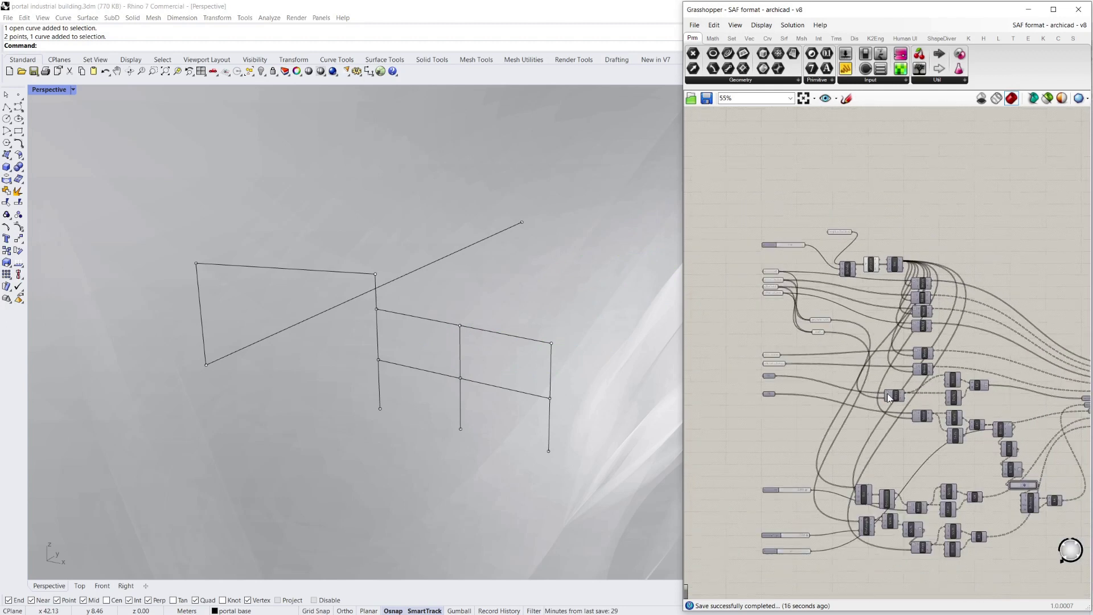
{"action": "right_click_drag", "start_coordinate": [887, 393], "coordinate": [750, 336]}
{"action": "scroll", "coordinate": [750, 336], "scroll_direction": "up", "scroll_amount": 1}
{"action": "scroll", "coordinate": [1076, 342], "scroll_direction": "up", "scroll_amount": 2}
{"action": "right_click_drag", "start_coordinate": [1085, 348], "coordinate": [1058, 309]}
{"action": "scroll", "coordinate": [1059, 309], "scroll_direction": "up", "scroll_amount": 2}
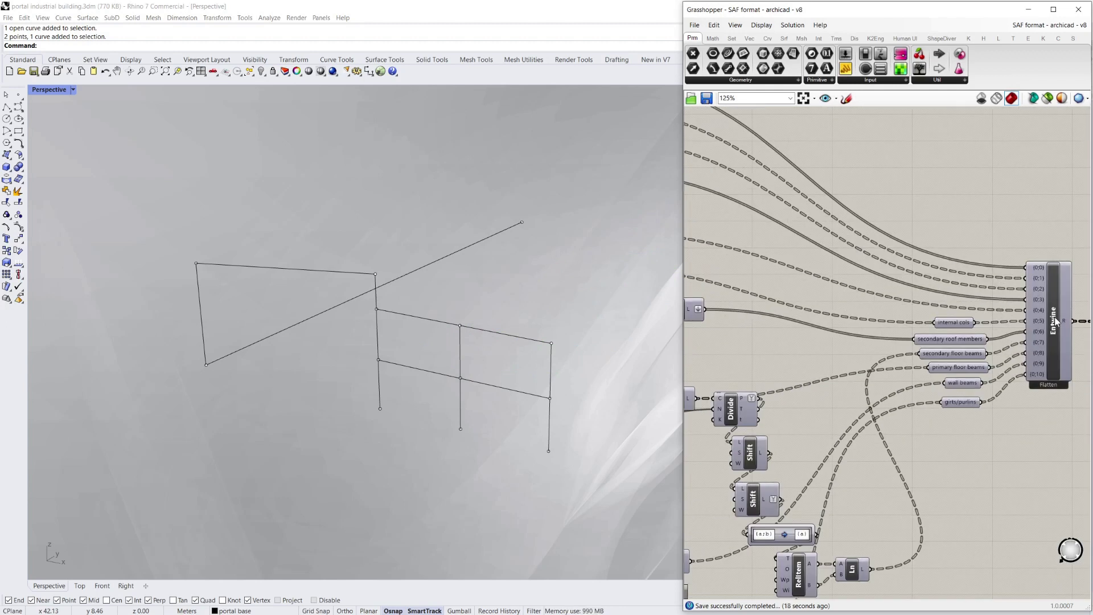
{"action": "right_click", "coordinate": [1055, 320]}
{"action": "left_click", "coordinate": [1042, 337]}
{"action": "left_click", "coordinate": [967, 207]}
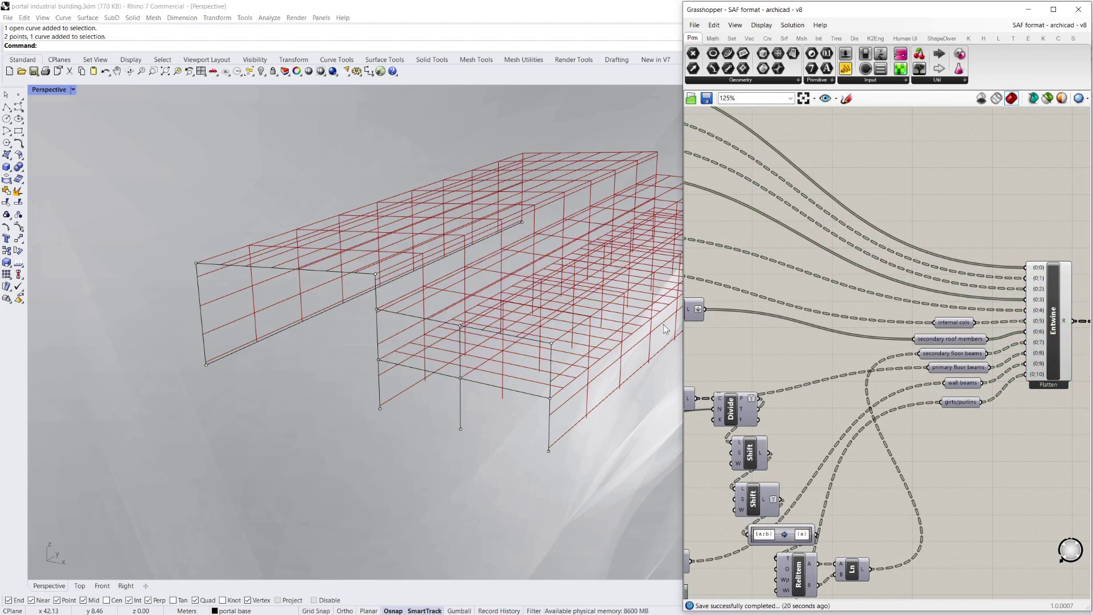
{"action": "right_click_drag", "start_coordinate": [461, 301], "coordinate": [499, 335]}
Set the portal spc value to 5
{"action": "left_click_drag", "start_coordinate": [945, 254], "coordinate": [957, 222]}
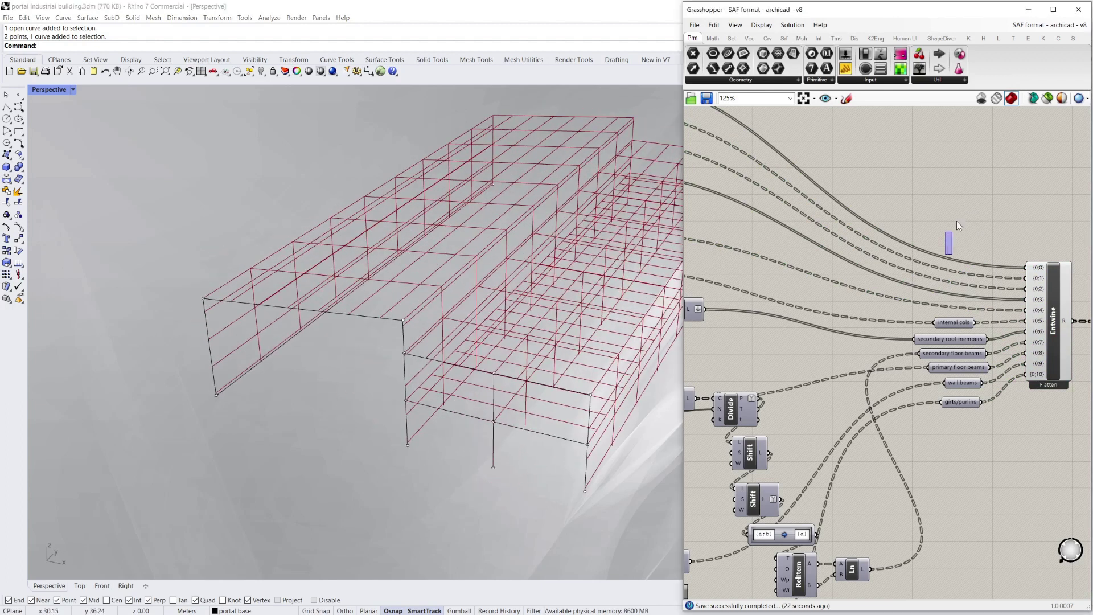
{"action": "scroll", "coordinate": [963, 233], "scroll_direction": "down", "scroll_amount": 8}
{"action": "scroll", "coordinate": [709, 186], "scroll_direction": "up", "scroll_amount": 4}
{"action": "scroll", "coordinate": [940, 240], "scroll_direction": "up", "scroll_amount": 6}
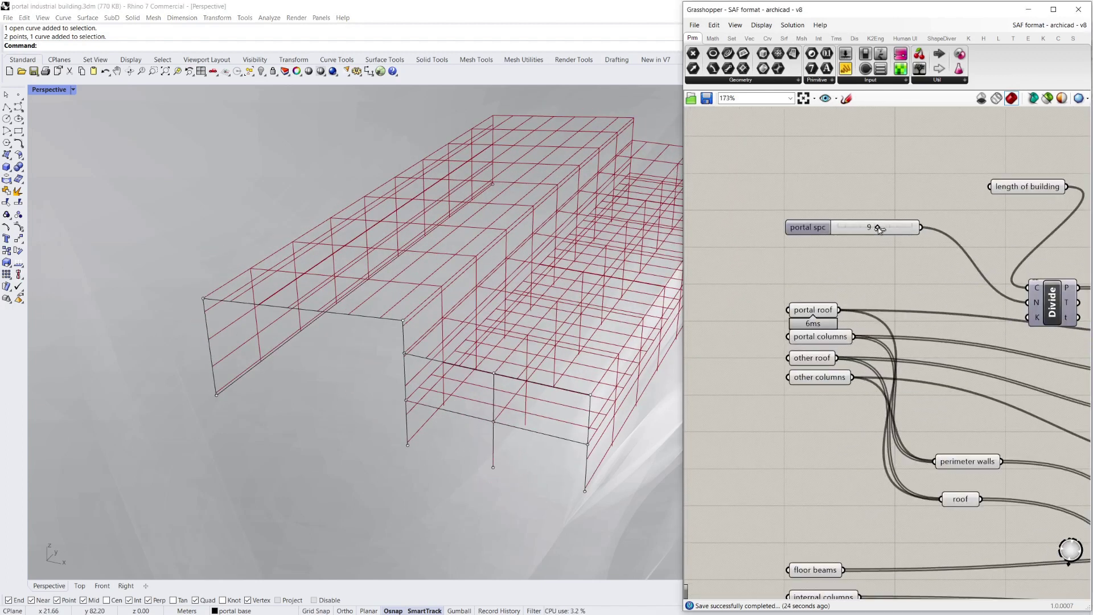
{"action": "mouse_move", "coordinate": [877, 228]}
{"action": "left_mouse_down"}
{"action": "mouse_move", "coordinate": [839, 228]}
{"action": "mouse_move", "coordinate": [891, 228]}
{"action": "mouse_move", "coordinate": [857, 228]}
{"action": "left_mouse_up"}
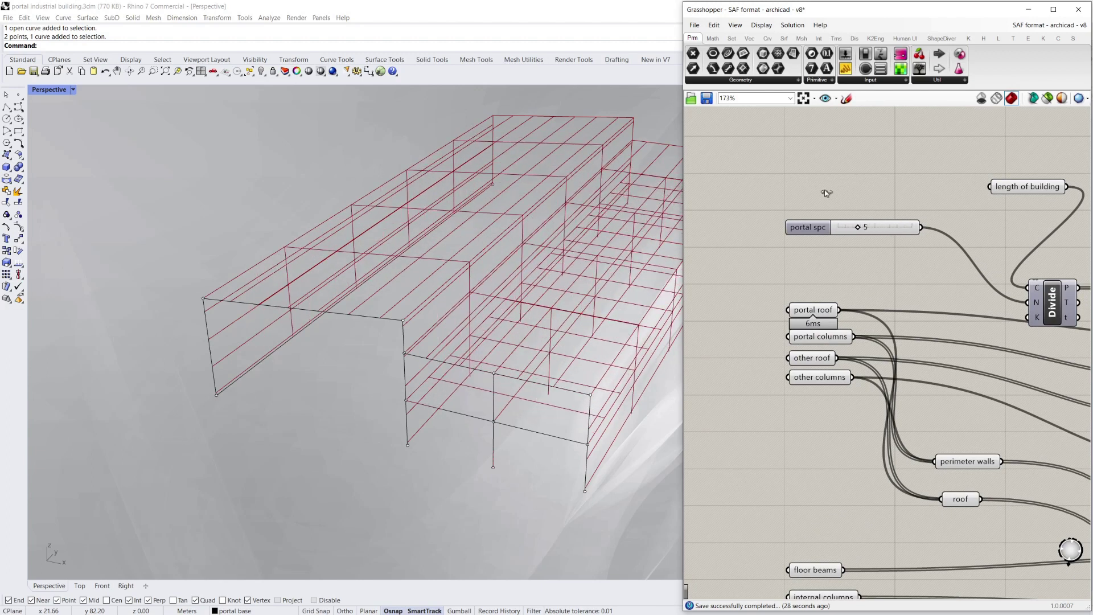
Set the wall beams value to 1.816
{"action": "scroll", "coordinate": [811, 221], "scroll_direction": "down", "scroll_amount": 3}
{"action": "scroll", "coordinate": [811, 226], "scroll_direction": "down", "scroll_amount": 2}
{"action": "scroll", "coordinate": [852, 441], "scroll_direction": "up", "scroll_amount": 4}
{"action": "right_click_drag", "start_coordinate": [833, 510], "coordinate": [862, 370]}
{"action": "scroll", "coordinate": [878, 367], "scroll_direction": "up", "scroll_amount": 3}
{"action": "scroll", "coordinate": [878, 367], "scroll_direction": "down", "scroll_amount": 2}
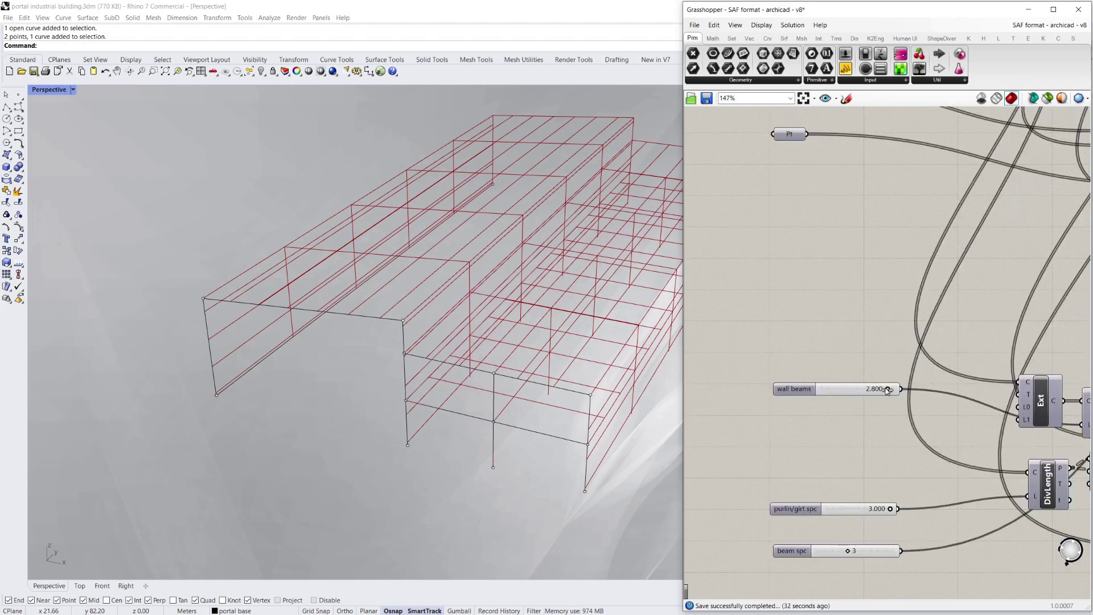
{"action": "mouse_move", "coordinate": [862, 391]}
{"action": "left_mouse_down"}
{"action": "mouse_move", "coordinate": [844, 390]}
{"action": "mouse_move", "coordinate": [862, 387]}
{"action": "left_mouse_up"}
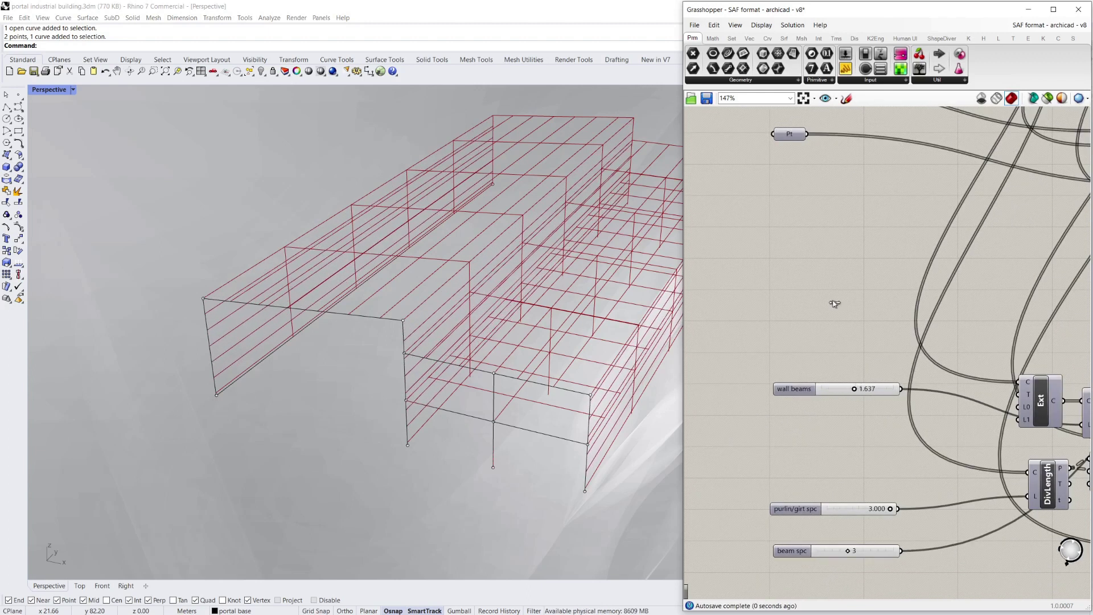
Set the purlin/girt spc value to 1.425 and view the frame's two-storey bay closer up
{"action": "scroll", "coordinate": [825, 293], "scroll_direction": "down", "scroll_amount": 2}
{"action": "scroll", "coordinate": [878, 488], "scroll_direction": "up", "scroll_amount": 1}
{"action": "scroll", "coordinate": [870, 472], "scroll_direction": "up", "scroll_amount": 2}
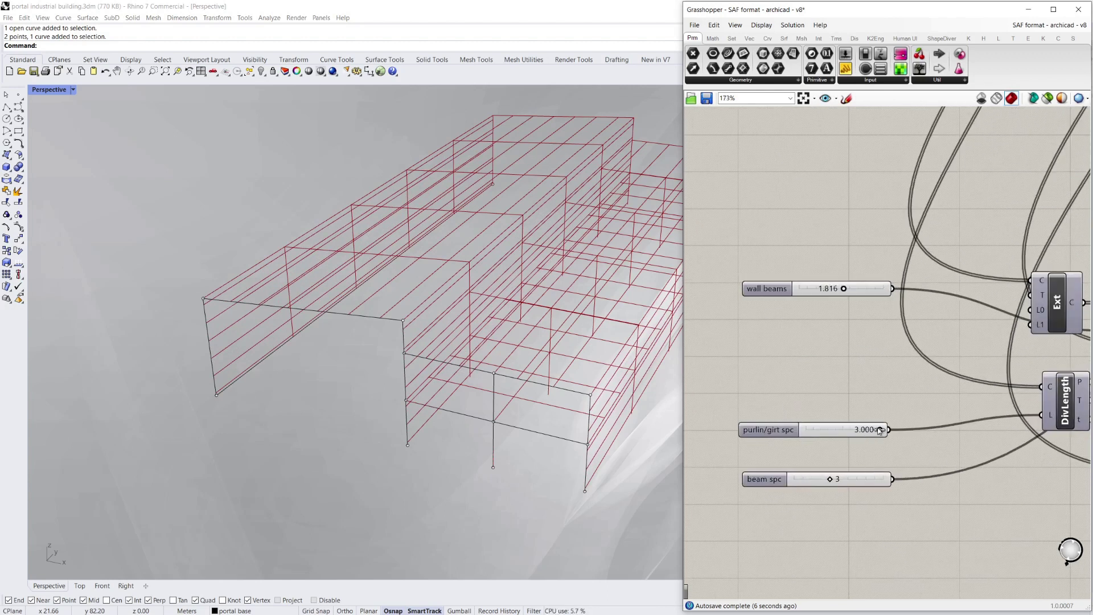
{"action": "left_click_drag", "start_coordinate": [843, 434], "coordinate": [834, 431]}
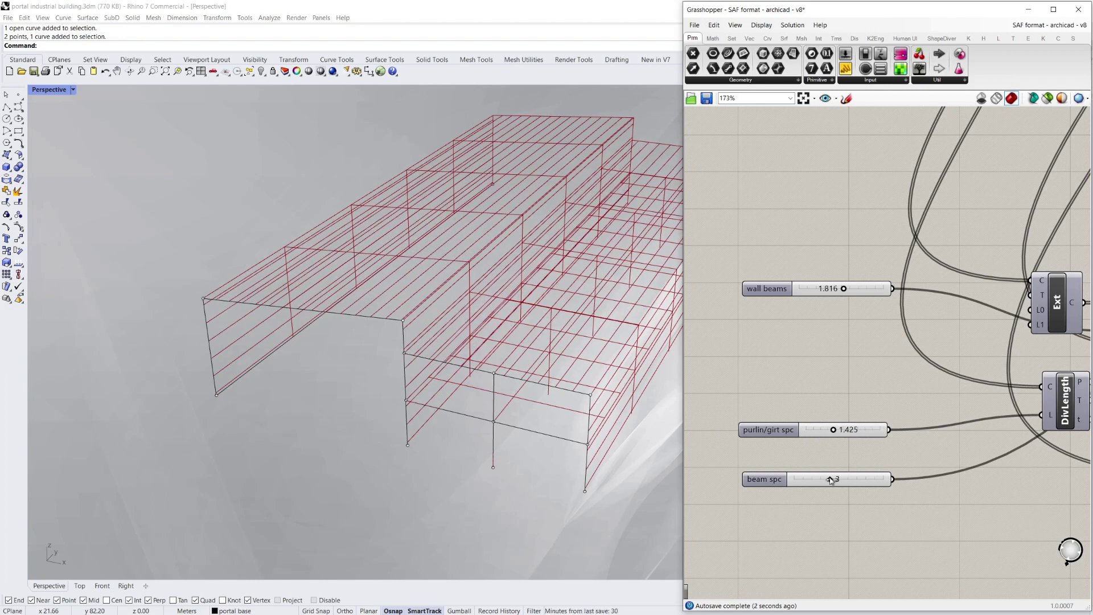
{"action": "right_click_drag", "start_coordinate": [654, 456], "coordinate": [525, 452]}
{"action": "scroll", "coordinate": [591, 331], "scroll_direction": "up", "scroll_amount": 5}
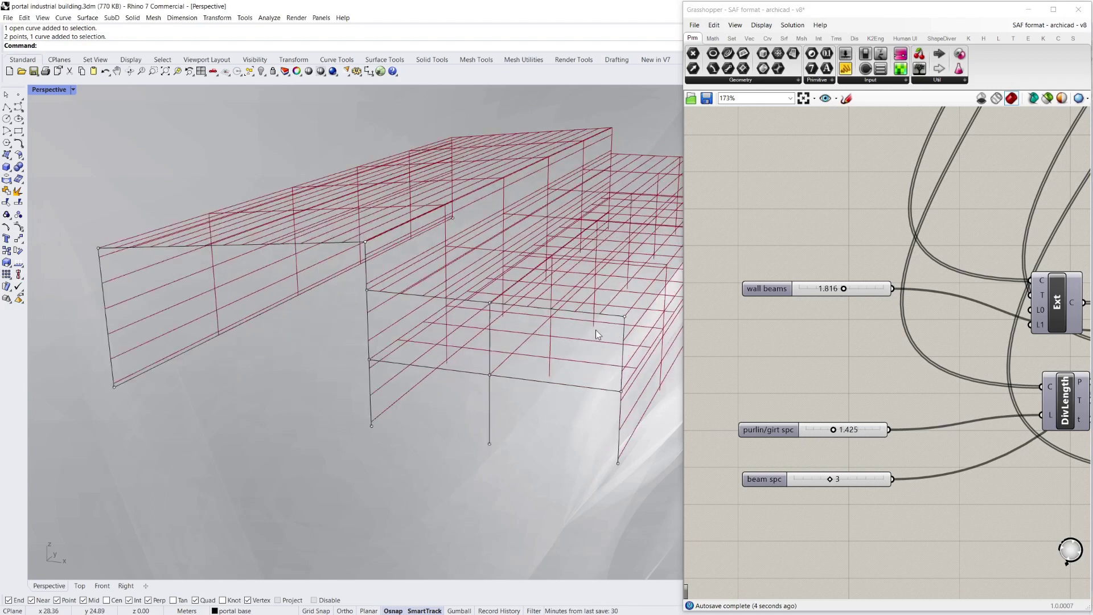
Lower the beam spc value and view the whole updated frame
{"action": "mouse_move", "coordinate": [830, 480]}
{"action": "left_mouse_down"}
{"action": "mouse_move", "coordinate": [869, 480]}
{"action": "mouse_move", "coordinate": [815, 480]}
{"action": "left_mouse_up"}
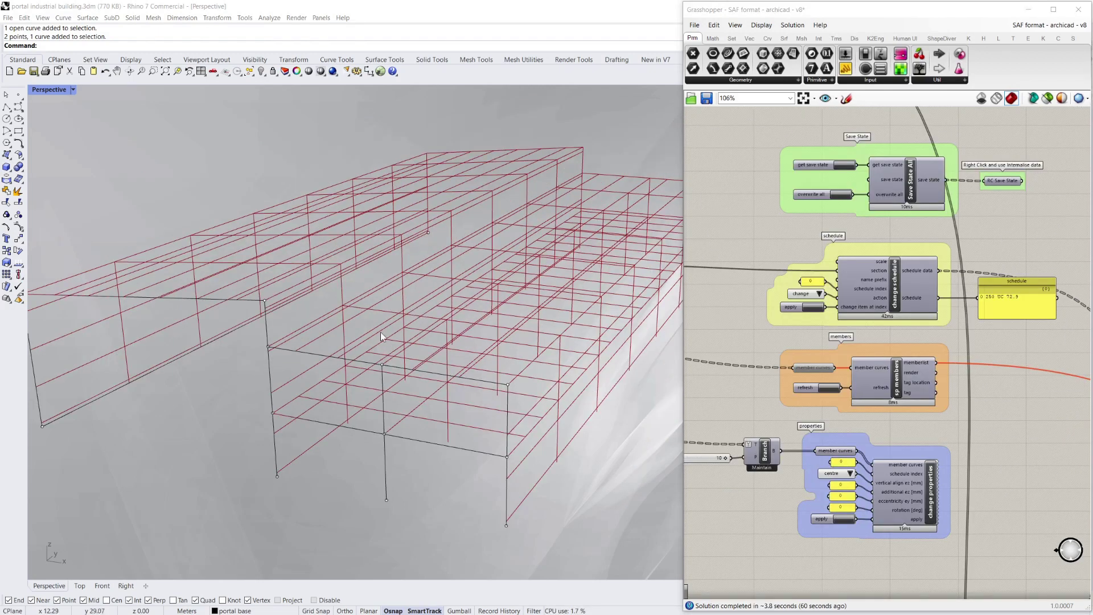
{"action": "right_click_drag", "start_coordinate": [381, 332], "coordinate": [315, 251]}
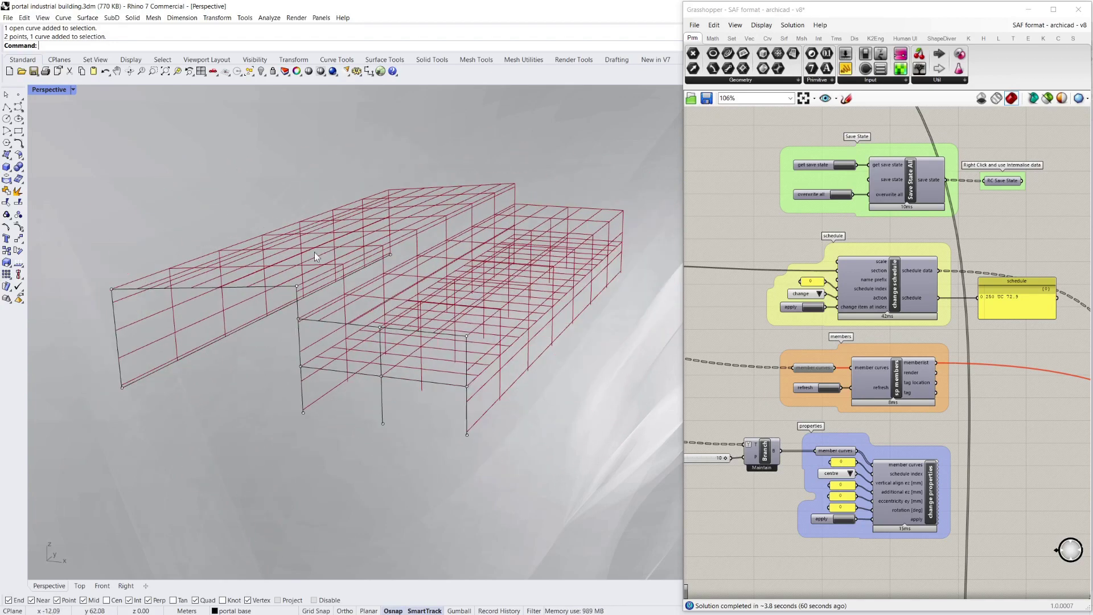
{"action": "scroll", "coordinate": [397, 293], "scroll_direction": "up", "scroll_amount": 2}
Enable the member curves parameter in the members group
{"action": "right_click", "coordinate": [818, 369]}
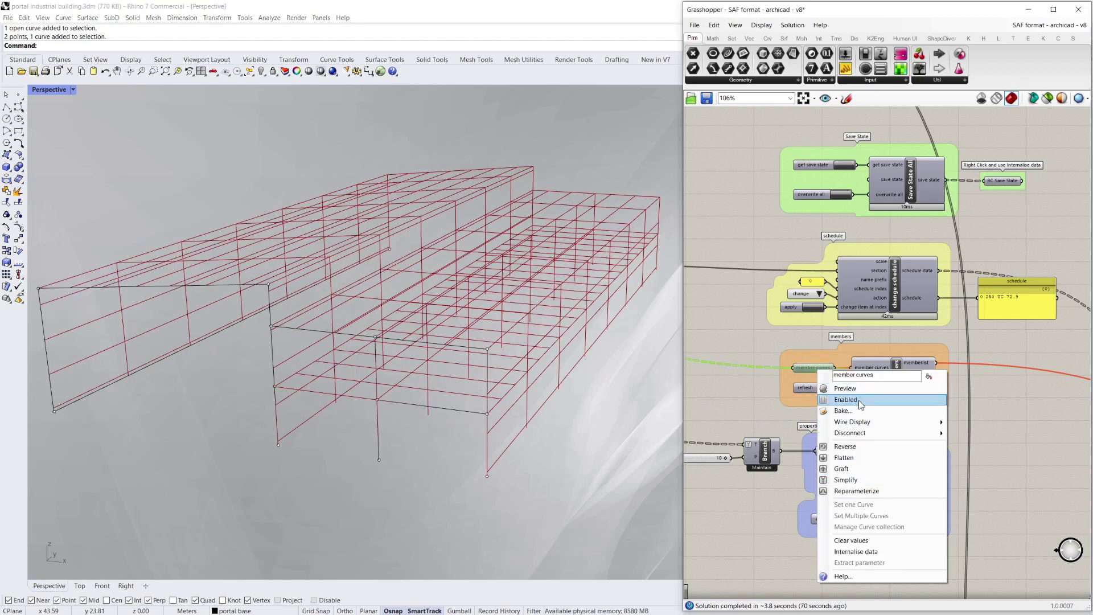
{"action": "left_click", "coordinate": [860, 401]}
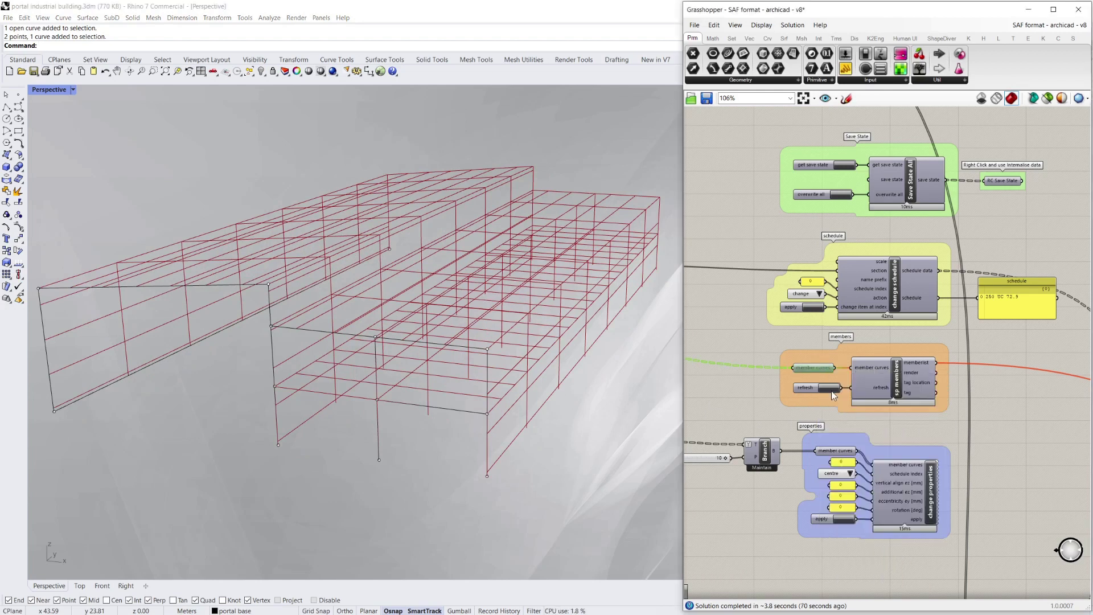
{"action": "left_click", "coordinate": [767, 341]}
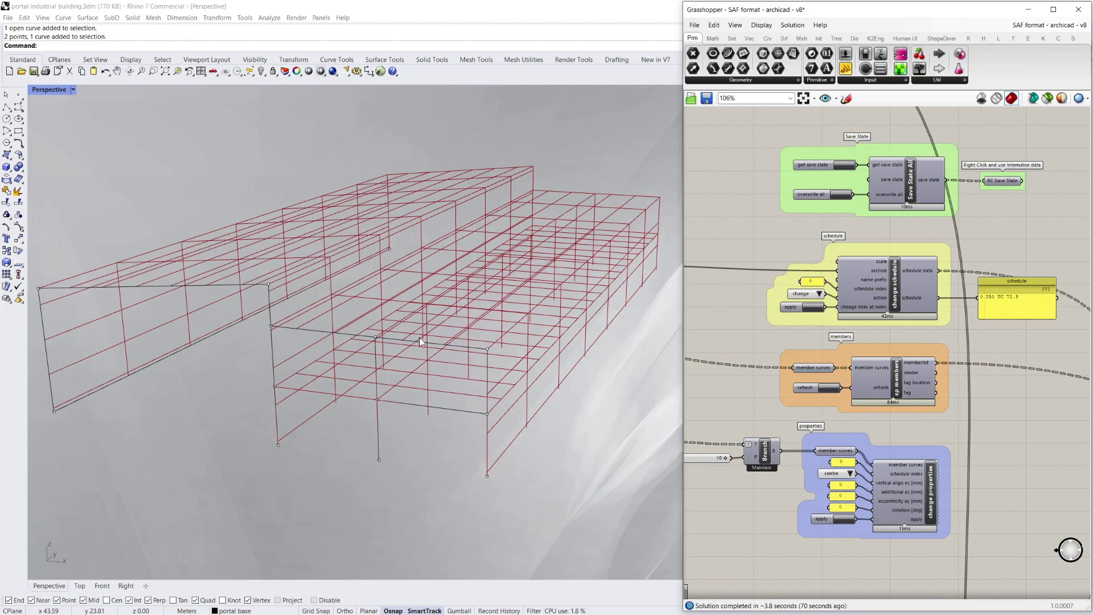
Examine the solid steel members of the frame up close and as a whole
{"action": "right_click_drag", "start_coordinate": [375, 415], "coordinate": [375, 425]}
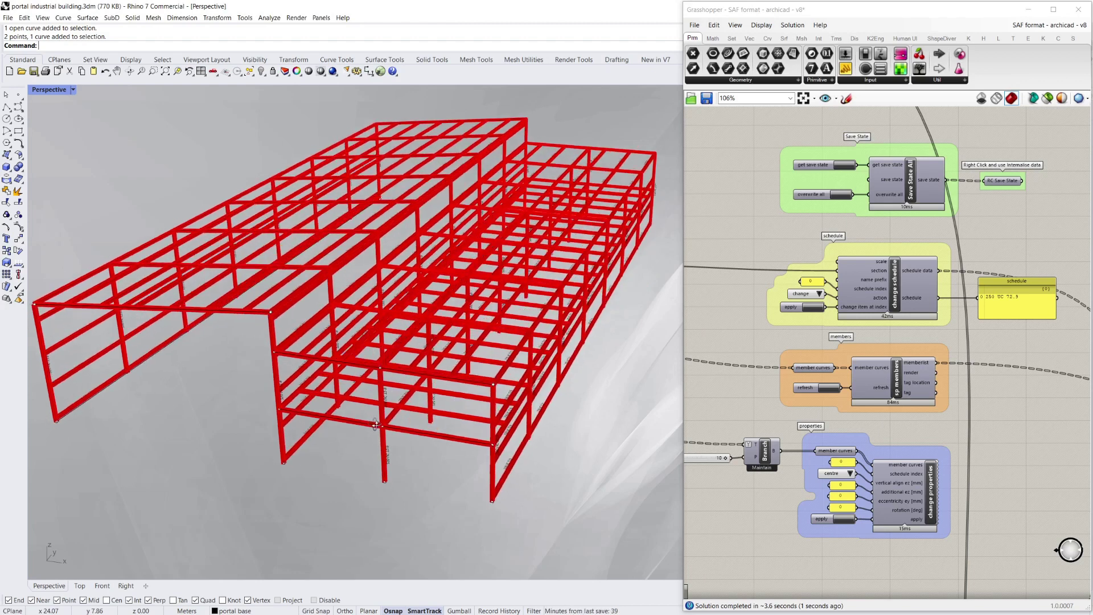
{"action": "scroll", "coordinate": [302, 327], "scroll_direction": "up", "scroll_amount": 5}
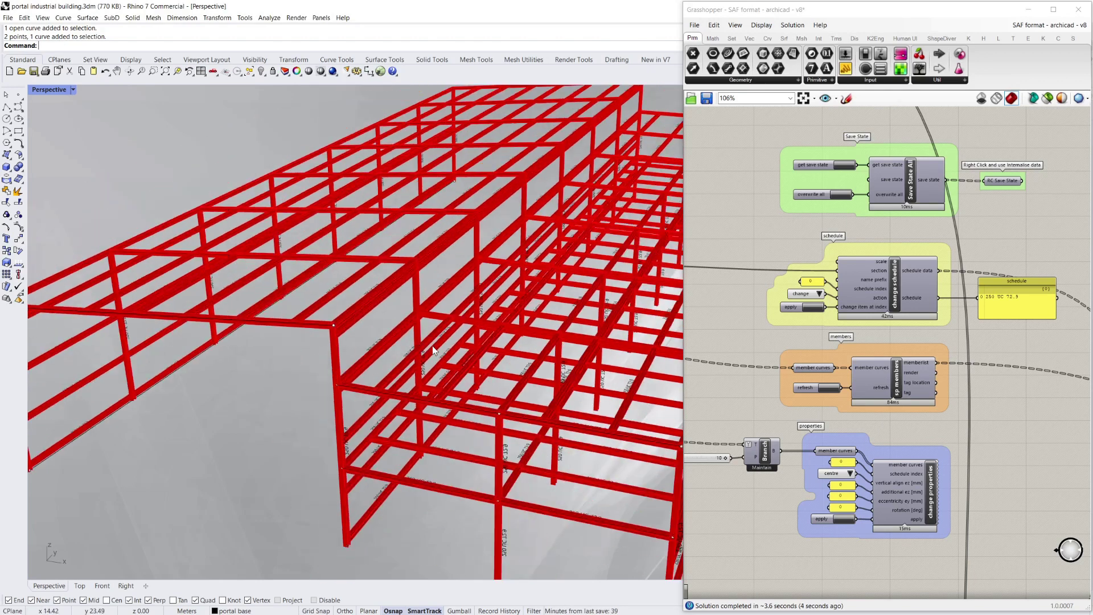
{"action": "scroll", "coordinate": [399, 342], "scroll_direction": "down", "scroll_amount": 5}
{"action": "right_click_drag", "start_coordinate": [343, 336], "coordinate": [326, 369]}
{"action": "scroll", "coordinate": [472, 356], "scroll_direction": "up", "scroll_amount": 2}
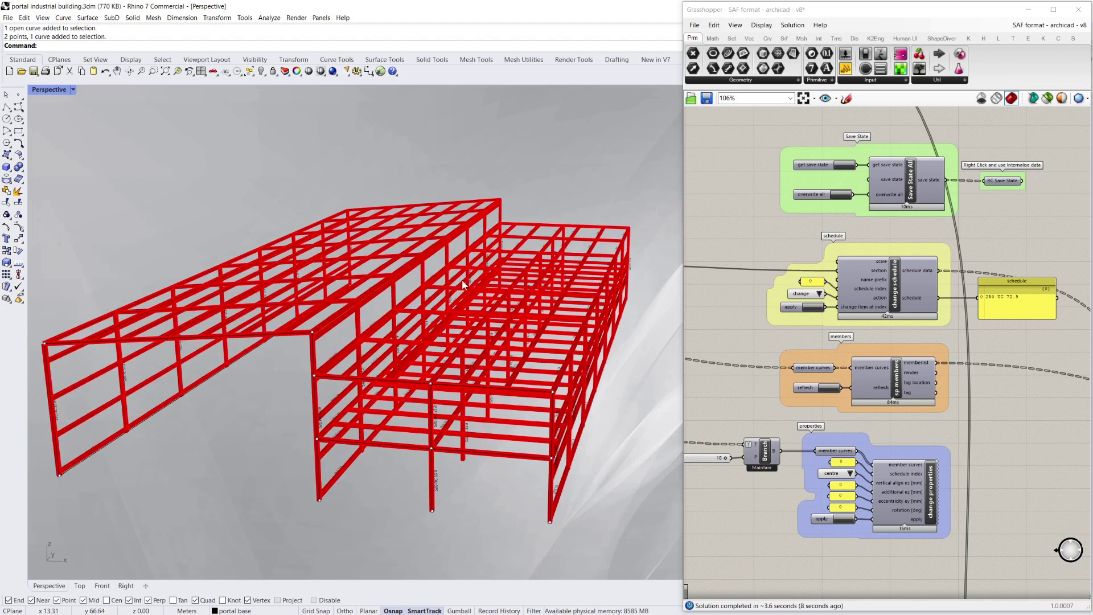
{"action": "right_click_drag", "start_coordinate": [501, 443], "coordinate": [390, 379]}
{"action": "right_click_drag", "start_coordinate": [282, 393], "coordinate": [281, 390]}
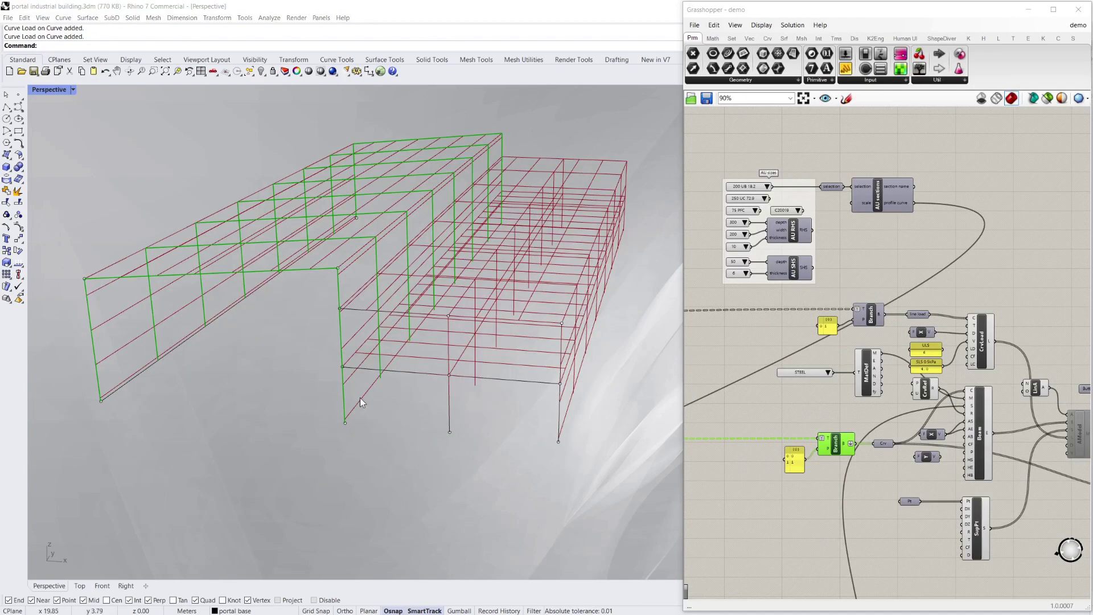
Examine the portal frames highlighted by the Branch component that feeds the beams, from the gable end and the long side
{"action": "right_click_drag", "start_coordinate": [360, 397], "coordinate": [339, 368]}
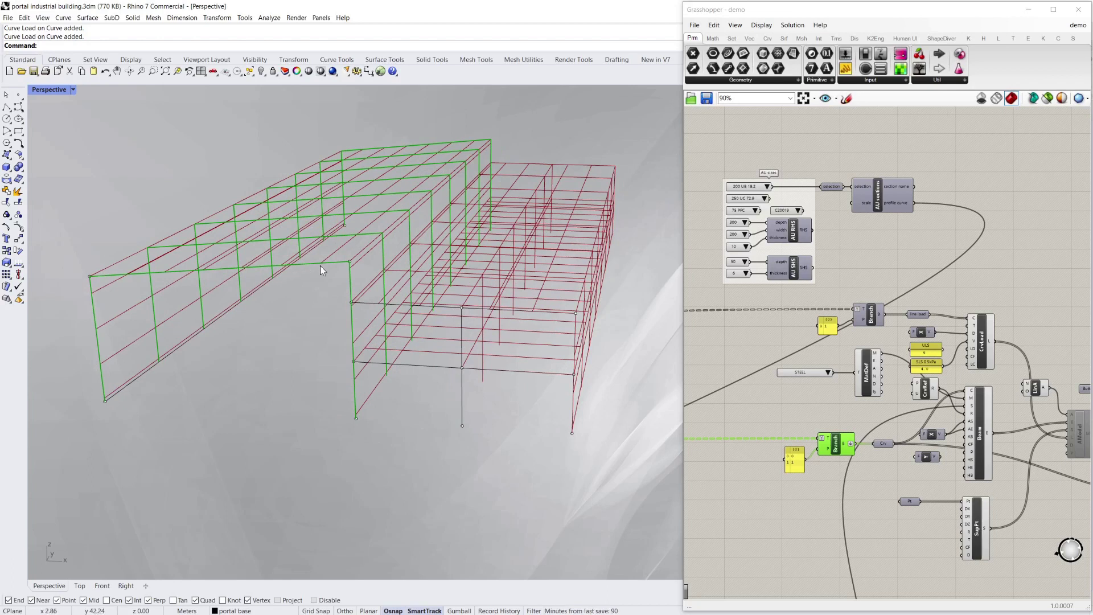
{"action": "right_click_drag", "start_coordinate": [311, 420], "coordinate": [223, 335]}
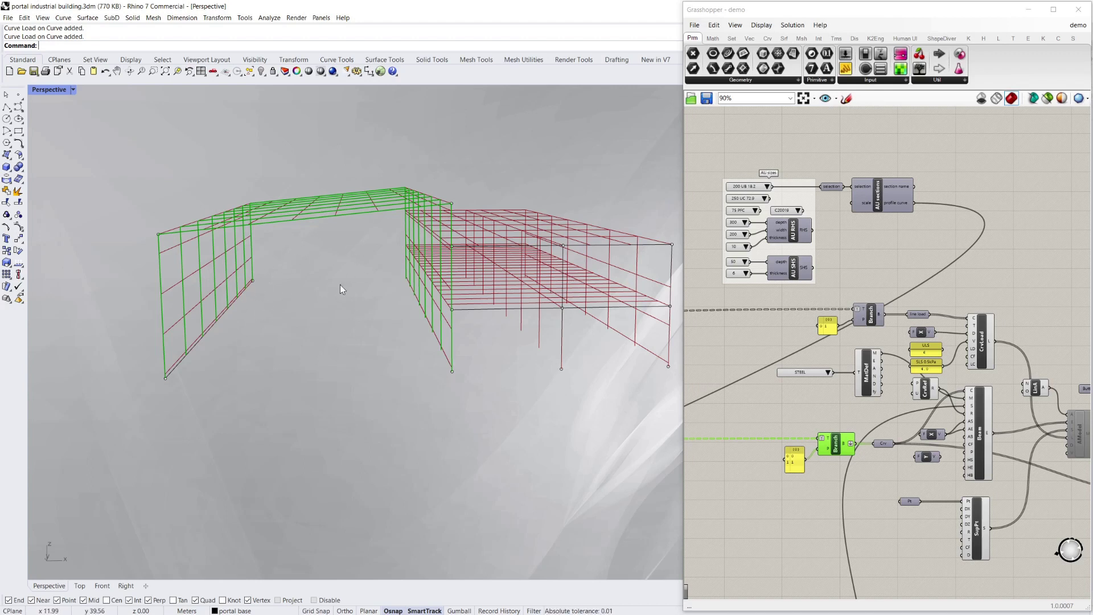
{"action": "right_click_drag", "start_coordinate": [367, 333], "coordinate": [322, 334]}
{"action": "right_click_drag", "start_coordinate": [258, 348], "coordinate": [258, 358]}
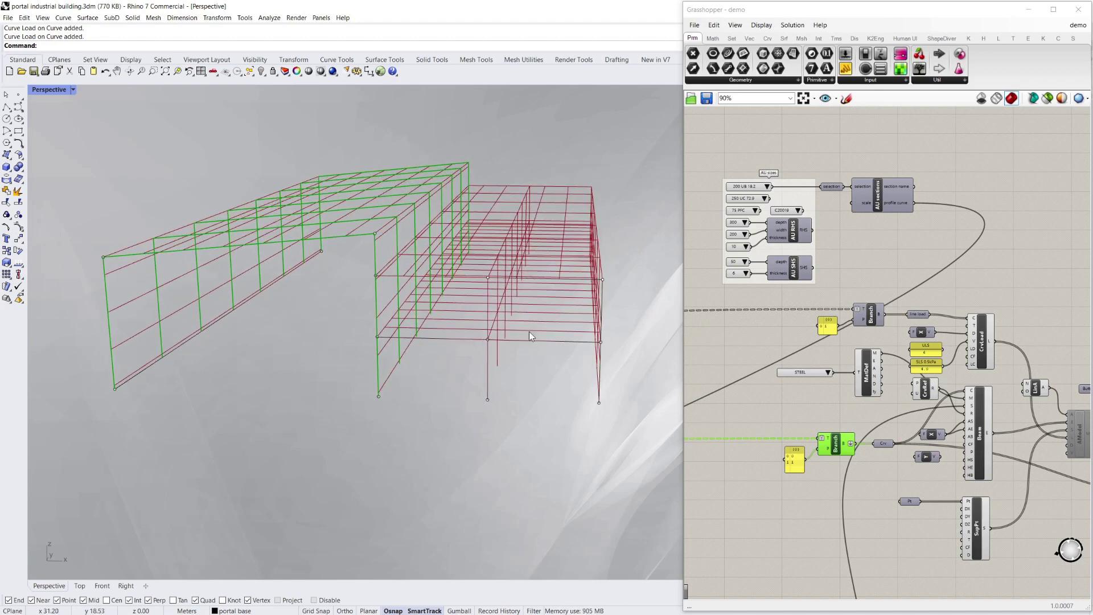
{"action": "right_click_drag", "start_coordinate": [401, 397], "coordinate": [272, 330]}
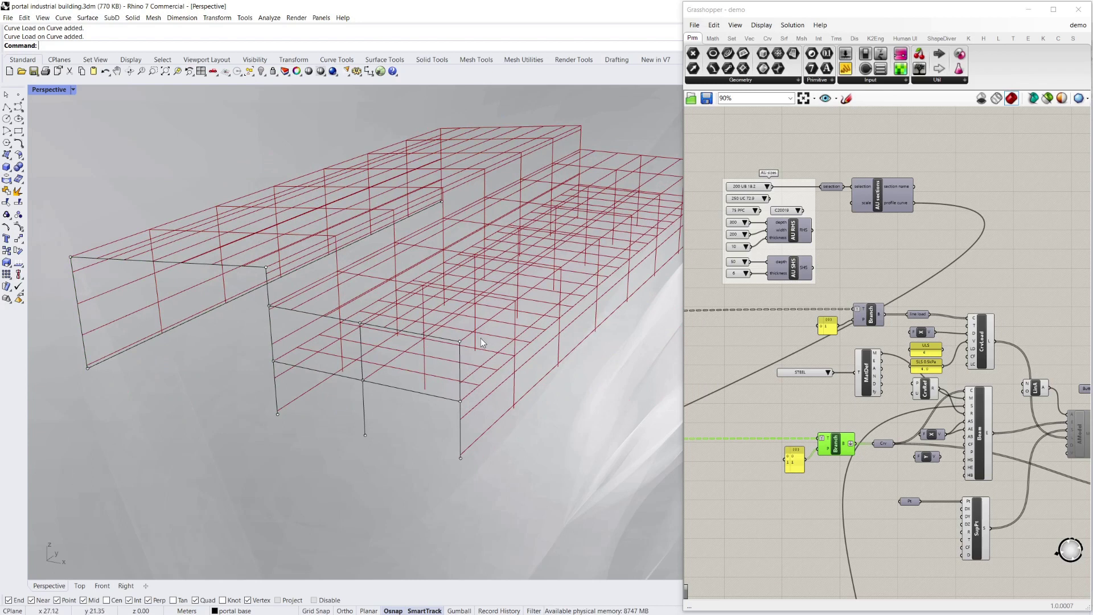
{"action": "key", "text": "Left"}
{"action": "key", "text": "Left"}
{"action": "key", "text": "Left"}
{"action": "key", "text": "Left"}
{"action": "key", "text": "Left"}
{"action": "key", "text": "Left"}
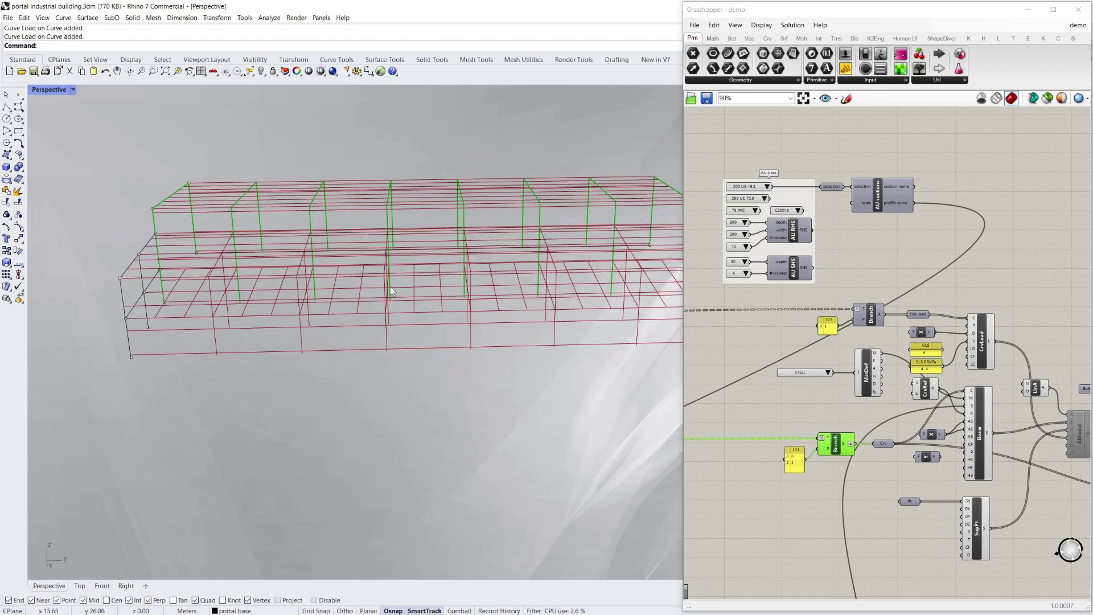
{"action": "key", "text": "Left"}
{"action": "key", "text": "Left"}
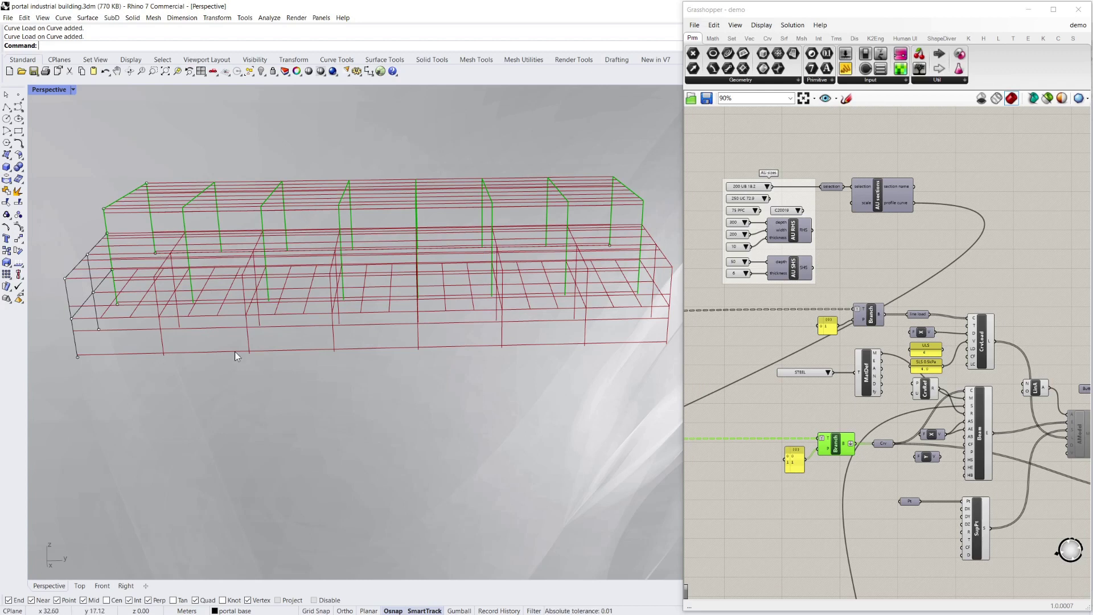
{"action": "right_click_drag", "start_coordinate": [234, 352], "coordinate": [333, 365]}
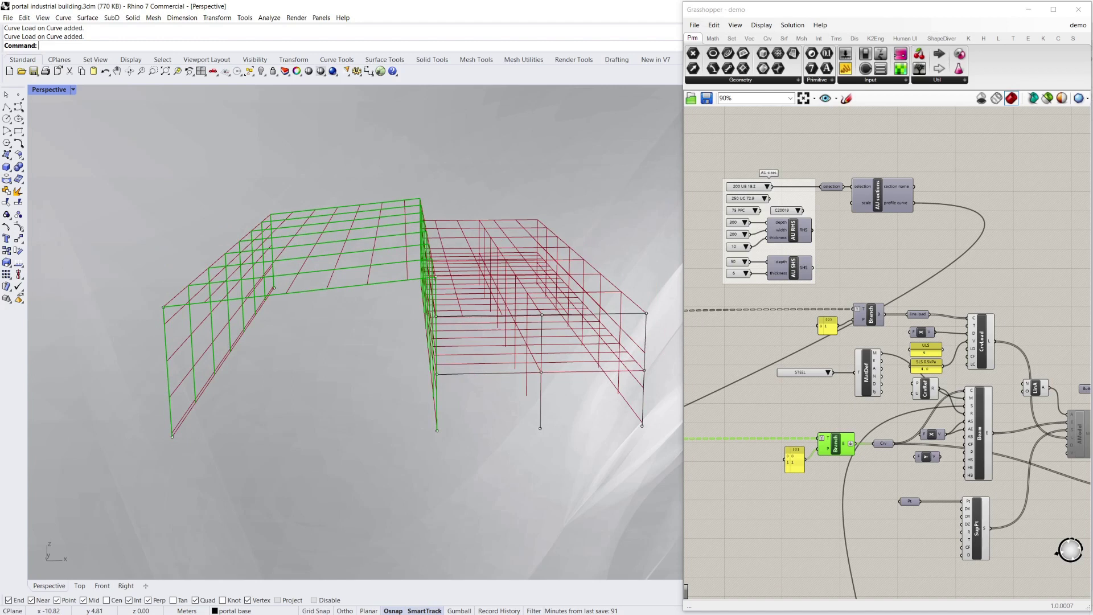
{"action": "right_click_drag", "start_coordinate": [356, 381], "coordinate": [238, 324]}
{"action": "scroll", "coordinate": [293, 280], "scroll_direction": "down", "scroll_amount": 3}
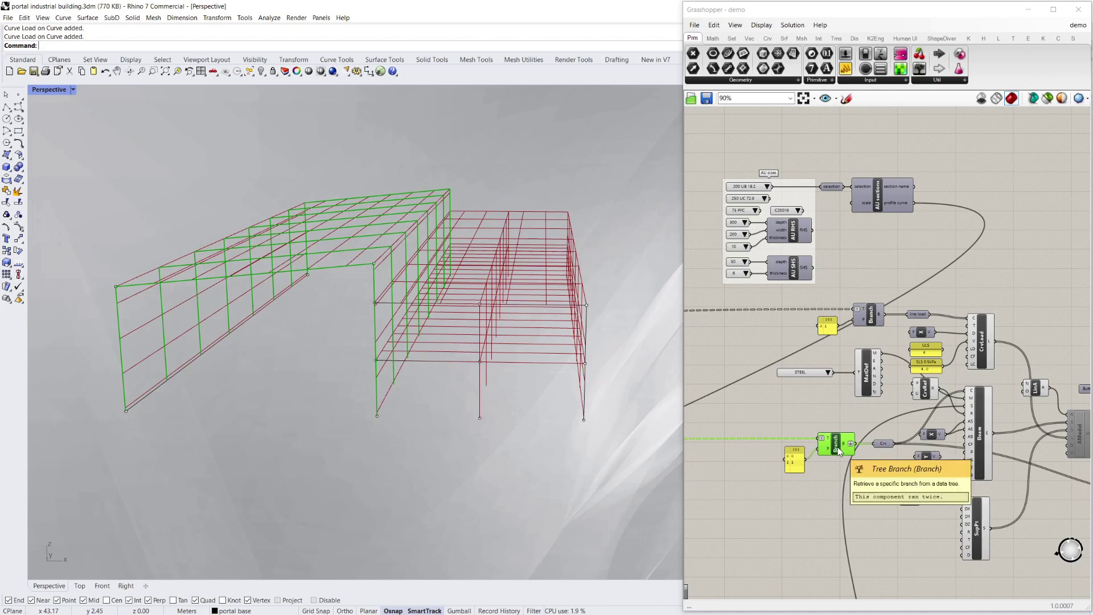
{"action": "right_click_drag", "start_coordinate": [367, 353], "coordinate": [339, 353]}
Deselect the Branch component and examine the AU sizes, material, load and beam components of the analysis definition
{"action": "left_click", "coordinate": [780, 404]}
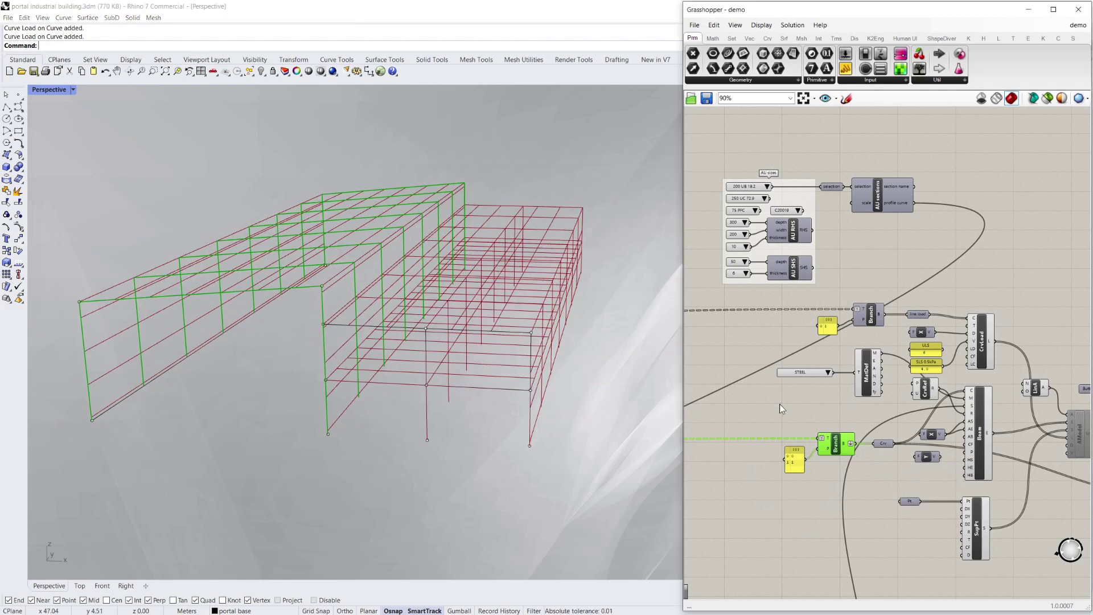
{"action": "left_click", "coordinate": [837, 446]}
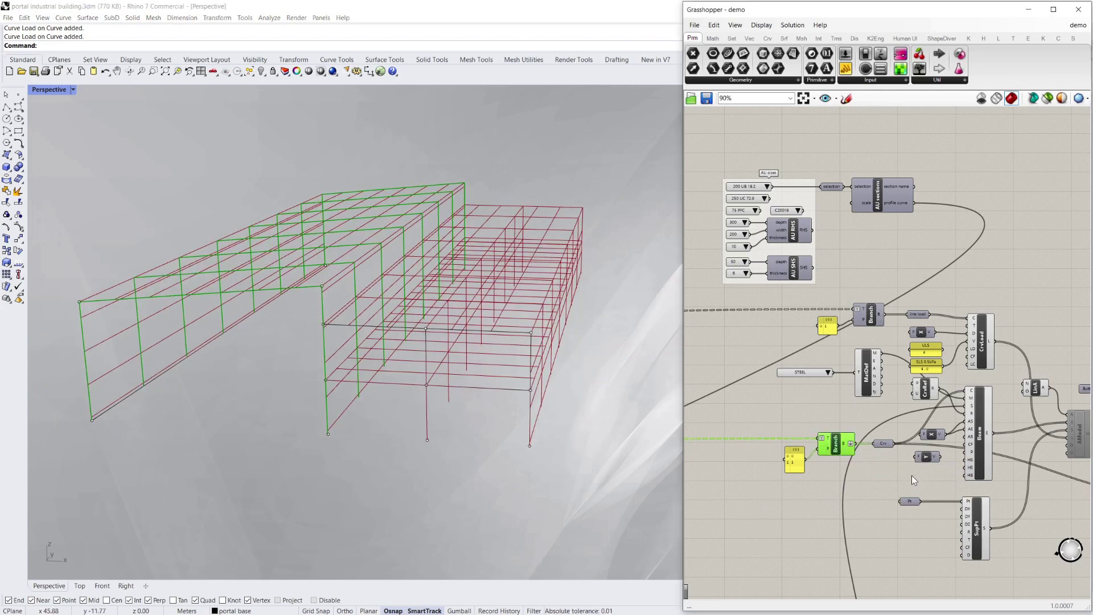
{"action": "left_click", "coordinate": [788, 391]}
{"action": "scroll", "coordinate": [864, 408], "scroll_direction": "up", "scroll_amount": 2}
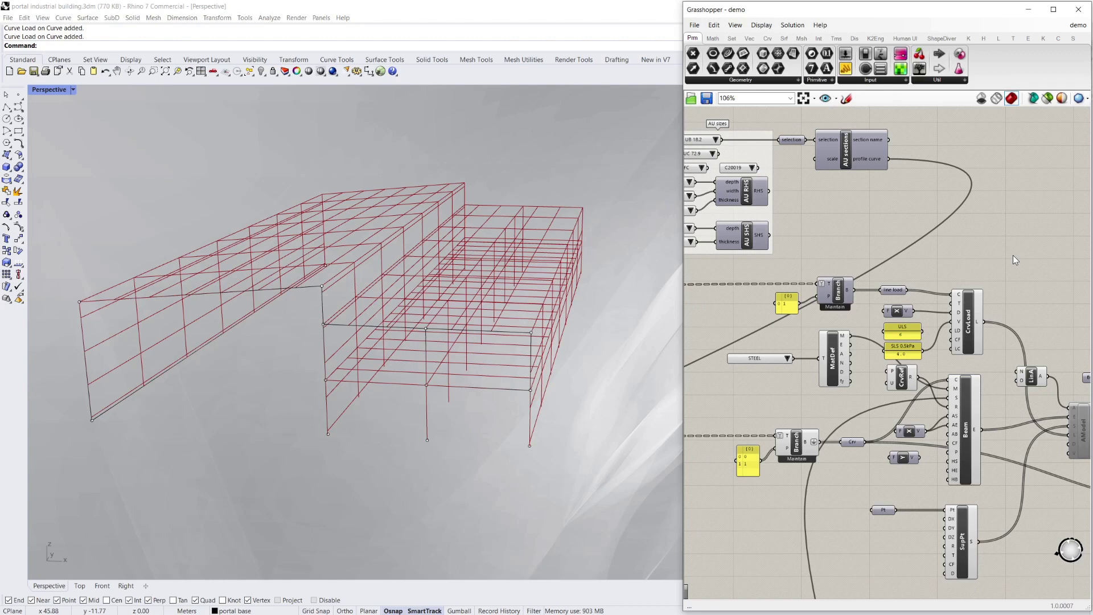
{"action": "scroll", "coordinate": [934, 345], "scroll_direction": "down", "scroll_amount": 2}
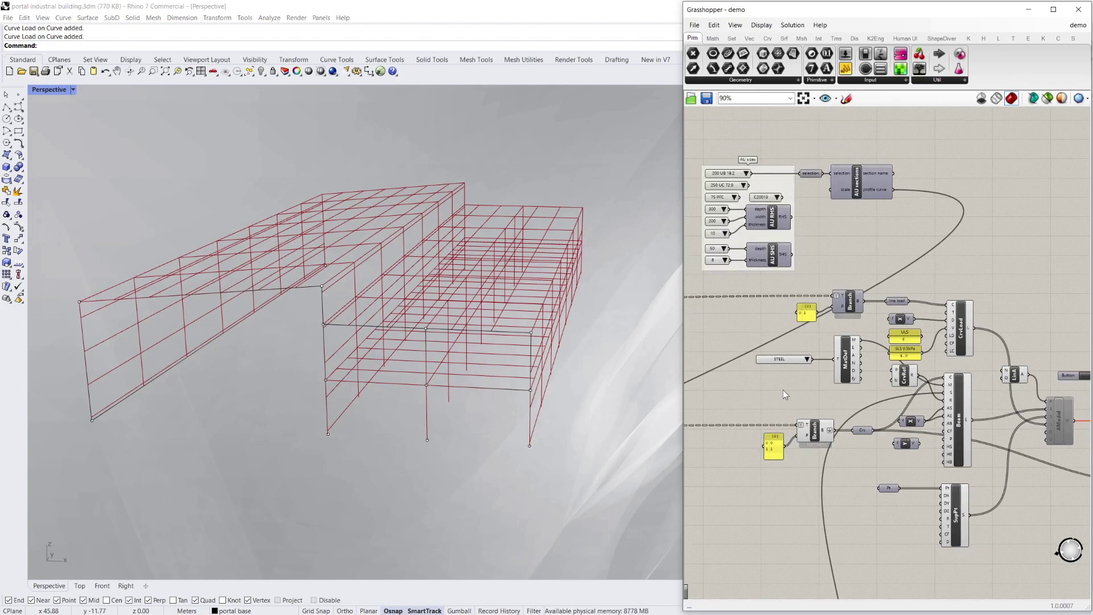
{"action": "scroll", "coordinate": [784, 389], "scroll_direction": "up", "scroll_amount": 2}
{"action": "scroll", "coordinate": [825, 381], "scroll_direction": "down", "scroll_amount": 2}
{"action": "scroll", "coordinate": [788, 220], "scroll_direction": "up", "scroll_amount": 2}
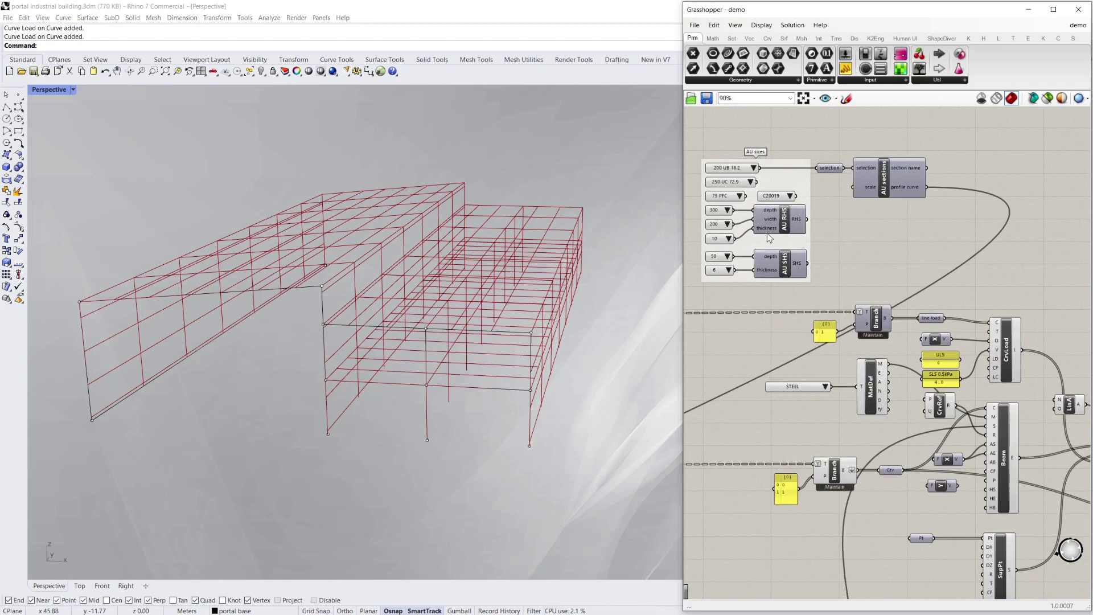
{"action": "scroll", "coordinate": [797, 267], "scroll_direction": "up", "scroll_amount": 1}
{"action": "scroll", "coordinate": [827, 295], "scroll_direction": "up", "scroll_amount": 1}
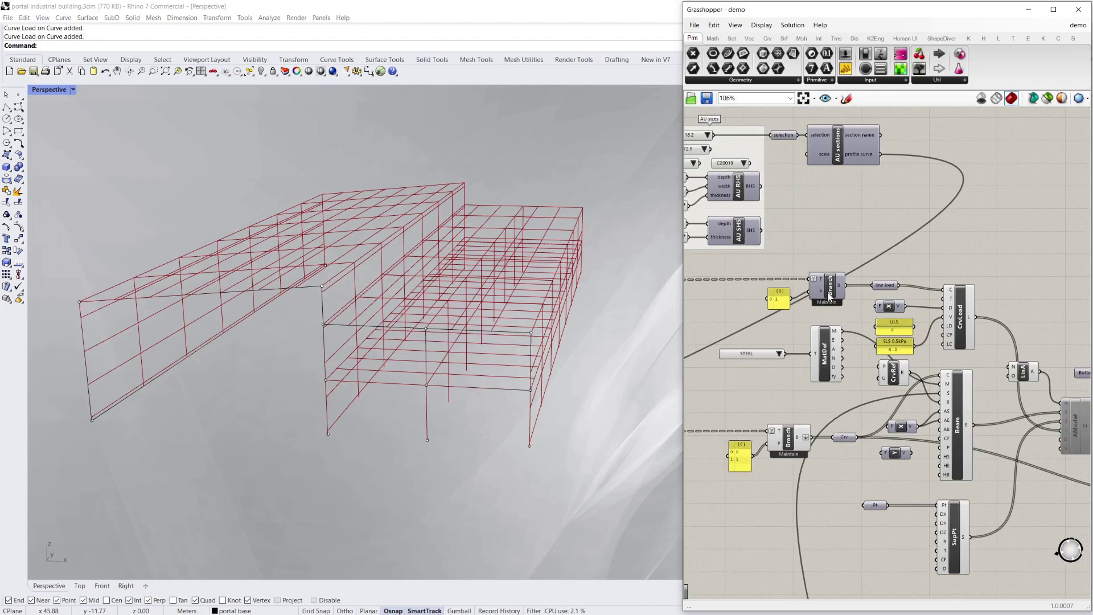
Highlight the columns supplied by the Branch component for the line load, and inspect the CrvLoad inputs
{"action": "right_click", "coordinate": [830, 291]}
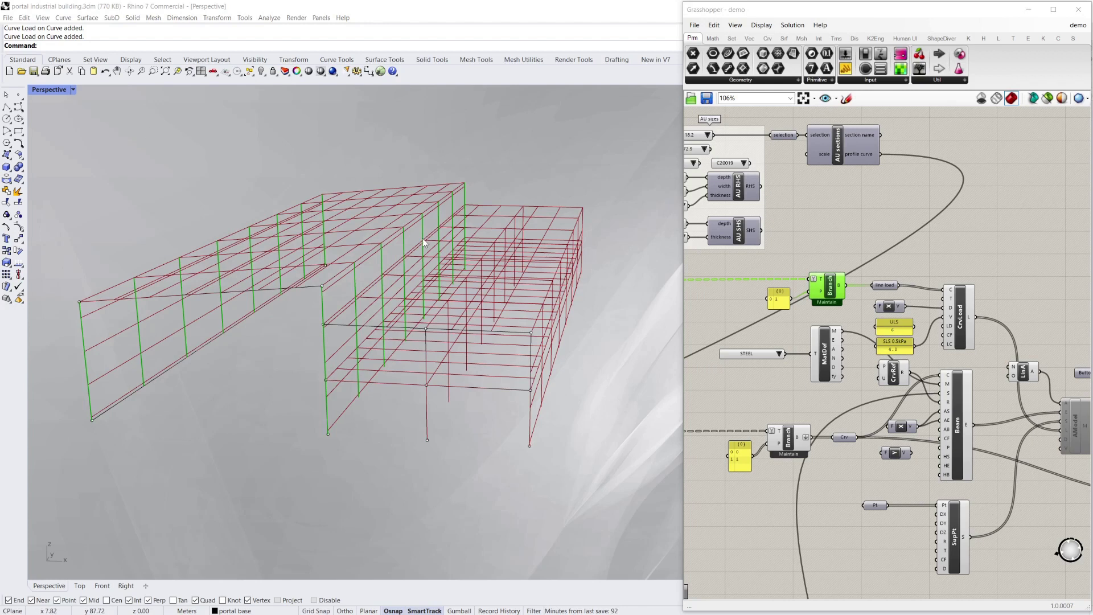
{"action": "left_click", "coordinate": [981, 262]}
{"action": "scroll", "coordinate": [971, 333], "scroll_direction": "up", "scroll_amount": 3}
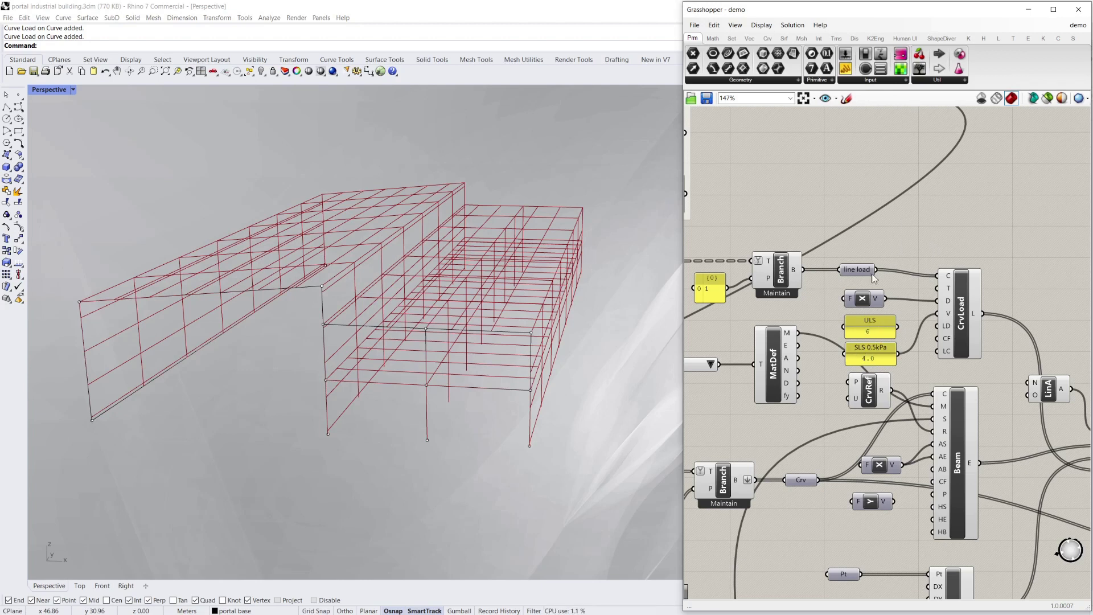
{"action": "scroll", "coordinate": [872, 277], "scroll_direction": "down", "scroll_amount": 2}
{"action": "scroll", "coordinate": [891, 259], "scroll_direction": "down", "scroll_amount": 1}
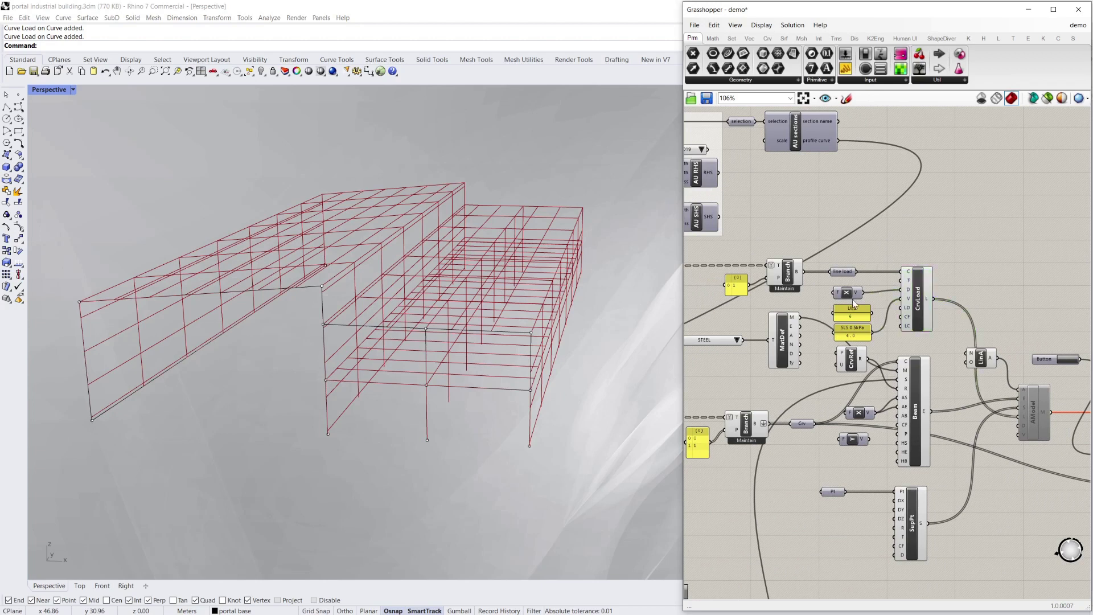
Select the SupPt component and view the column bases of the portal frames
{"action": "scroll", "coordinate": [793, 350], "scroll_direction": "down", "scroll_amount": 2}
{"action": "scroll", "coordinate": [897, 470], "scroll_direction": "up", "scroll_amount": 1}
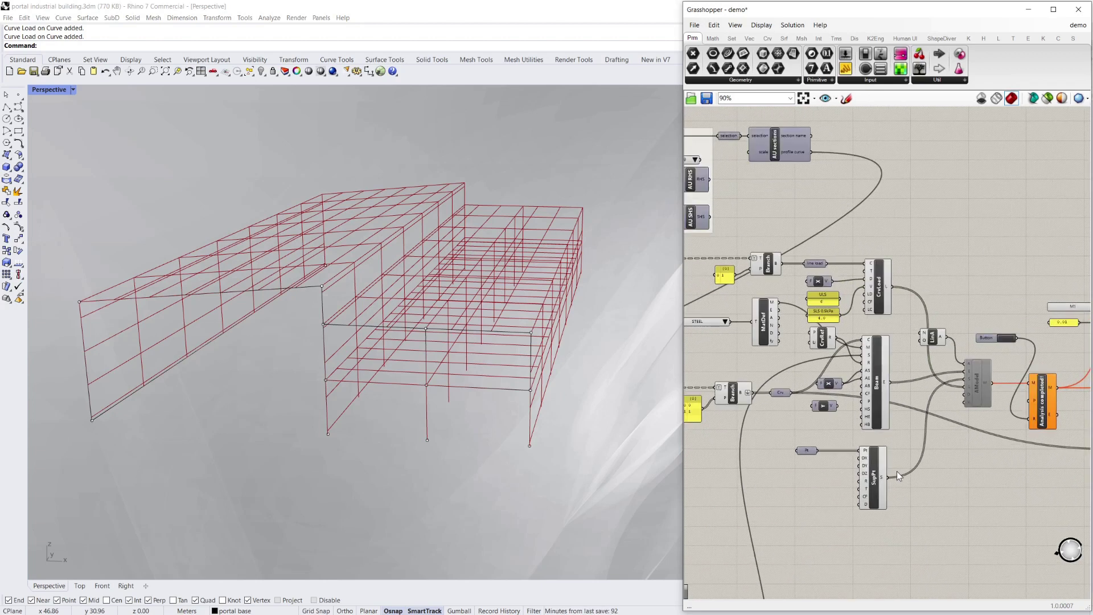
{"action": "scroll", "coordinate": [897, 485], "scroll_direction": "up", "scroll_amount": 1}
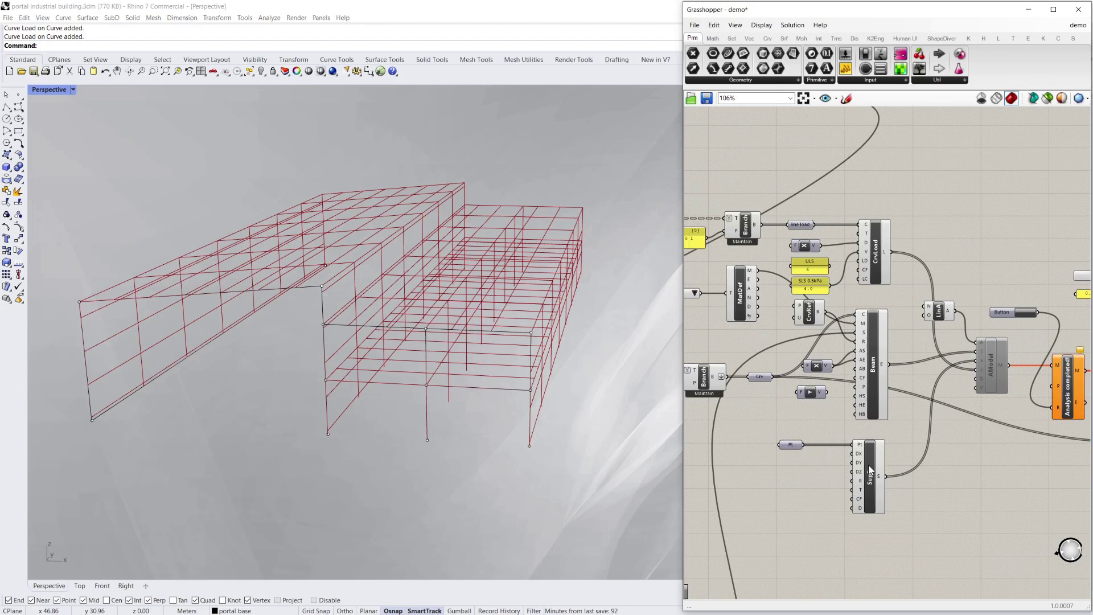
{"action": "left_click", "coordinate": [869, 465]}
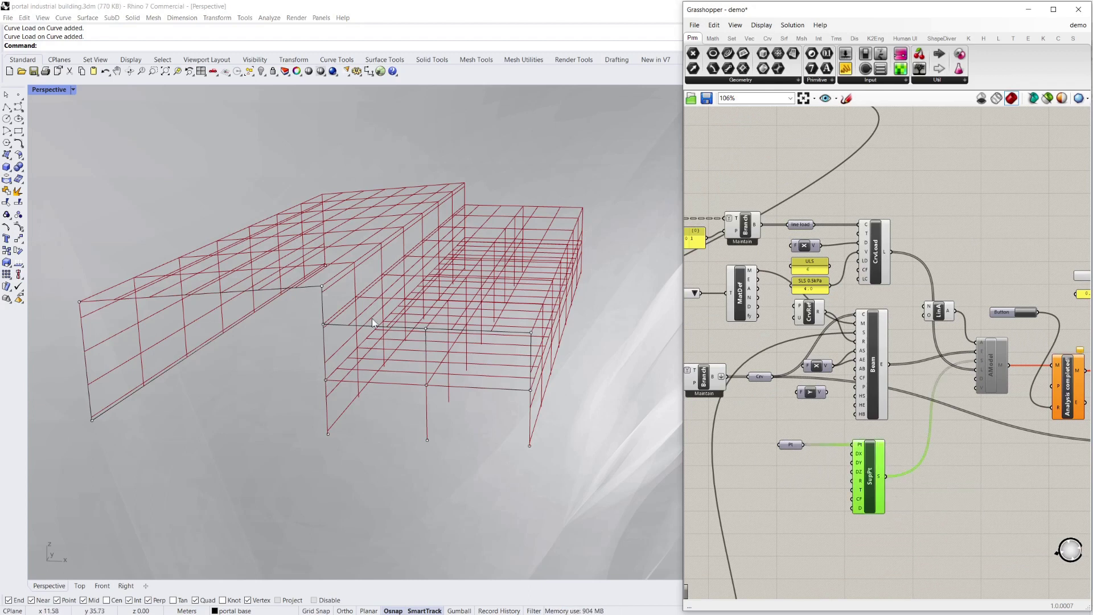
{"action": "right_click_drag", "start_coordinate": [425, 454], "coordinate": [418, 454]}
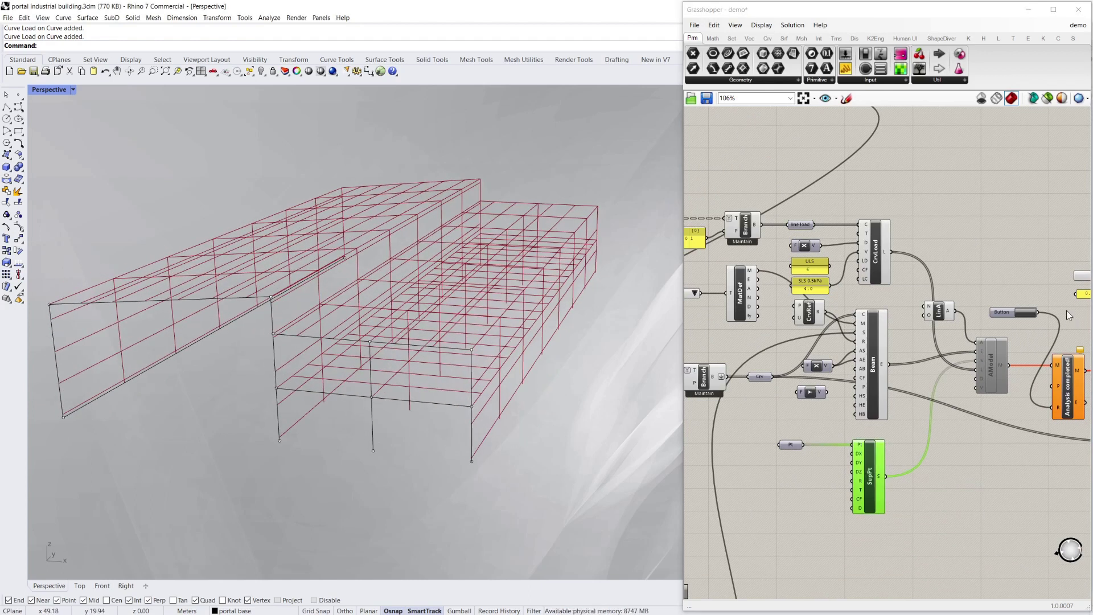
Enable the AModel component that assembles the beams, line loads and point supports
{"action": "right_click", "coordinate": [1001, 374]}
{"action": "left_click", "coordinate": [991, 388]}
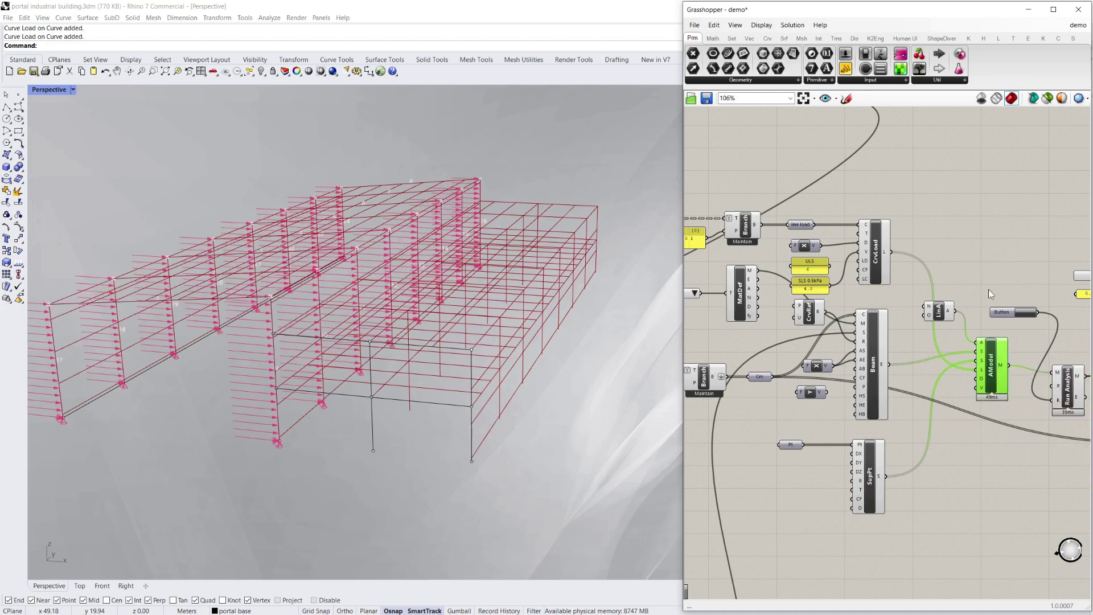
{"action": "left_click", "coordinate": [991, 295]}
Examine the line loads on the portal columns and the supports at their bases from several directions
{"action": "right_click_drag", "start_coordinate": [285, 382], "coordinate": [464, 445]}
{"action": "scroll", "coordinate": [454, 451], "scroll_direction": "up", "scroll_amount": 3}
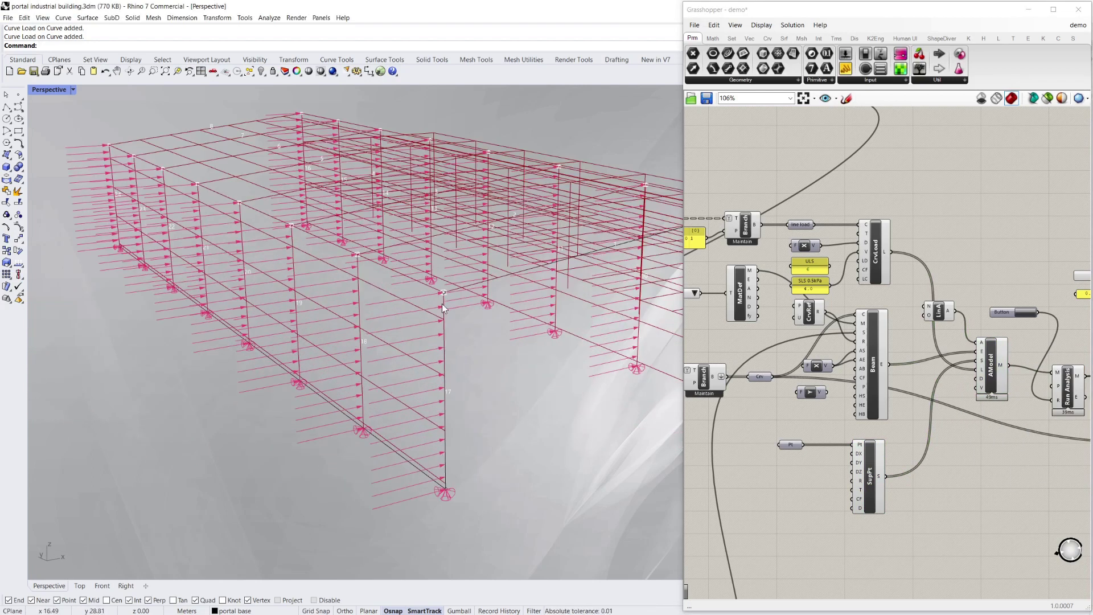
{"action": "right_click_drag", "start_coordinate": [385, 289], "coordinate": [532, 269]}
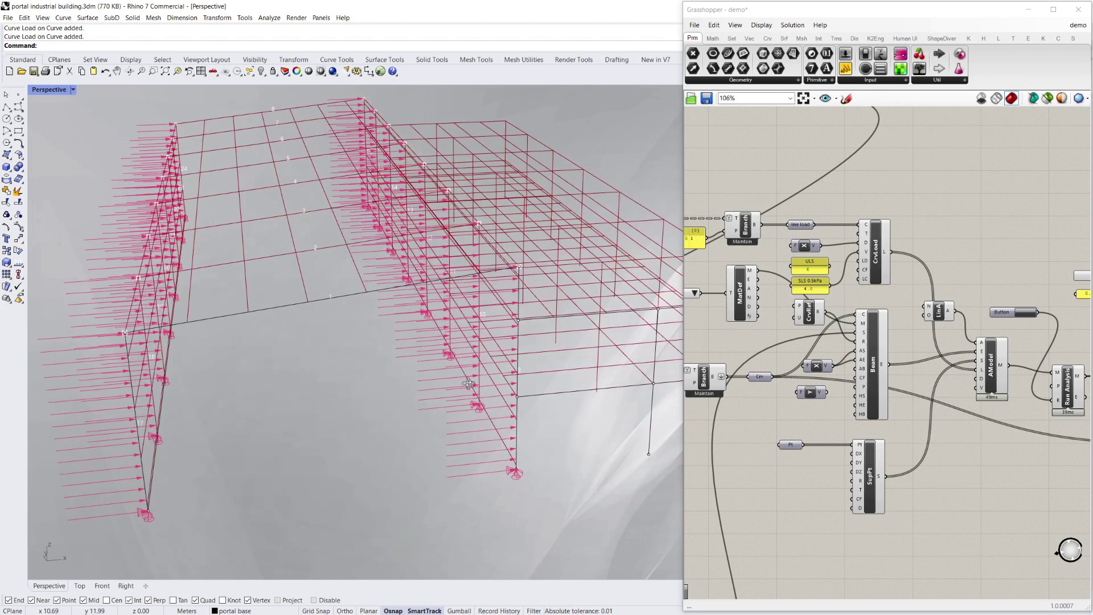
{"action": "scroll", "coordinate": [508, 267], "scroll_direction": "up", "scroll_amount": 3}
{"action": "scroll", "coordinate": [511, 272], "scroll_direction": "down", "scroll_amount": 5}
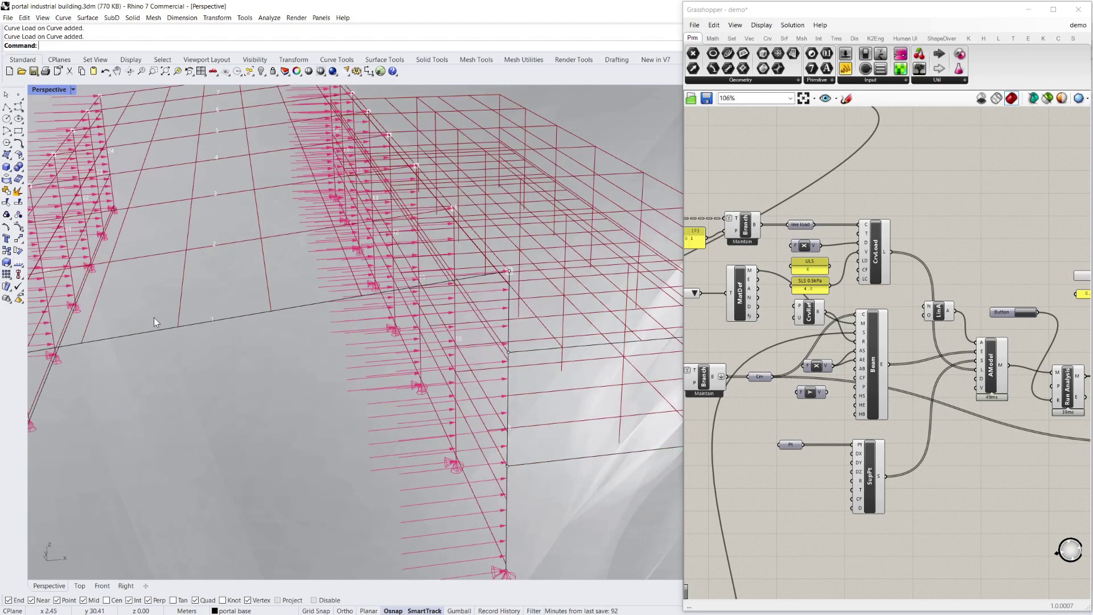
{"action": "right_click_drag", "start_coordinate": [336, 299], "coordinate": [446, 462]}
{"action": "scroll", "coordinate": [507, 441], "scroll_direction": "up", "scroll_amount": 4}
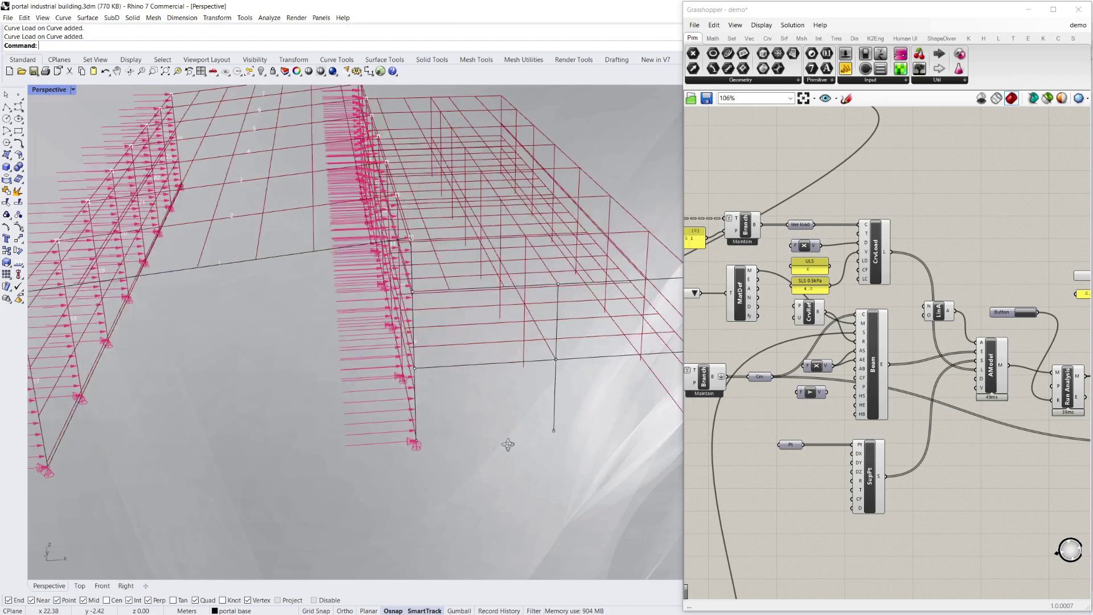
Run the structural analysis of the assembled portal frame model
{"action": "scroll", "coordinate": [338, 447], "scroll_direction": "up", "scroll_amount": 7}
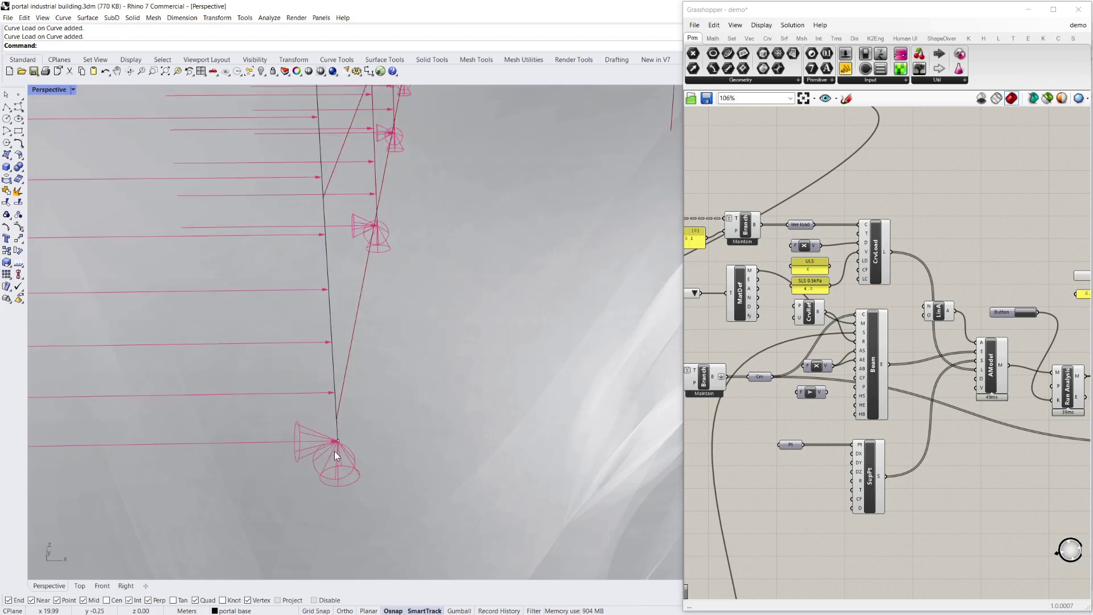
{"action": "scroll", "coordinate": [370, 400], "scroll_direction": "down", "scroll_amount": 8}
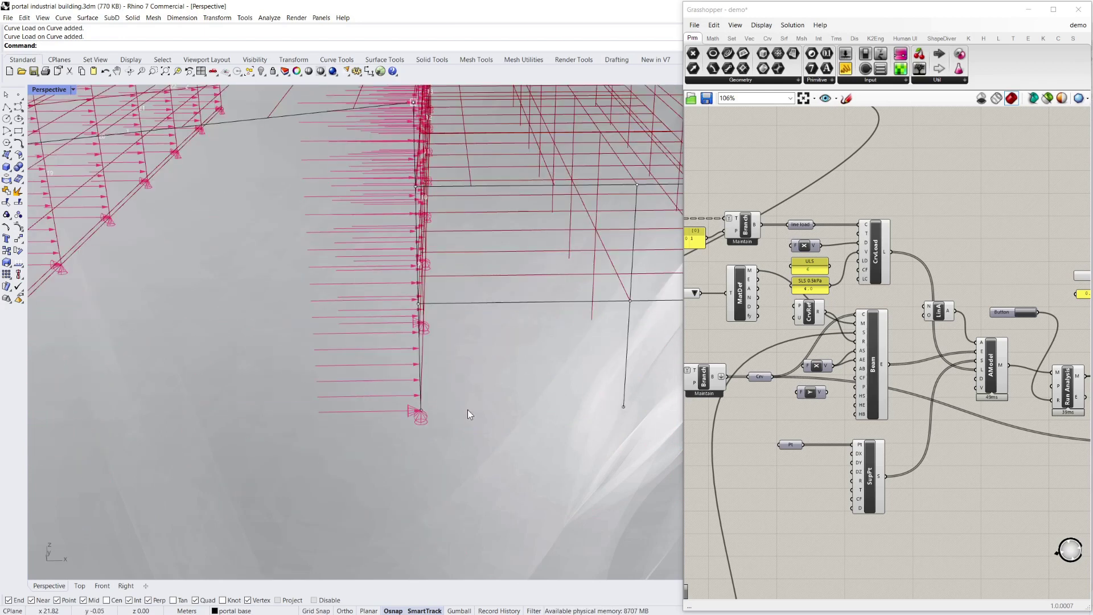
{"action": "scroll", "coordinate": [301, 356], "scroll_direction": "down", "scroll_amount": 5}
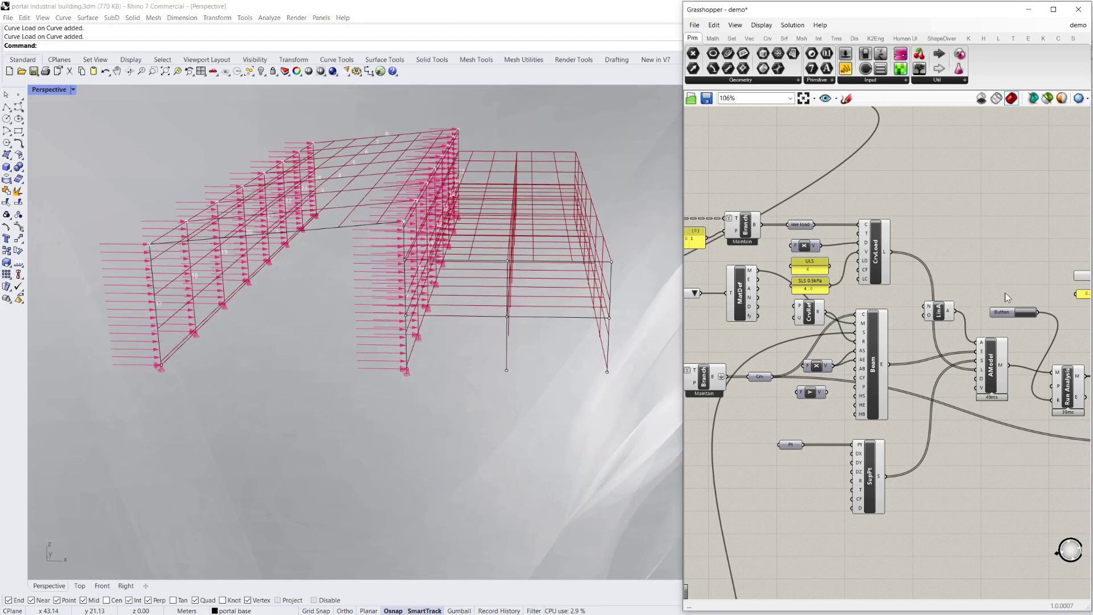
{"action": "left_click", "coordinate": [1028, 312]}
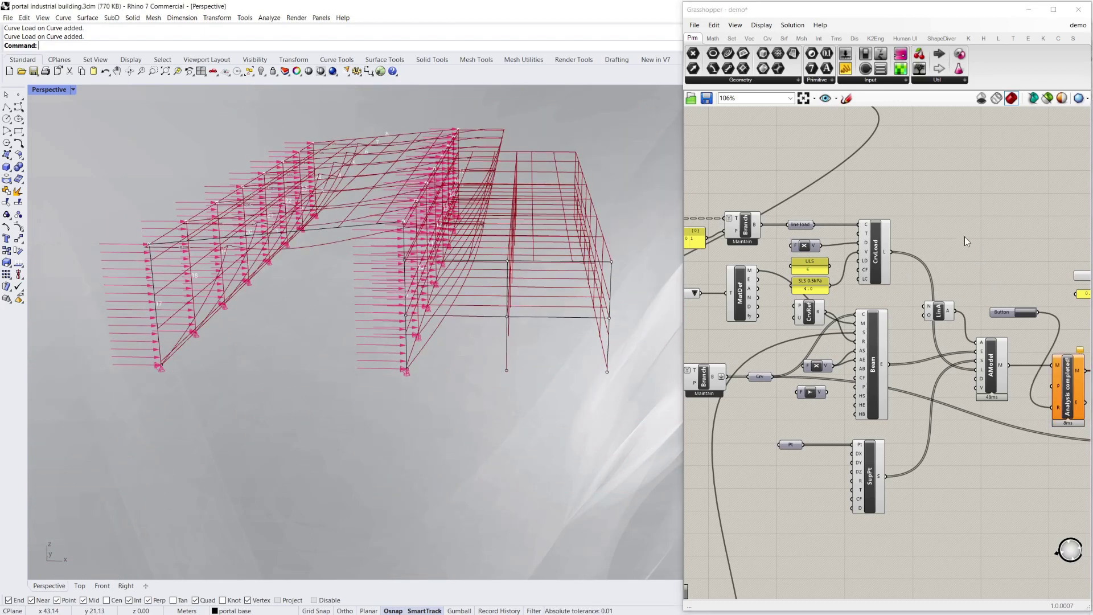
Examine the deflected shape of the portal frames and the displacement dimensions at the column tops, along with the section inputs in the definition
{"action": "right_click_drag", "start_coordinate": [299, 359], "coordinate": [329, 359]}
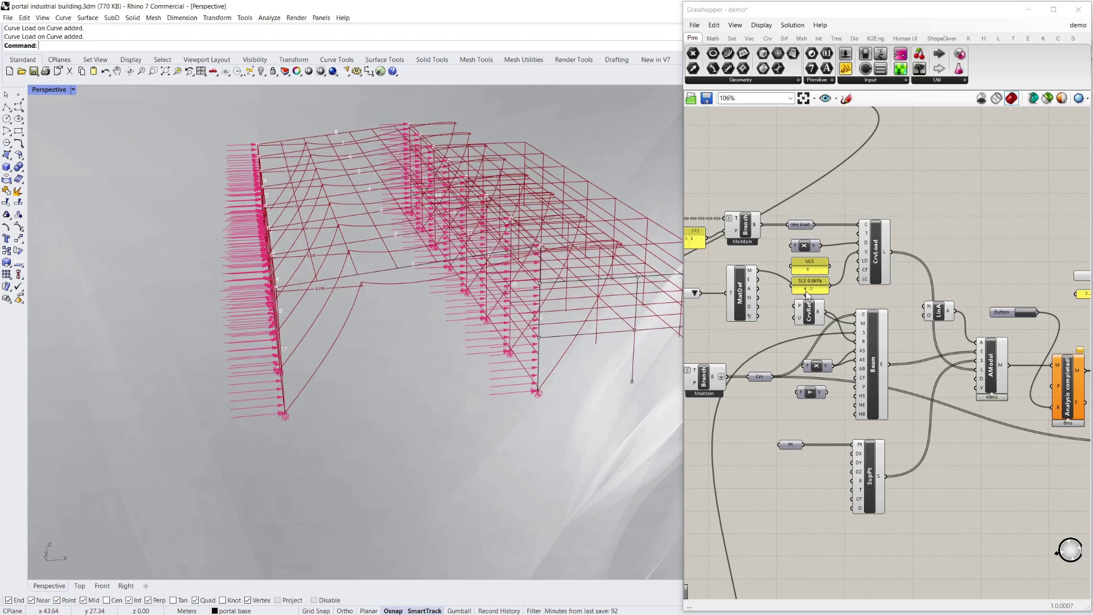
{"action": "right_click_drag", "start_coordinate": [757, 364], "coordinate": [768, 366]}
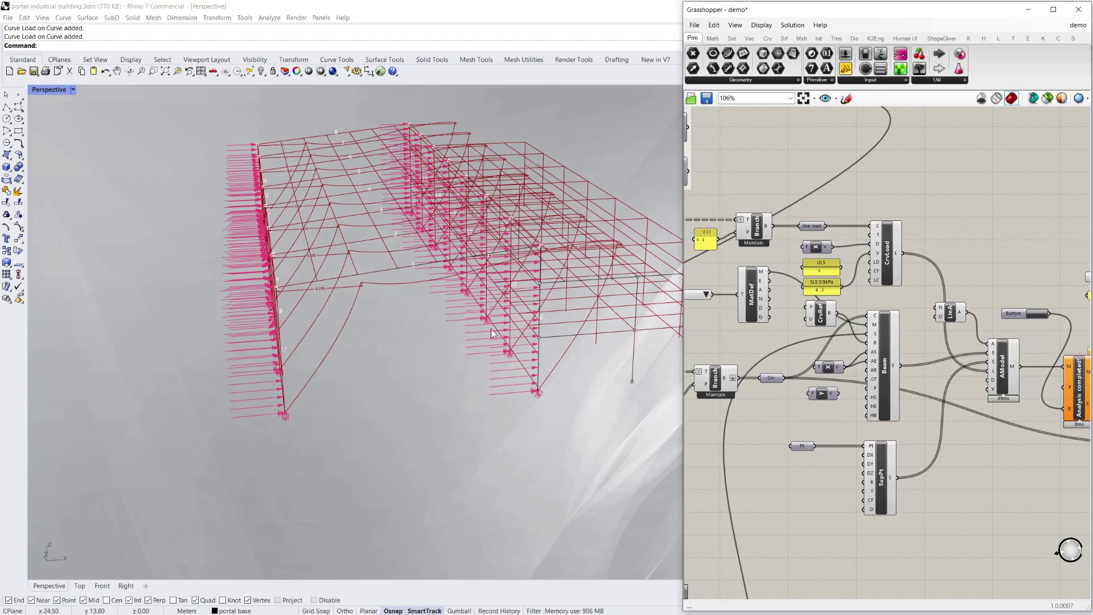
{"action": "right_click_drag", "start_coordinate": [491, 329], "coordinate": [374, 320]}
{"action": "scroll", "coordinate": [399, 341], "scroll_direction": "up", "scroll_amount": 5}
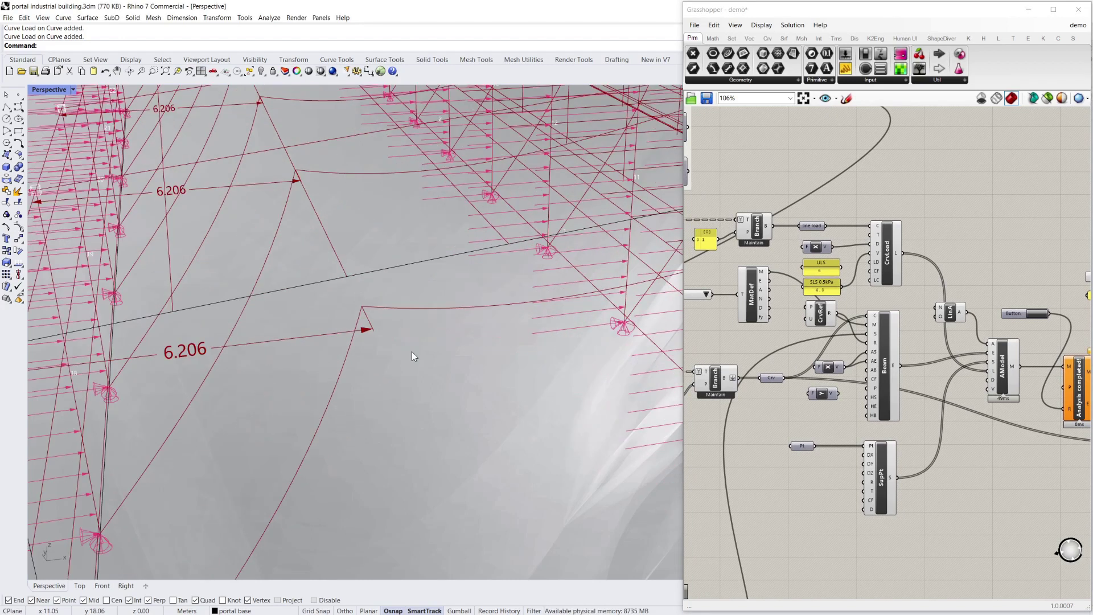
{"action": "scroll", "coordinate": [361, 324], "scroll_direction": "down", "scroll_amount": 3}
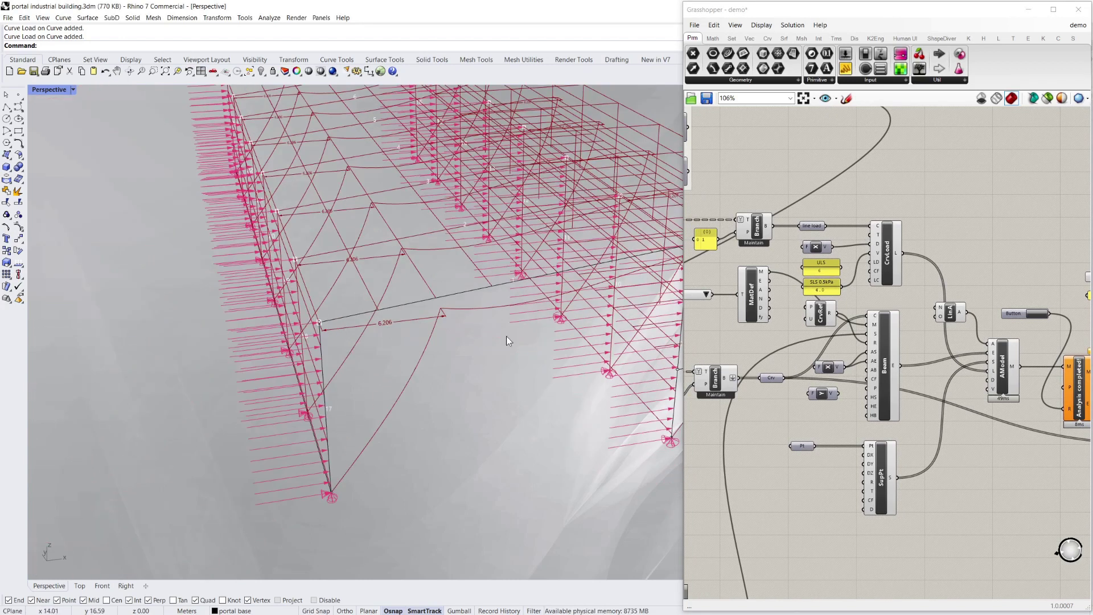
{"action": "scroll", "coordinate": [737, 165], "scroll_direction": "down", "scroll_amount": 3}
{"action": "scroll", "coordinate": [736, 164], "scroll_direction": "up", "scroll_amount": 5}
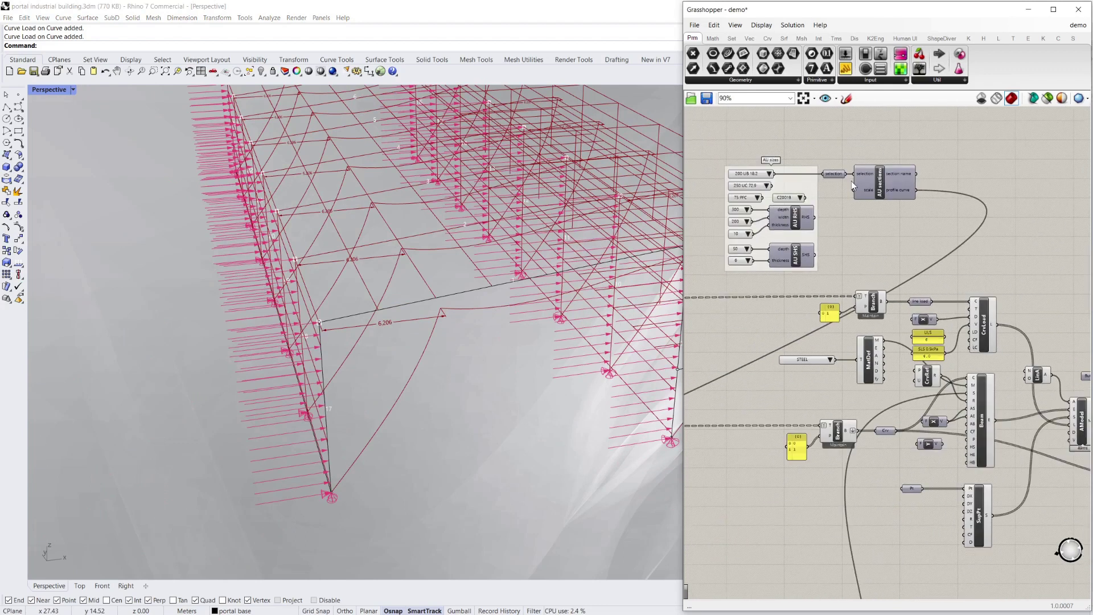
{"action": "scroll", "coordinate": [760, 196], "scroll_direction": "down", "scroll_amount": 2}
{"action": "scroll", "coordinate": [807, 241], "scroll_direction": "down", "scroll_amount": 3}
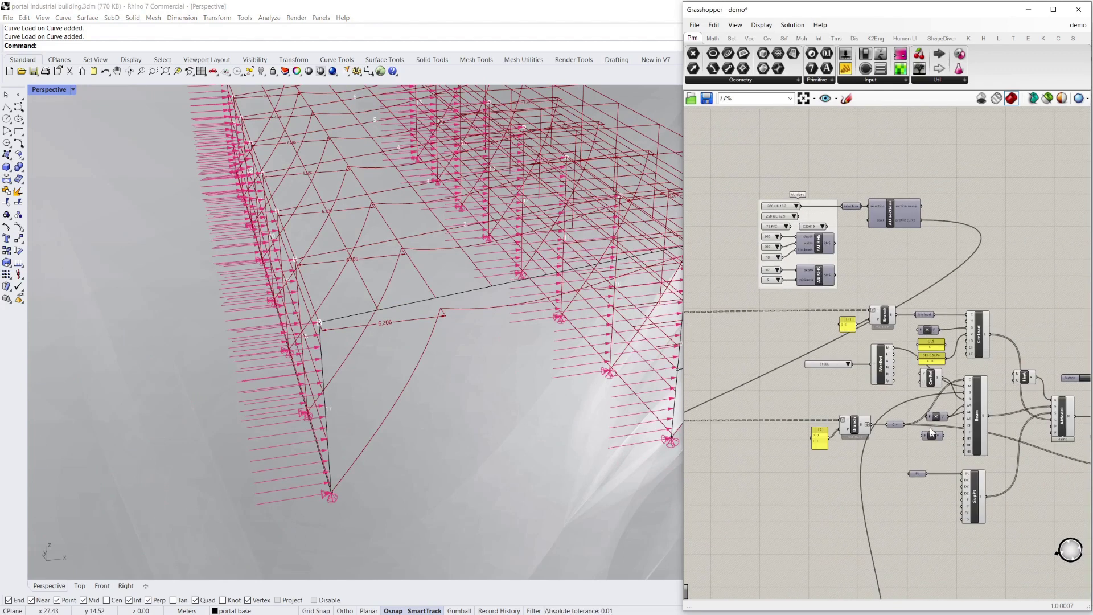
{"action": "right_click_drag", "start_coordinate": [524, 394], "coordinate": [405, 376]}
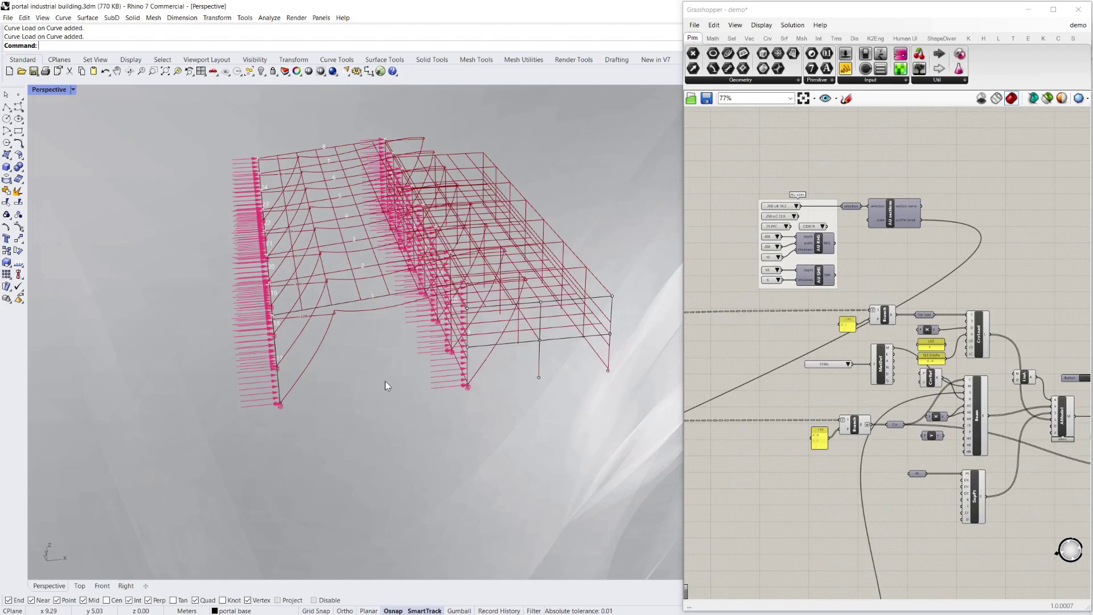
{"action": "scroll", "coordinate": [385, 386], "scroll_direction": "up", "scroll_amount": 3}
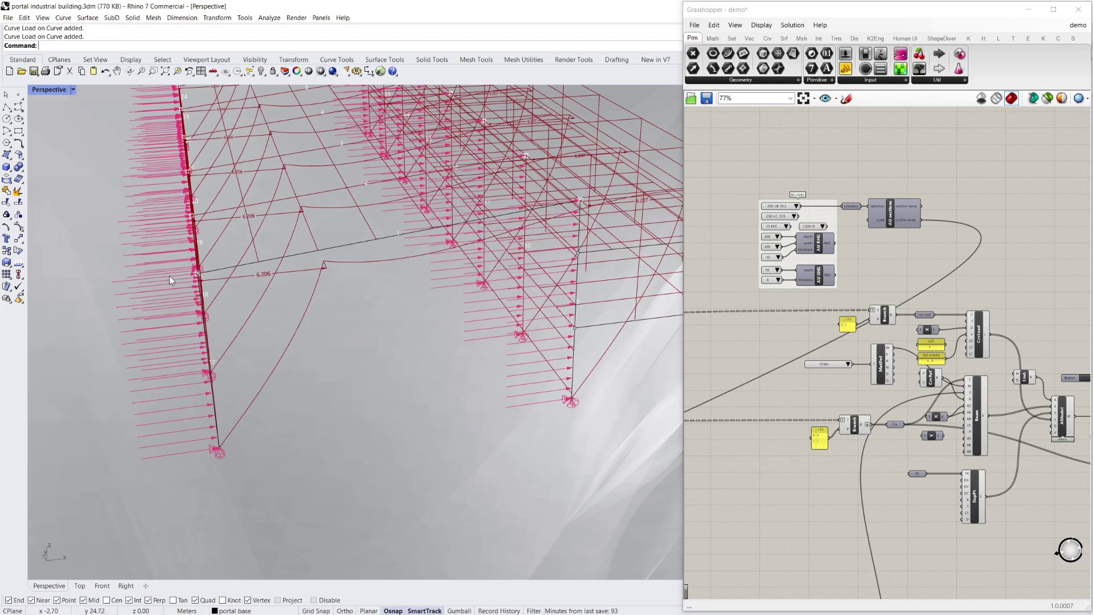
{"action": "scroll", "coordinate": [360, 278], "scroll_direction": "up", "scroll_amount": 3}
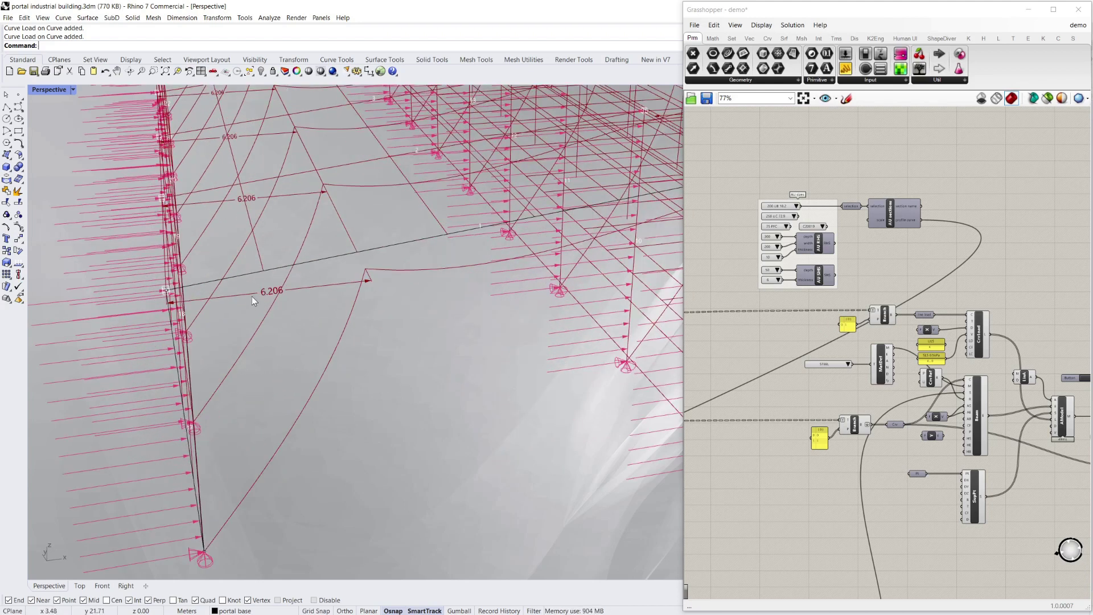
Set the beam section in the AU sizes group to 410 UB 53.7 and rerun the analysis
{"action": "left_click", "coordinate": [757, 370]}
{"action": "scroll", "coordinate": [804, 205], "scroll_direction": "up", "scroll_amount": 2}
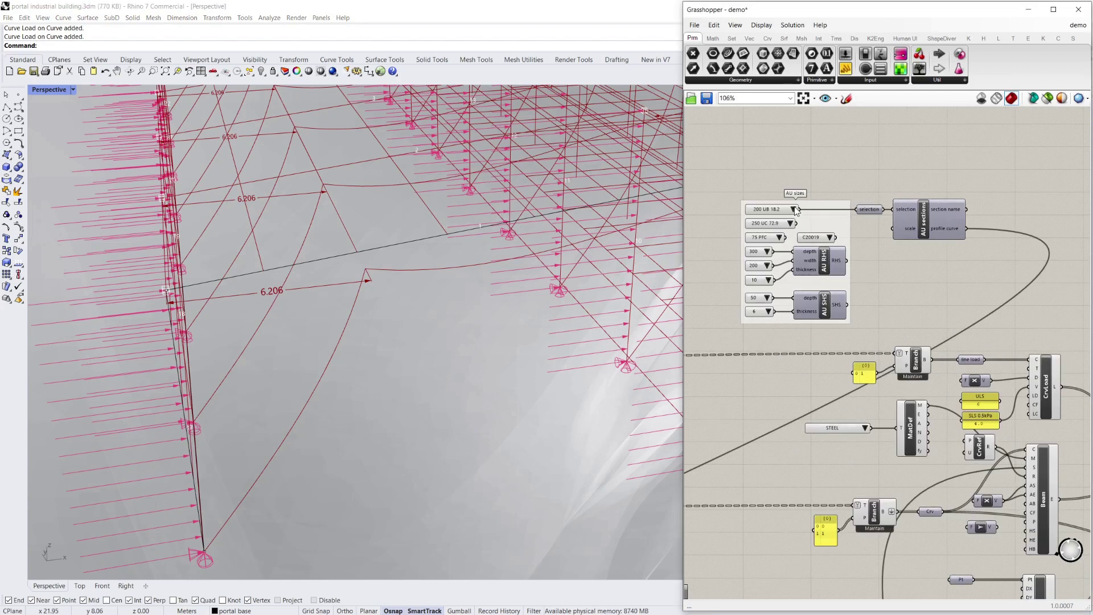
{"action": "left_click", "coordinate": [794, 209]}
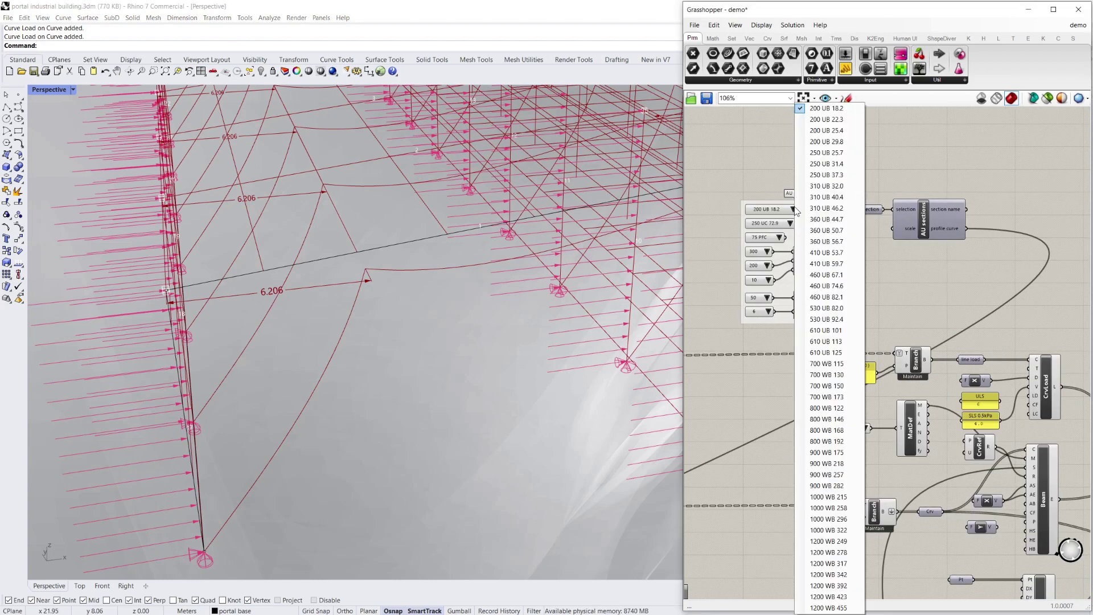
{"action": "left_click", "coordinate": [843, 250]}
{"action": "scroll", "coordinate": [721, 199], "scroll_direction": "down", "scroll_amount": 4}
{"action": "scroll", "coordinate": [828, 320], "scroll_direction": "down", "scroll_amount": 1}
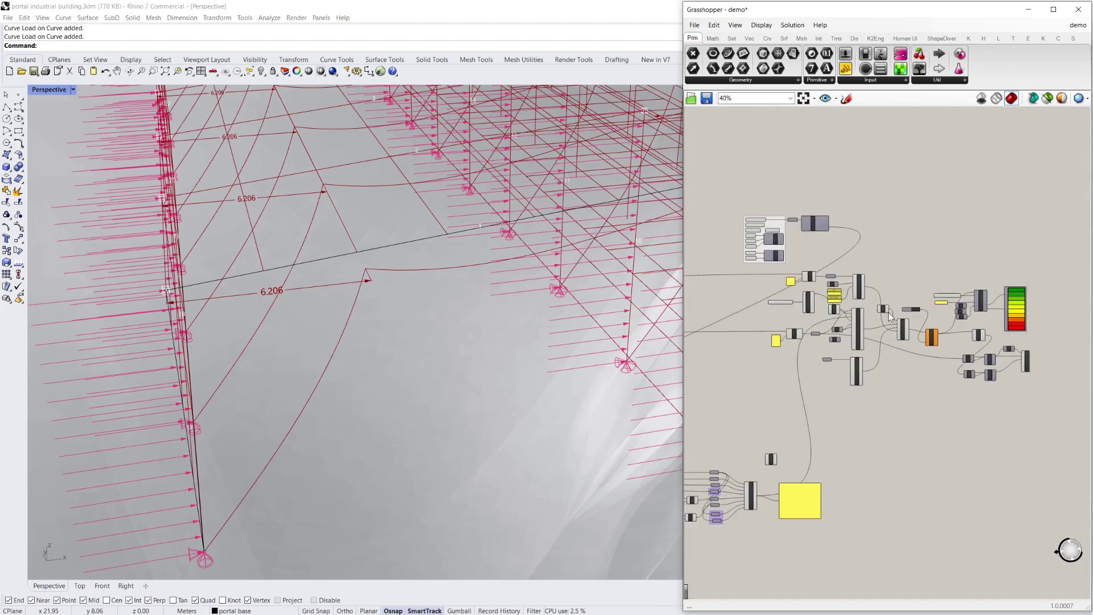
{"action": "scroll", "coordinate": [901, 315], "scroll_direction": "up", "scroll_amount": 6}
{"action": "left_click", "coordinate": [931, 296]}
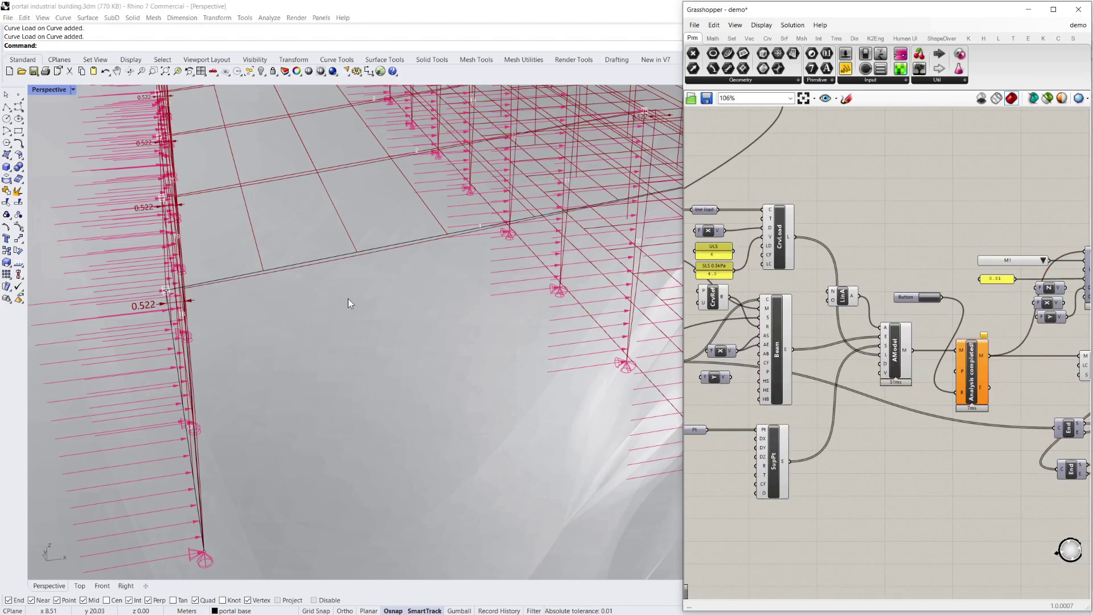
Examine the sideways displacement at the column top of the end portal frame
{"action": "scroll", "coordinate": [373, 362], "scroll_direction": "down", "scroll_amount": 2}
{"action": "scroll", "coordinate": [370, 355], "scroll_direction": "up", "scroll_amount": 3}
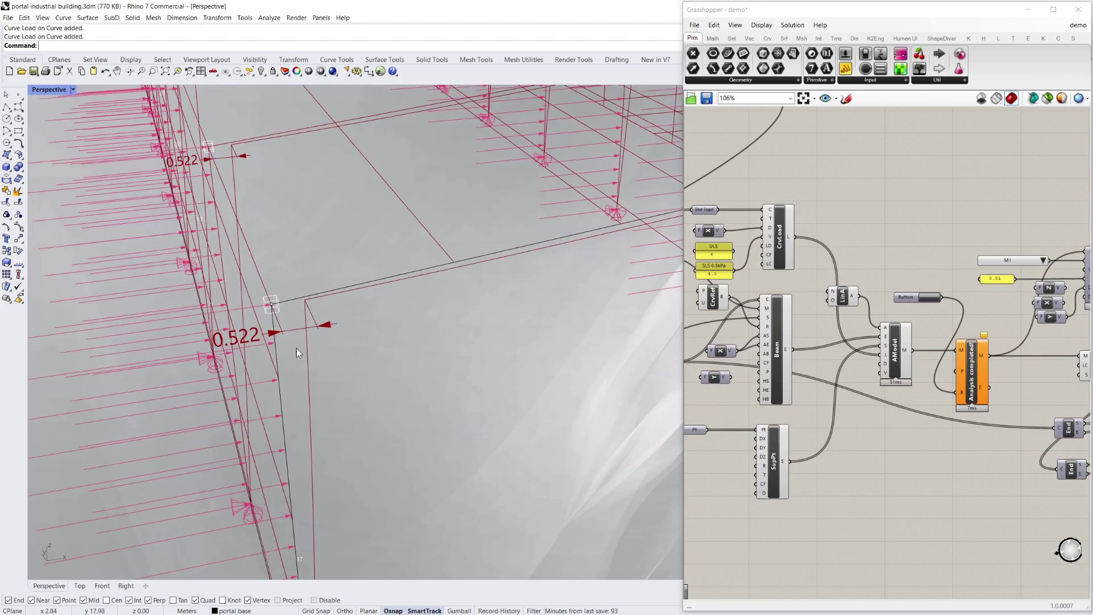
{"action": "scroll", "coordinate": [433, 328], "scroll_direction": "up", "scroll_amount": 4}
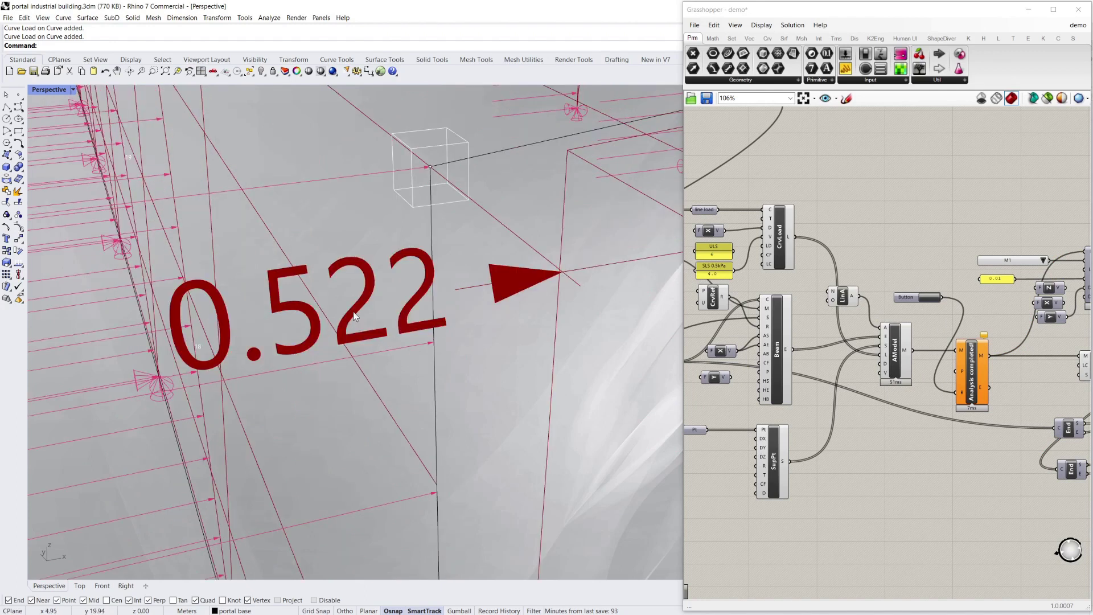
{"action": "scroll", "coordinate": [372, 315], "scroll_direction": "down", "scroll_amount": 5}
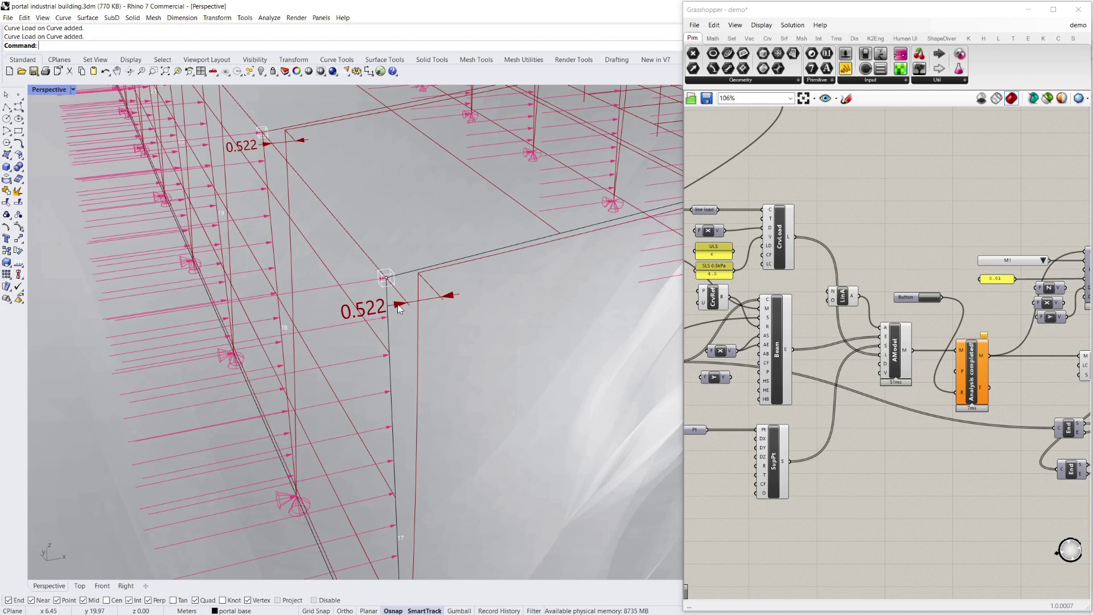
{"action": "scroll", "coordinate": [409, 312], "scroll_direction": "down", "scroll_amount": 3}
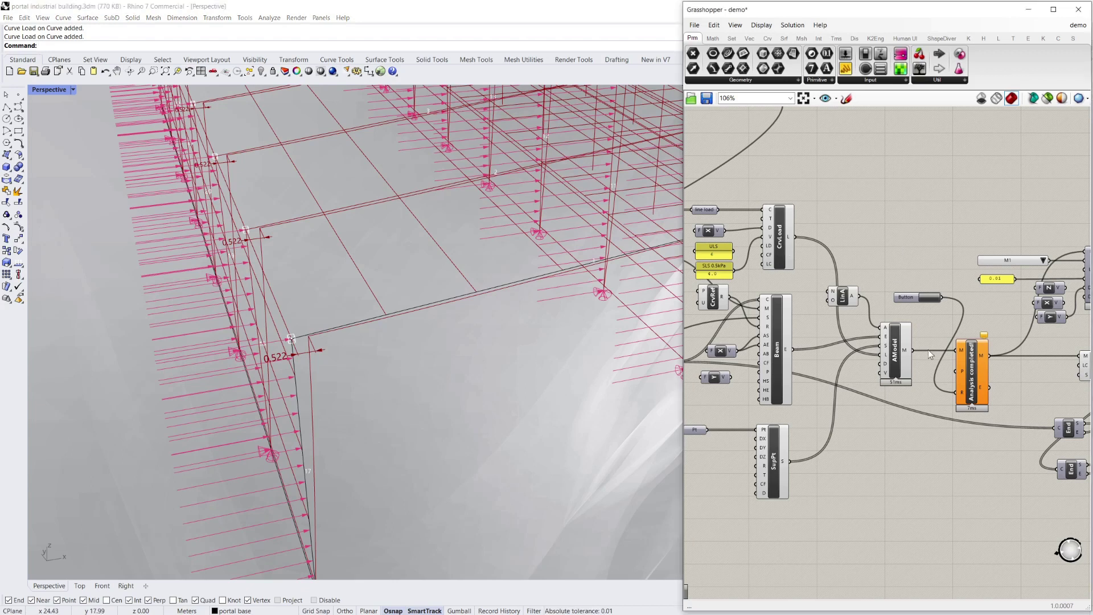
Change the frame's section size to 530 UB 82.0 and run the analysis again
{"action": "scroll", "coordinate": [965, 279], "scroll_direction": "down", "scroll_amount": 3}
{"action": "scroll", "coordinate": [923, 284], "scroll_direction": "up", "scroll_amount": 5}
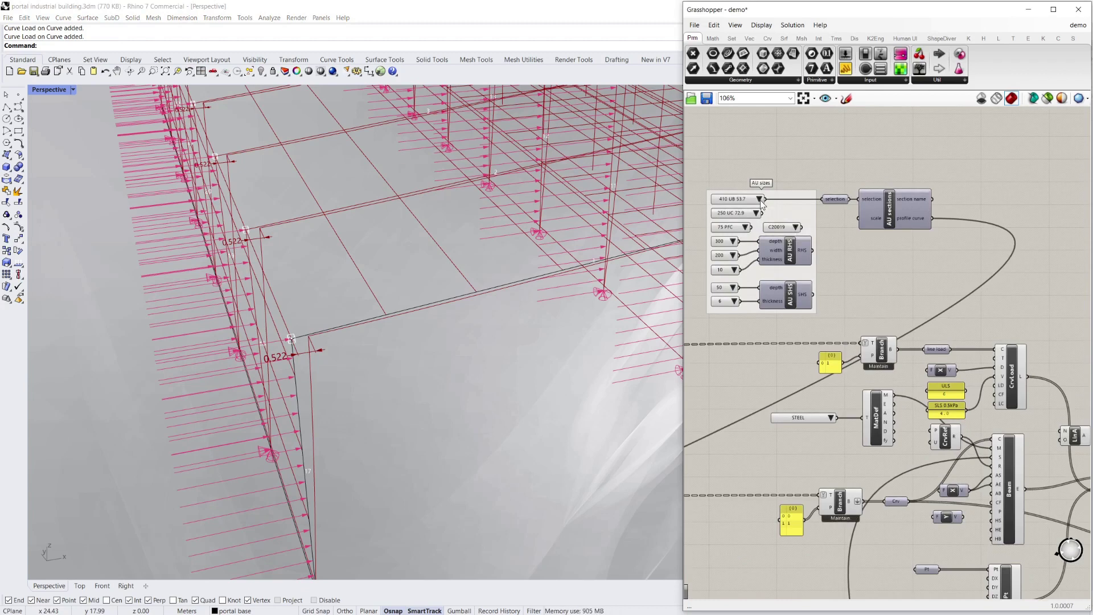
{"action": "left_click", "coordinate": [761, 200]}
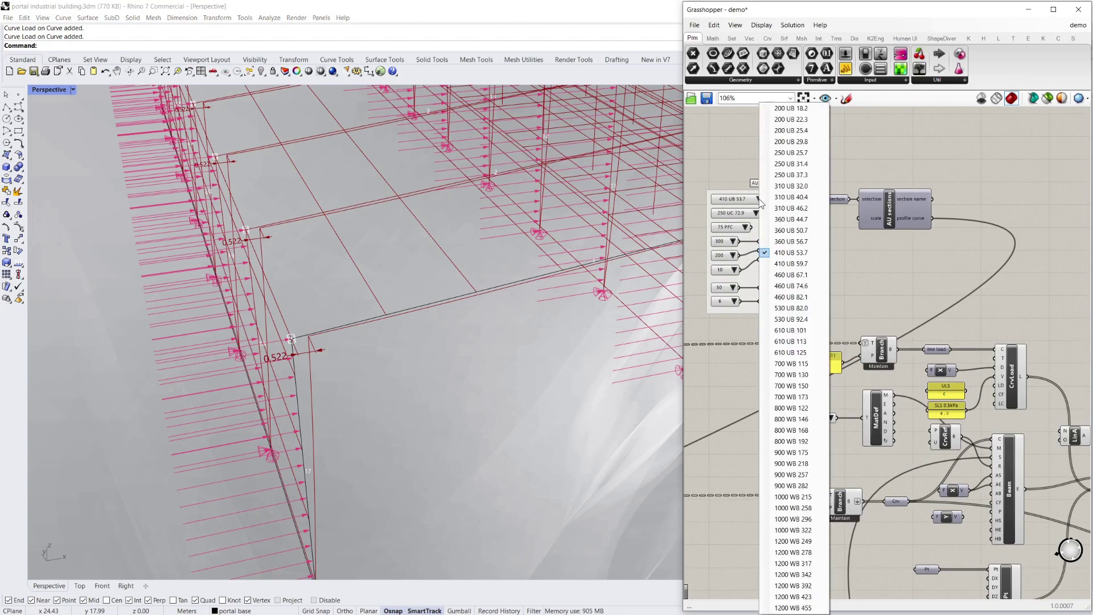
{"action": "left_click", "coordinate": [802, 309]}
{"action": "scroll", "coordinate": [860, 286], "scroll_direction": "down", "scroll_amount": 2}
{"action": "right_click_drag", "start_coordinate": [860, 286], "coordinate": [789, 243]}
{"action": "scroll", "coordinate": [1054, 368], "scroll_direction": "up", "scroll_amount": 2}
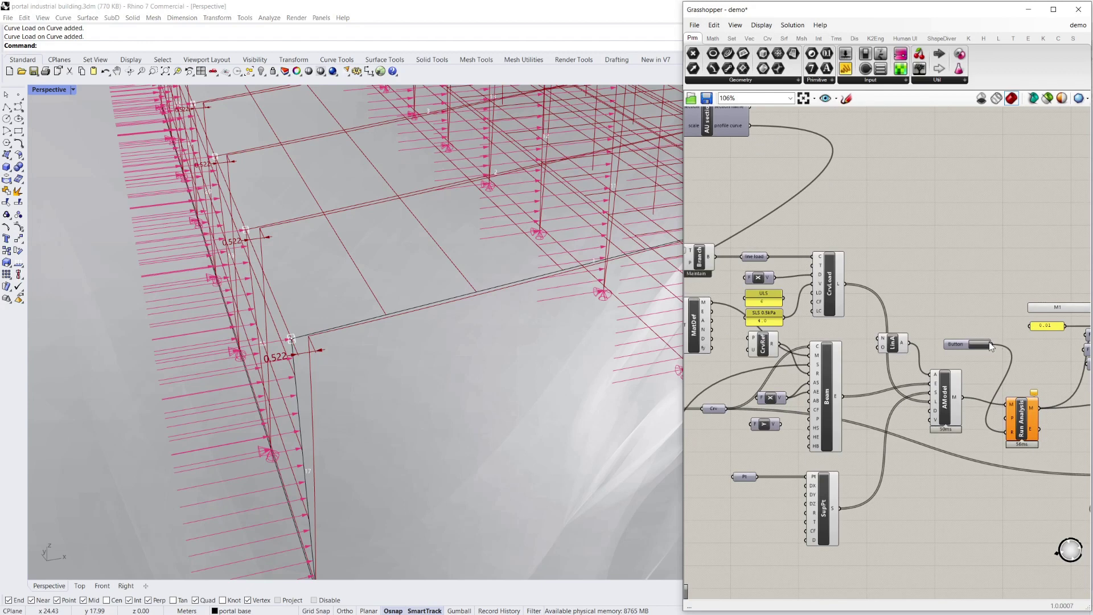
{"action": "left_click", "coordinate": [988, 344]}
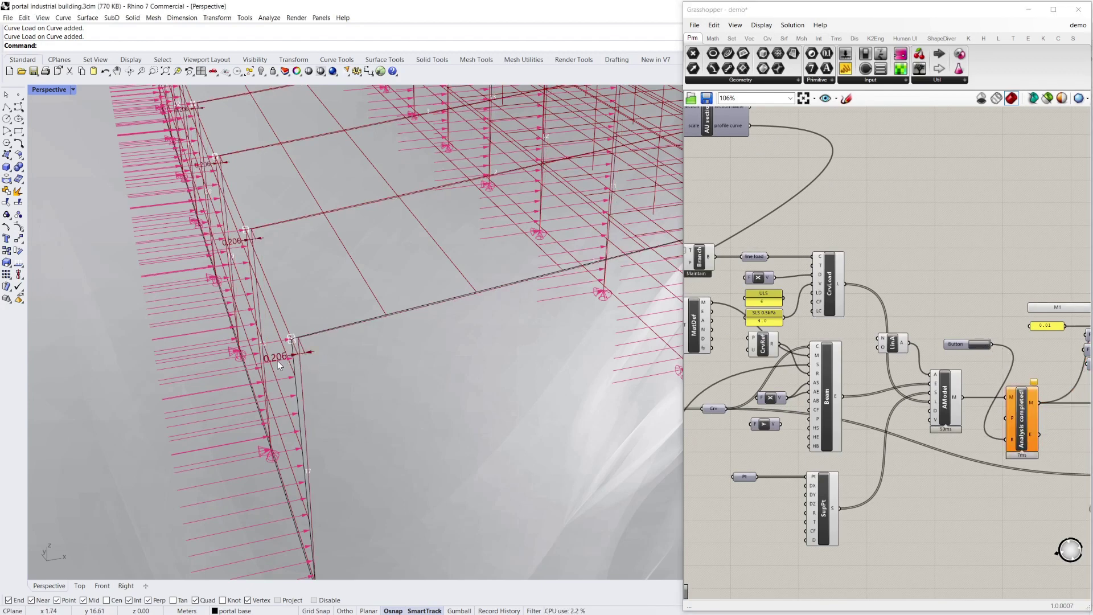
Switch the frame's section size to 800 WB 122 and run the analysis again
{"action": "right_click_drag", "start_coordinate": [825, 234], "coordinate": [970, 313]}
{"action": "scroll", "coordinate": [970, 313], "scroll_direction": "down", "scroll_amount": 1}
{"action": "scroll", "coordinate": [733, 152], "scroll_direction": "up", "scroll_amount": 2}
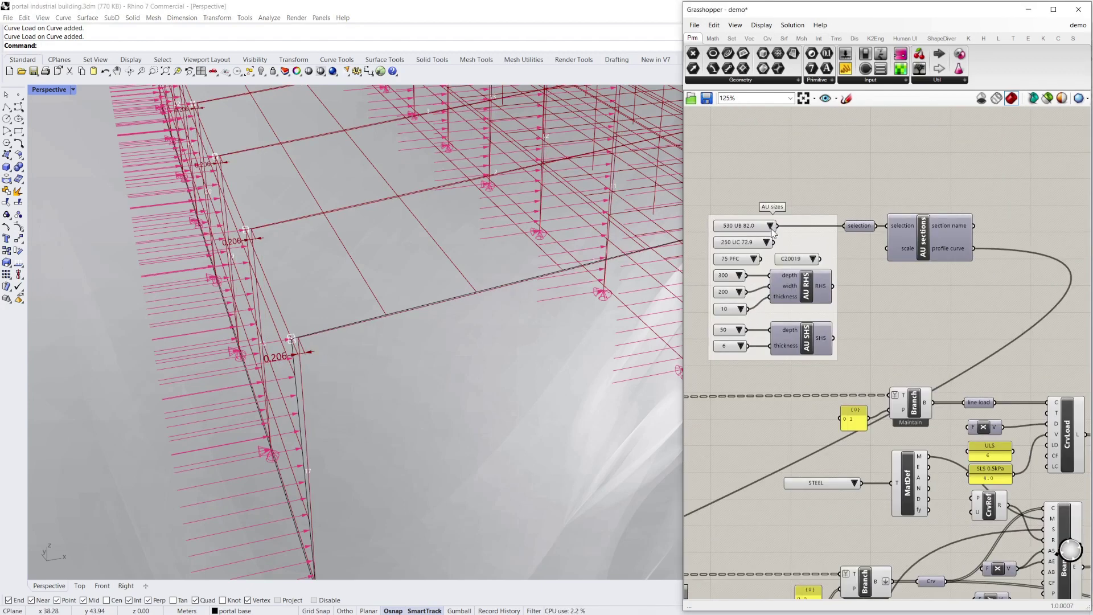
{"action": "left_click", "coordinate": [771, 227]}
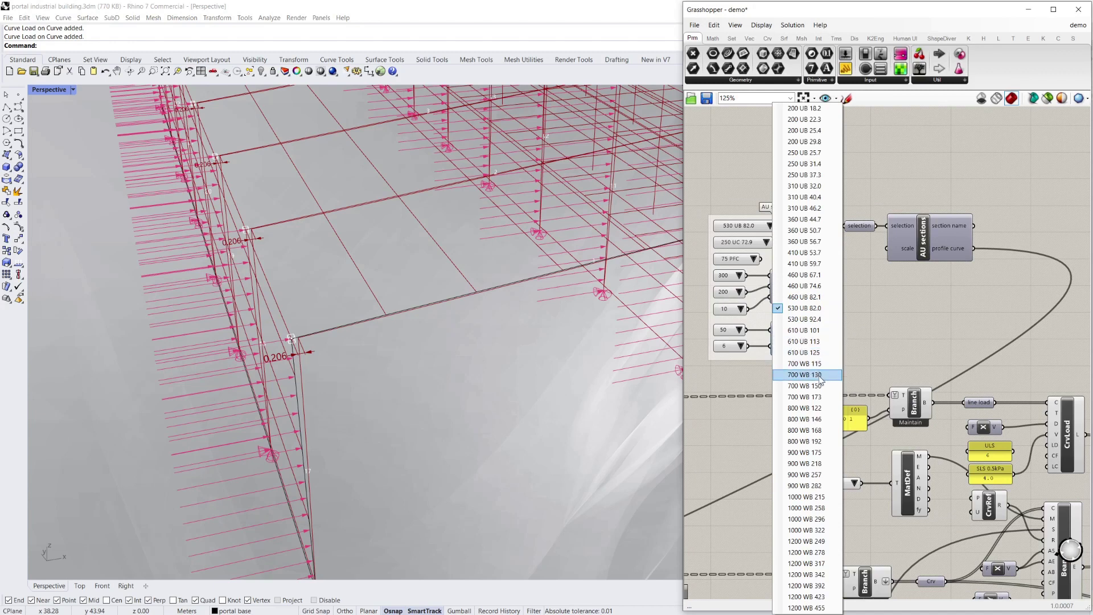
{"action": "left_click", "coordinate": [816, 409]}
{"action": "scroll", "coordinate": [910, 391], "scroll_direction": "down", "scroll_amount": 5}
{"action": "scroll", "coordinate": [969, 412], "scroll_direction": "up", "scroll_amount": 4}
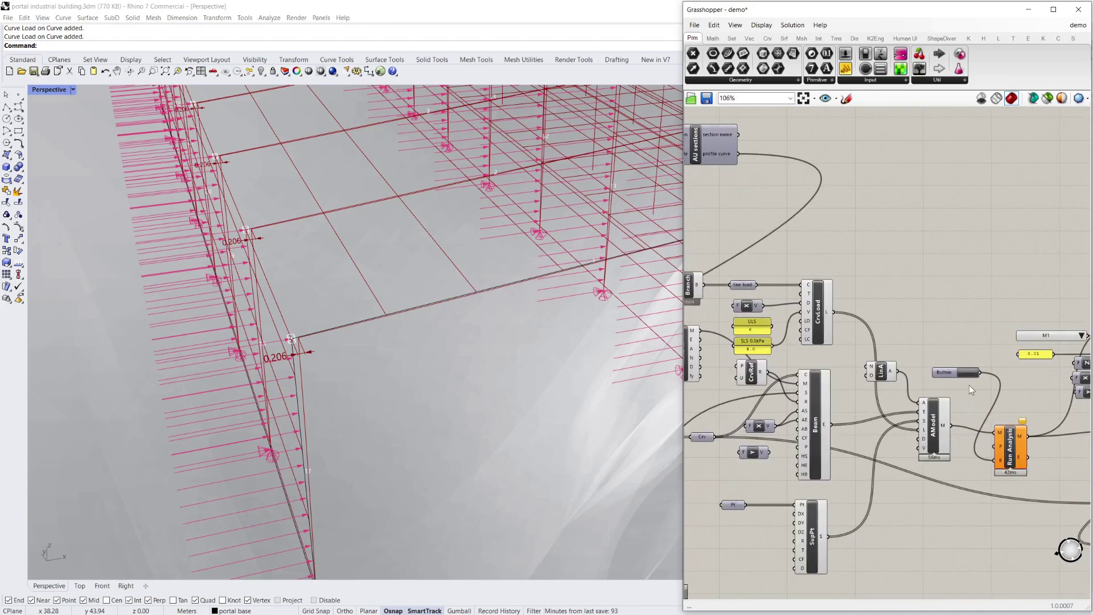
{"action": "left_click", "coordinate": [971, 371]}
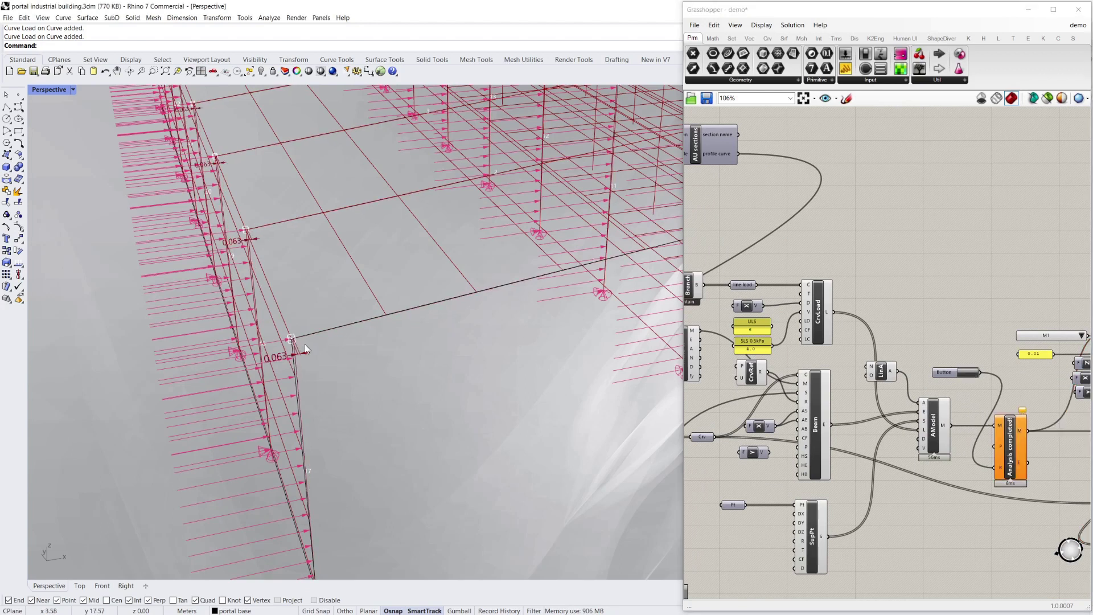
Choose 1000 WB 215 as the frame's section size, rerun the analysis and check the column-top displacement
{"action": "left_click", "coordinate": [917, 247]}
{"action": "scroll", "coordinate": [917, 249], "scroll_direction": "down", "scroll_amount": 4}
{"action": "scroll", "coordinate": [752, 226], "scroll_direction": "up", "scroll_amount": 4}
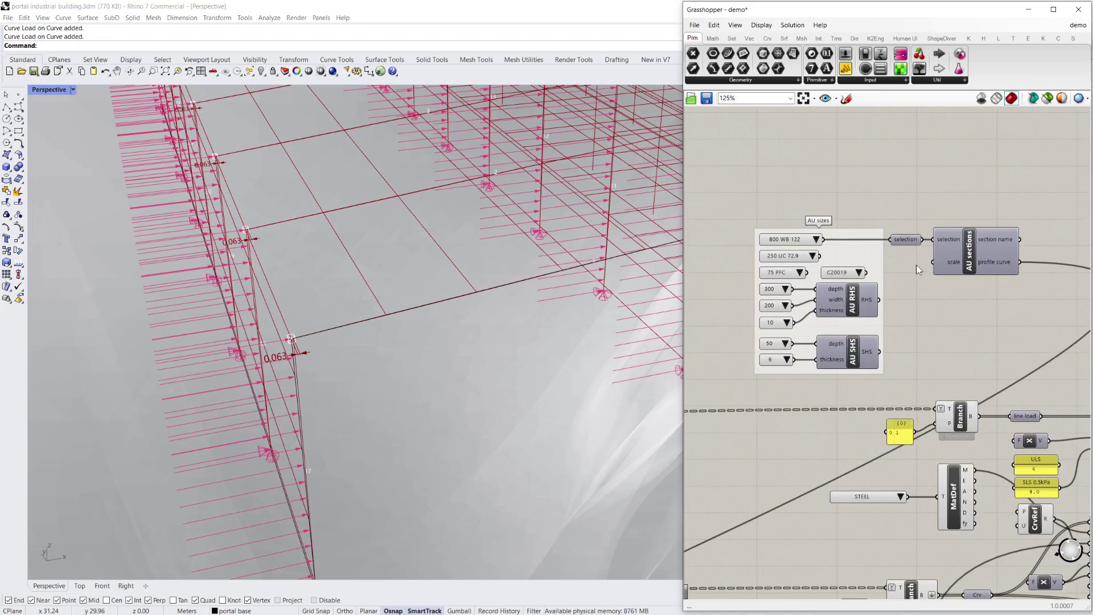
{"action": "left_click", "coordinate": [816, 239]}
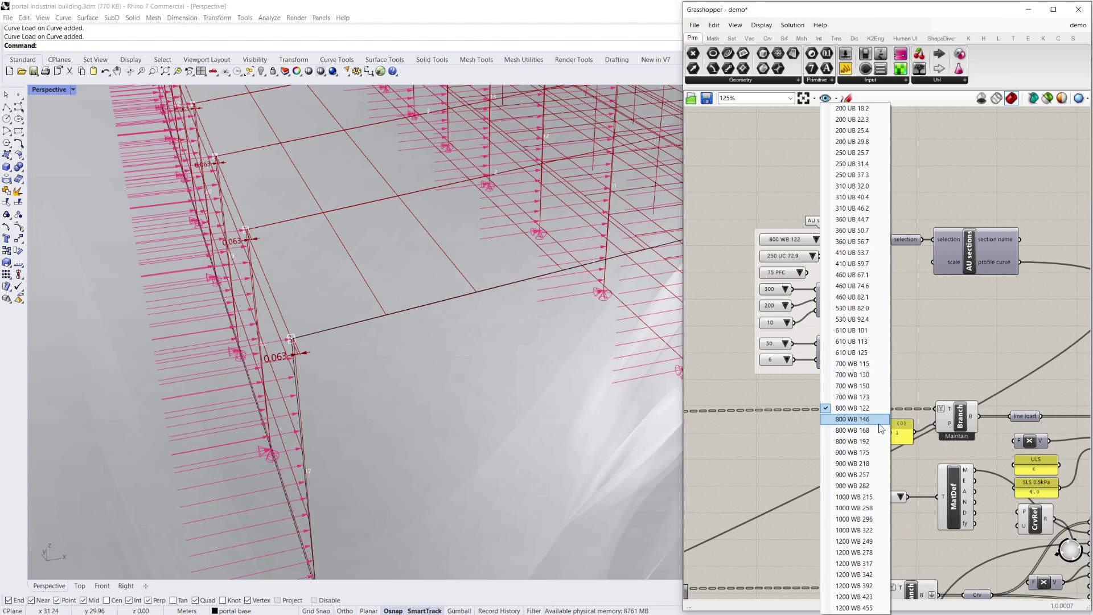
{"action": "left_click", "coordinate": [854, 497]}
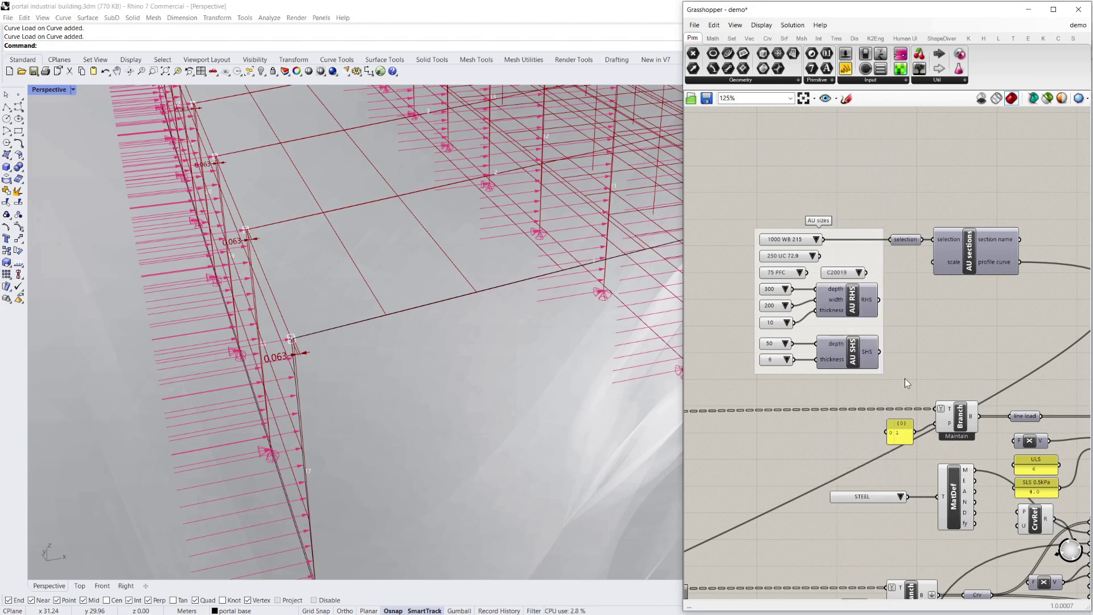
{"action": "scroll", "coordinate": [751, 316], "scroll_direction": "down", "scroll_amount": 4}
{"action": "scroll", "coordinate": [760, 317], "scroll_direction": "up", "scroll_amount": 4}
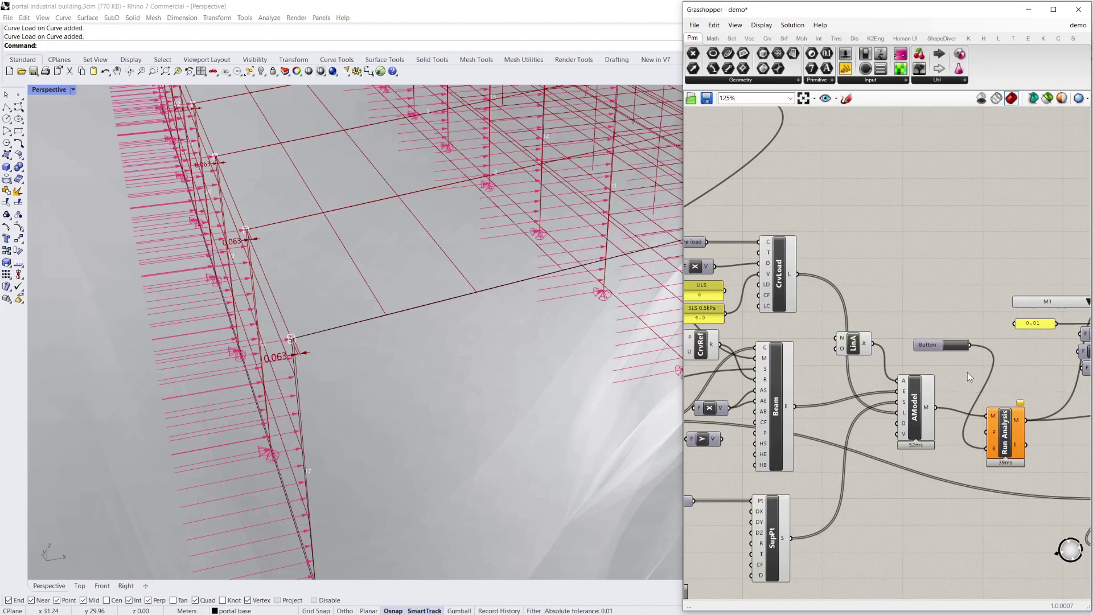
{"action": "left_click", "coordinate": [329, 350]}
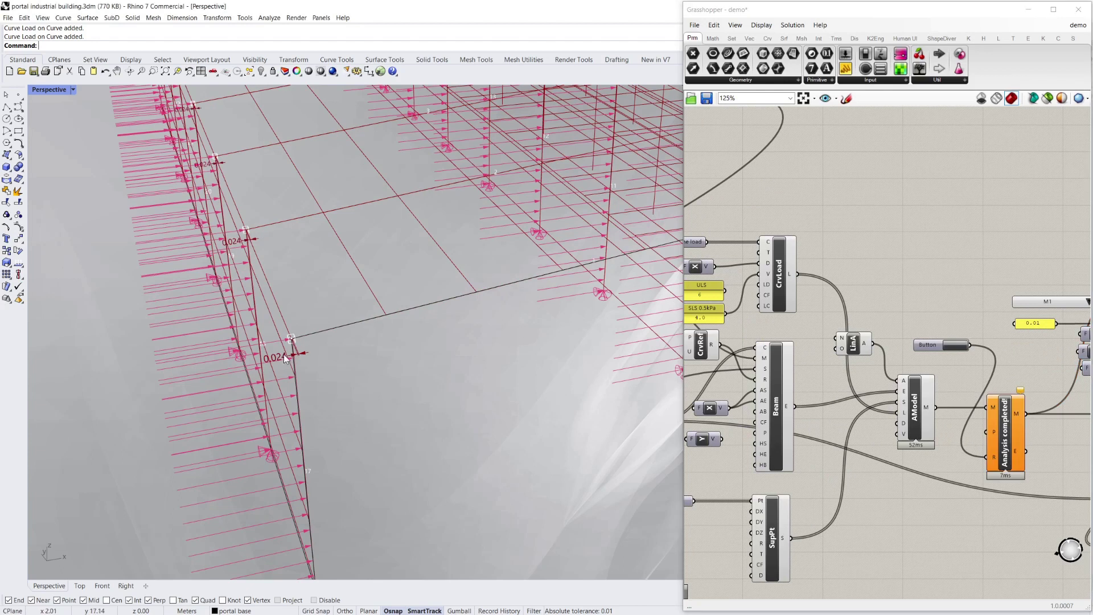
{"action": "scroll", "coordinate": [284, 358], "scroll_direction": "up", "scroll_amount": 2}
{"action": "scroll", "coordinate": [982, 358], "scroll_direction": "down", "scroll_amount": 4}
{"action": "scroll", "coordinate": [866, 244], "scroll_direction": "up", "scroll_amount": 3}
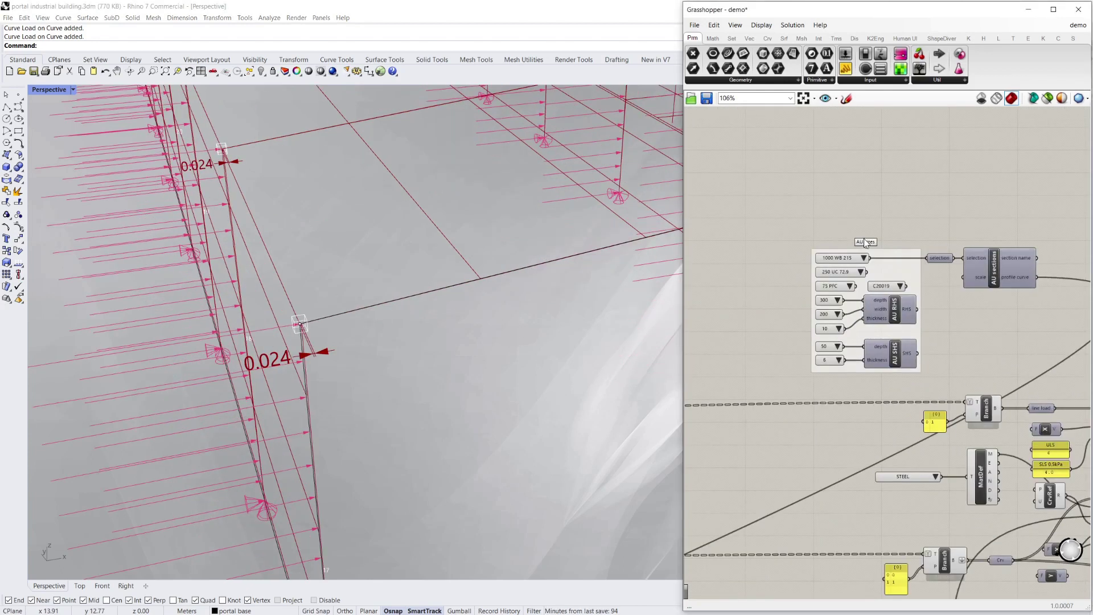
Change the frame's section size to 1000 WB 296 and run the analysis again
{"action": "scroll", "coordinate": [866, 243], "scroll_direction": "up", "scroll_amount": 3}
{"action": "left_click", "coordinate": [864, 265]}
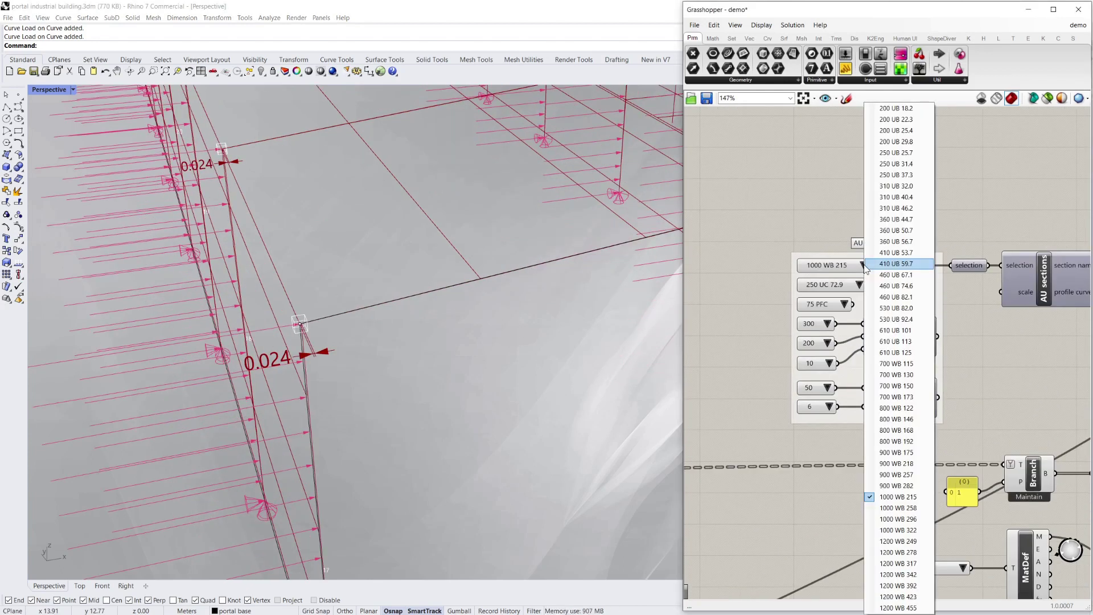
{"action": "left_click", "coordinate": [915, 520]}
{"action": "scroll", "coordinate": [705, 395], "scroll_direction": "down", "scroll_amount": 4}
{"action": "scroll", "coordinate": [785, 441], "scroll_direction": "up", "scroll_amount": 3}
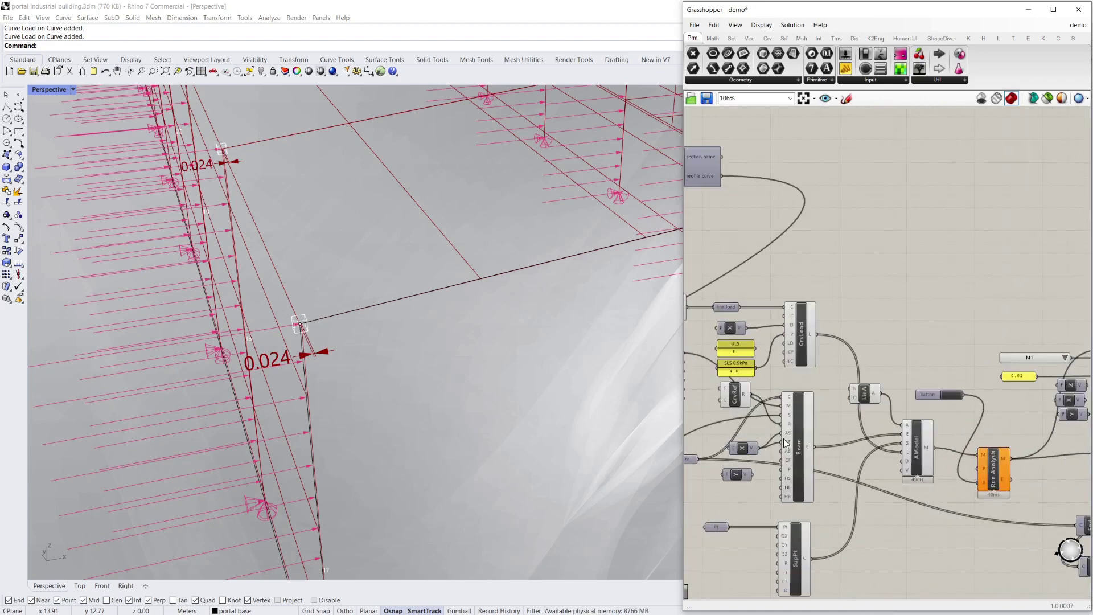
{"action": "left_click", "coordinate": [951, 395]}
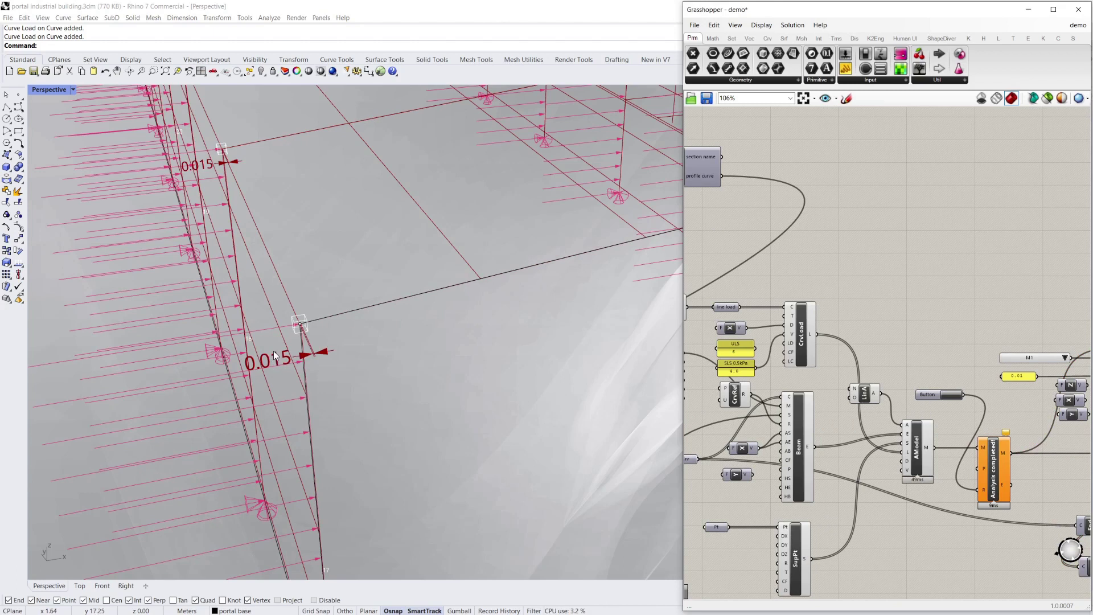
Set the frame's section size to 1000 WB 258 and rerun the analysis to update the column-top displacement
{"action": "scroll", "coordinate": [792, 301], "scroll_direction": "down", "scroll_amount": 4}
{"action": "scroll", "coordinate": [897, 341], "scroll_direction": "up", "scroll_amount": 6}
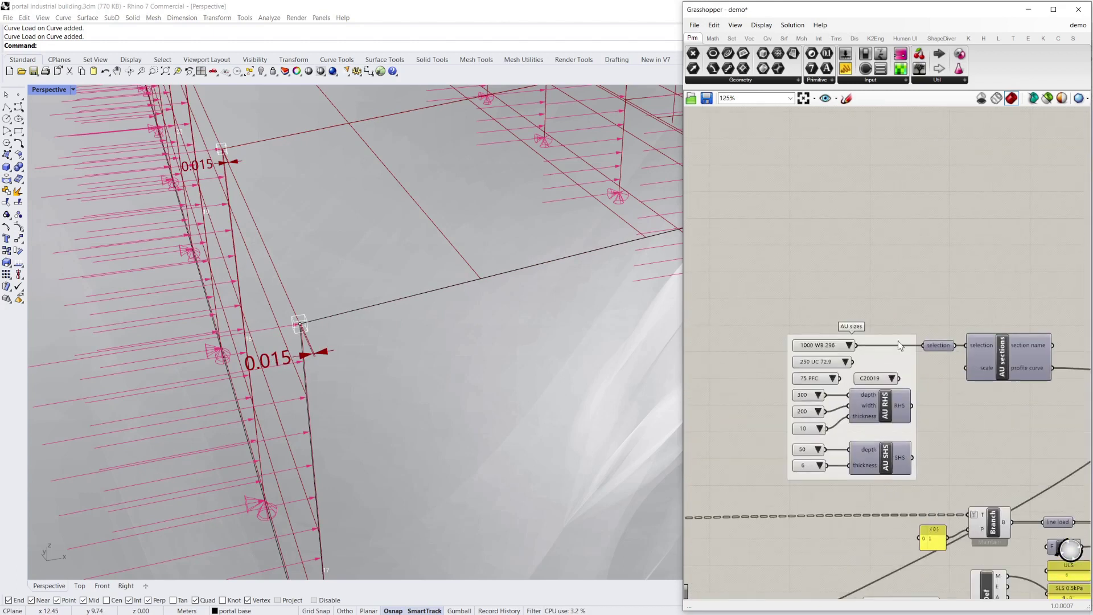
{"action": "left_click", "coordinate": [832, 347]}
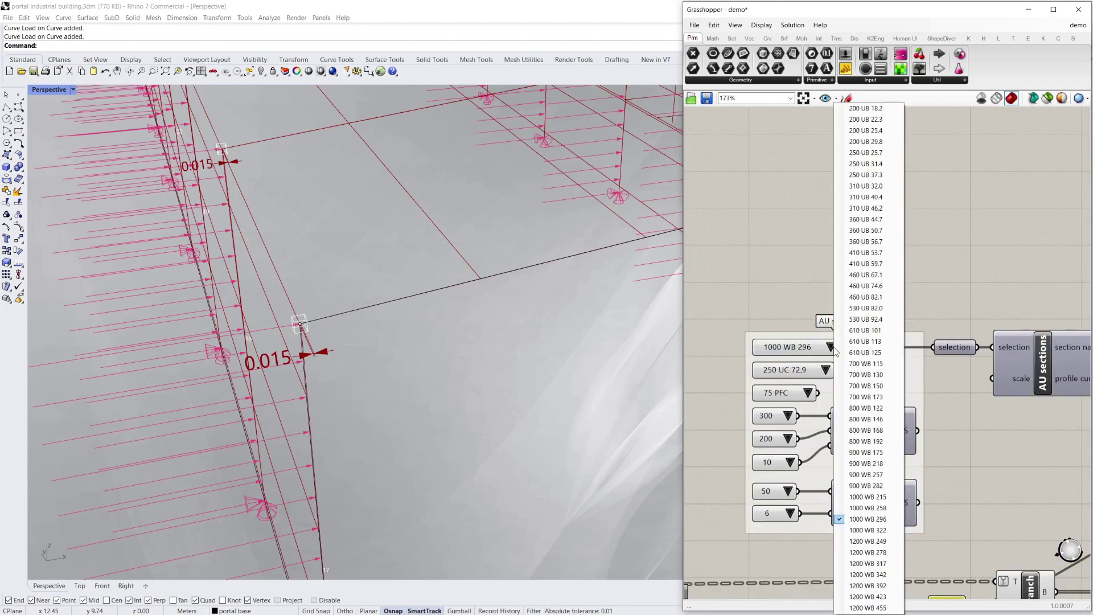
{"action": "left_click", "coordinate": [883, 509]}
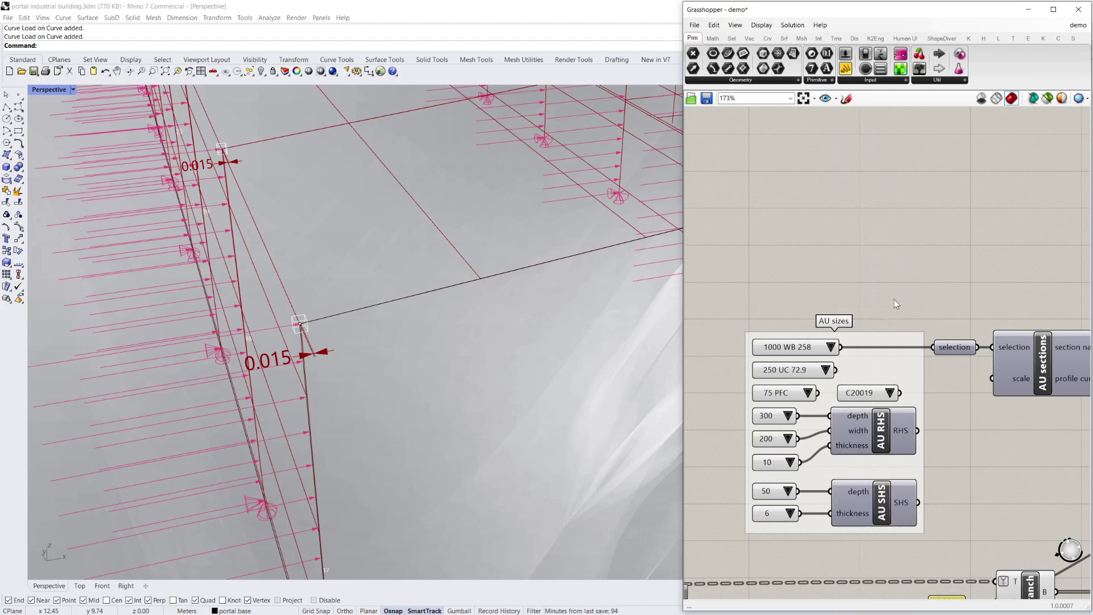
{"action": "scroll", "coordinate": [826, 319], "scroll_direction": "down", "scroll_amount": 6}
{"action": "scroll", "coordinate": [924, 498], "scroll_direction": "up", "scroll_amount": 4}
{"action": "left_click", "coordinate": [943, 321]}
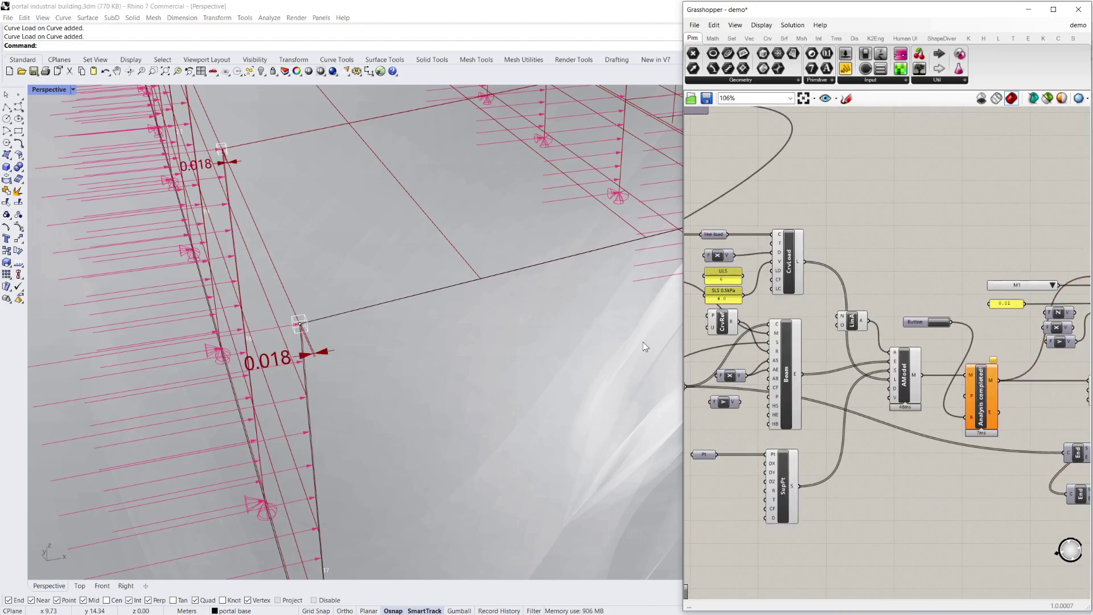
Switch the value feeding the frame's curve load from the SLS panel to the ULS panel of 6
{"action": "right_click_drag", "start_coordinate": [895, 340], "coordinate": [853, 330]}
{"action": "scroll", "coordinate": [853, 330], "scroll_direction": "down", "scroll_amount": 3}
{"action": "right_click_drag", "start_coordinate": [732, 247], "coordinate": [743, 293]}
{"action": "scroll", "coordinate": [904, 368], "scroll_direction": "up", "scroll_amount": 4}
{"action": "scroll", "coordinate": [912, 410], "scroll_direction": "up", "scroll_amount": 2}
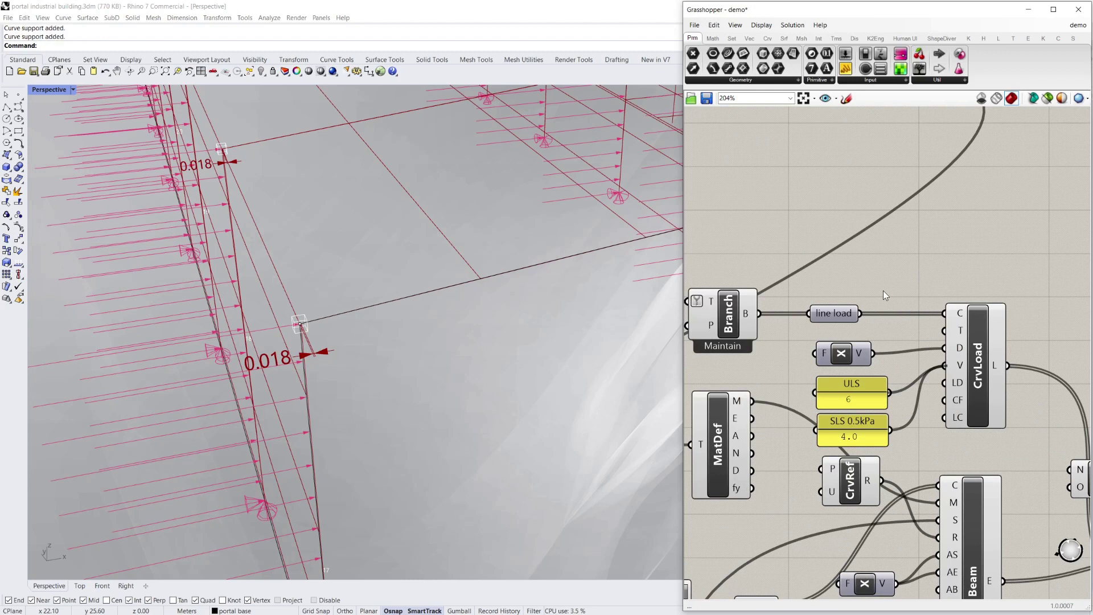
{"action": "scroll", "coordinate": [849, 292], "scroll_direction": "down", "scroll_amount": 5}
{"action": "scroll", "coordinate": [1080, 478], "scroll_direction": "up", "scroll_amount": 3}
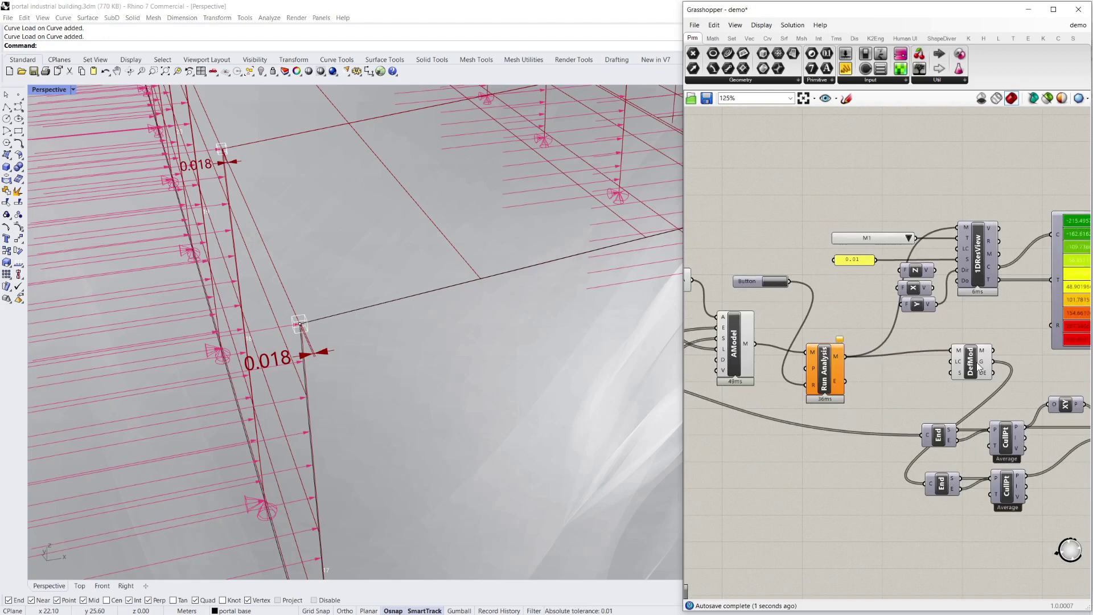
Hide the previews of the aligned displacement dimensions and the deformed model
{"action": "left_click", "coordinate": [1038, 434]}
{"action": "right_click", "coordinate": [1038, 434]}
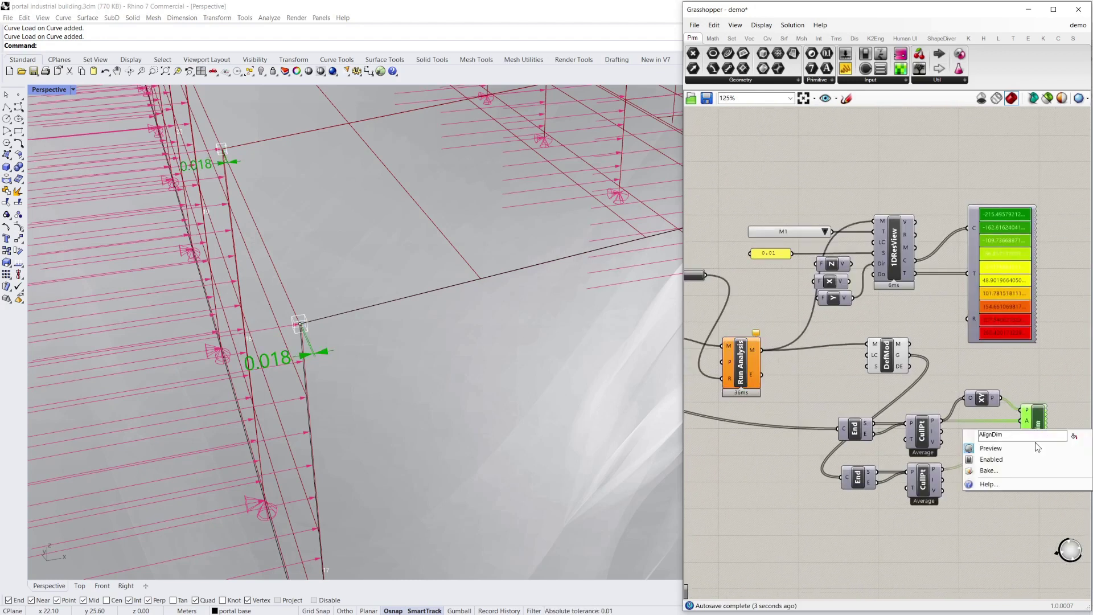
{"action": "left_click", "coordinate": [1002, 448]}
{"action": "right_click", "coordinate": [885, 359]}
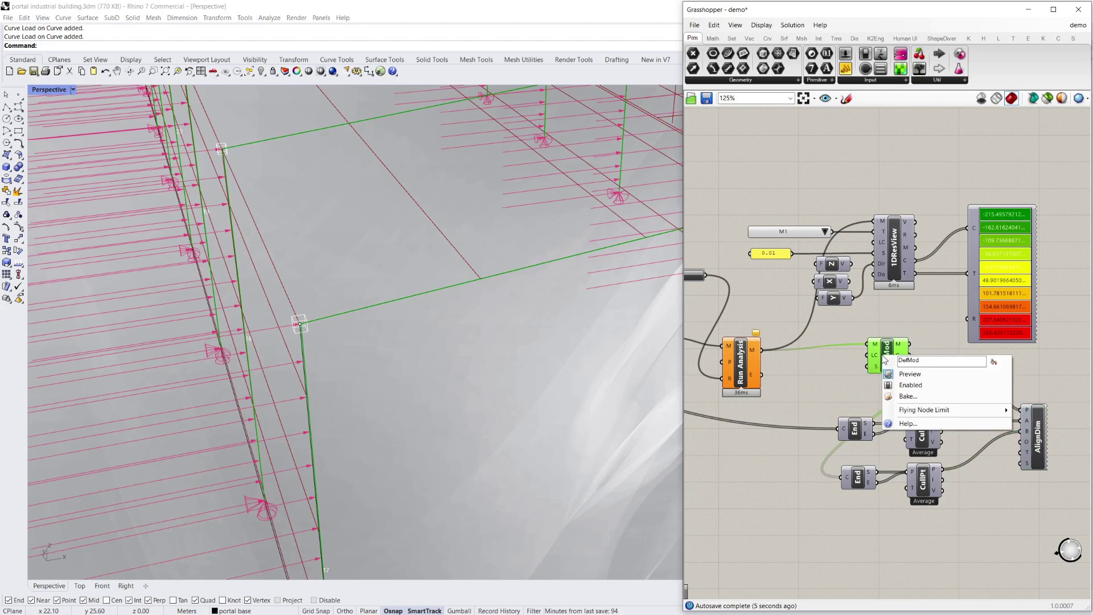
{"action": "left_click", "coordinate": [906, 374]}
Run the analysis again and show the preview of the 1D result view
{"action": "scroll", "coordinate": [820, 355], "scroll_direction": "down", "scroll_amount": 4}
{"action": "scroll", "coordinate": [820, 355], "scroll_direction": "up", "scroll_amount": 3}
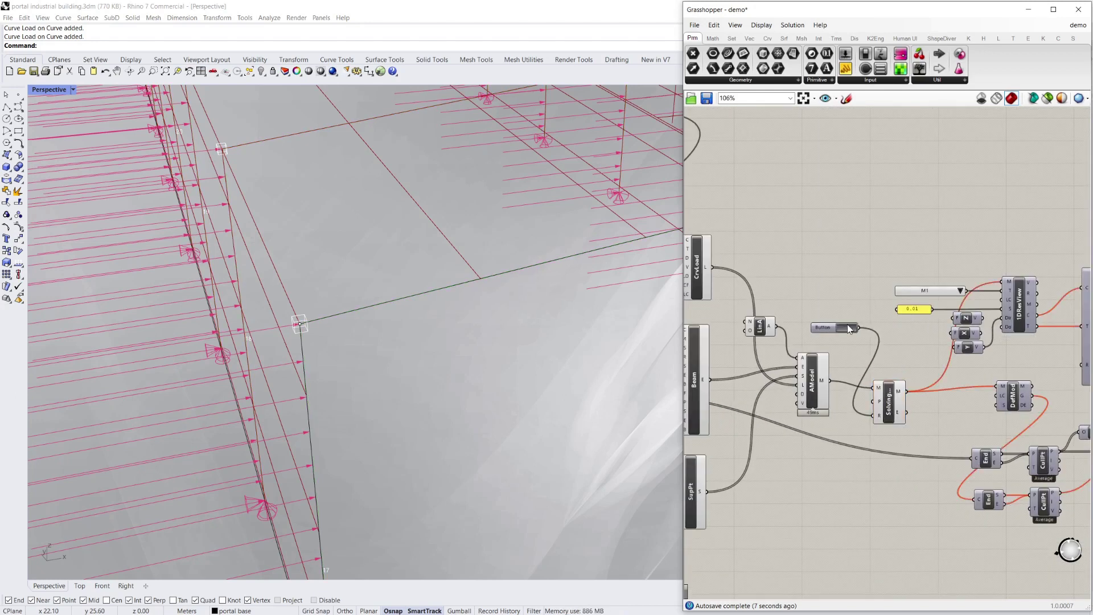
{"action": "right_click", "coordinate": [1015, 305]}
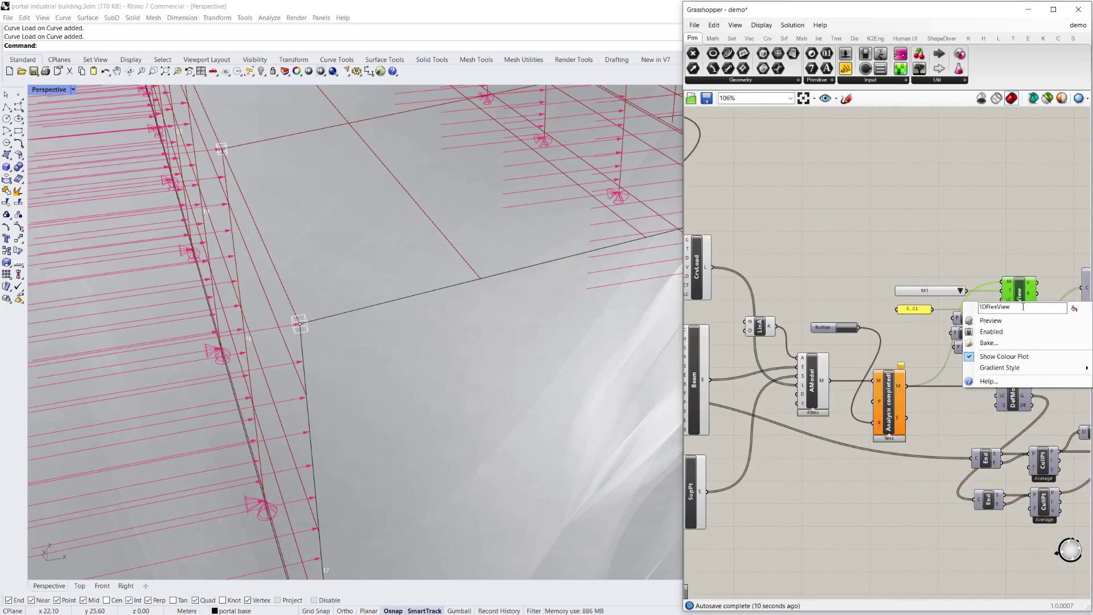
{"action": "left_click", "coordinate": [1029, 323]}
Examine the M1 moment diagrams on the portal frames together with the values in the colour legend
{"action": "right_click_drag", "start_coordinate": [296, 376], "coordinate": [423, 404]}
{"action": "scroll", "coordinate": [293, 366], "scroll_direction": "down", "scroll_amount": 10}
{"action": "scroll", "coordinate": [368, 389], "scroll_direction": "up", "scroll_amount": 6}
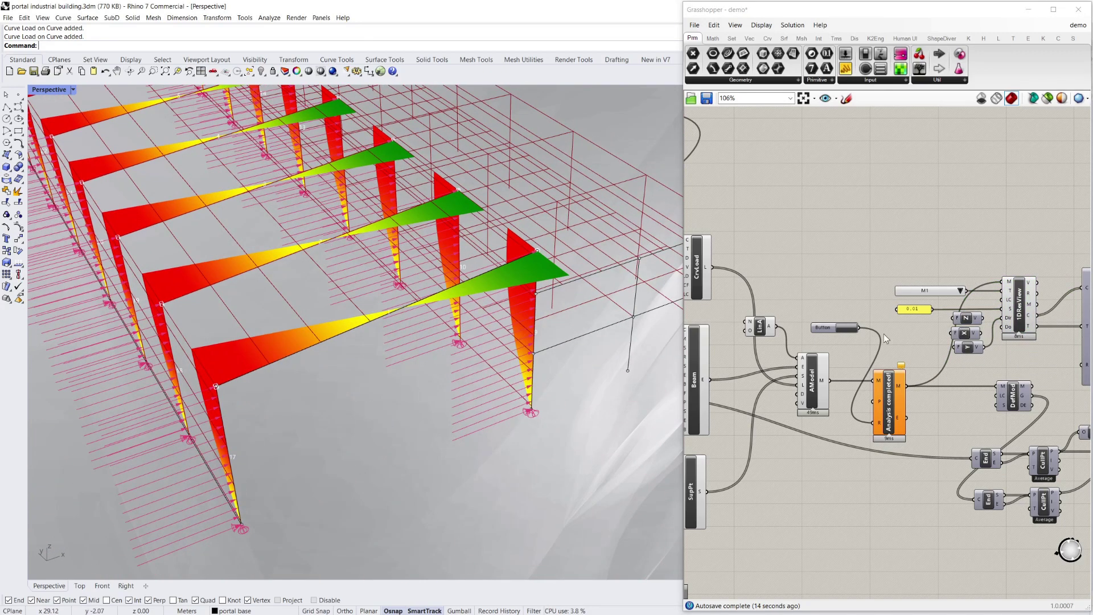
{"action": "right_click_drag", "start_coordinate": [884, 334], "coordinate": [808, 306]}
{"action": "scroll", "coordinate": [1010, 315], "scroll_direction": "up", "scroll_amount": 4}
{"action": "scroll", "coordinate": [1018, 263], "scroll_direction": "up", "scroll_amount": 2}
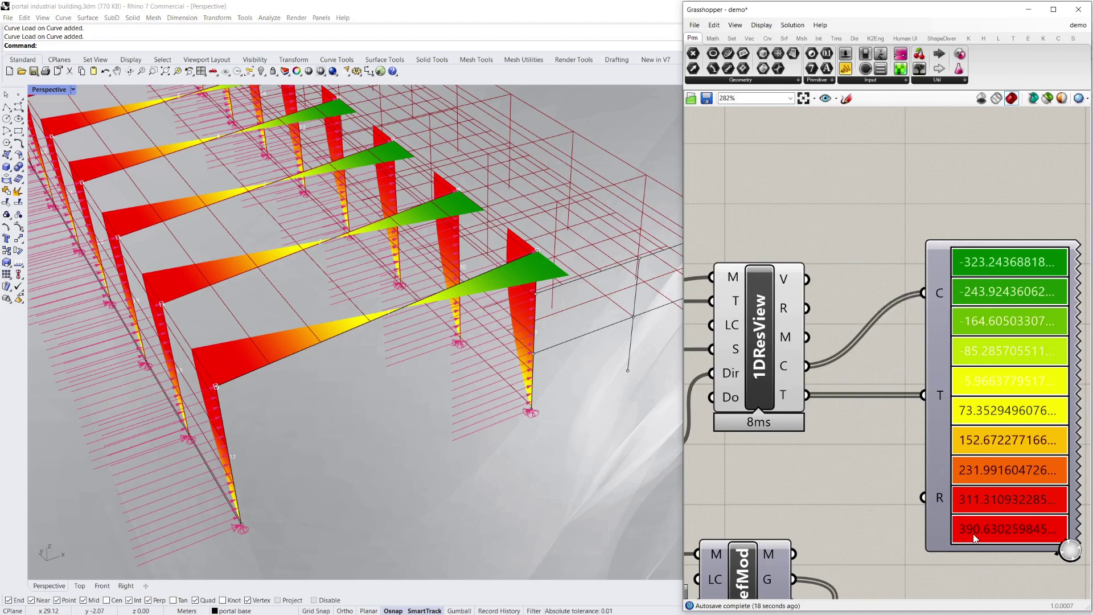
{"action": "scroll", "coordinate": [974, 537], "scroll_direction": "down", "scroll_amount": 1}
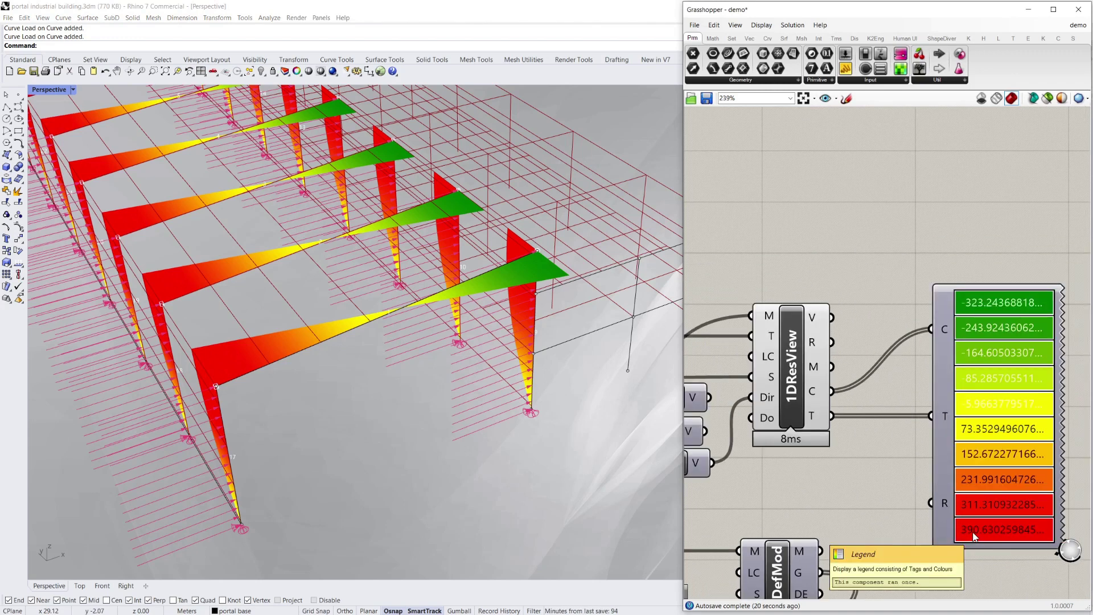
Inspect how the bending moment varies along the columns and rafters of the portal frames
{"action": "right_click_drag", "start_coordinate": [514, 460], "coordinate": [283, 391]}
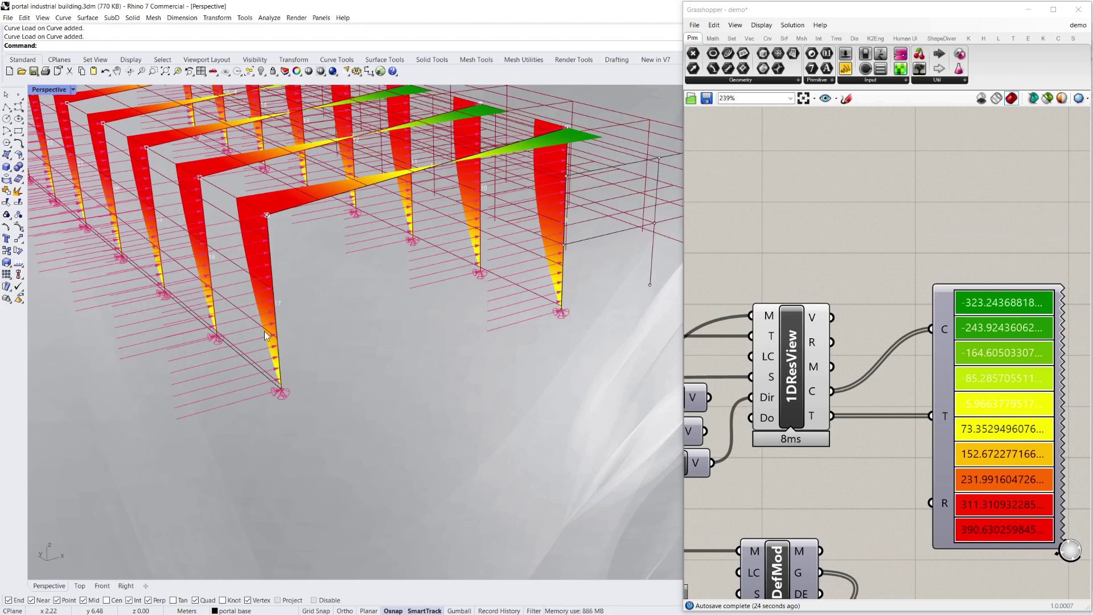
{"action": "right_click_drag", "start_coordinate": [295, 247], "coordinate": [310, 278]}
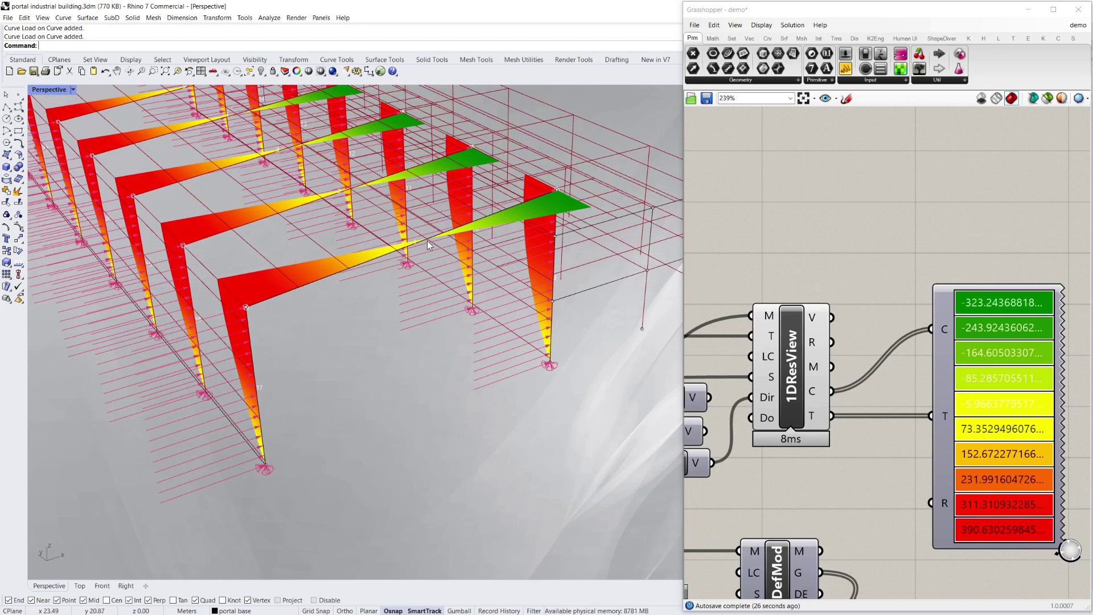
{"action": "scroll", "coordinate": [409, 401], "scroll_direction": "down", "scroll_amount": 3}
{"action": "right_click_drag", "start_coordinate": [409, 402], "coordinate": [353, 377]}
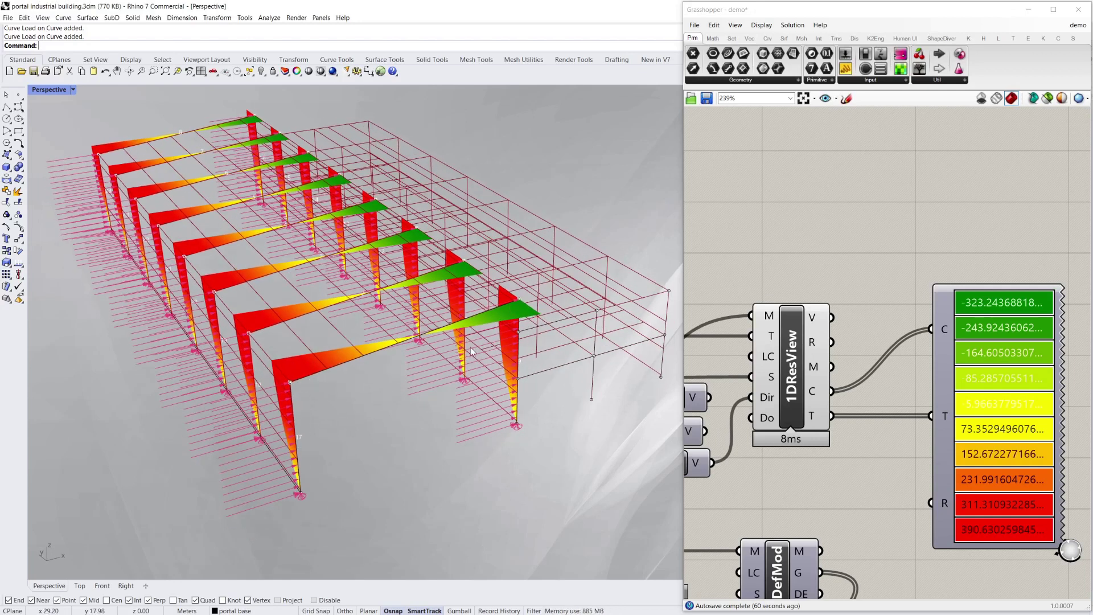
{"action": "right_click_drag", "start_coordinate": [398, 385], "coordinate": [398, 385]}
{"action": "left_click", "coordinate": [849, 291]}
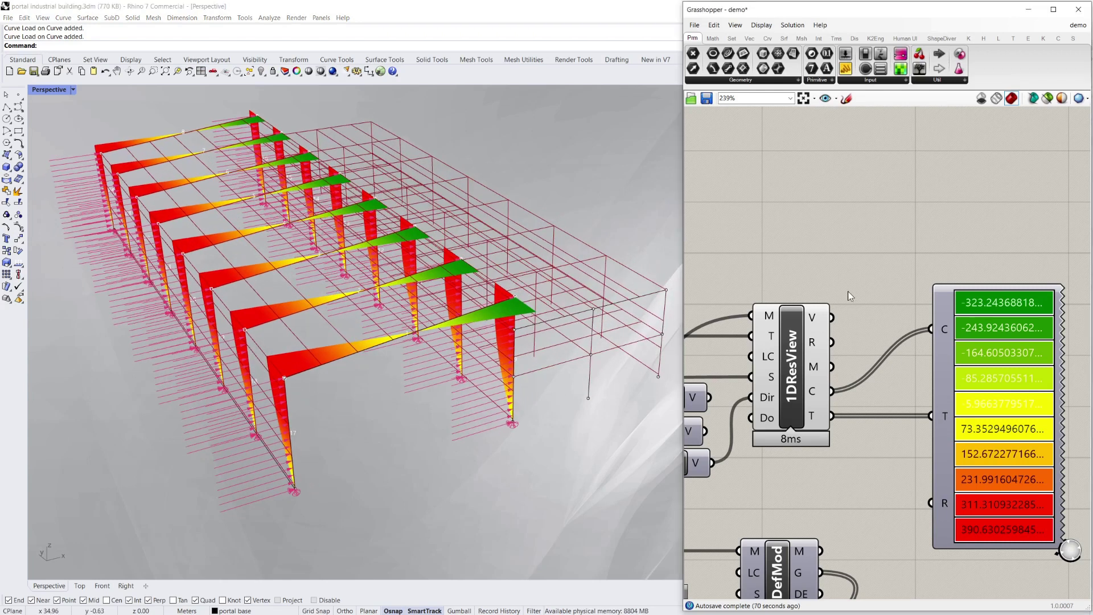
{"action": "scroll", "coordinate": [848, 292], "scroll_direction": "down", "scroll_amount": 4}
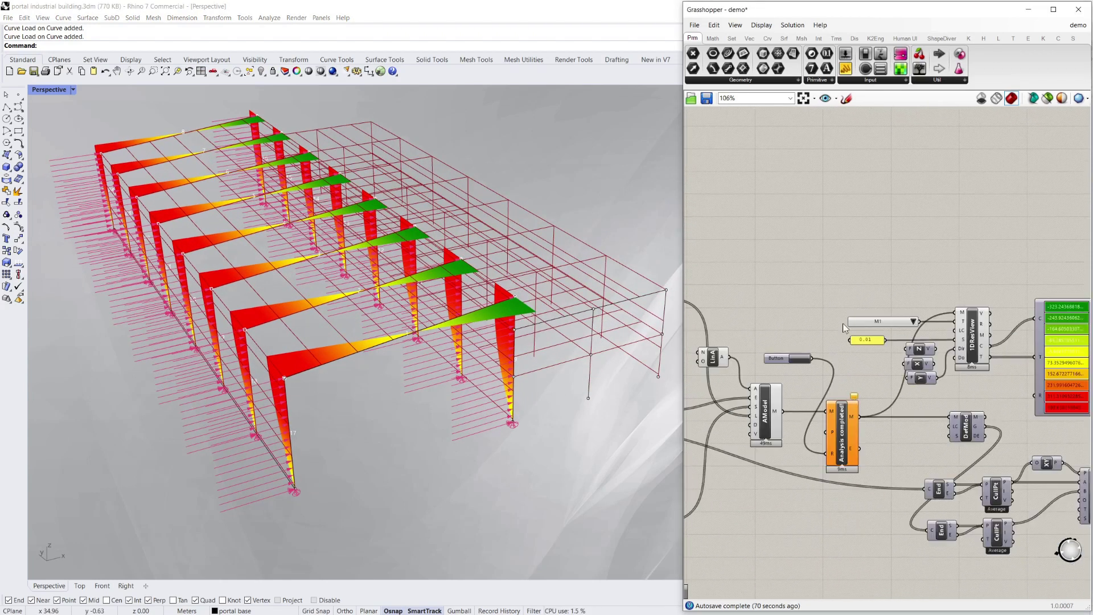
{"action": "scroll", "coordinate": [843, 328], "scroll_direction": "up", "scroll_amount": 2}
{"action": "right_click_drag", "start_coordinate": [361, 371], "coordinate": [366, 367]}
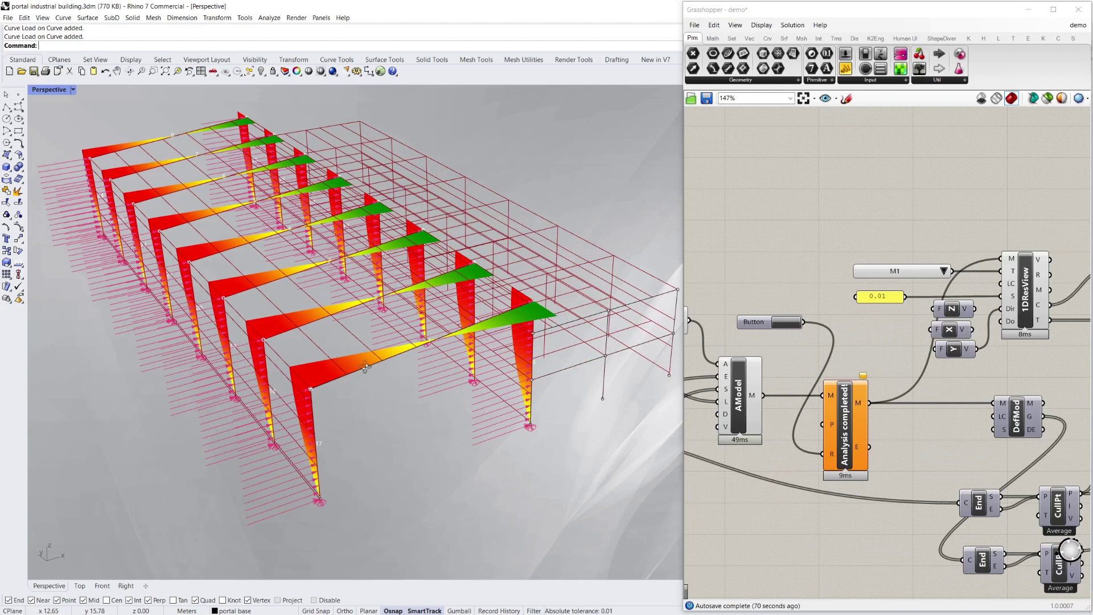
{"action": "scroll", "coordinate": [358, 373], "scroll_direction": "up", "scroll_amount": 2}
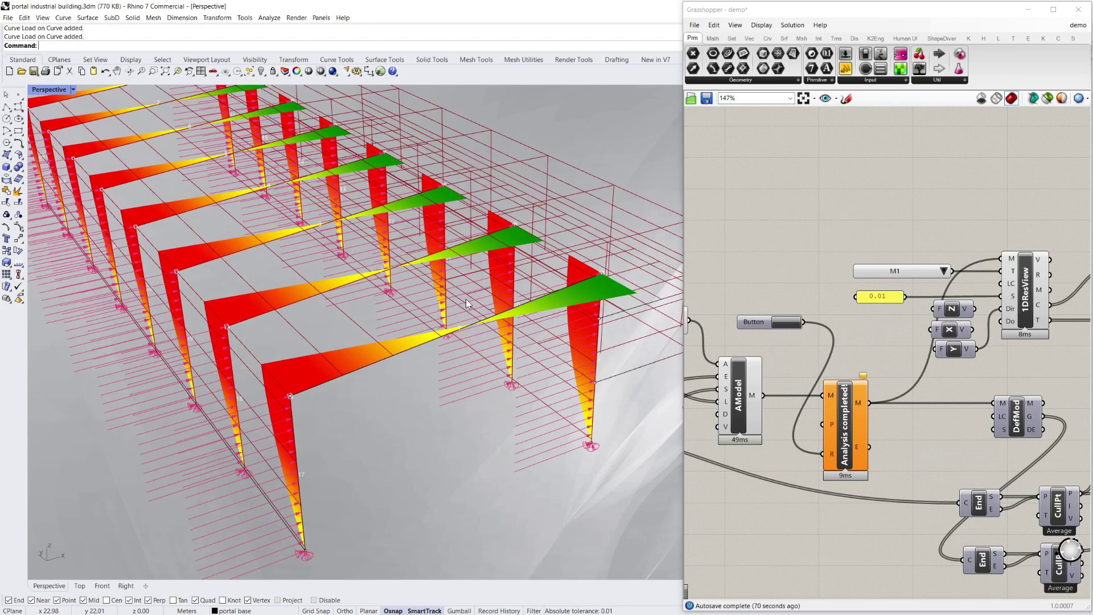
{"action": "left_click", "coordinate": [780, 217]}
{"action": "scroll", "coordinate": [888, 273], "scroll_direction": "down", "scroll_amount": 3}
{"action": "scroll", "coordinate": [808, 346], "scroll_direction": "up", "scroll_amount": 3}
{"action": "scroll", "coordinate": [1008, 258], "scroll_direction": "down", "scroll_amount": 4}
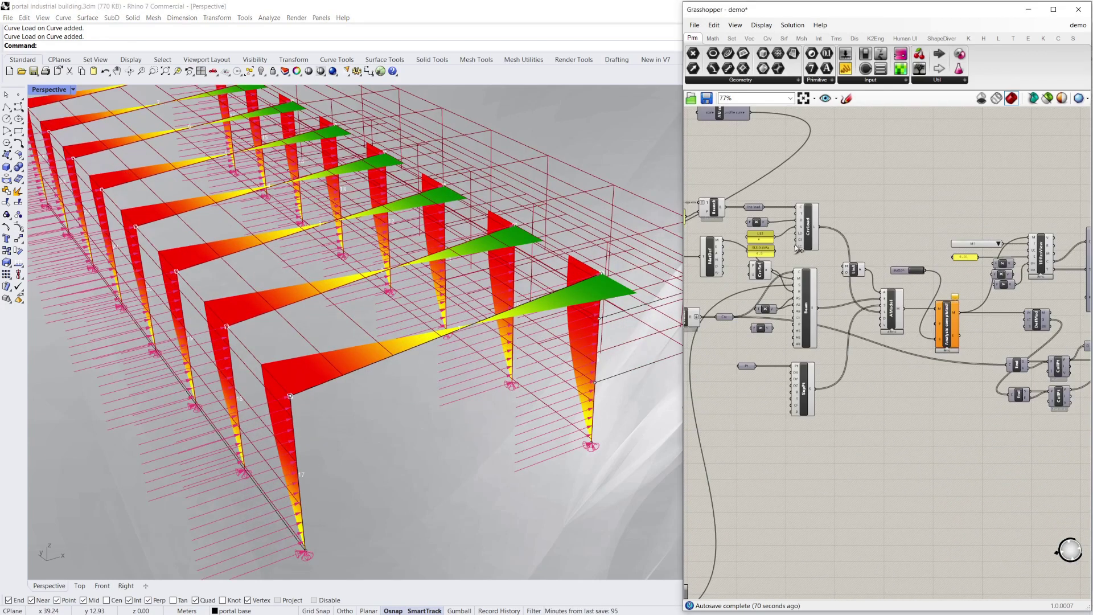
{"action": "scroll", "coordinate": [800, 242], "scroll_direction": "up", "scroll_amount": 3}
{"action": "scroll", "coordinate": [914, 329], "scroll_direction": "down", "scroll_amount": 4}
{"action": "scroll", "coordinate": [838, 261], "scroll_direction": "up", "scroll_amount": 4}
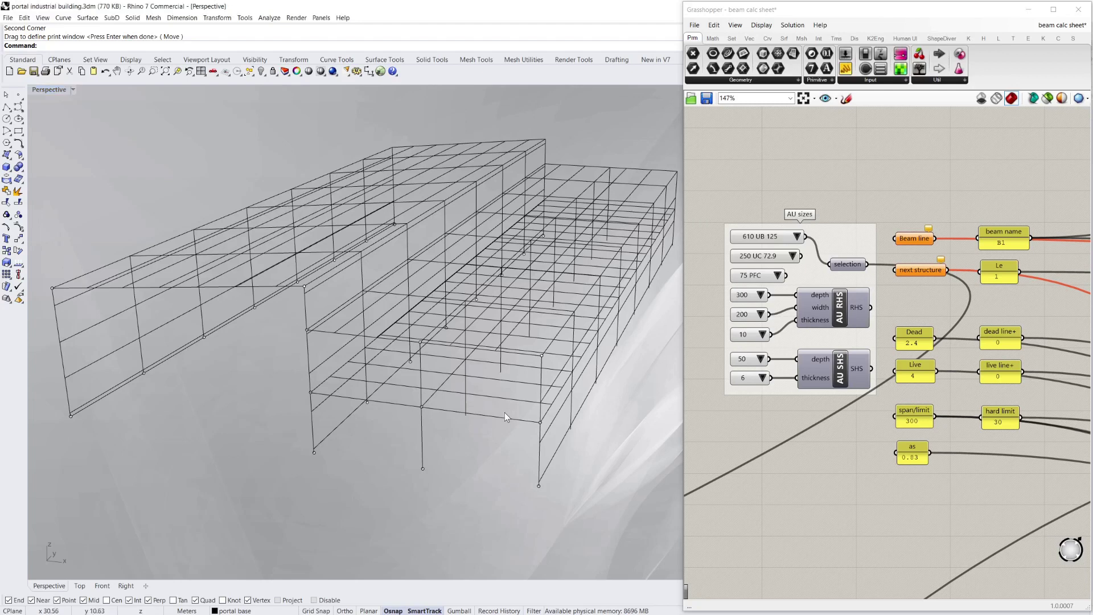
Bring the floating Front viewport with the beam calculation sheet into view beside the building's near end floor framing
{"action": "right_click_drag", "start_coordinate": [496, 343], "coordinate": [518, 317]}
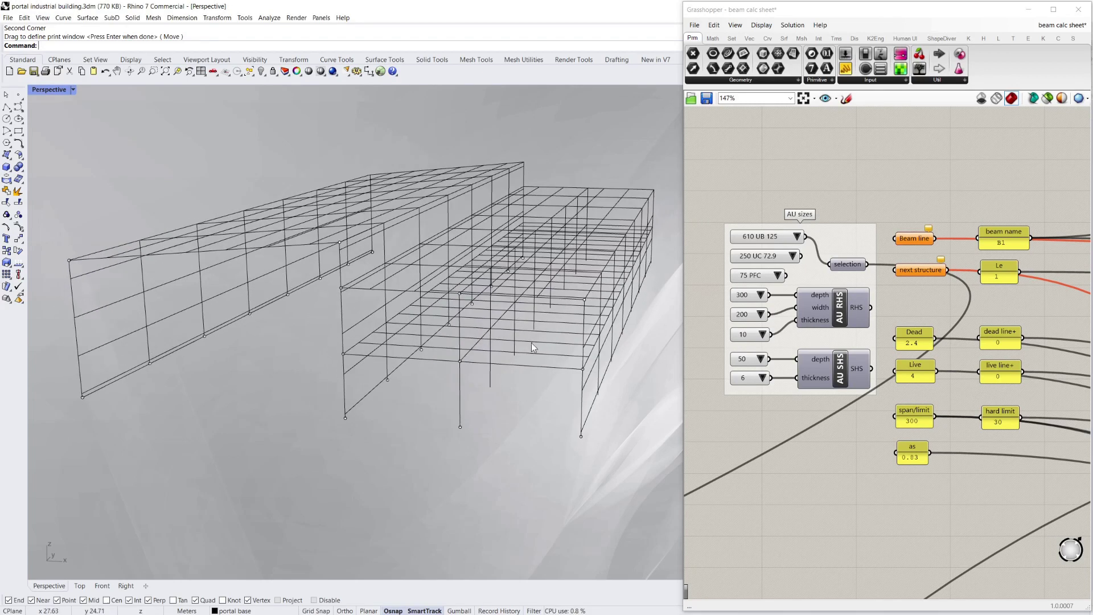
{"action": "right_click_drag", "start_coordinate": [549, 402], "coordinate": [446, 398]}
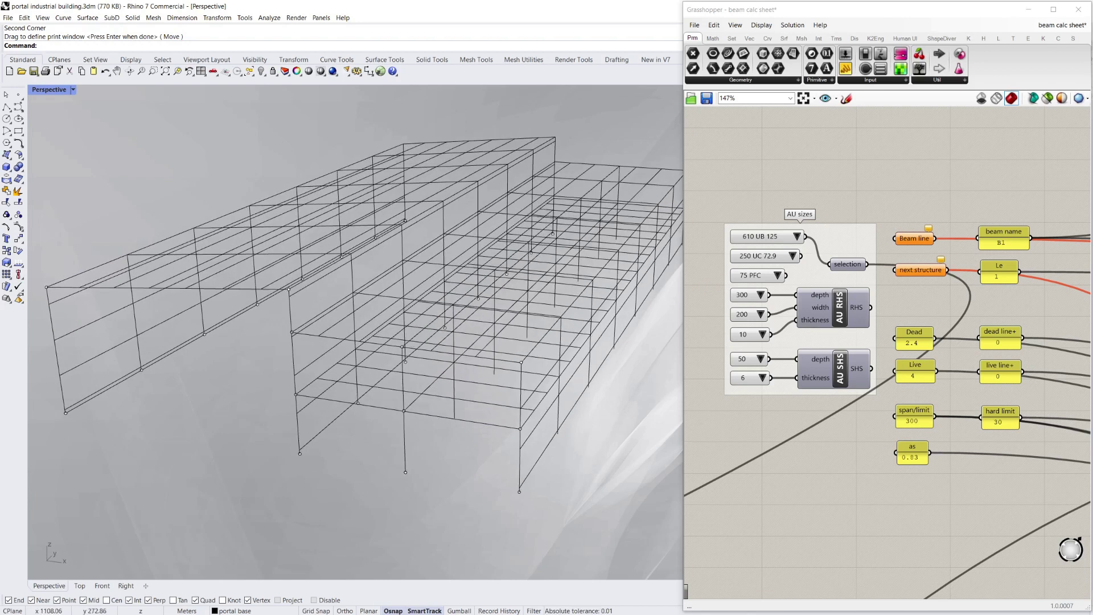
{"action": "left_click_drag", "start_coordinate": [0, 35], "coordinate": [207, 90]}
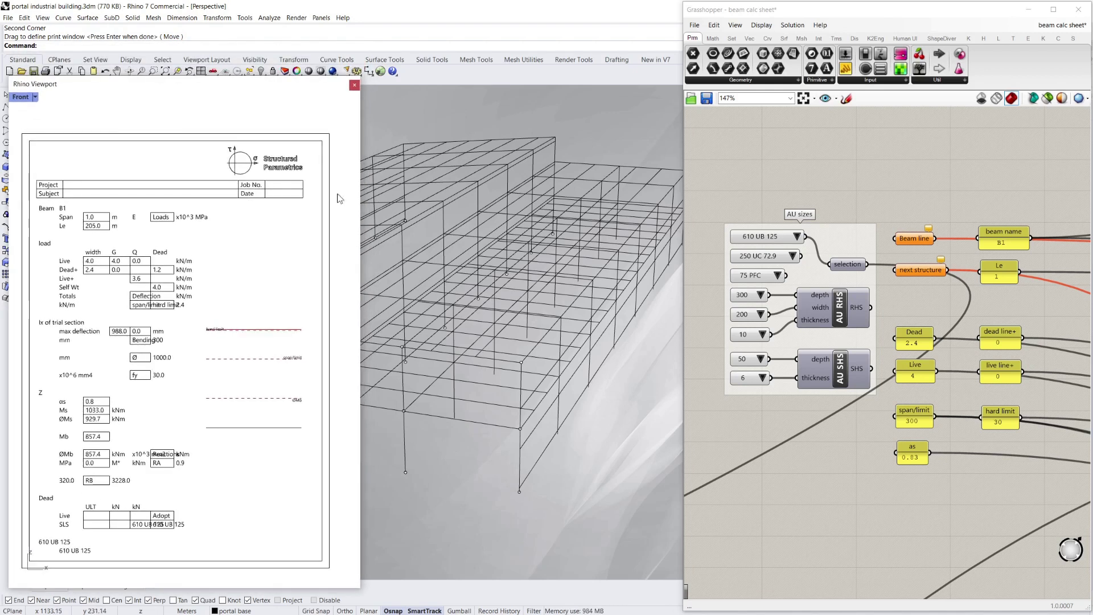
{"action": "right_click_drag", "start_coordinate": [478, 494], "coordinate": [333, 363]}
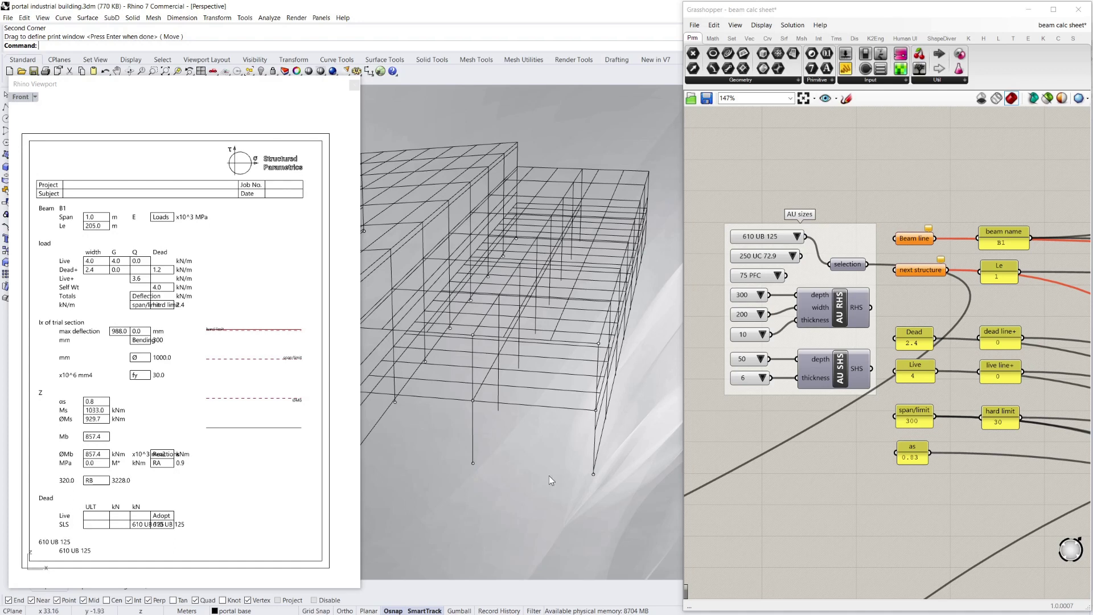
{"action": "right_click_drag", "start_coordinate": [549, 476], "coordinate": [545, 378]}
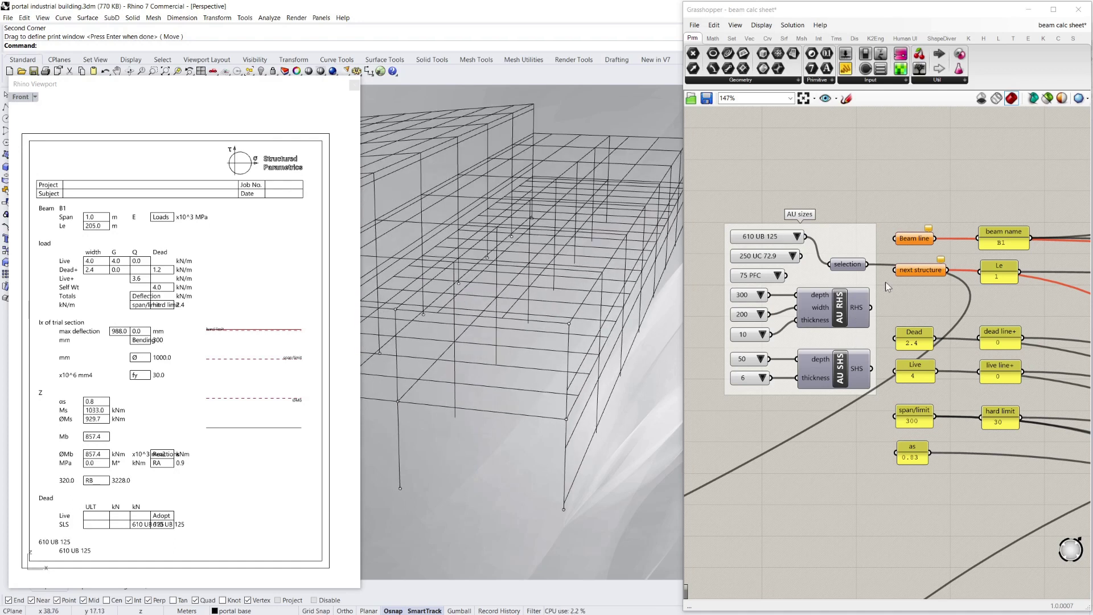
Assign the floor beam just inside the building's near end as the calculation sheet's Beam line curve
{"action": "left_click", "coordinate": [493, 385]}
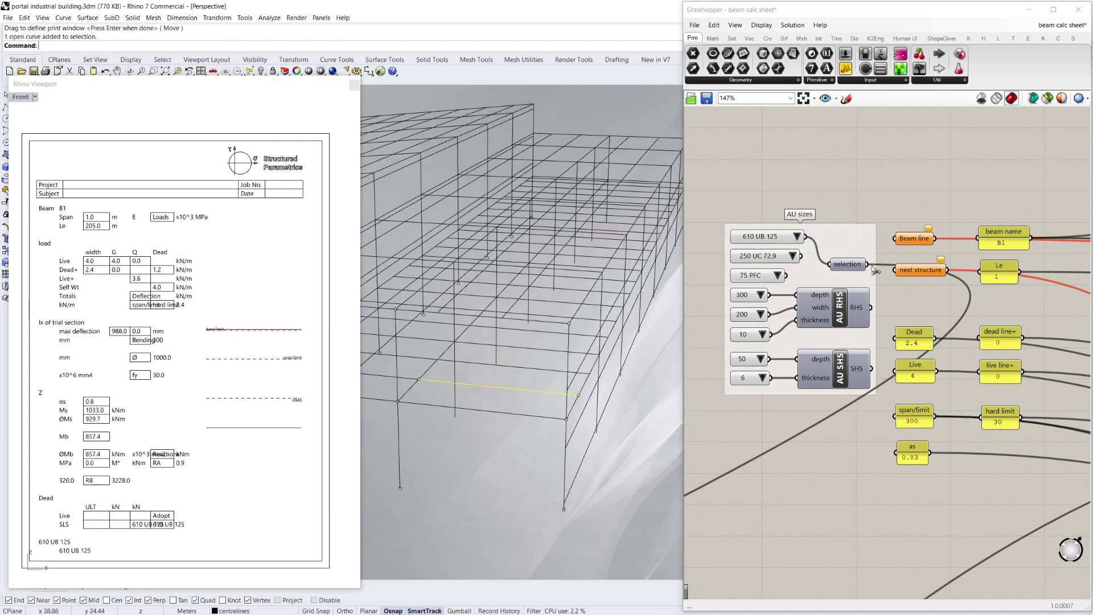
{"action": "left_click", "coordinate": [916, 243]}
{"action": "right_click", "coordinate": [916, 245]}
{"action": "left_click", "coordinate": [971, 393]}
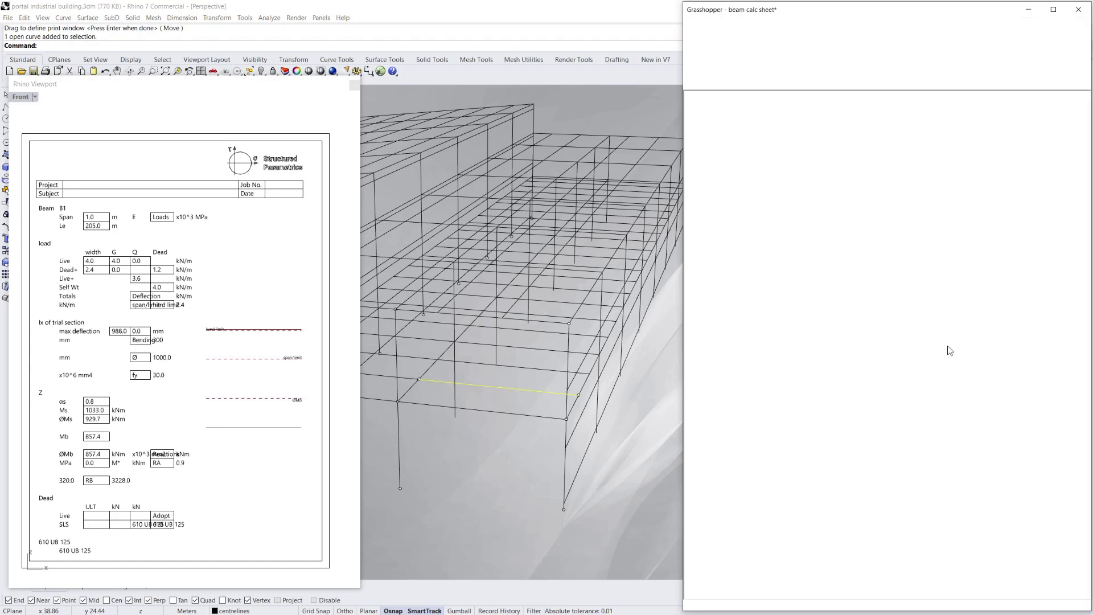
Assign the parallel beams on both sides of the analysed floor beam as the next structure curves
{"action": "left_click", "coordinate": [531, 387]}
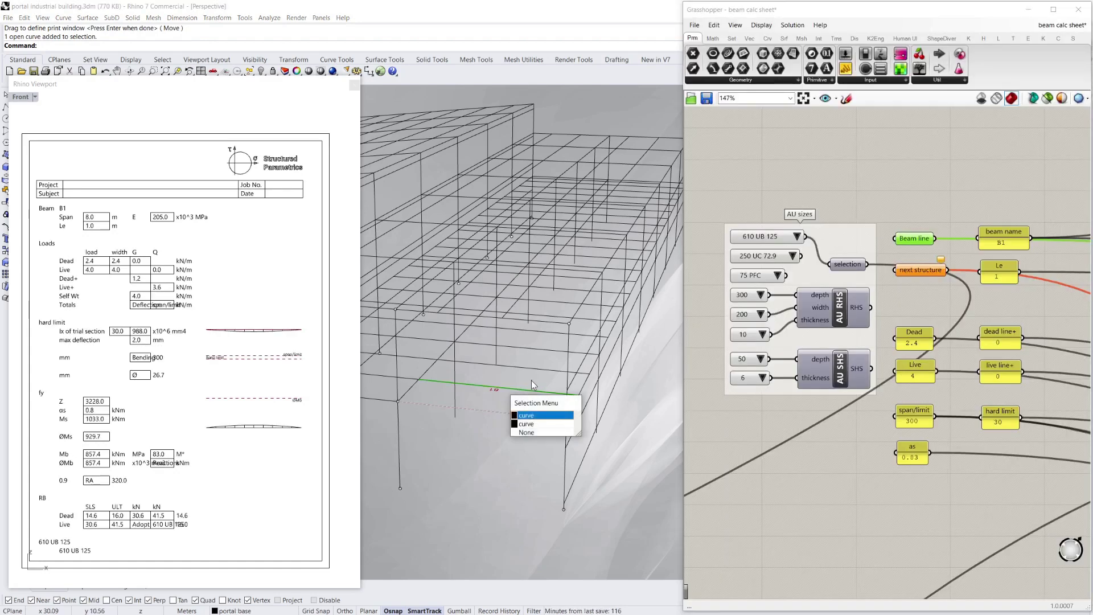
{"action": "left_click", "coordinate": [539, 416]}
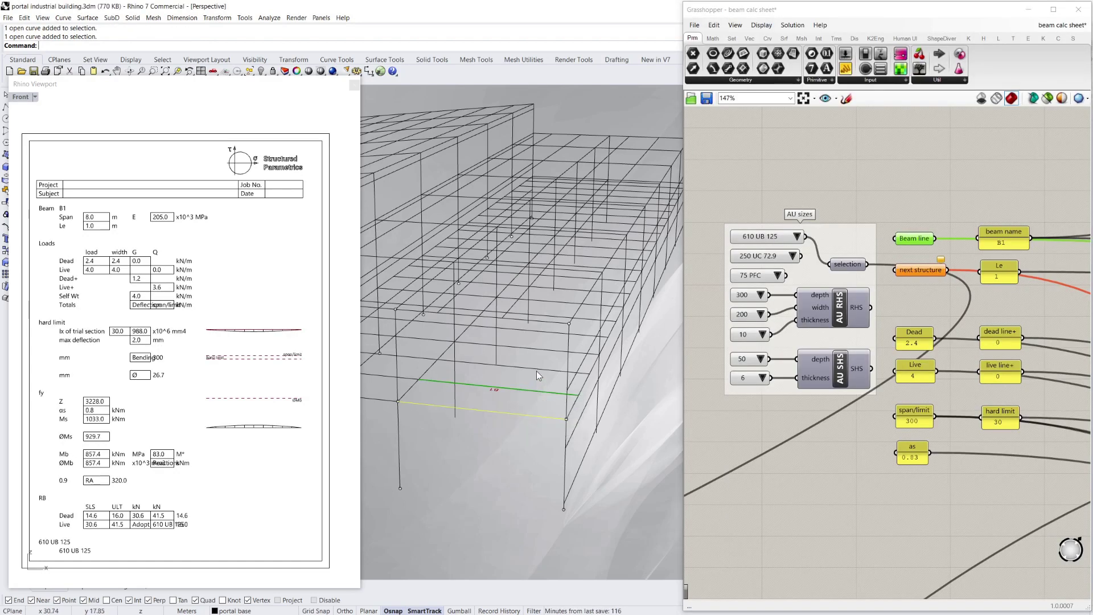
{"action": "right_click", "coordinate": [920, 271]}
{"action": "left_click", "coordinate": [992, 430]}
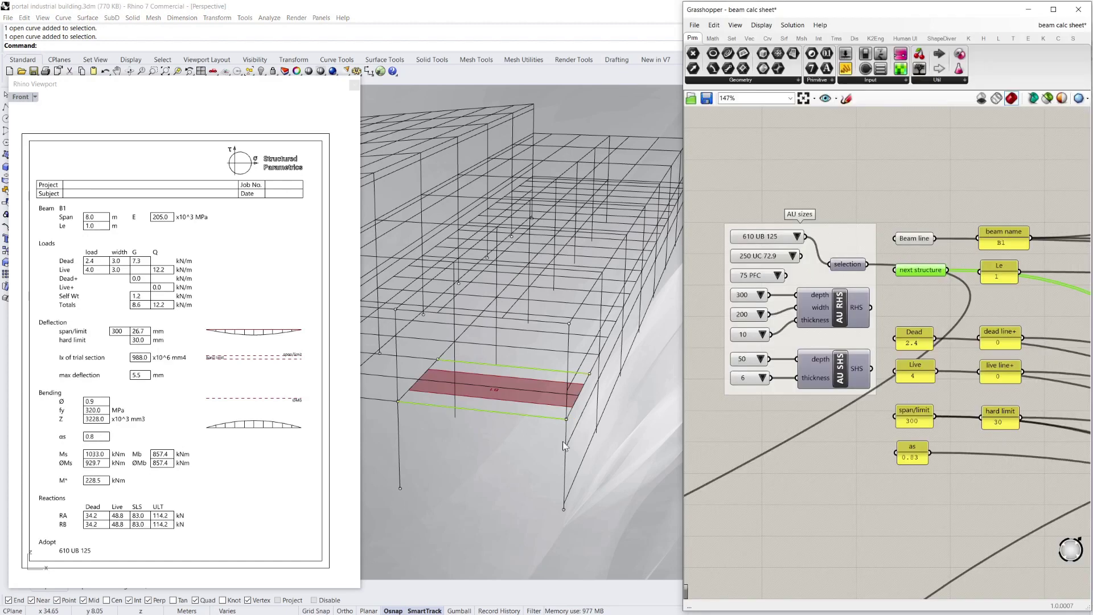
Try 200 UB 25.4, 410 UB 53.7 and 460 UB 67.1 as the floor beam's section, and settle on 410 UB 59.7
{"action": "left_click", "coordinate": [633, 435]}
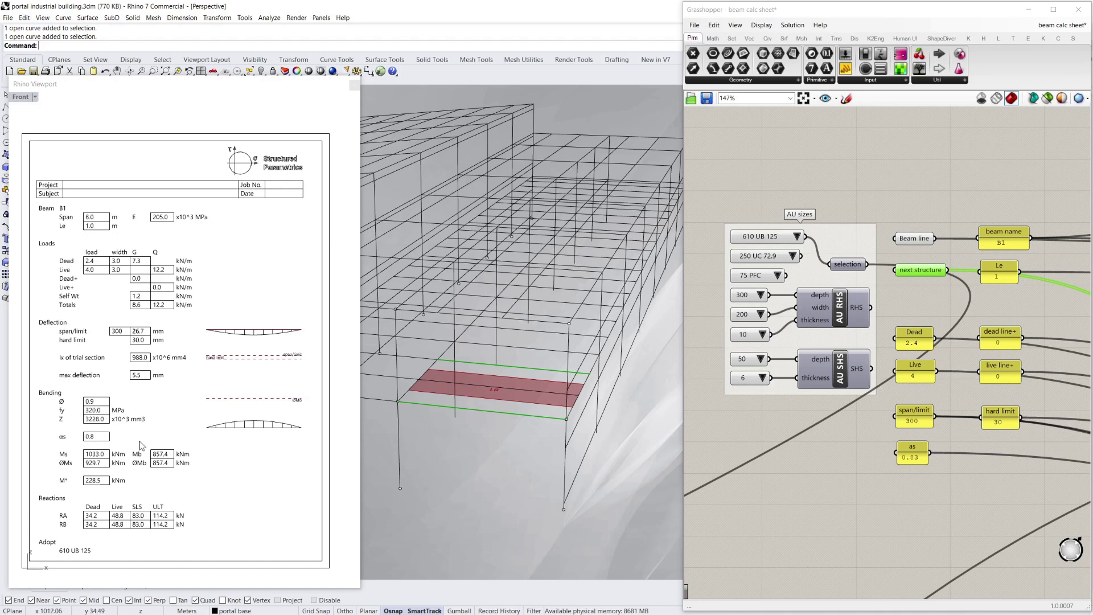
{"action": "left_click", "coordinate": [890, 177]}
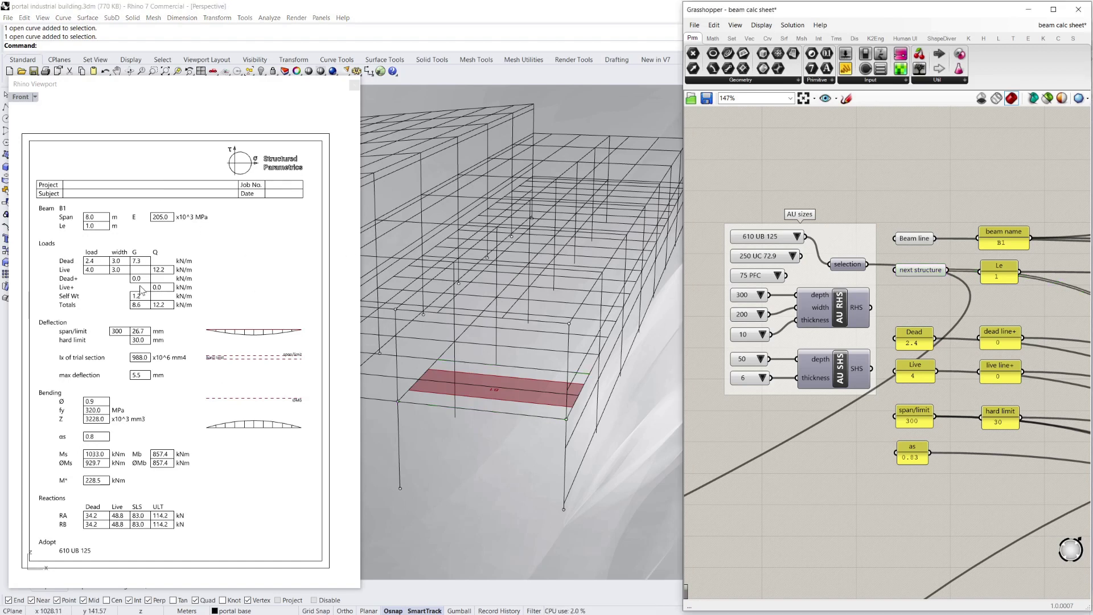
{"action": "left_click", "coordinate": [800, 238]}
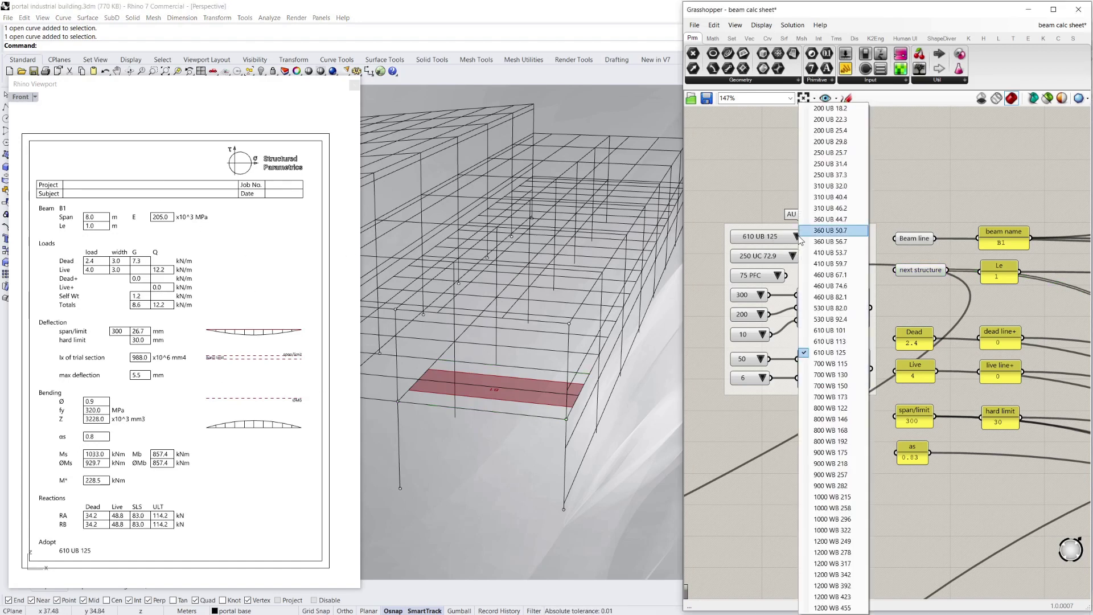
{"action": "left_click", "coordinate": [822, 131]}
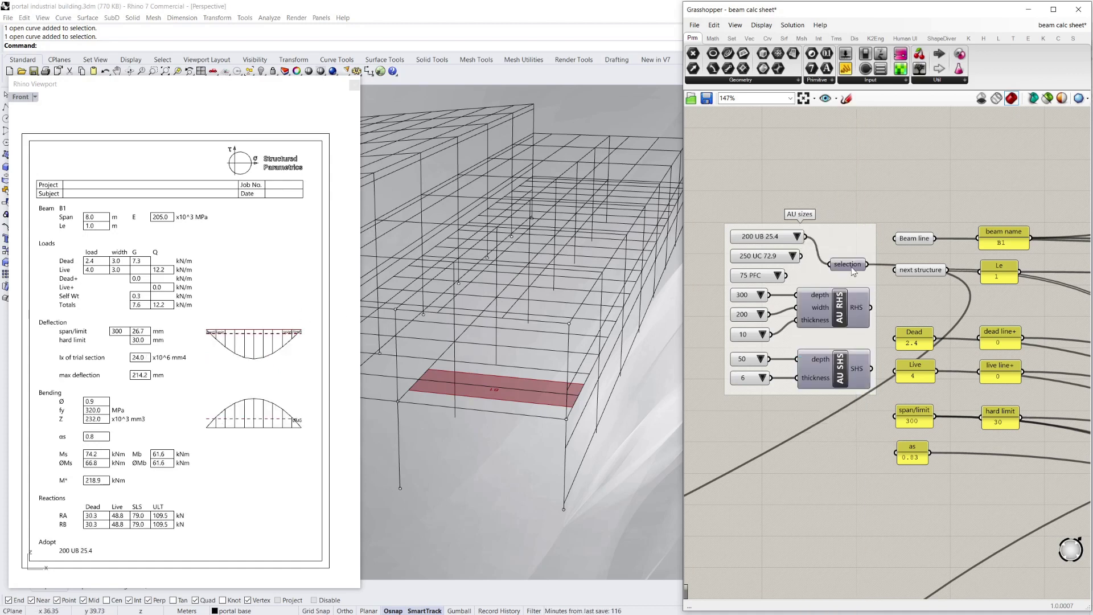
{"action": "left_click", "coordinate": [801, 237]}
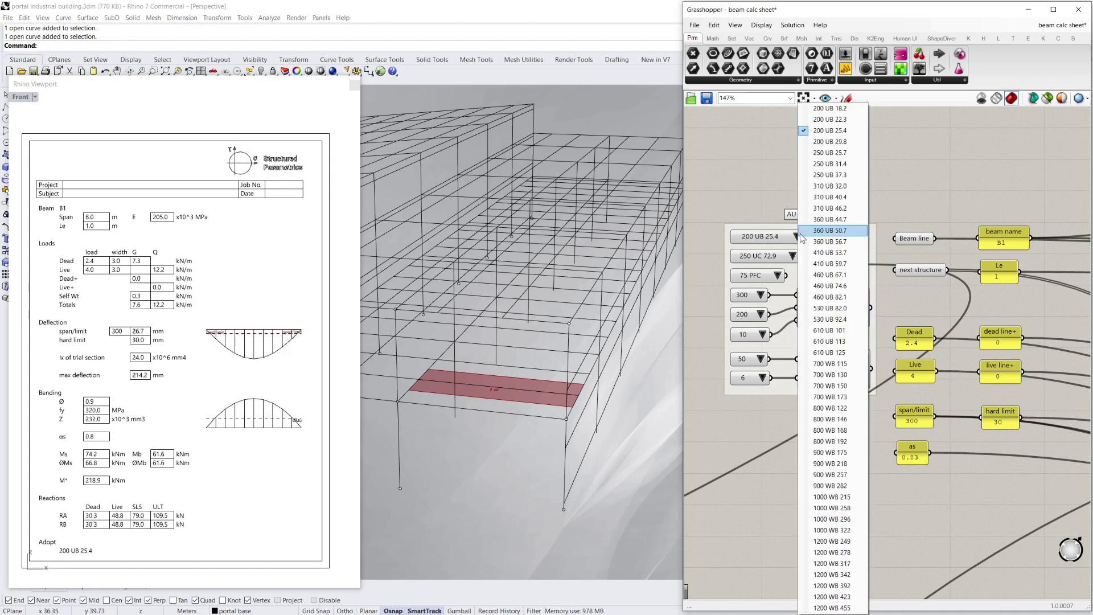
{"action": "left_click", "coordinate": [835, 252]}
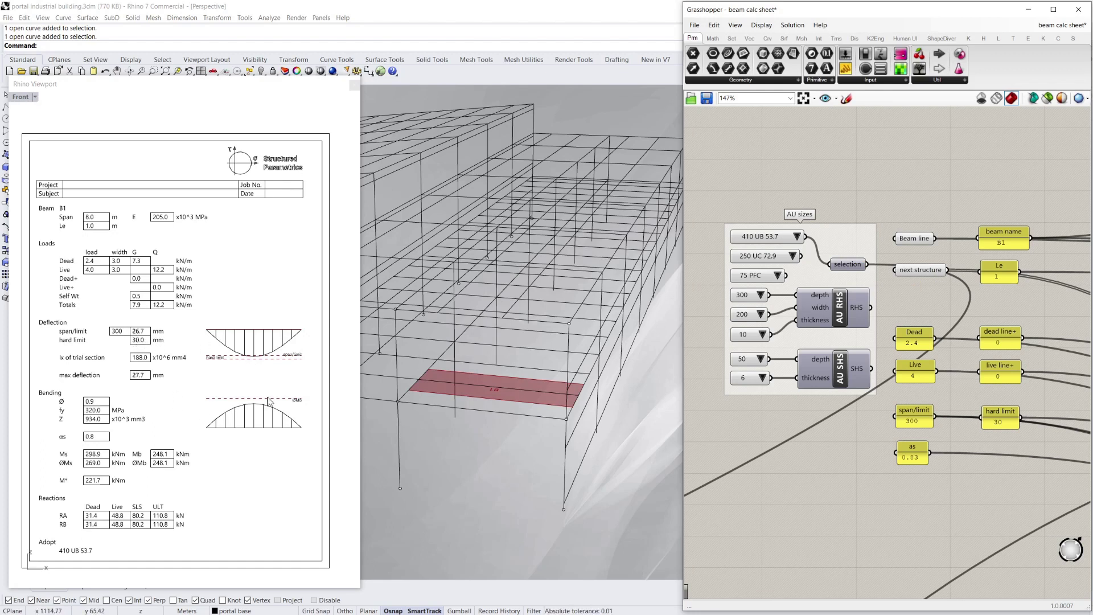
{"action": "left_click", "coordinate": [797, 238]}
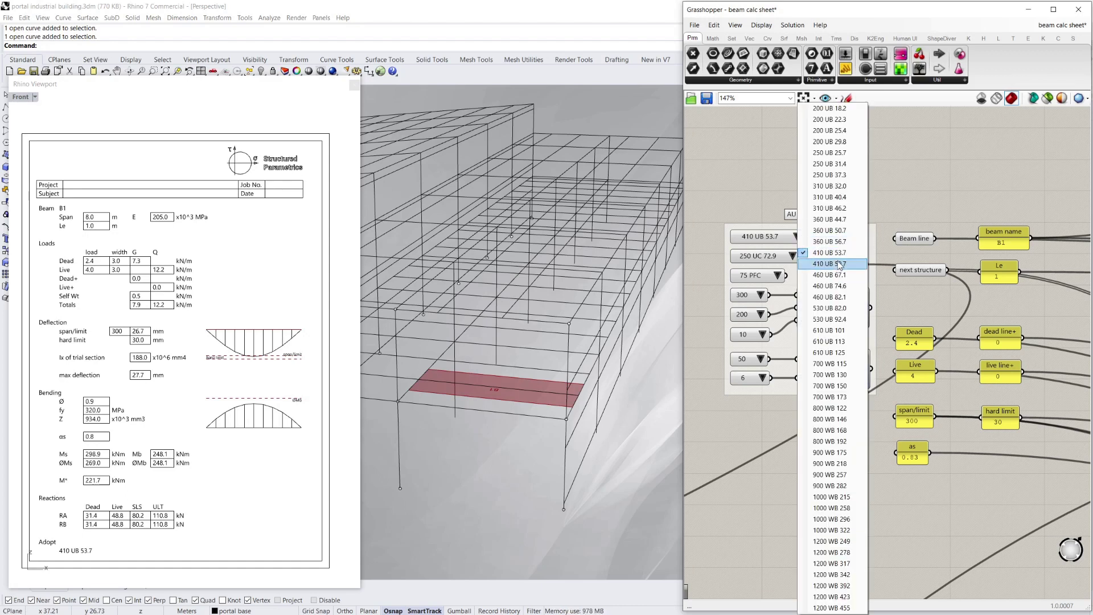
{"action": "left_click", "coordinate": [836, 274]}
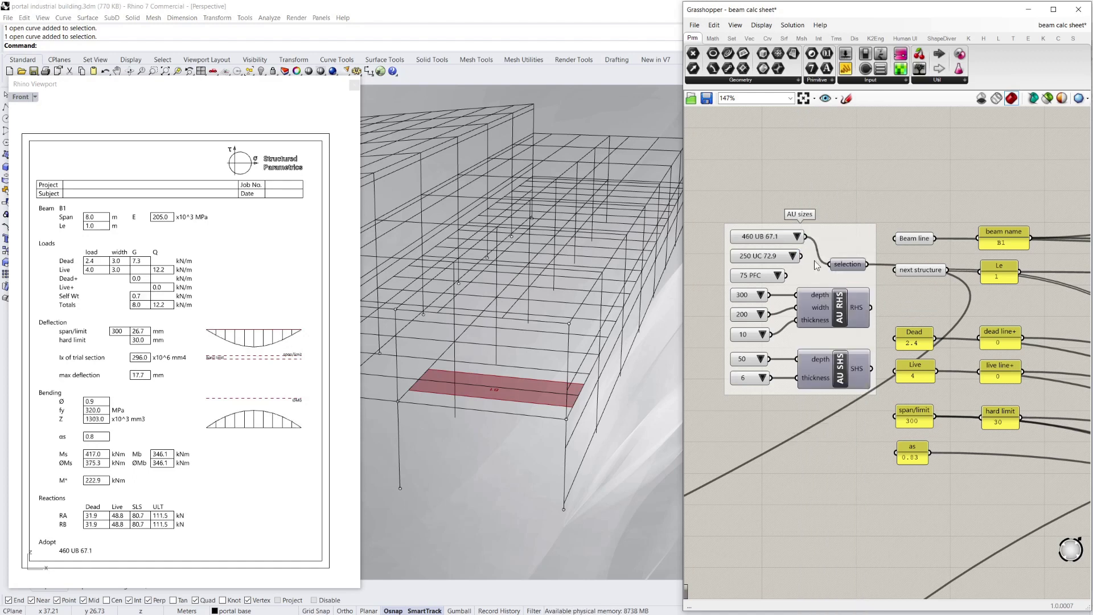
{"action": "left_click", "coordinate": [799, 237]}
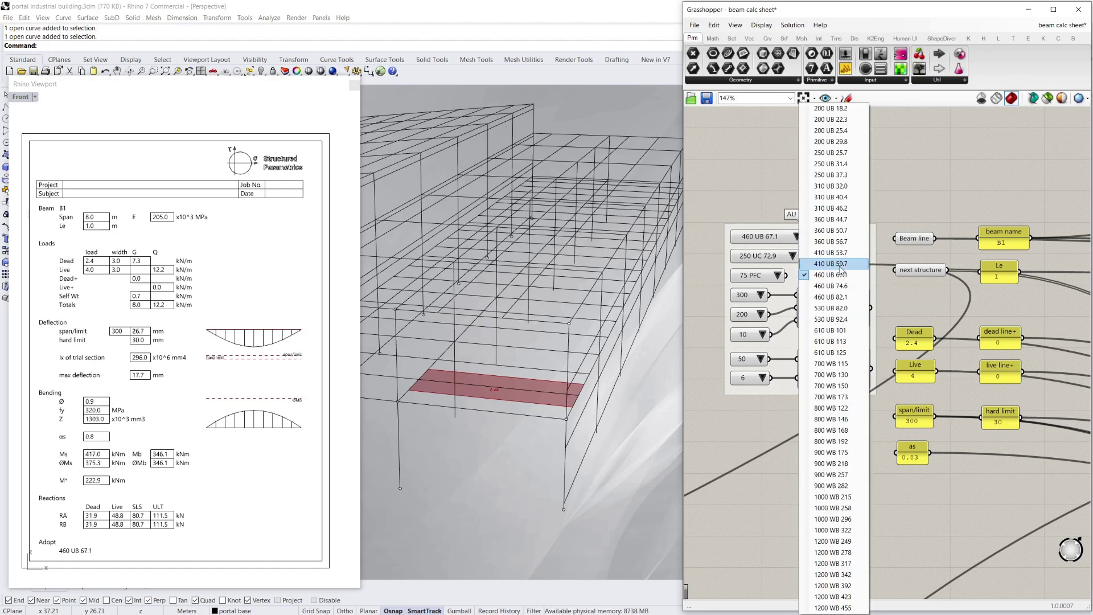
{"action": "left_click", "coordinate": [855, 265]}
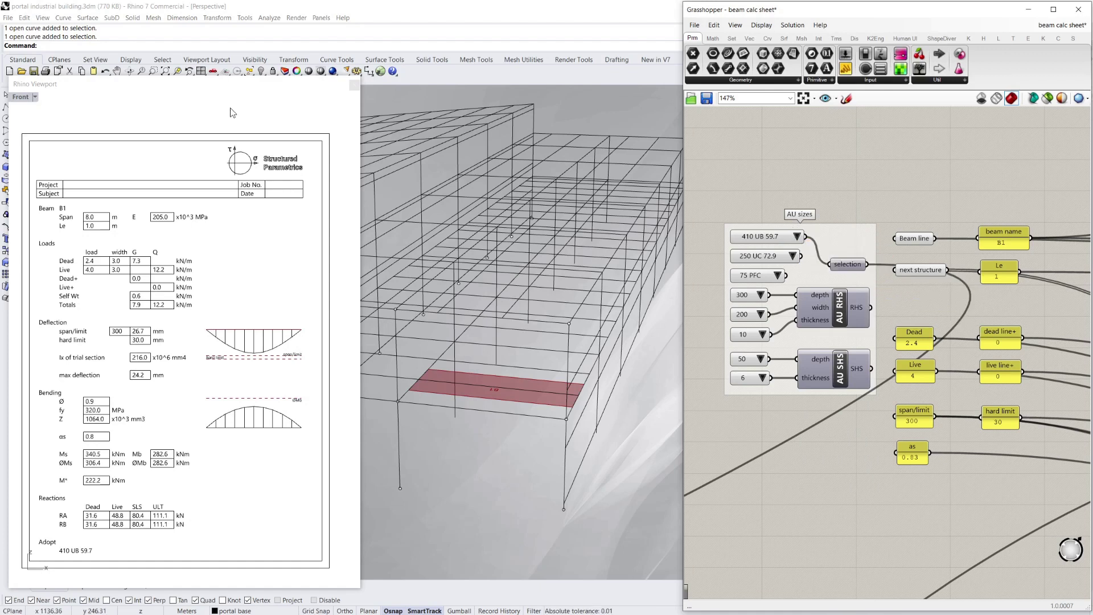
Assign the lengthwise primary beam supporting the inner end of the analysed floor beam as the calculation sheet's Beam line curve
{"action": "left_click", "coordinate": [602, 136]}
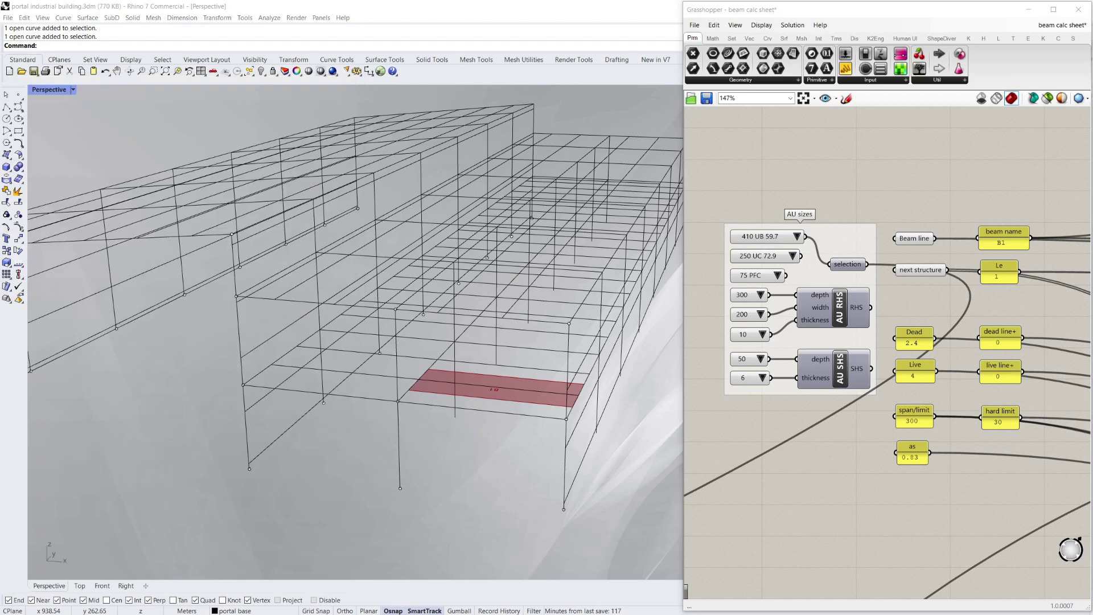
{"action": "left_click", "coordinate": [815, 155]}
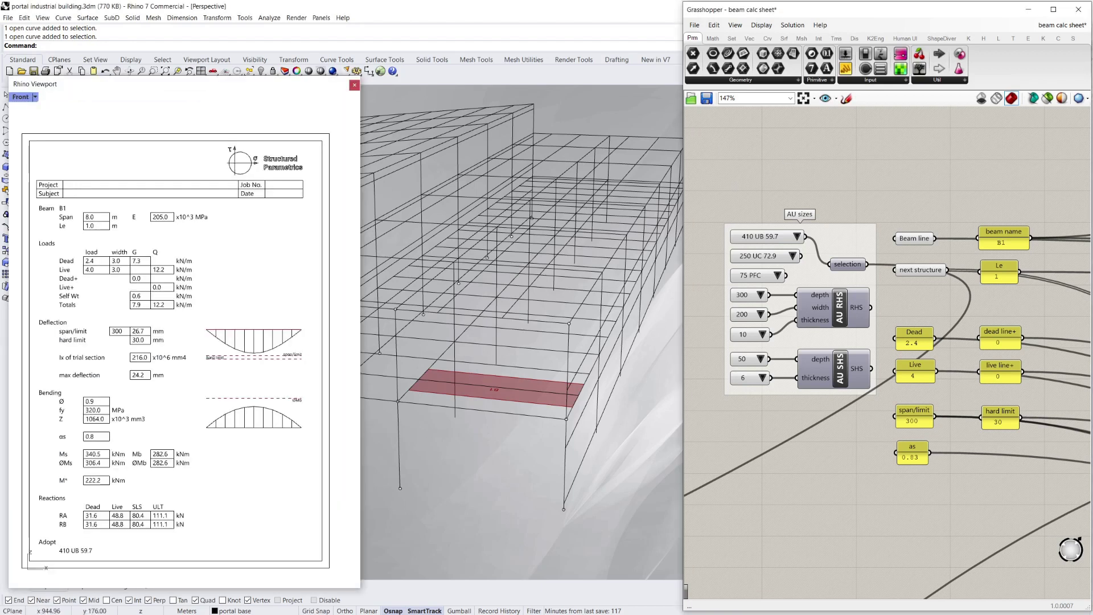
{"action": "left_click", "coordinate": [445, 348]}
{"action": "scroll", "coordinate": [649, 385], "scroll_direction": "down", "scroll_amount": 6}
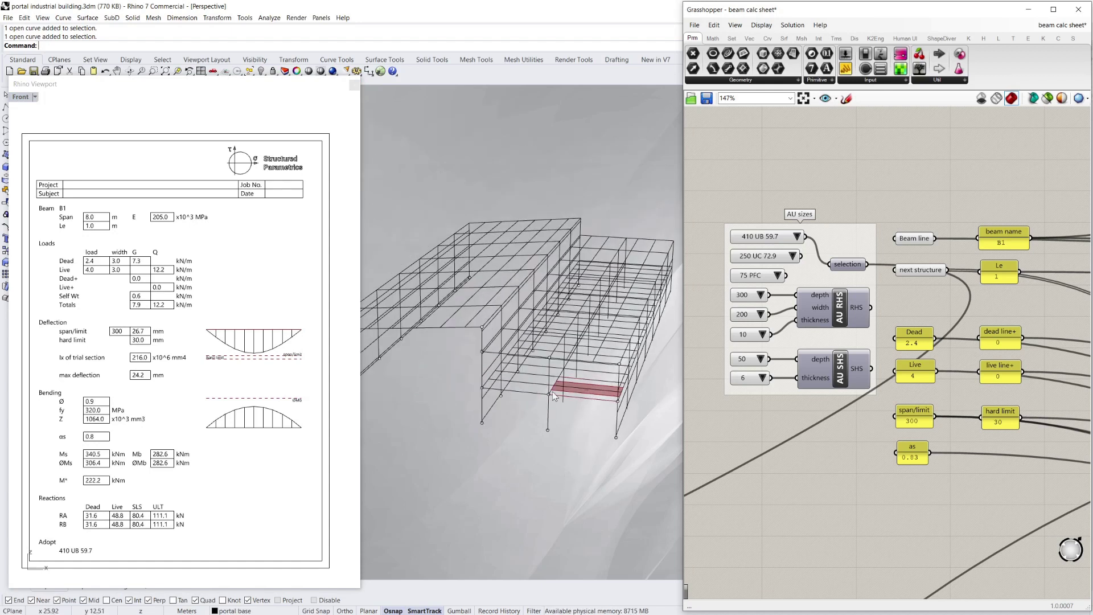
{"action": "scroll", "coordinate": [552, 391], "scroll_direction": "up", "scroll_amount": 5}
{"action": "left_click", "coordinate": [532, 369]}
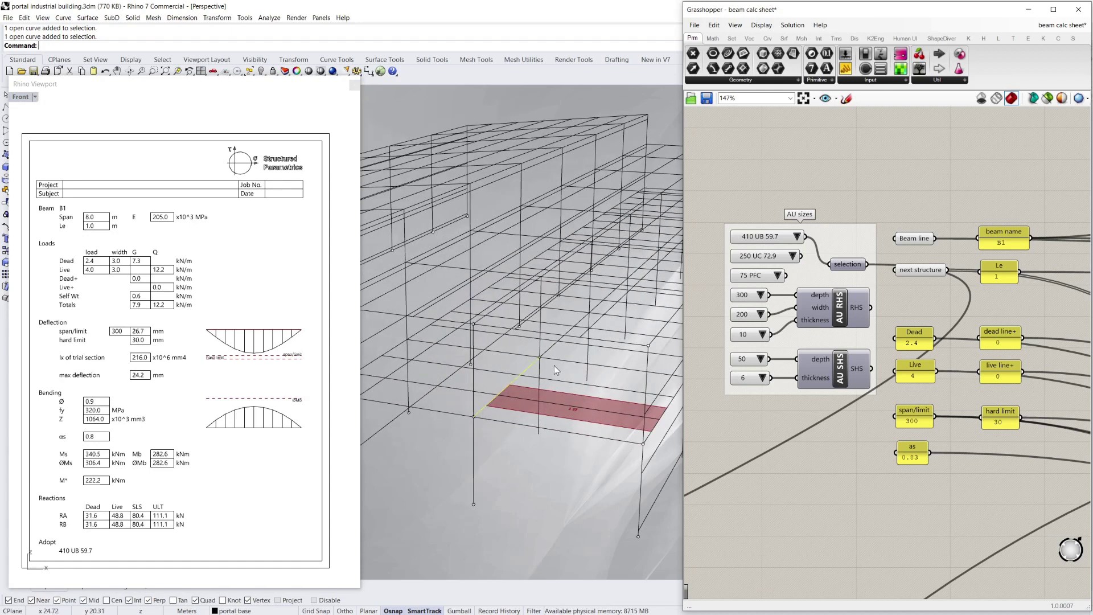
{"action": "right_click", "coordinate": [909, 239]}
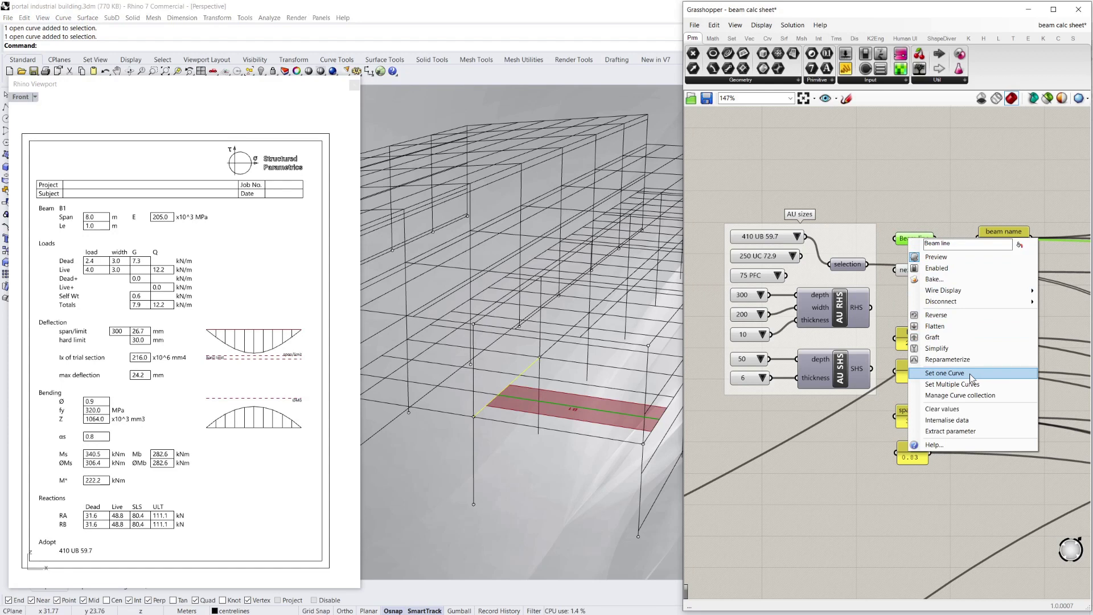
{"action": "left_click", "coordinate": [971, 374]}
Assign the parallel primary beams on both sides of the analysed primary beam as the next structure curves
{"action": "left_click", "coordinate": [667, 415]}
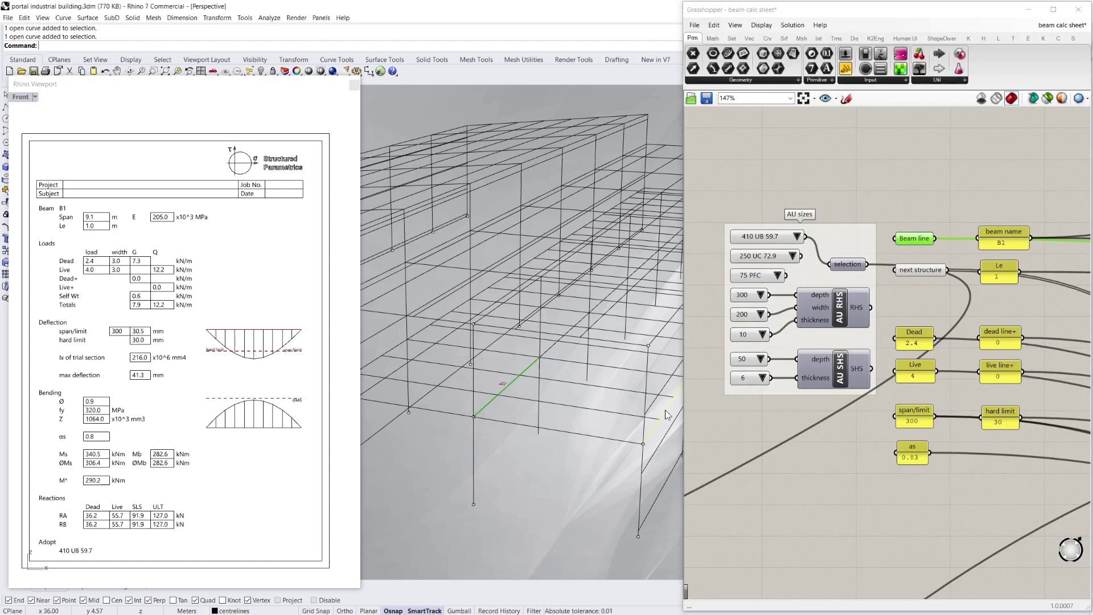
{"action": "left_click", "coordinate": [393, 351], "text": "shift"}
{"action": "right_click", "coordinate": [926, 270]}
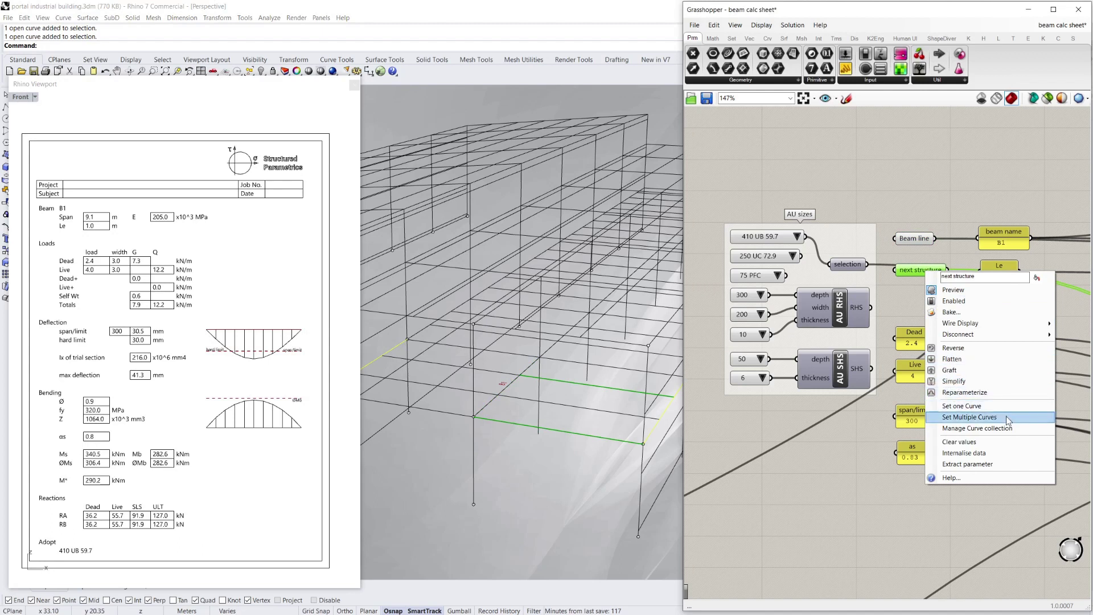
{"action": "left_click", "coordinate": [1006, 416]}
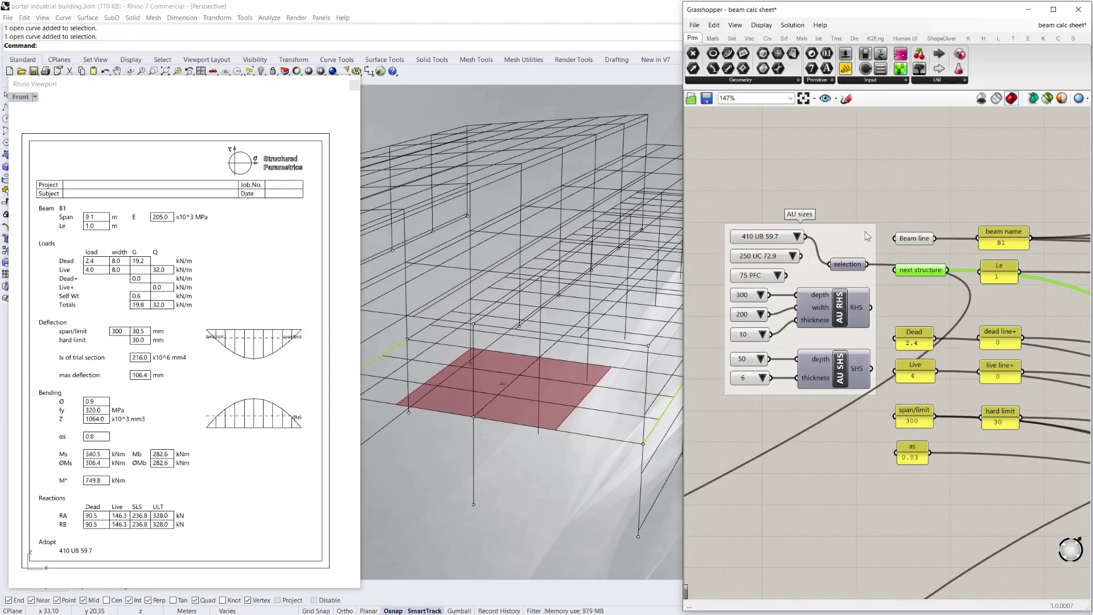
{"action": "right_click_drag", "start_coordinate": [573, 385], "coordinate": [539, 336]}
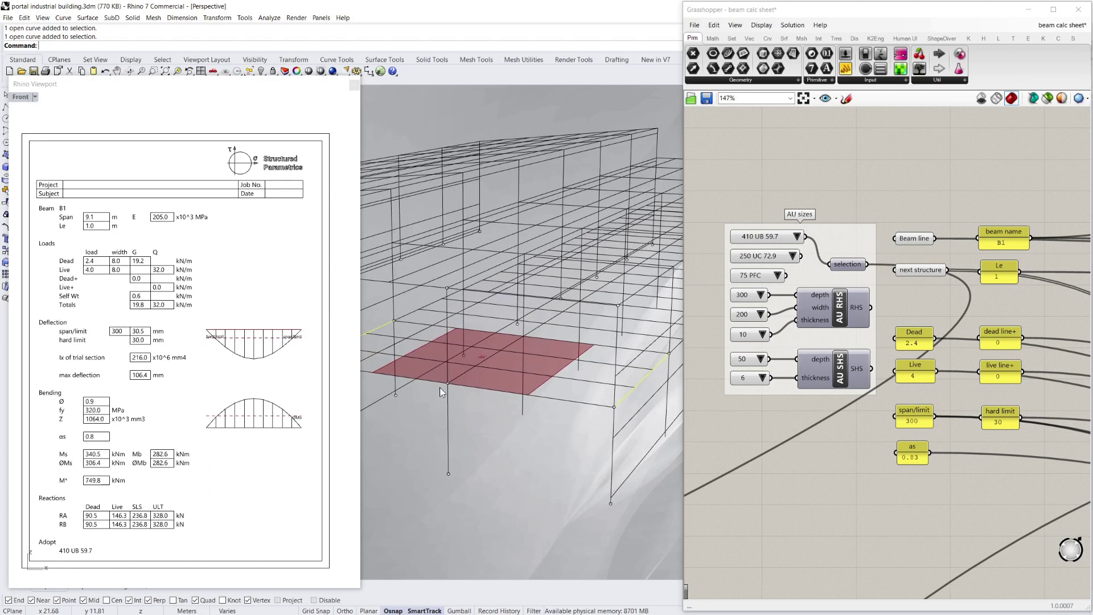
{"action": "left_click", "coordinate": [889, 160]}
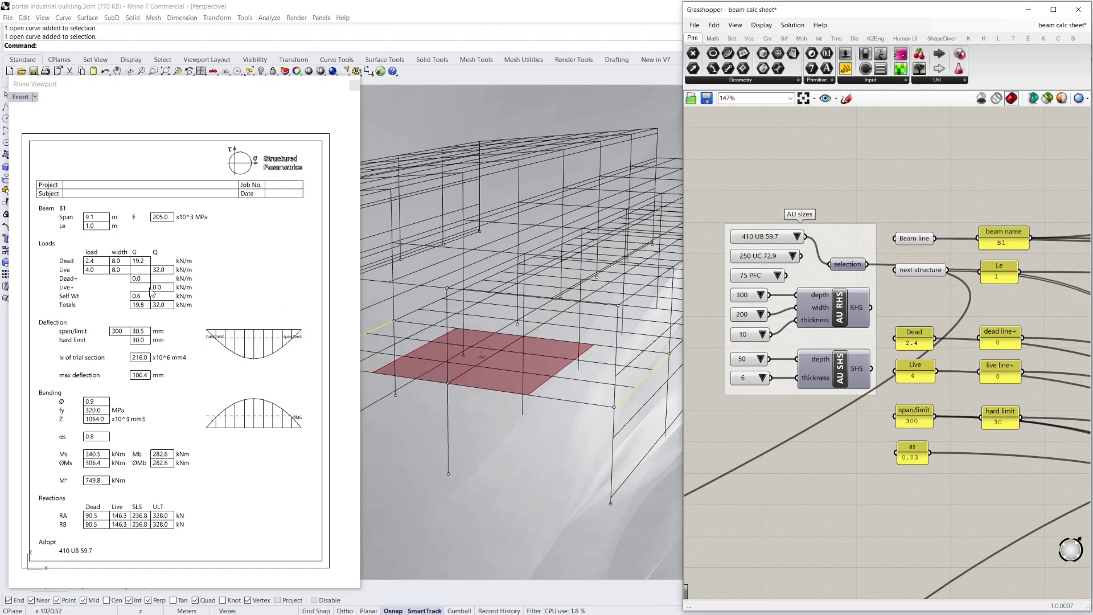
Try 530 UB 82.0 and 610 UB 101 as the primary beam's section, and settle on 610 UB 113
{"action": "left_click", "coordinate": [797, 236]}
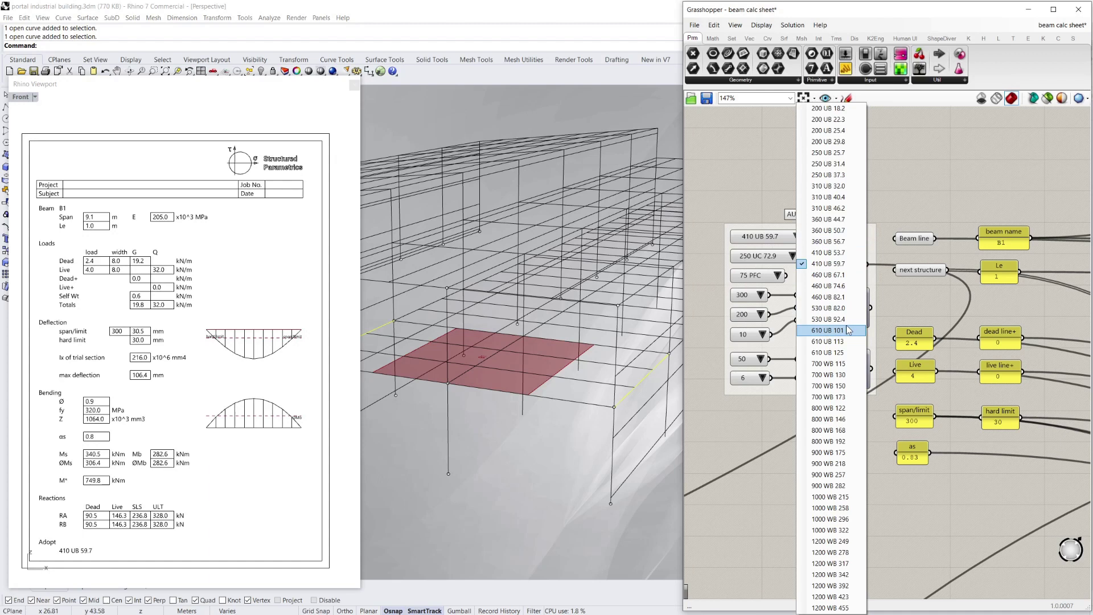
{"action": "left_click", "coordinate": [846, 308]}
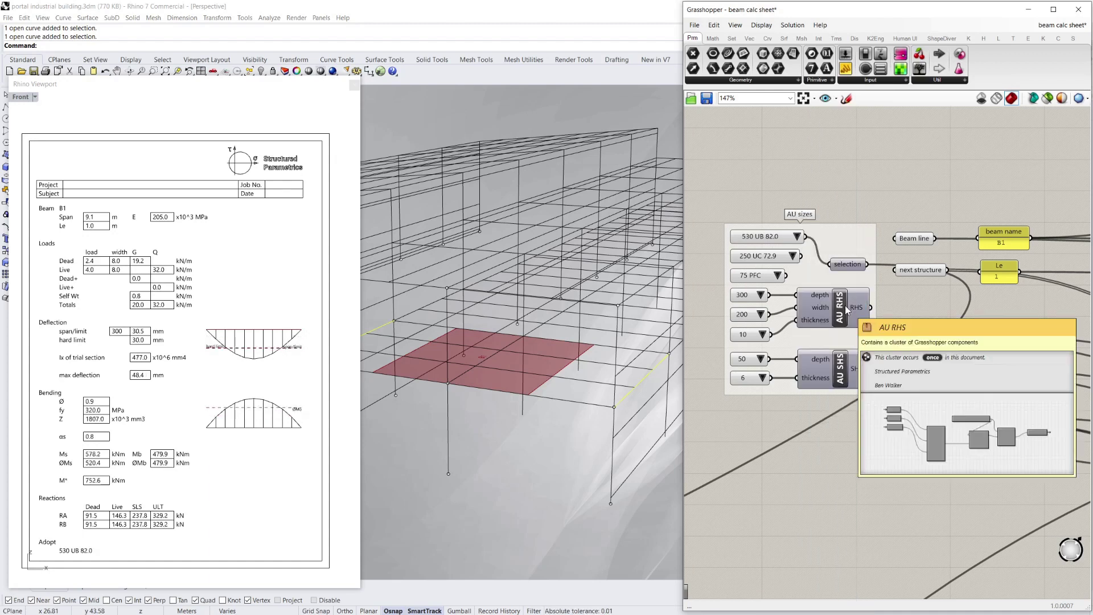
{"action": "left_click", "coordinate": [798, 236]}
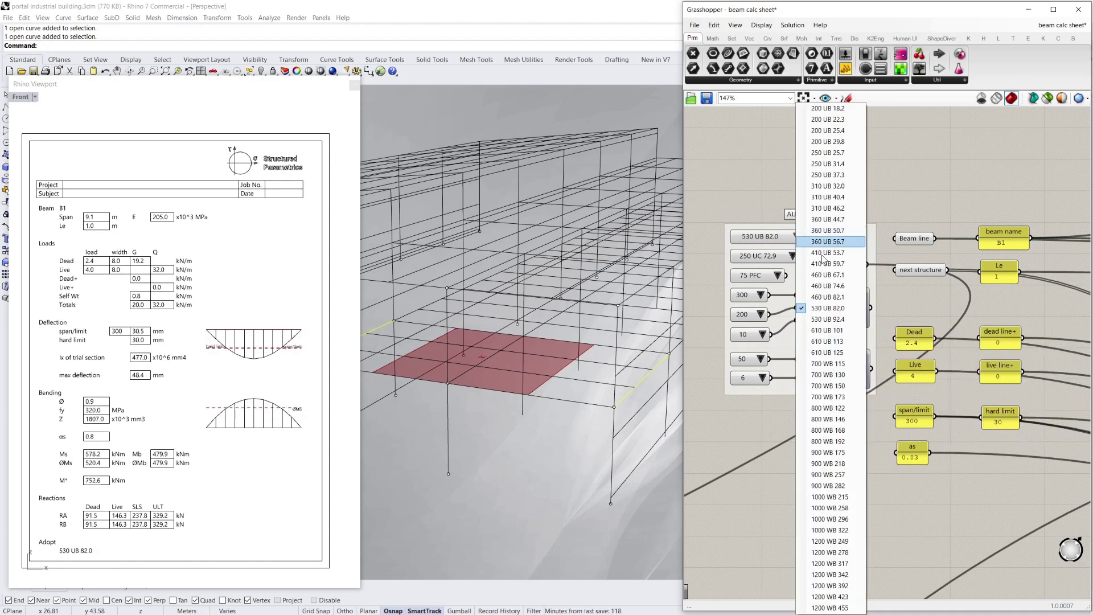
{"action": "left_click", "coordinate": [839, 330]}
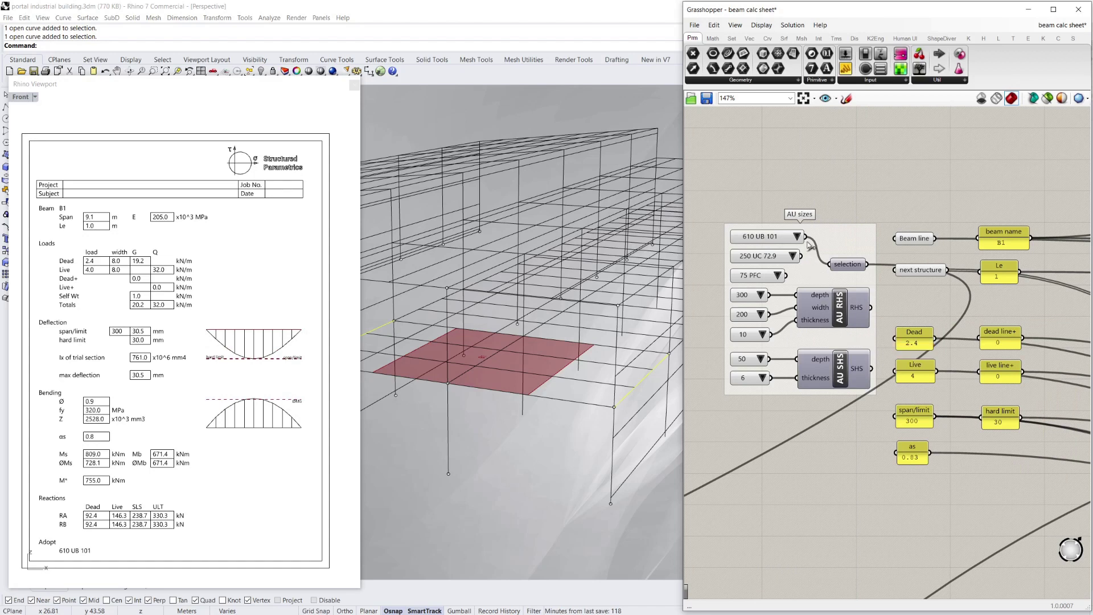
{"action": "left_click", "coordinate": [797, 236]}
{"action": "left_click", "coordinate": [827, 341]}
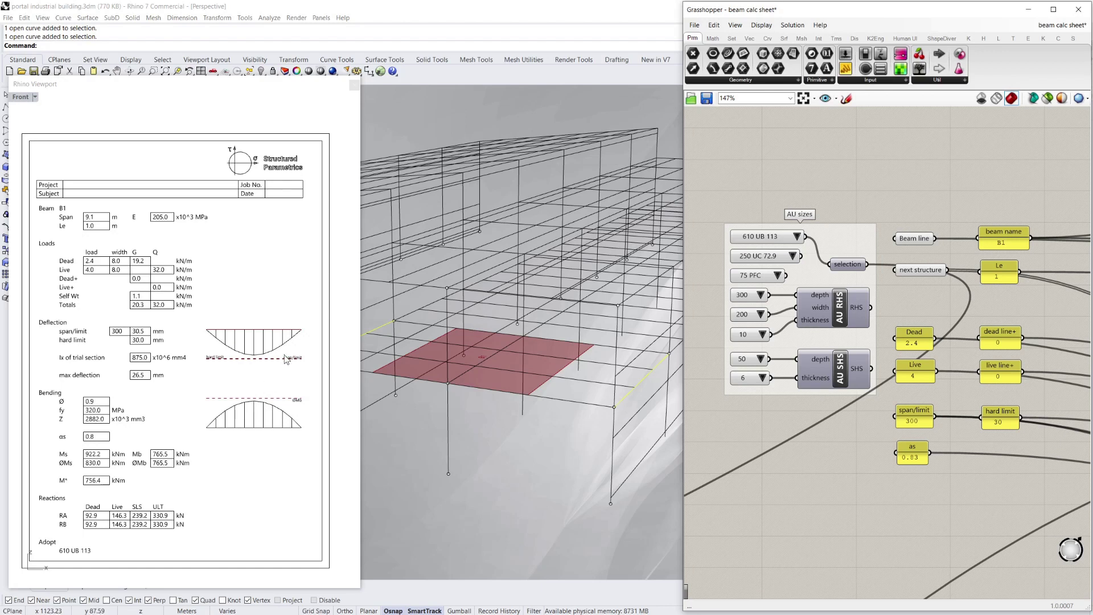
Preview the Front viewport's beam calculation sheet as an A4 portrait PDF print without printing it
{"action": "left_click", "coordinate": [129, 132]}
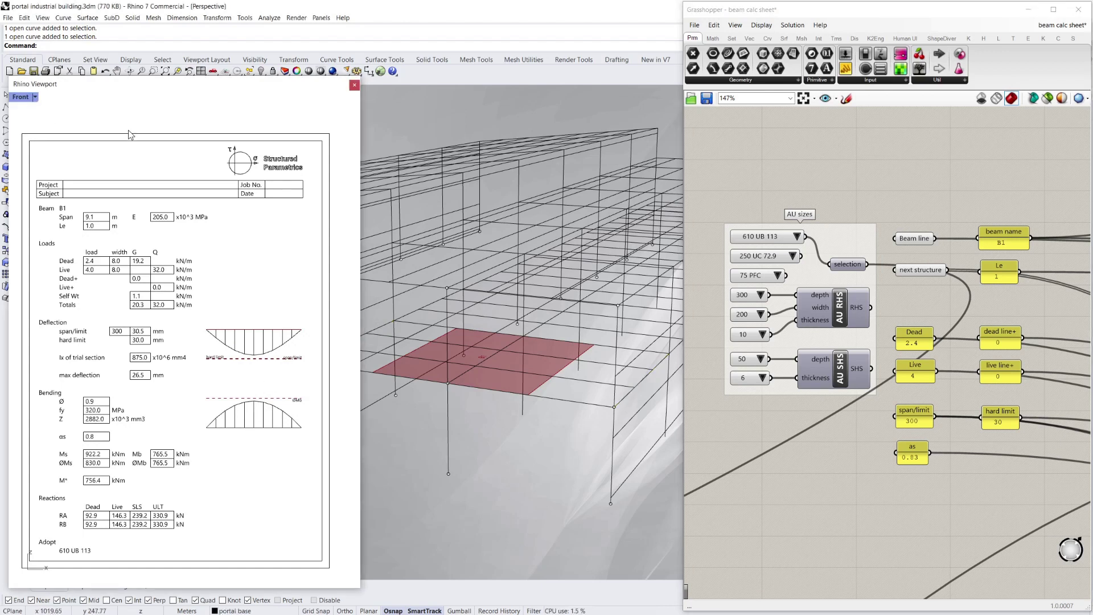
{"action": "key", "text": "ctrl+p"}
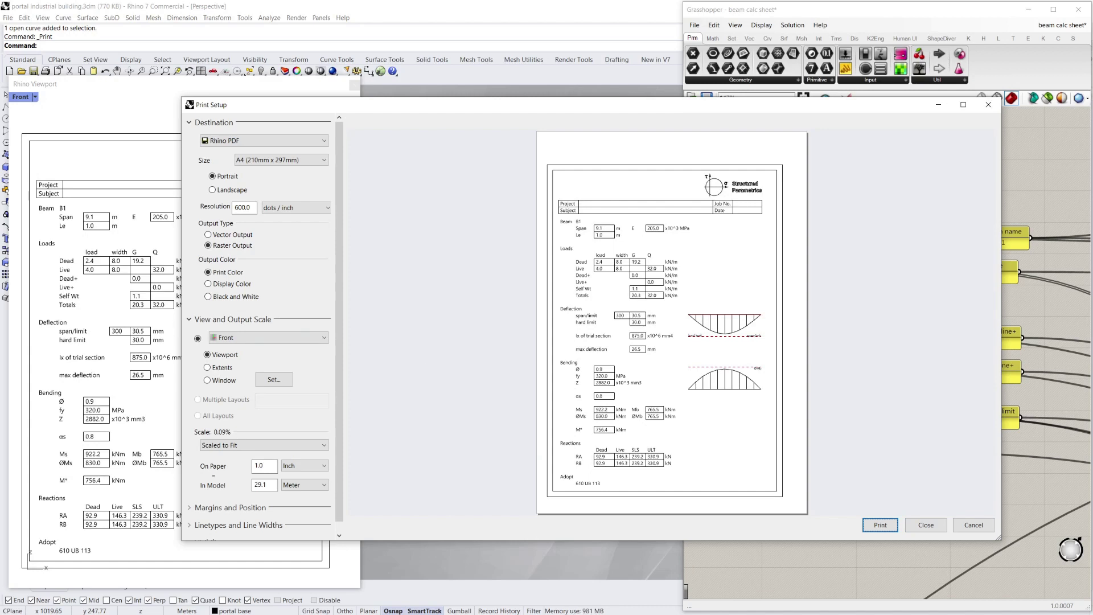
{"action": "key", "text": "Escape"}
Add the sections 1000 WB 258, 410 UB 59.7 and 610 UB 113 to the member schedule in the demo definition
{"action": "right_click_drag", "start_coordinate": [532, 428], "coordinate": [534, 324]}
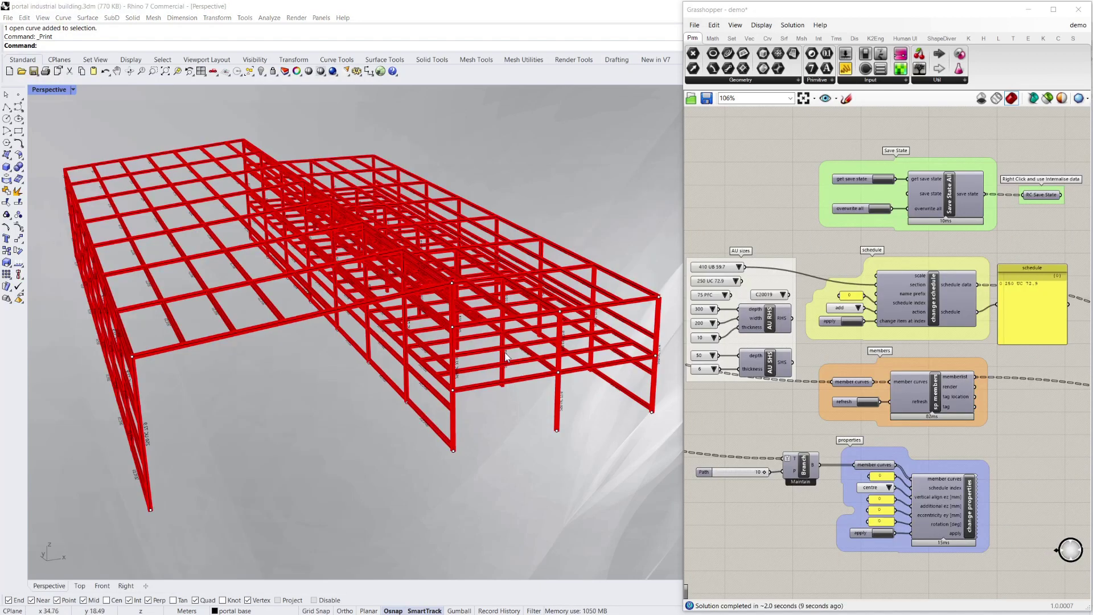
{"action": "right_click_drag", "start_coordinate": [505, 352], "coordinate": [410, 395]}
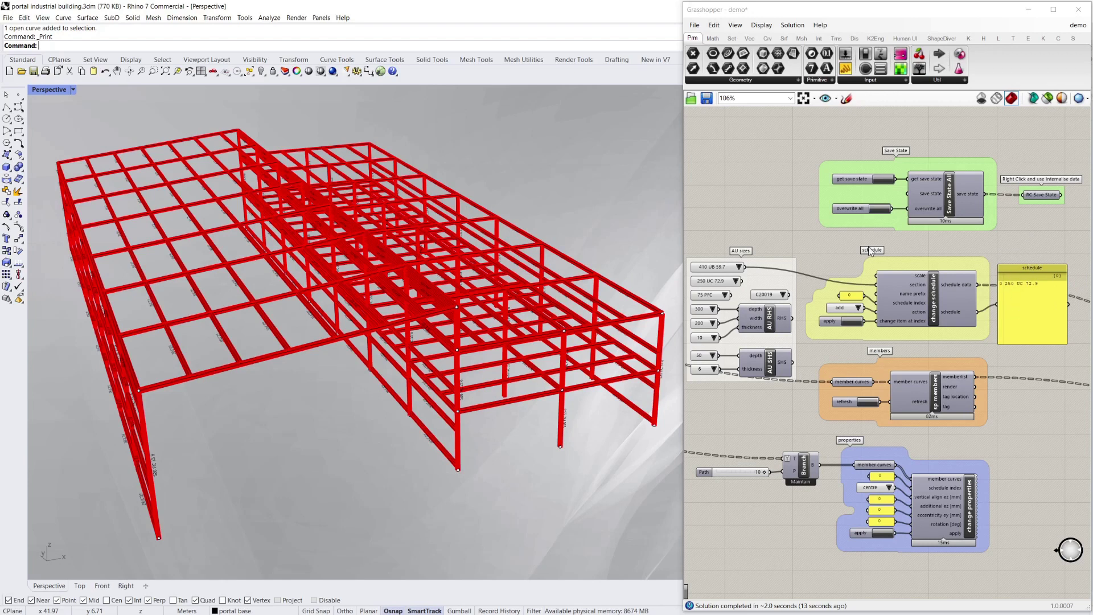
{"action": "left_click", "coordinate": [739, 268]}
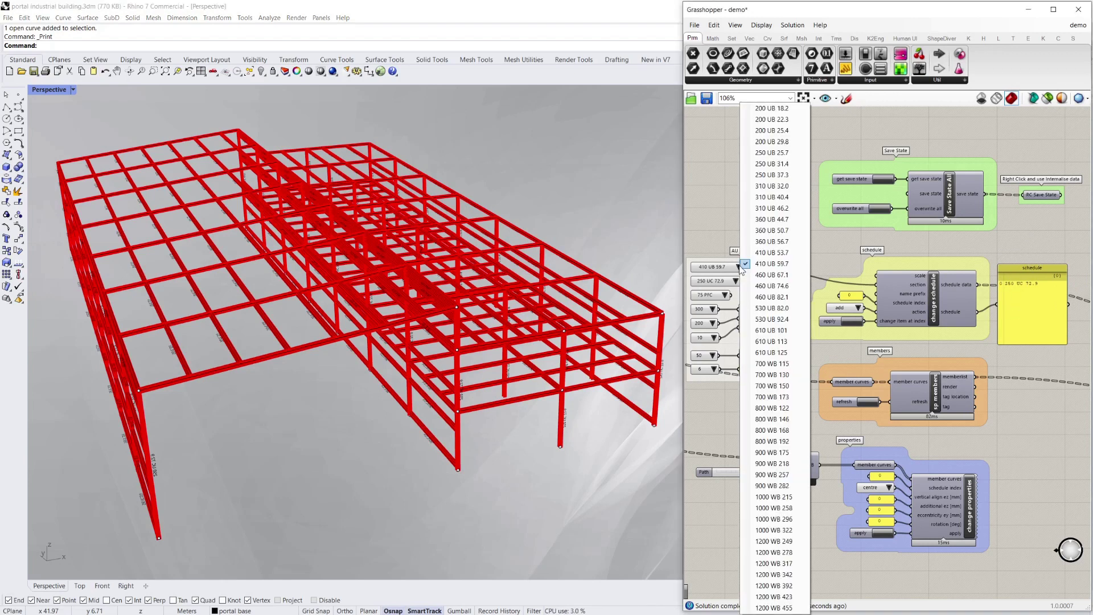
{"action": "left_click", "coordinate": [783, 508]}
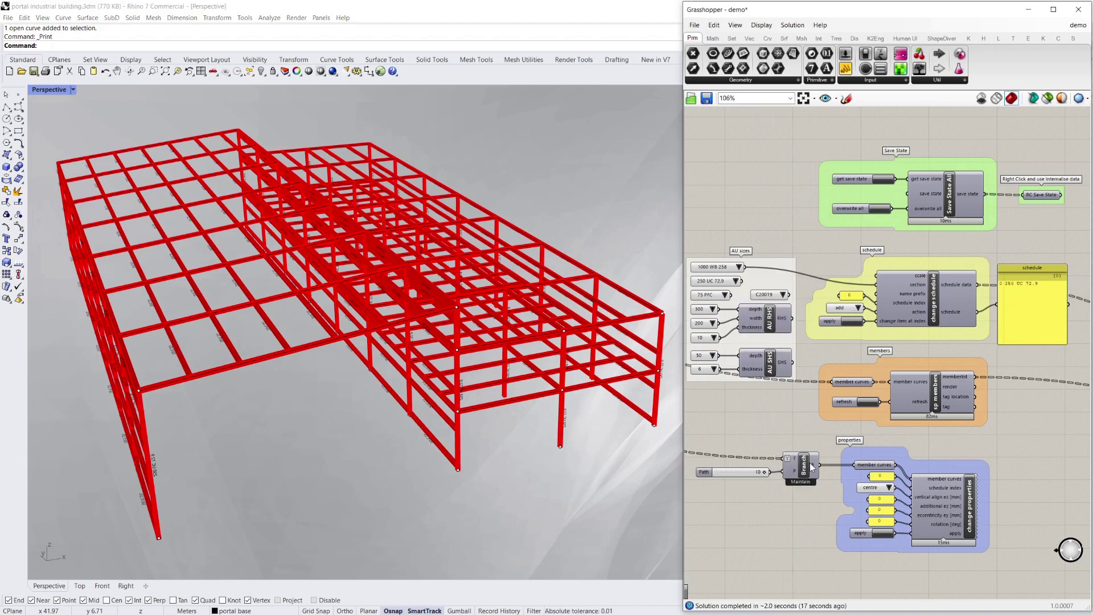
{"action": "left_click", "coordinate": [739, 267]}
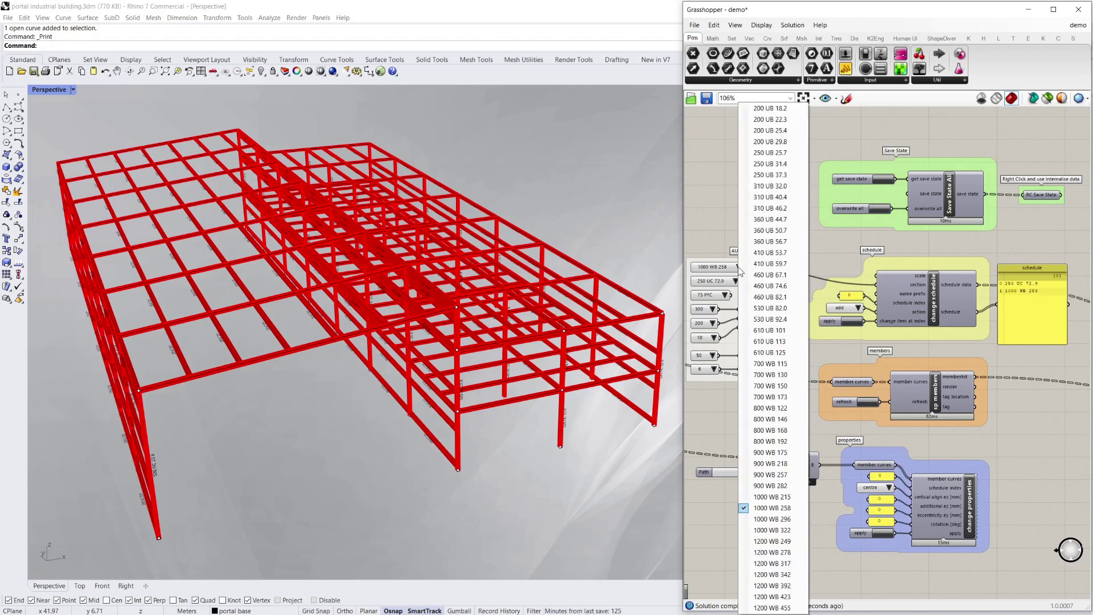
{"action": "left_click", "coordinate": [795, 265]}
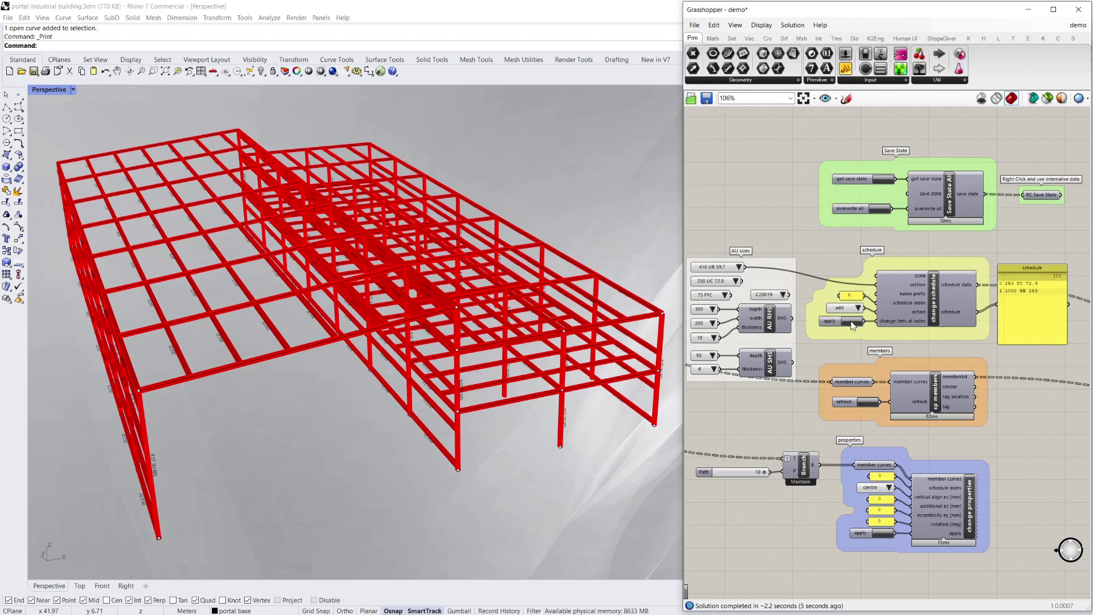
{"action": "left_click", "coordinate": [740, 267]}
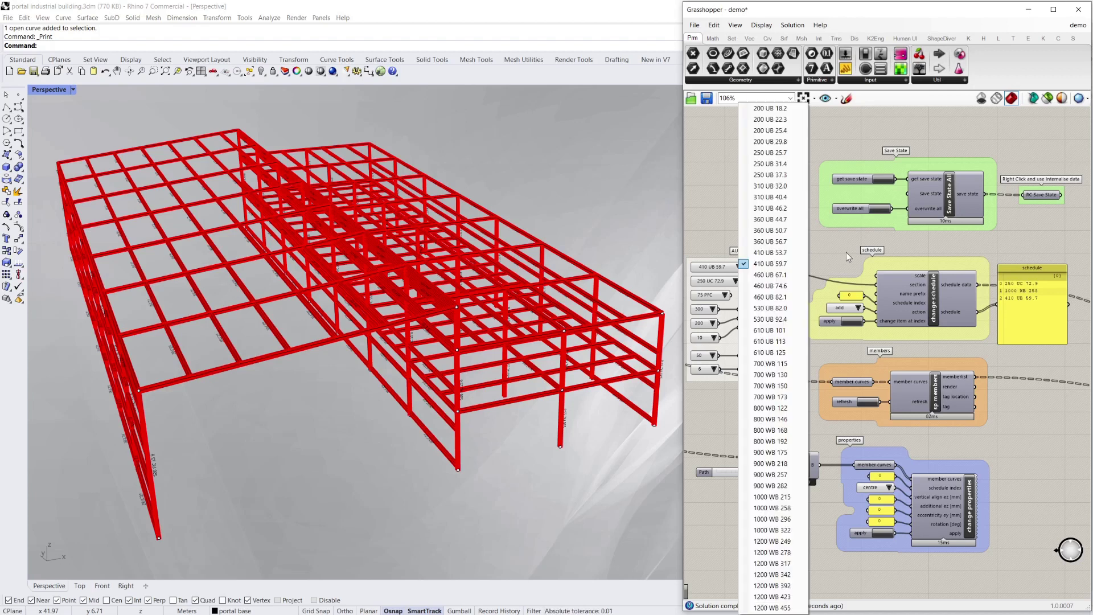
{"action": "left_click", "coordinate": [780, 342]}
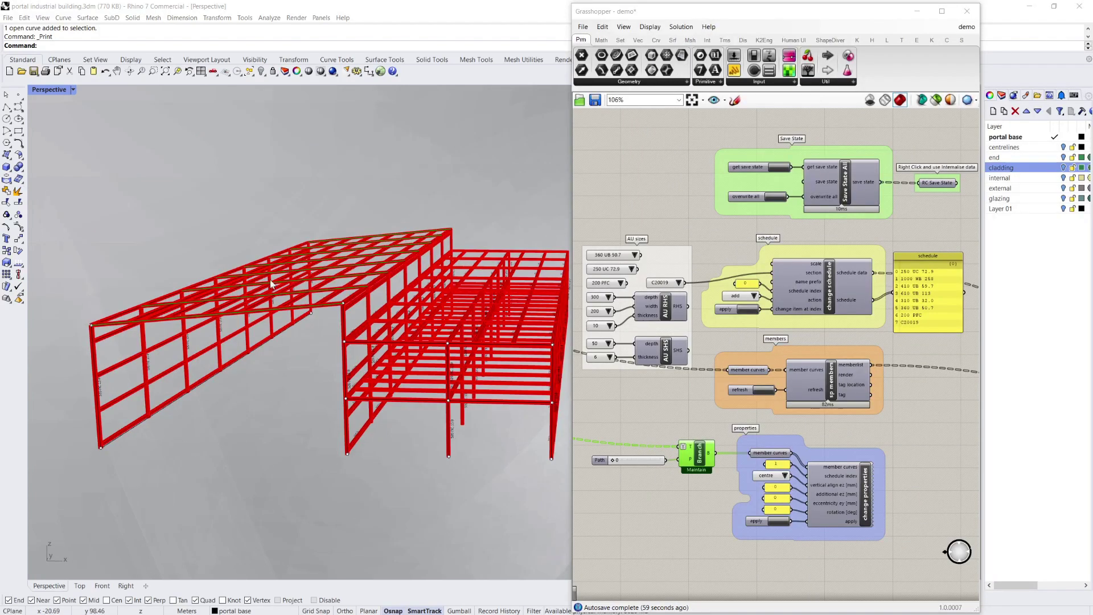
Apply schedule index 1, the 1000 WB 258 section, to the roof rafters in branch path 0
{"action": "right_click_drag", "start_coordinate": [327, 344], "coordinate": [342, 348]}
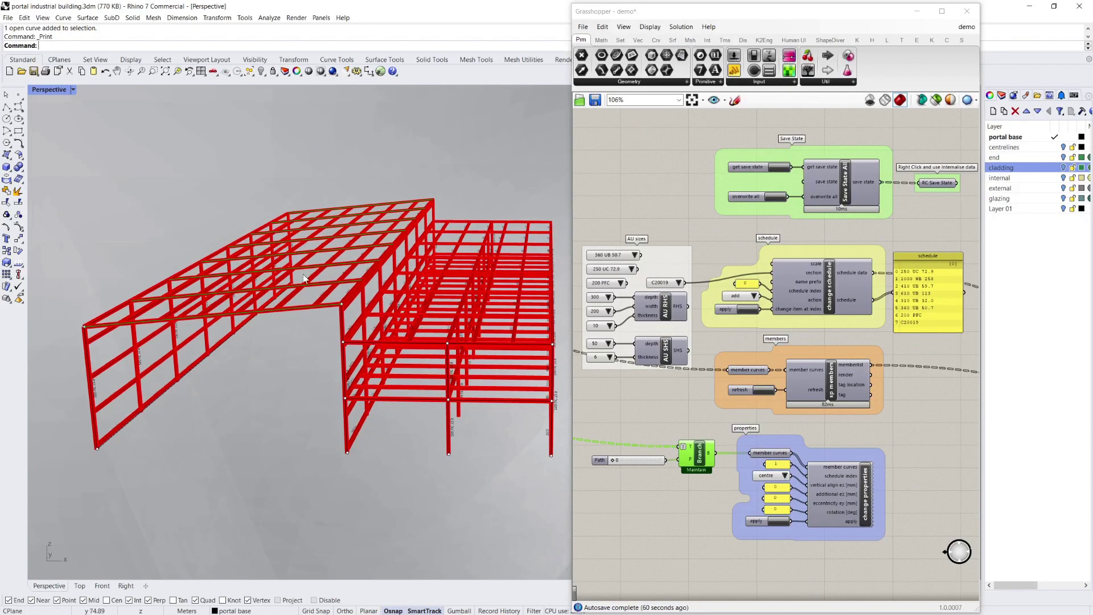
{"action": "right_click_drag", "start_coordinate": [274, 405], "coordinate": [275, 398]}
{"action": "left_click", "coordinate": [696, 447]}
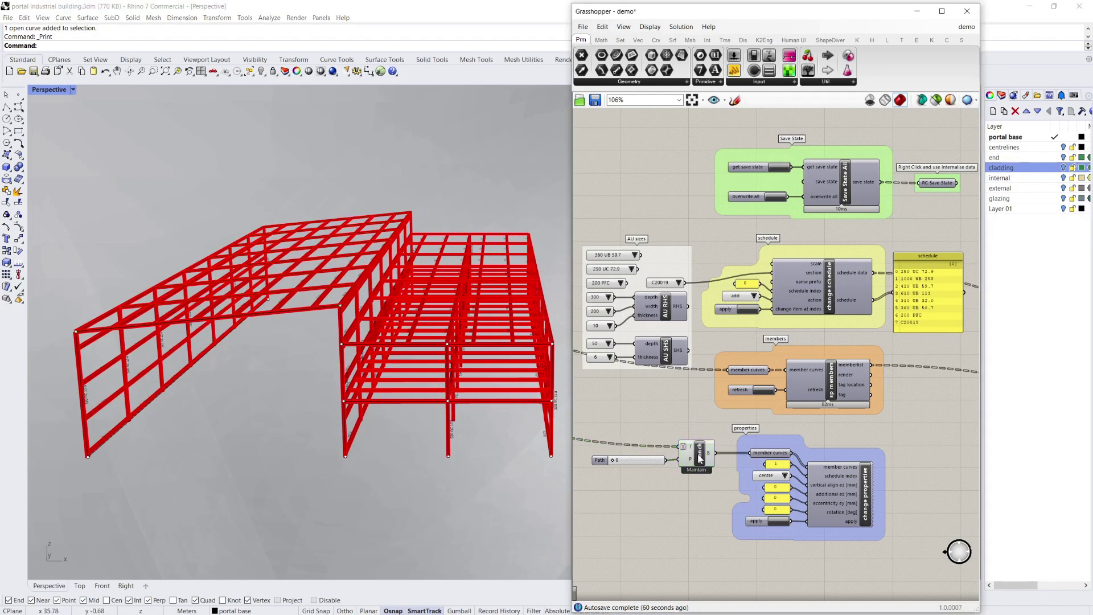
{"action": "mouse_move", "coordinate": [692, 449]}
{"action": "left_click", "coordinate": [701, 460]}
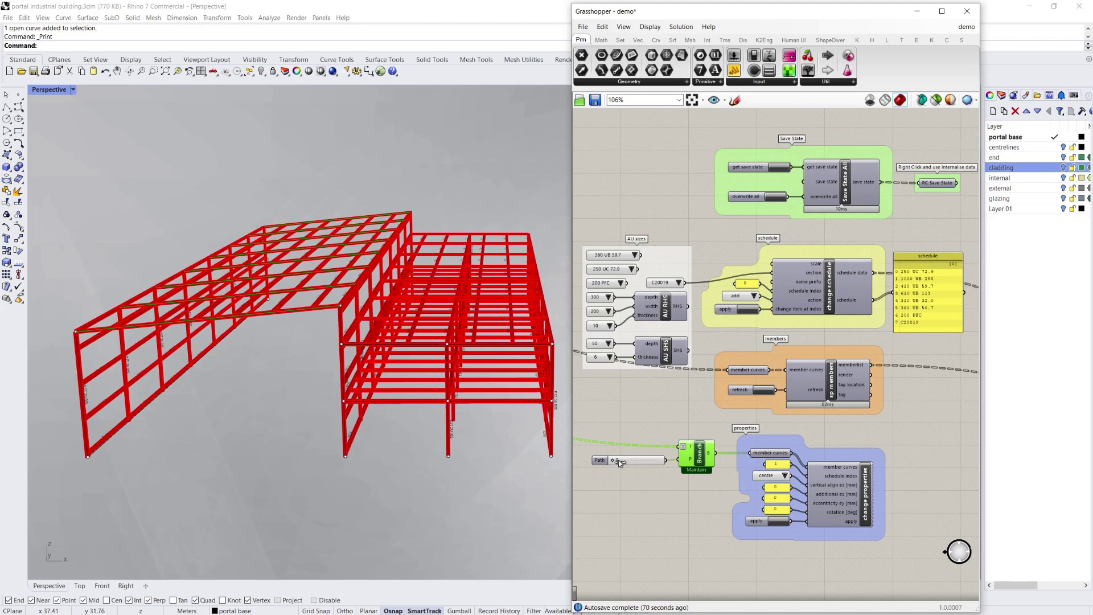
{"action": "mouse_move", "coordinate": [618, 460]}
{"action": "left_mouse_down"}
{"action": "mouse_move", "coordinate": [629, 460]}
{"action": "mouse_move", "coordinate": [615, 457]}
{"action": "left_mouse_up"}
{"action": "right_click_drag", "start_coordinate": [319, 373], "coordinate": [373, 380]}
{"action": "left_click", "coordinate": [641, 399]}
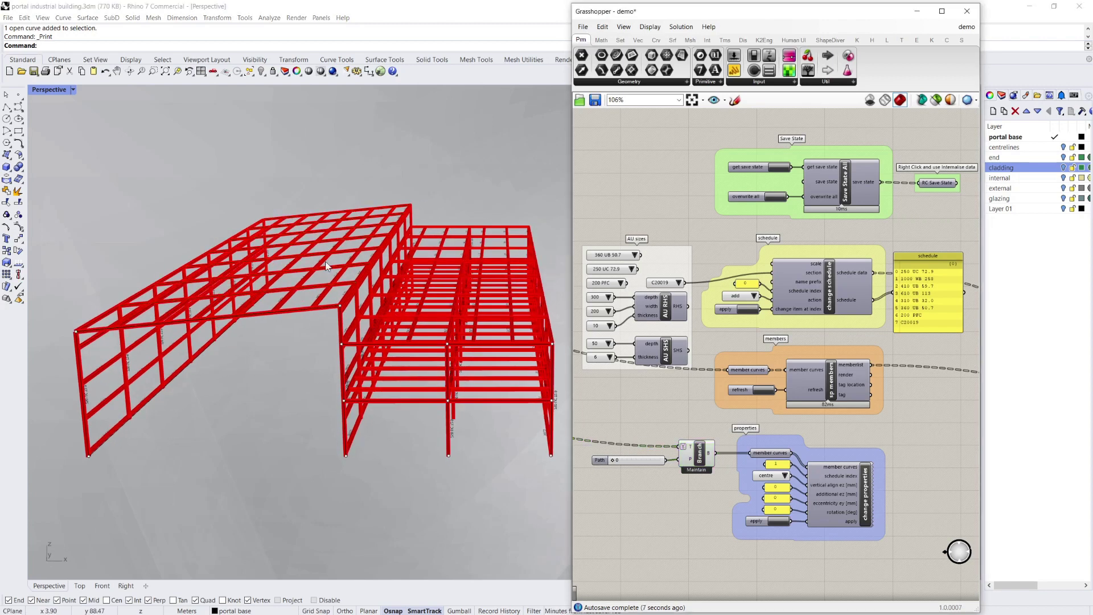
{"action": "left_click", "coordinate": [694, 456]}
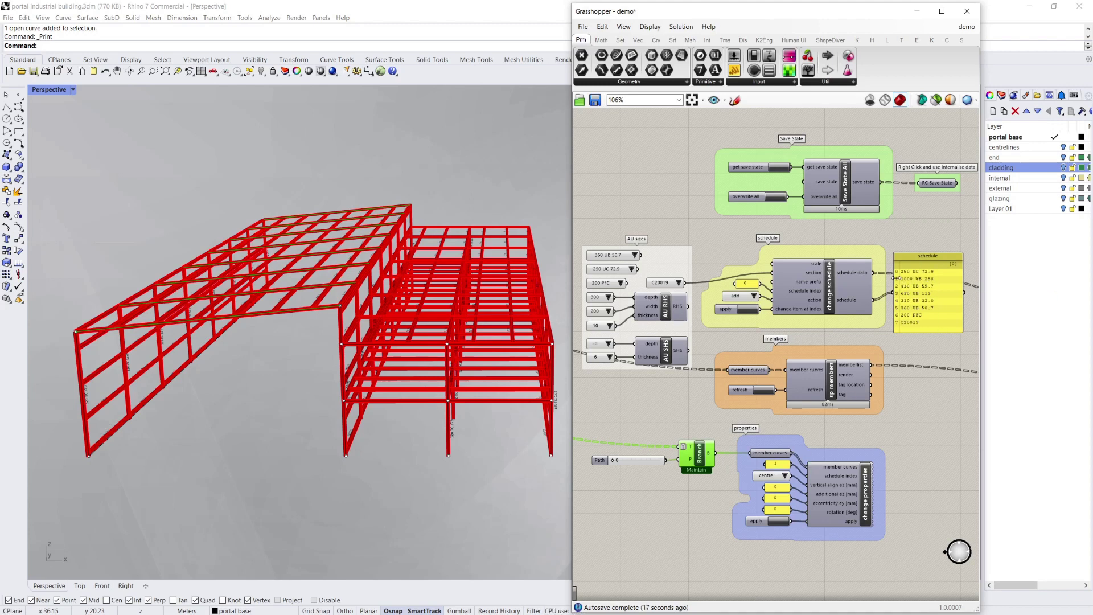
{"action": "left_click", "coordinate": [775, 522]}
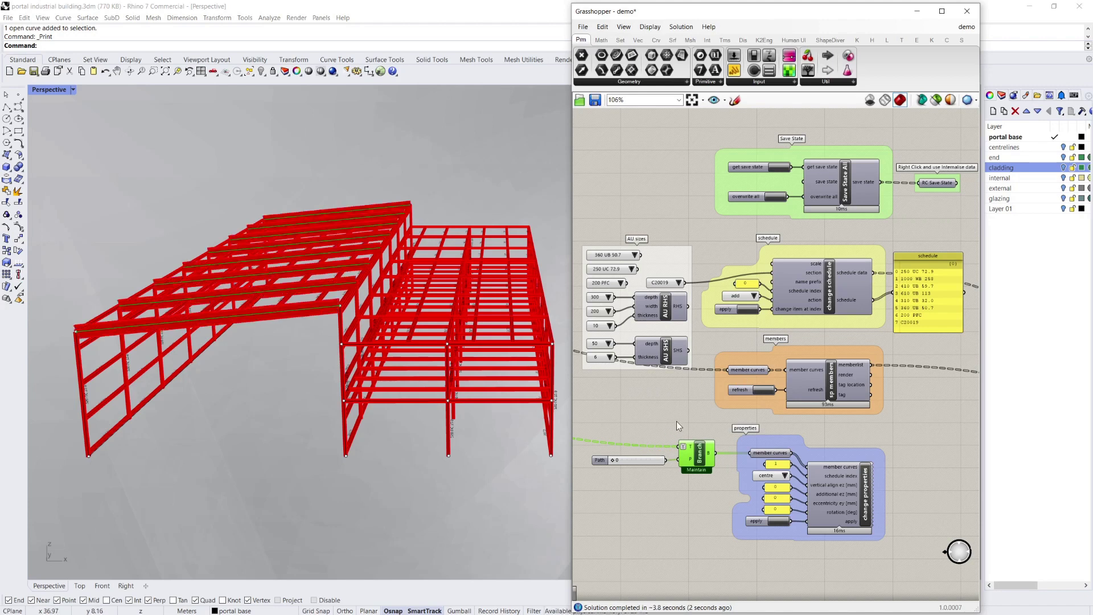
Show the cladding layer and examine how the enlarged rafters sit against the roof cladding
{"action": "right_click_drag", "start_coordinate": [226, 397], "coordinate": [219, 402]}
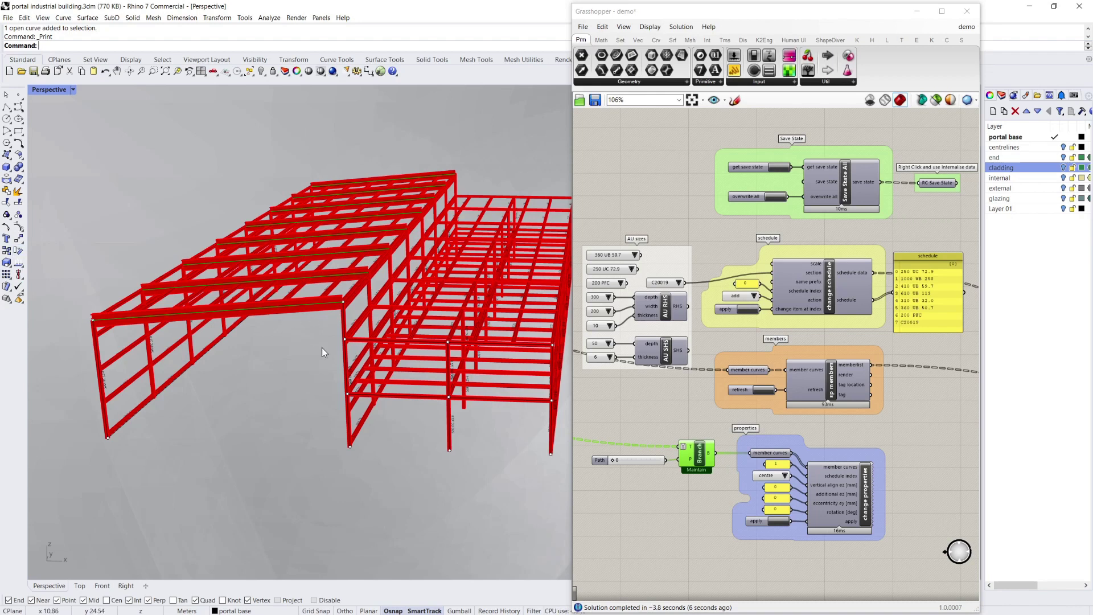
{"action": "scroll", "coordinate": [302, 325], "scroll_direction": "up", "scroll_amount": 3}
{"action": "right_click_drag", "start_coordinate": [302, 326], "coordinate": [78, 310]}
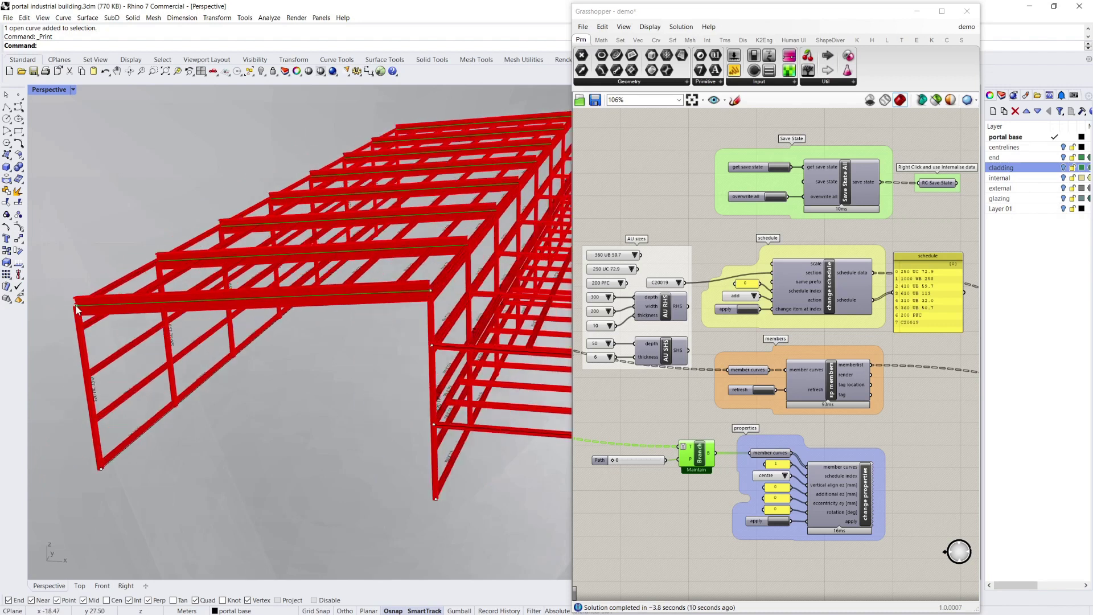
{"action": "scroll", "coordinate": [76, 306], "scroll_direction": "up", "scroll_amount": 8}
{"action": "scroll", "coordinate": [282, 318], "scroll_direction": "down", "scroll_amount": 6}
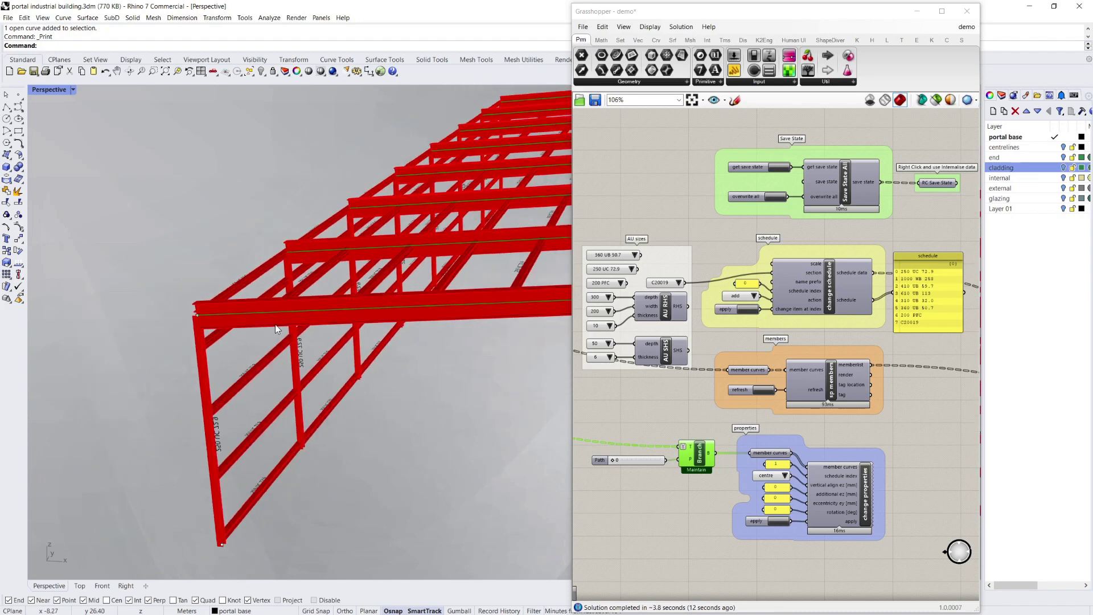
{"action": "scroll", "coordinate": [279, 330], "scroll_direction": "down", "scroll_amount": 5}
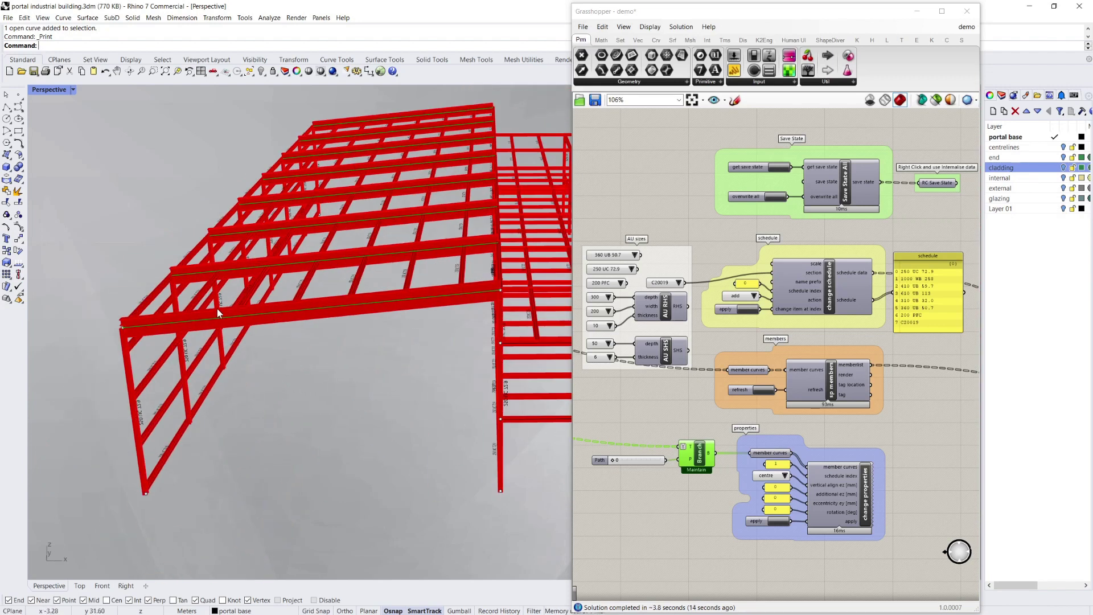
{"action": "right_click_drag", "start_coordinate": [217, 309], "coordinate": [436, 331]}
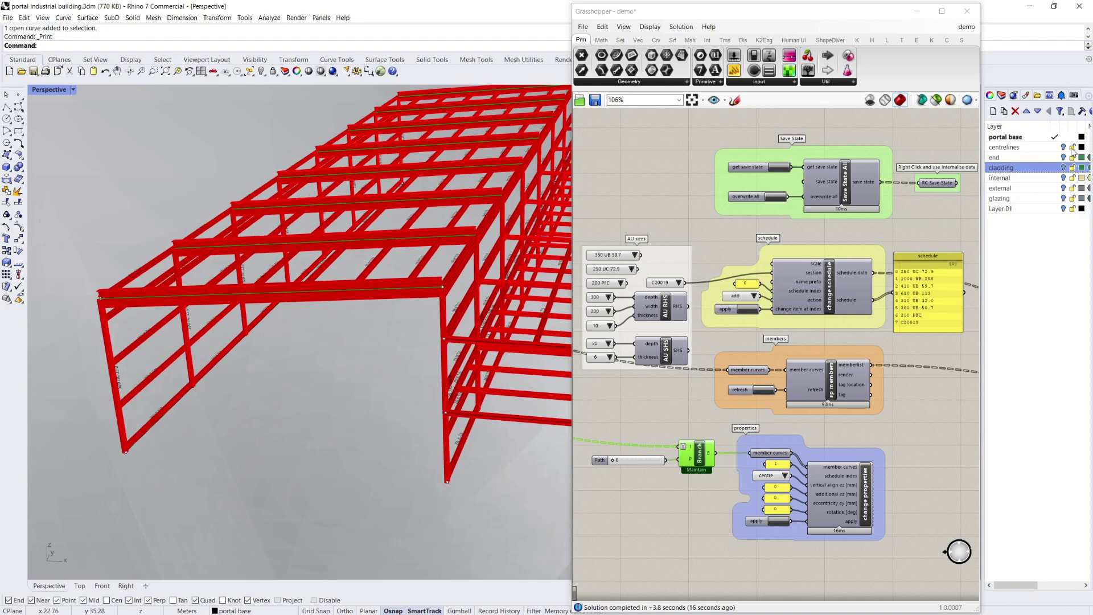
{"action": "left_click", "coordinate": [1063, 168]}
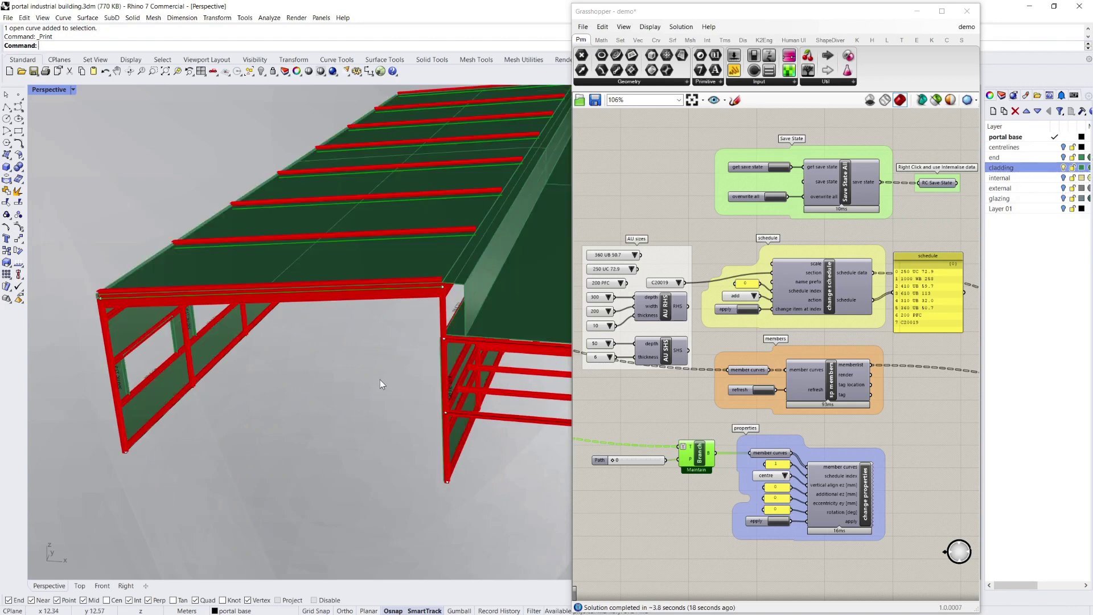
{"action": "right_click_drag", "start_coordinate": [381, 384], "coordinate": [419, 337]}
{"action": "mouse_move", "coordinate": [381, 288]}
{"action": "right_mouse_down"}
{"action": "mouse_move", "coordinate": [374, 388]}
{"action": "mouse_move", "coordinate": [320, 362]}
{"action": "mouse_move", "coordinate": [286, 400]}
{"action": "mouse_move", "coordinate": [382, 272]}
{"action": "right_mouse_up"}
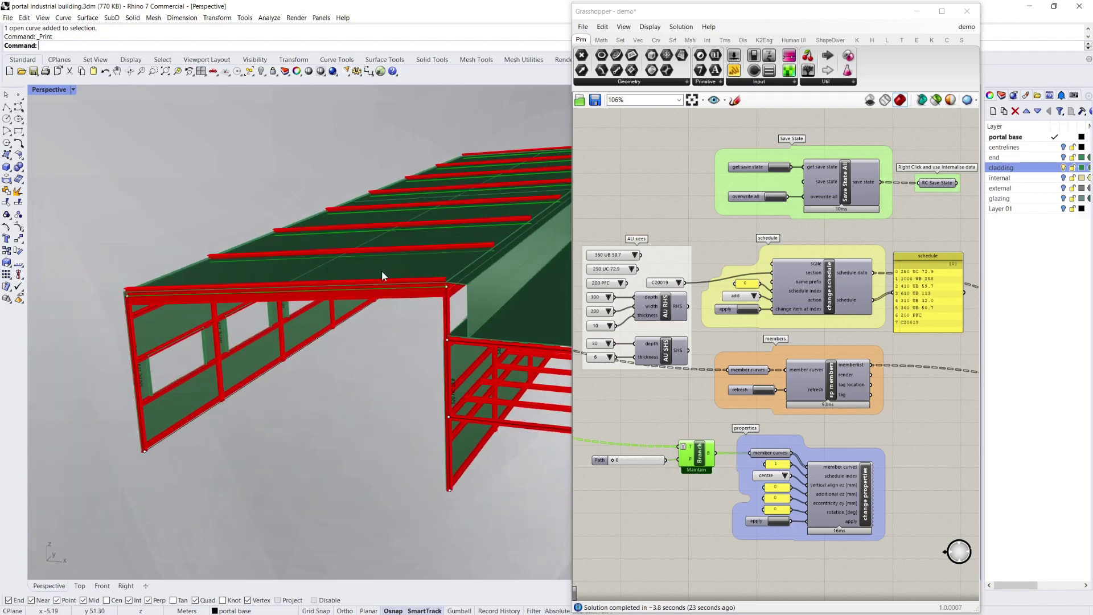
Set the rafters' vertical alignment to top, apply it, and check the rafters beneath the roof cladding
{"action": "left_click", "coordinate": [785, 475]}
{"action": "left_click", "coordinate": [803, 494]}
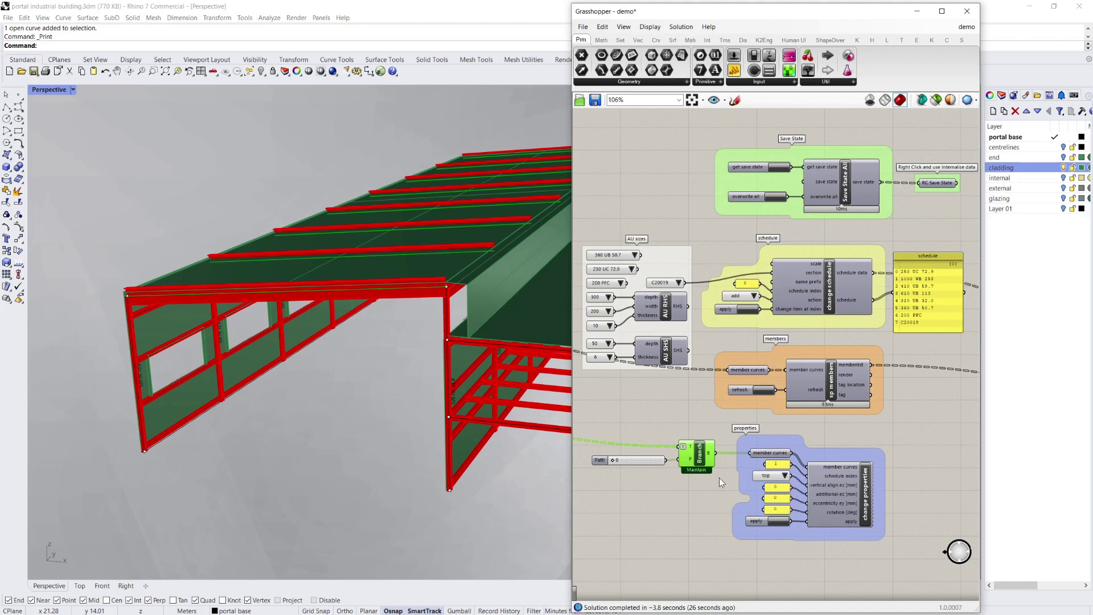
{"action": "right_click_drag", "start_coordinate": [340, 310], "coordinate": [399, 356]}
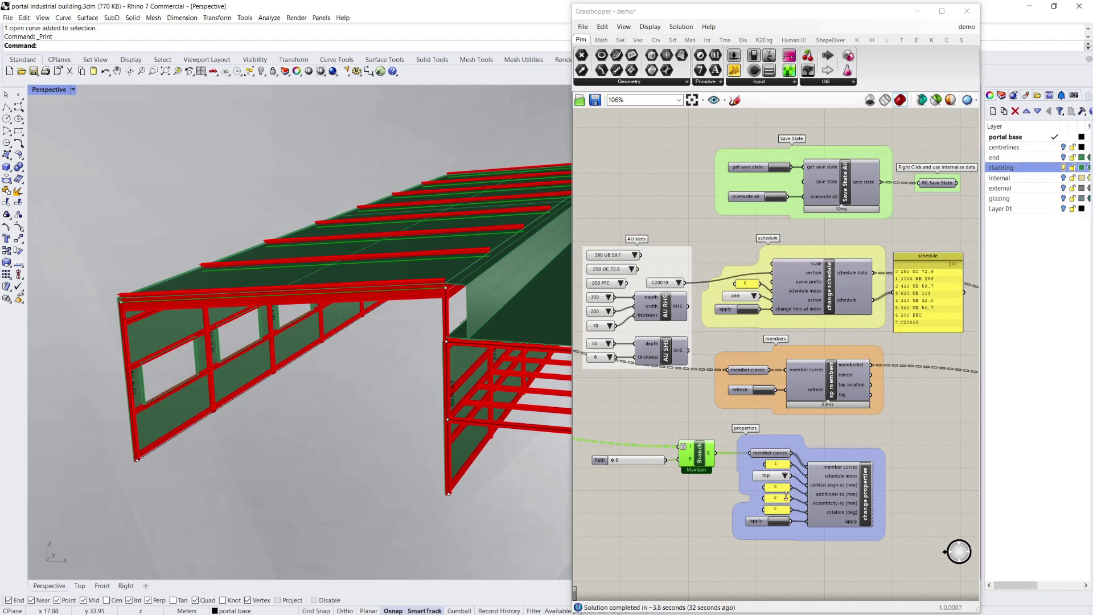
{"action": "left_click", "coordinate": [780, 522]}
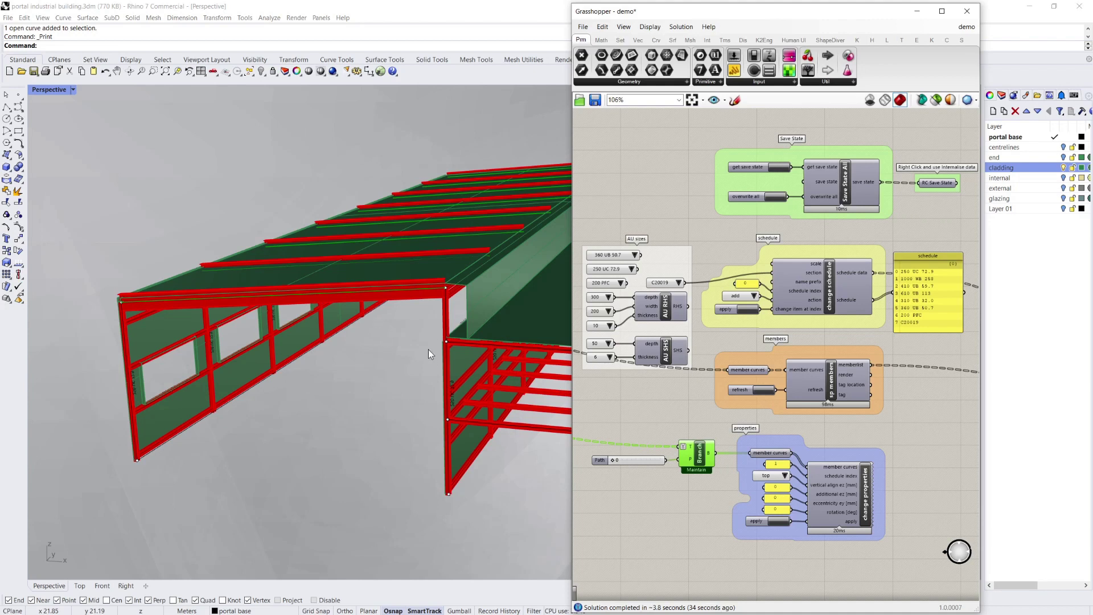
{"action": "right_click_drag", "start_coordinate": [381, 361], "coordinate": [391, 336]}
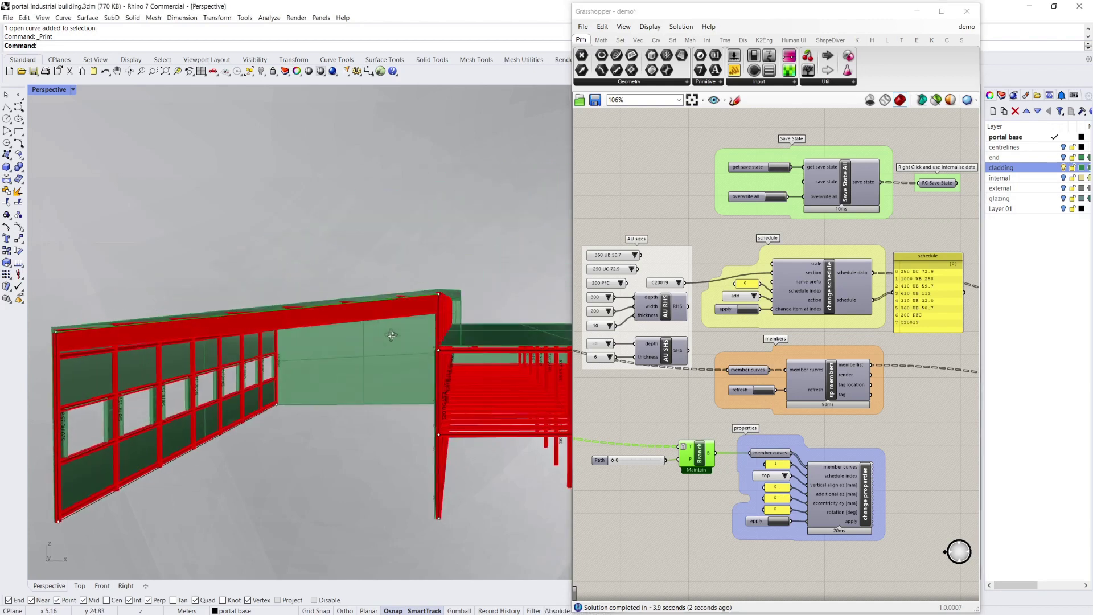
{"action": "scroll", "coordinate": [402, 291], "scroll_direction": "up", "scroll_amount": 4}
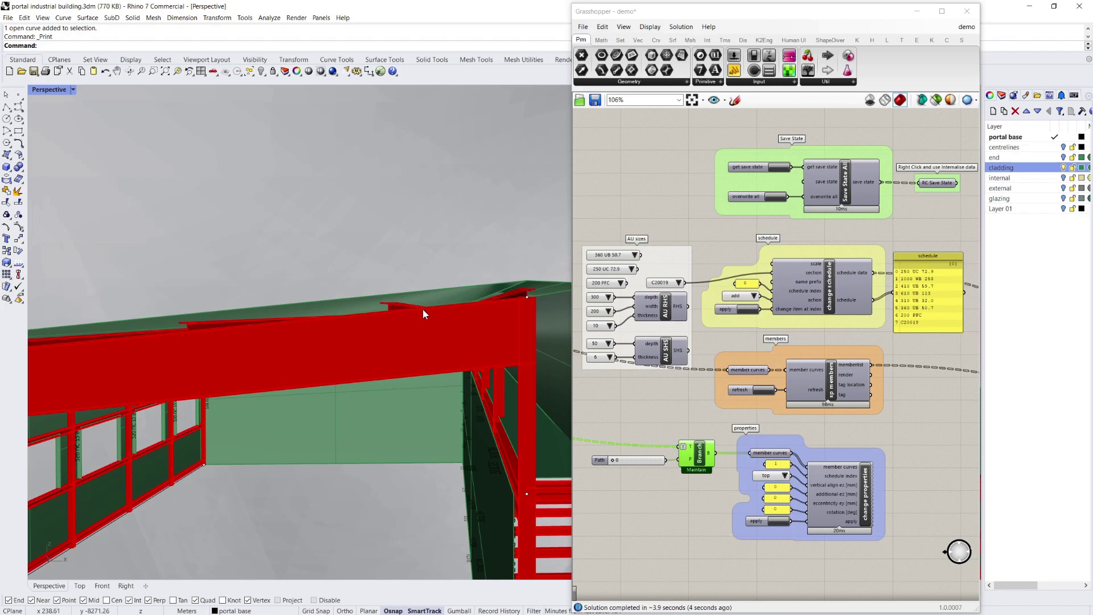
{"action": "scroll", "coordinate": [393, 305], "scroll_direction": "down", "scroll_amount": 3}
{"action": "scroll", "coordinate": [410, 405], "scroll_direction": "down", "scroll_amount": 3}
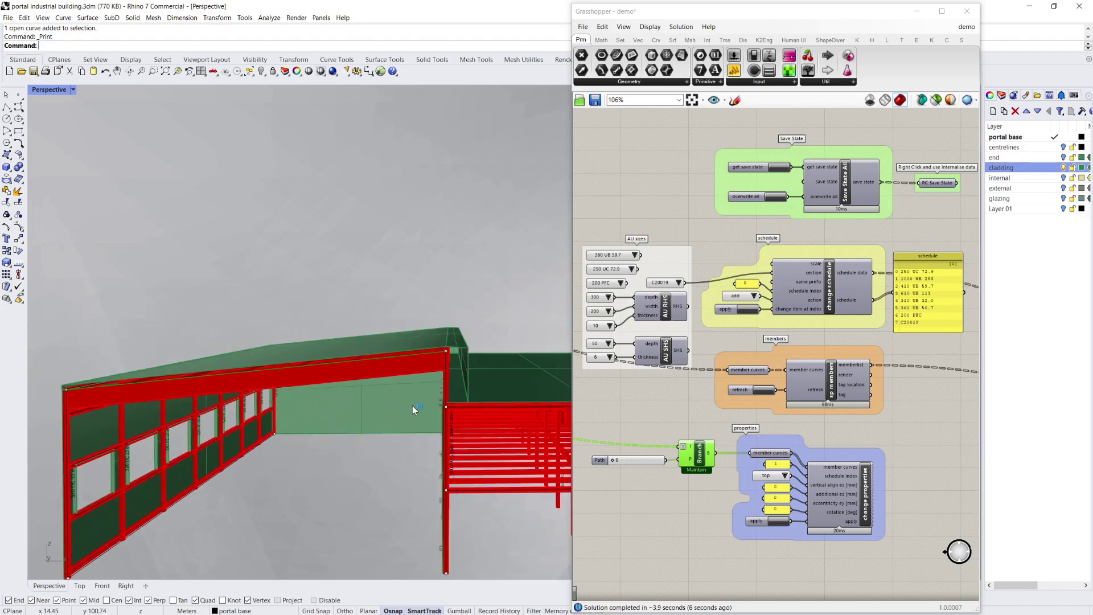
{"action": "scroll", "coordinate": [410, 407], "scroll_direction": "down", "scroll_amount": 2}
{"action": "right_click_drag", "start_coordinate": [392, 411], "coordinate": [368, 447]}
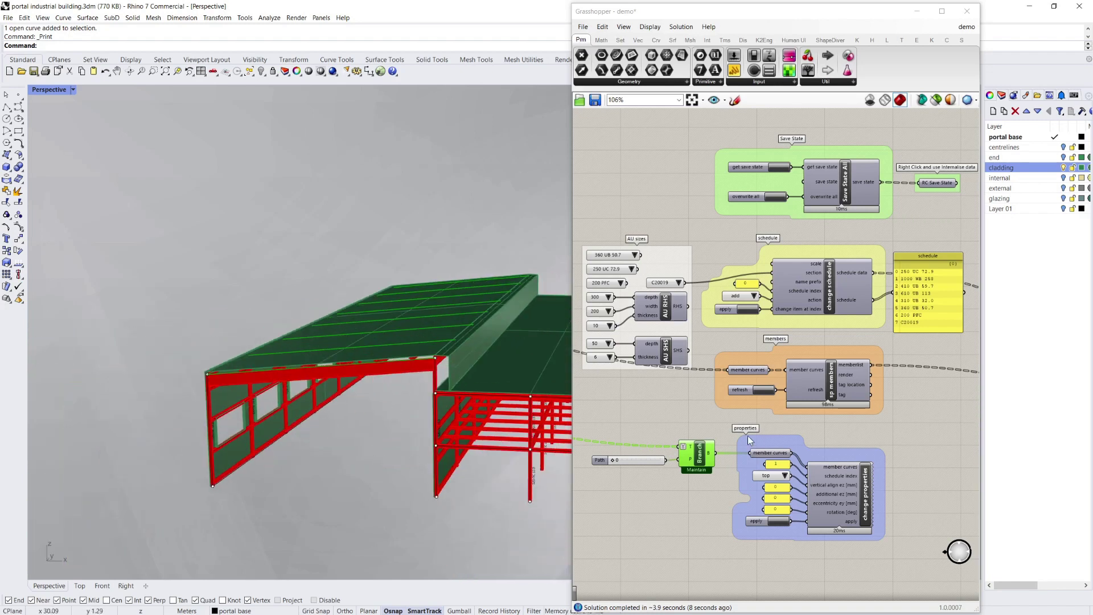
Set the branch path to 1 and apply the 1000 WB 258 section, aligned top, to the portal columns
{"action": "double_click", "coordinate": [621, 459]}
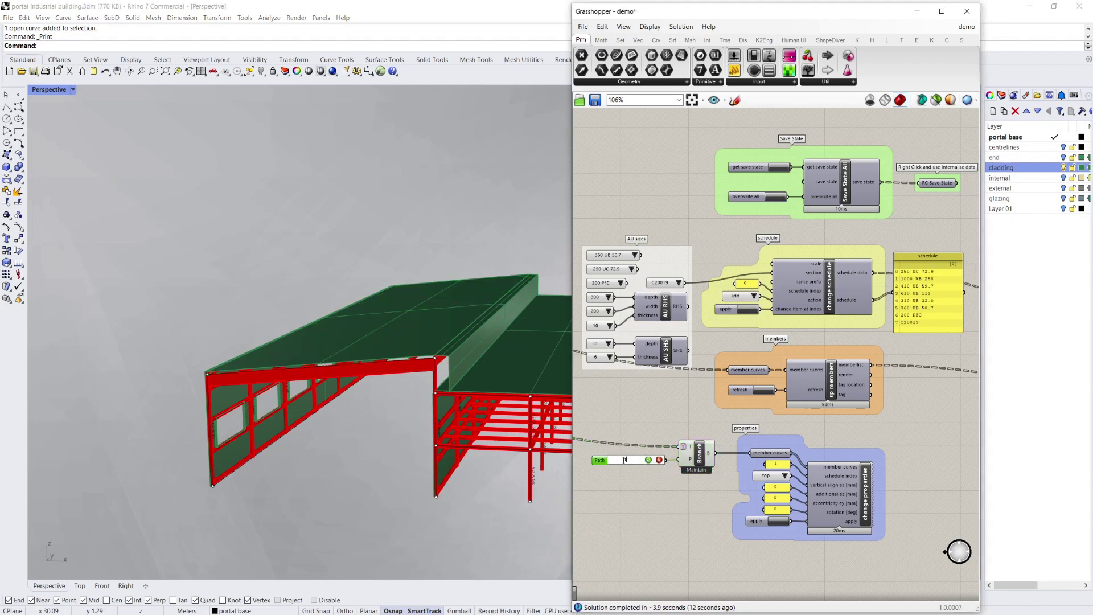
{"action": "type", "text": "1"}
{"action": "left_click", "coordinate": [649, 460]}
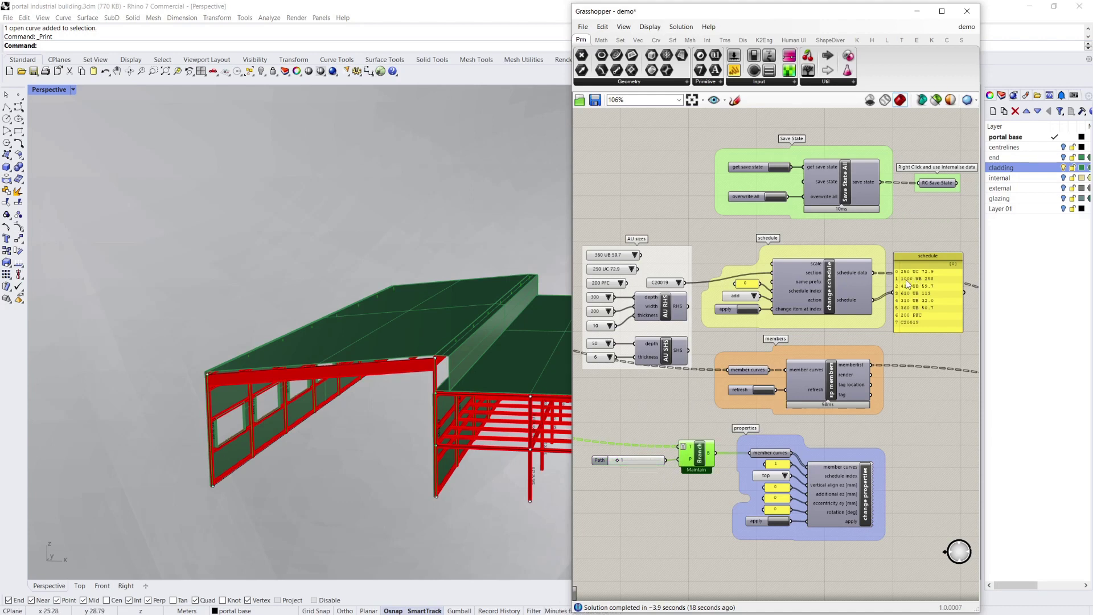
{"action": "left_click", "coordinate": [784, 522]}
{"action": "left_click", "coordinate": [772, 391]}
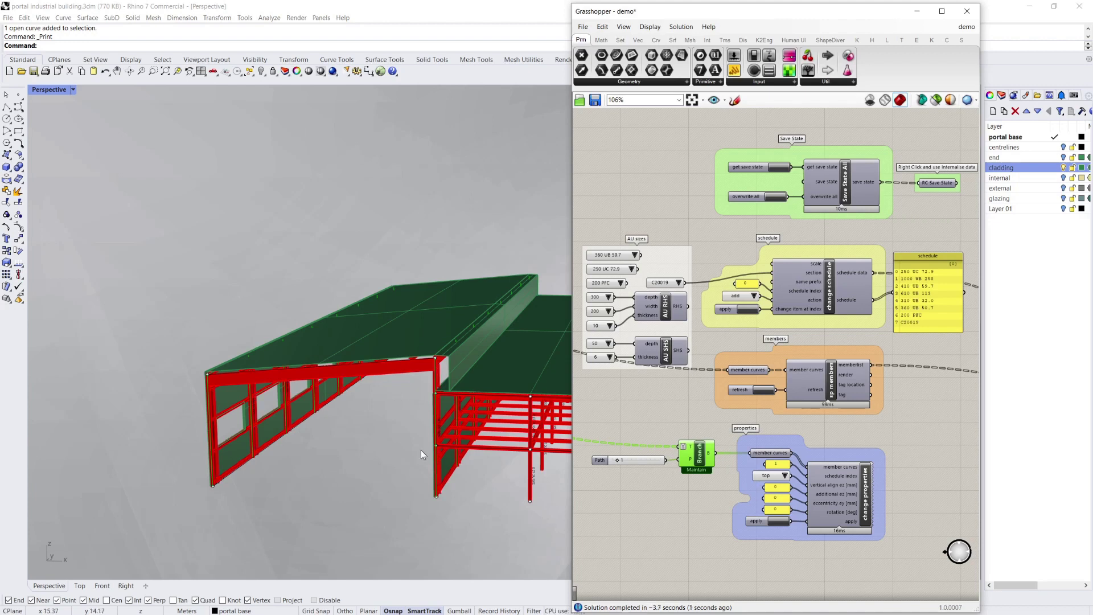
{"action": "right_click_drag", "start_coordinate": [341, 510], "coordinate": [275, 483]}
{"action": "scroll", "coordinate": [251, 391], "scroll_direction": "up", "scroll_amount": 8}
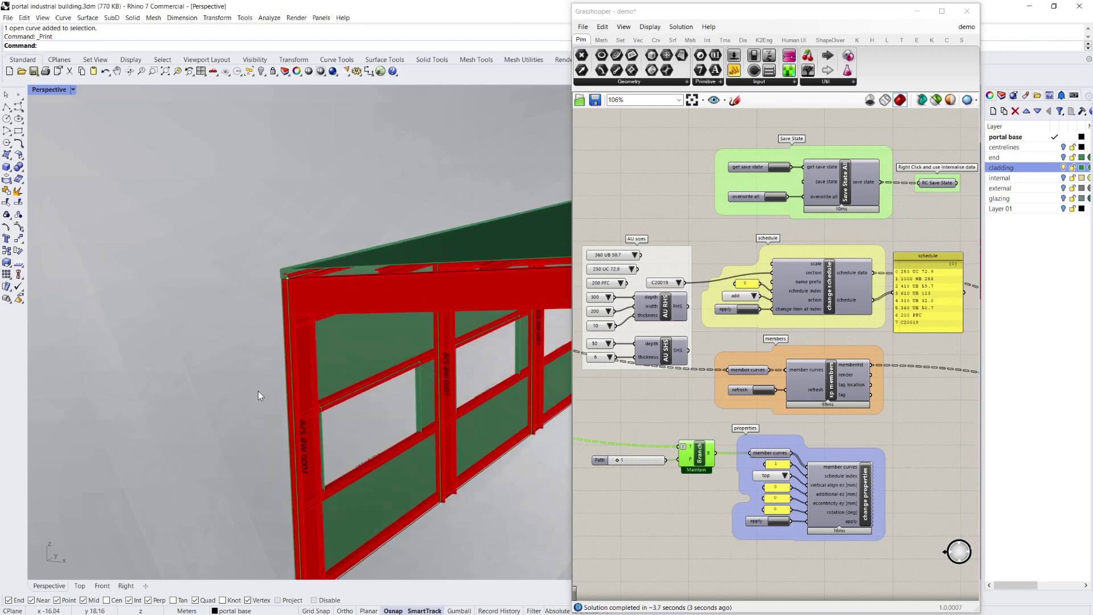
{"action": "right_click_drag", "start_coordinate": [307, 418], "coordinate": [389, 322]}
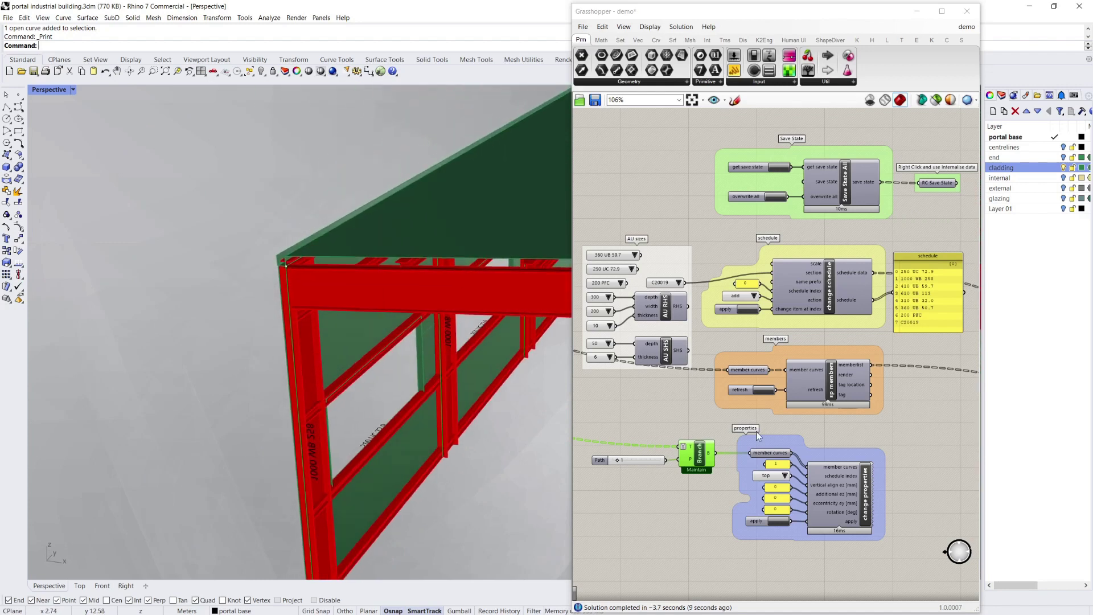
Set the portal columns' rotation to 90 degrees and apply it
{"action": "double_click", "coordinate": [781, 510]}
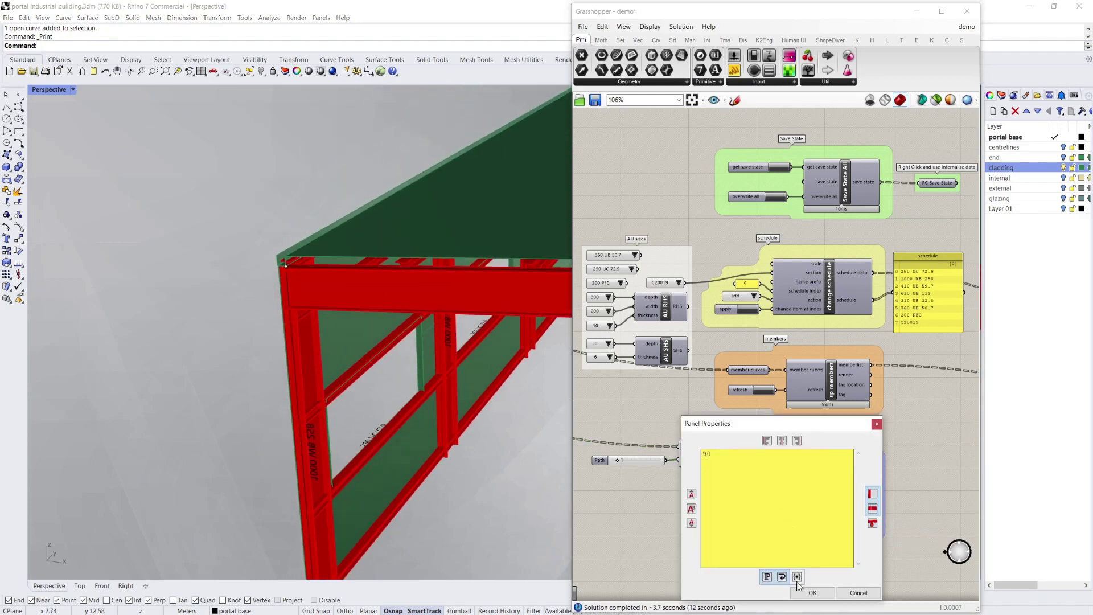
{"action": "left_click", "coordinate": [803, 594]}
{"action": "left_click", "coordinate": [782, 521]}
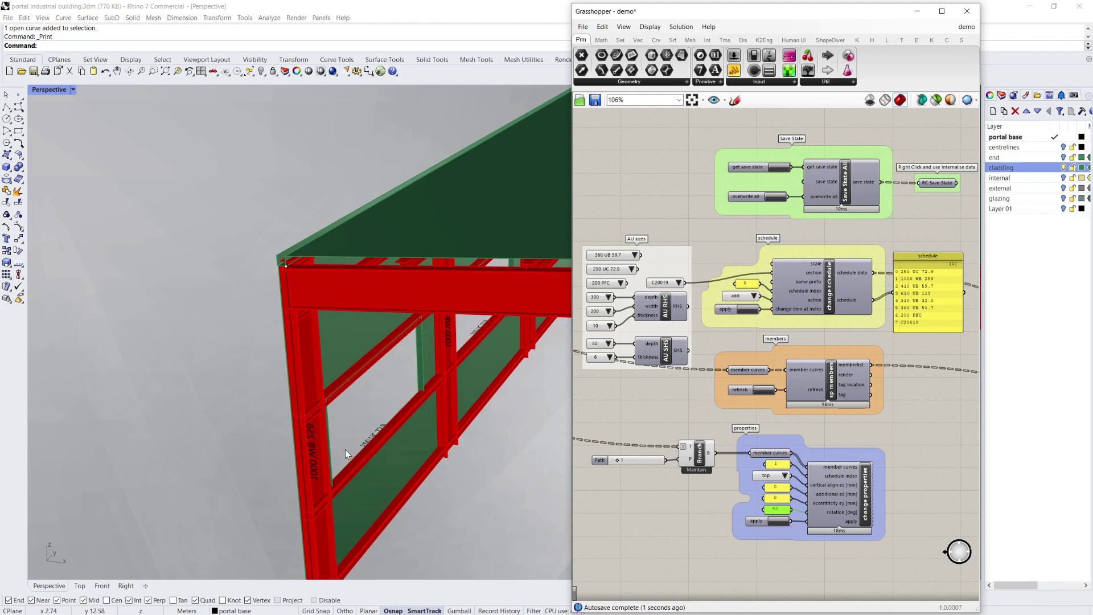
{"action": "left_click", "coordinate": [231, 412]}
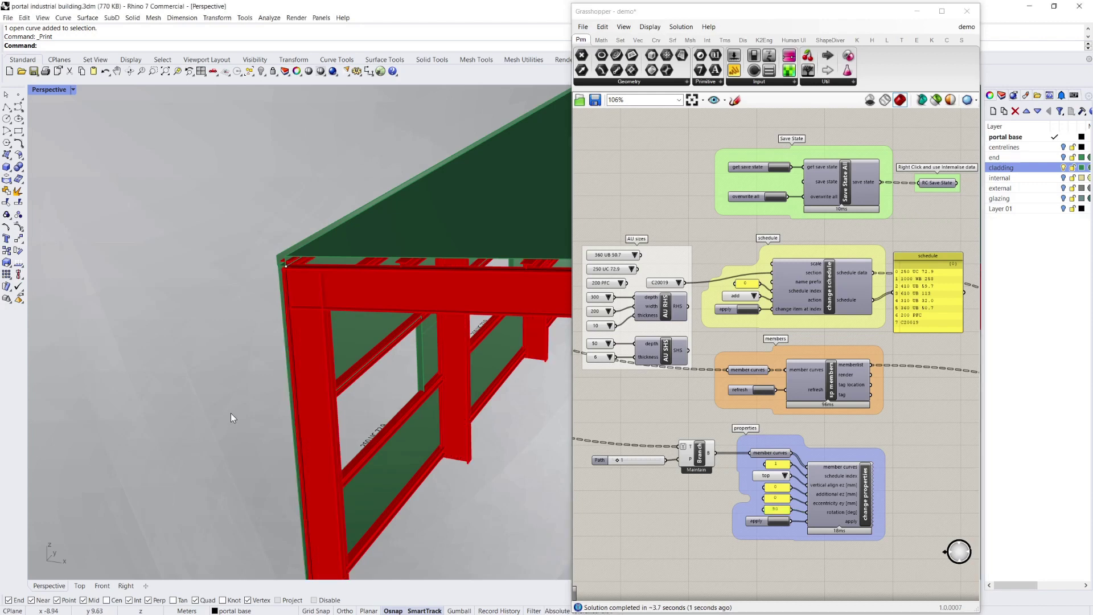
Examine the rotated columns at the portal corners and along the side walls against the cladding
{"action": "scroll", "coordinate": [228, 364], "scroll_direction": "down", "scroll_amount": 5}
{"action": "right_click_drag", "start_coordinate": [228, 363], "coordinate": [311, 449]}
{"action": "scroll", "coordinate": [322, 308], "scroll_direction": "up", "scroll_amount": 4}
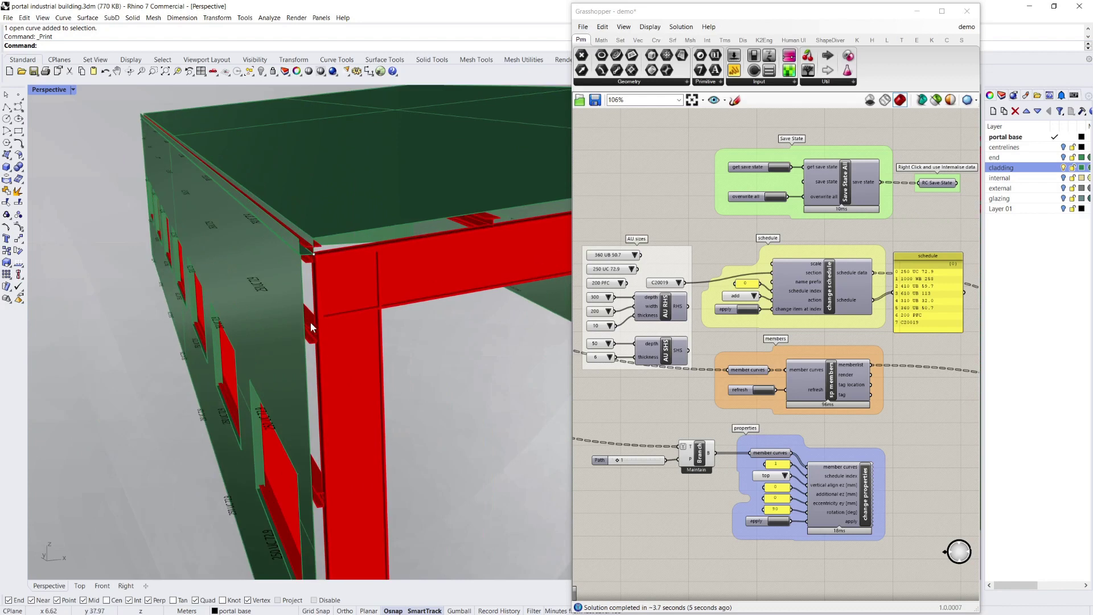
{"action": "scroll", "coordinate": [273, 429], "scroll_direction": "down", "scroll_amount": 6}
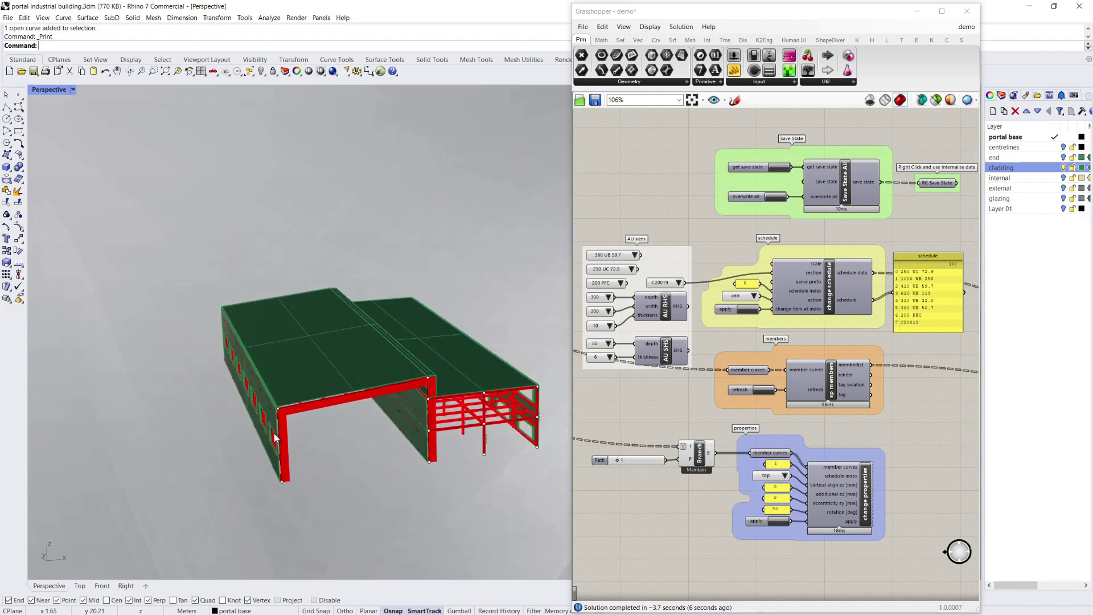
{"action": "scroll", "coordinate": [433, 408], "scroll_direction": "up", "scroll_amount": 6}
{"action": "mouse_move", "coordinate": [437, 403]}
{"action": "right_mouse_down"}
{"action": "mouse_move", "coordinate": [393, 389]}
{"action": "mouse_move", "coordinate": [461, 390]}
{"action": "mouse_move", "coordinate": [432, 396]}
{"action": "right_mouse_up"}
{"action": "scroll", "coordinate": [431, 395], "scroll_direction": "down", "scroll_amount": 10}
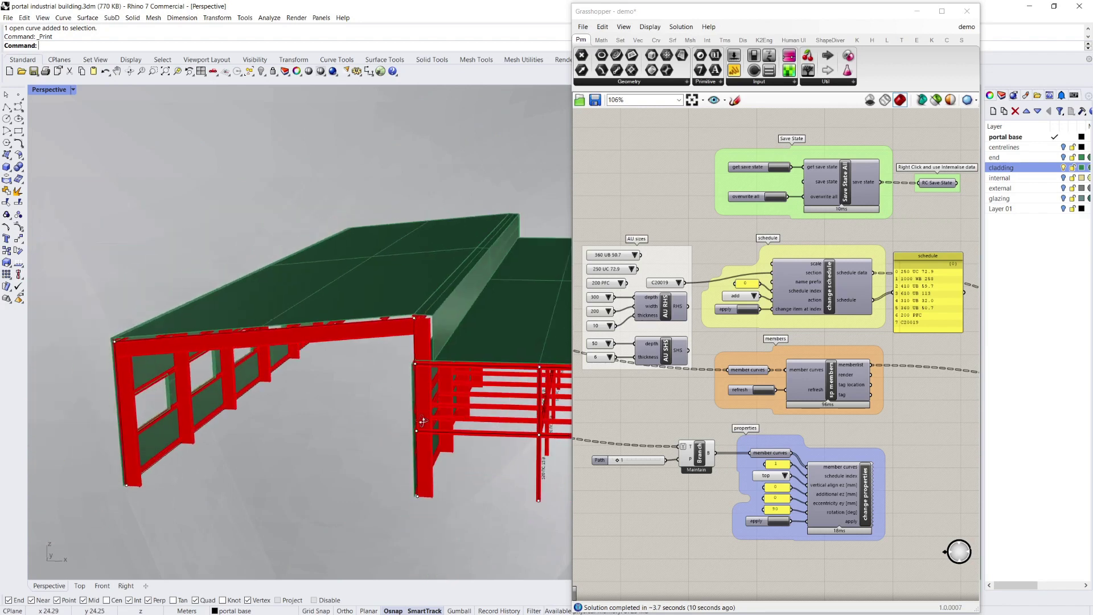
{"action": "scroll", "coordinate": [418, 429], "scroll_direction": "up", "scroll_amount": 10}
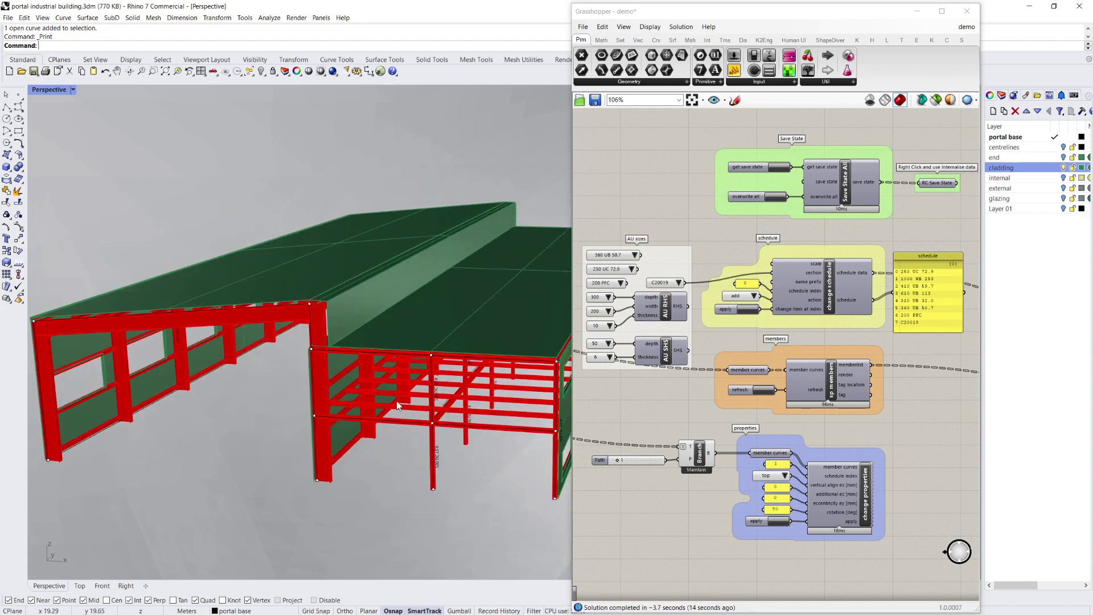
Display the Perspective view in Rendered mode with the cladding and internal layers shown
{"action": "right_click_drag", "start_coordinate": [472, 417], "coordinate": [332, 387]}
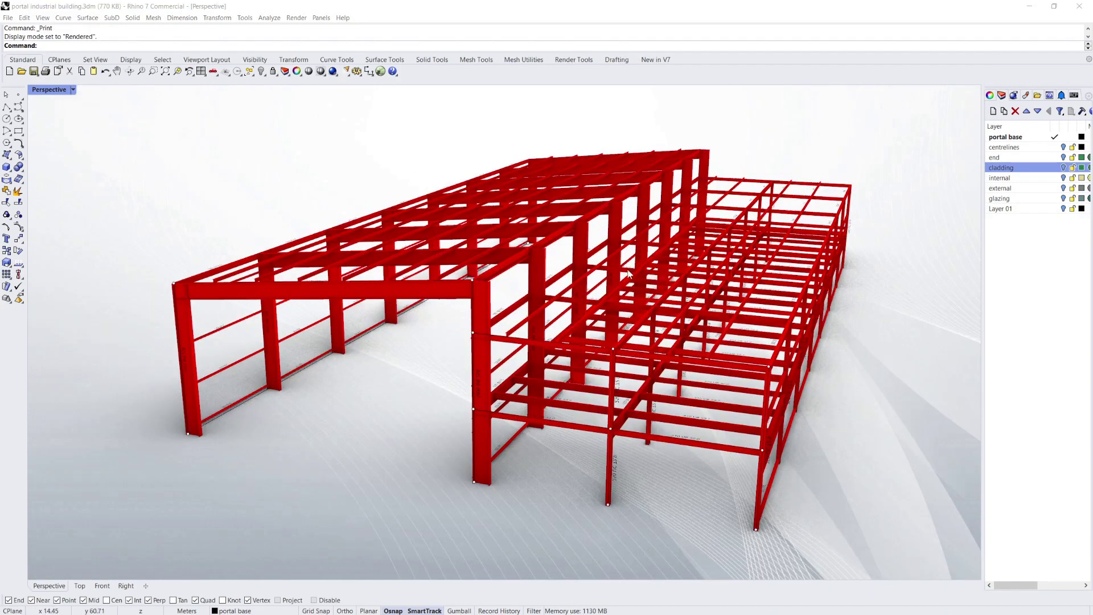
{"action": "right_click_drag", "start_coordinate": [398, 360], "coordinate": [762, 268]}
{"action": "left_click", "coordinate": [1058, 169]}
{"action": "left_click", "coordinate": [1063, 168]}
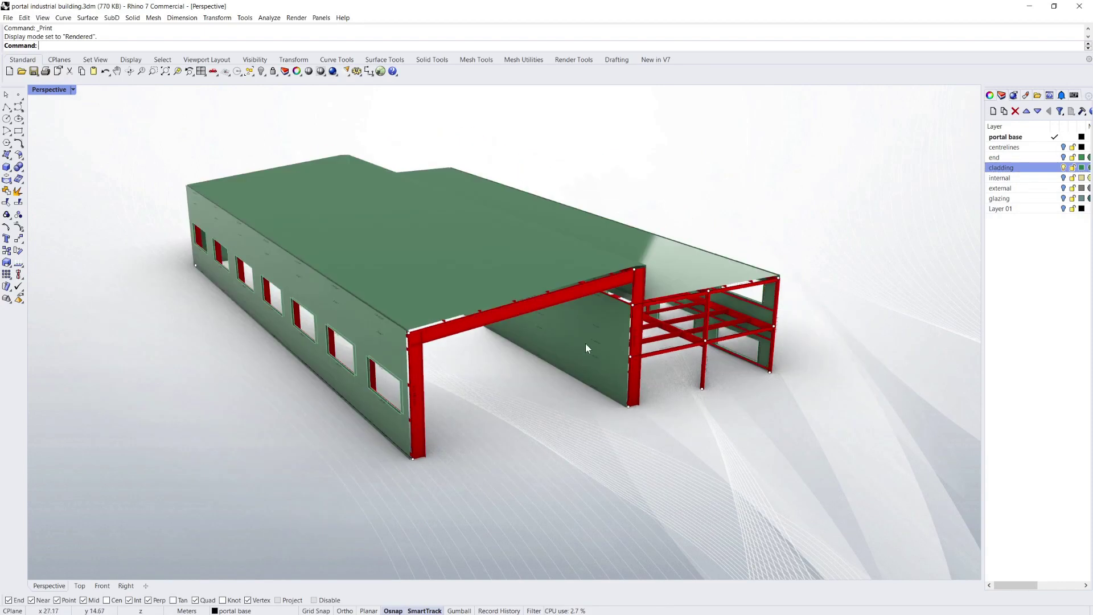
{"action": "left_click", "coordinate": [1063, 177]}
{"action": "right_click_drag", "start_coordinate": [589, 406], "coordinate": [742, 374]}
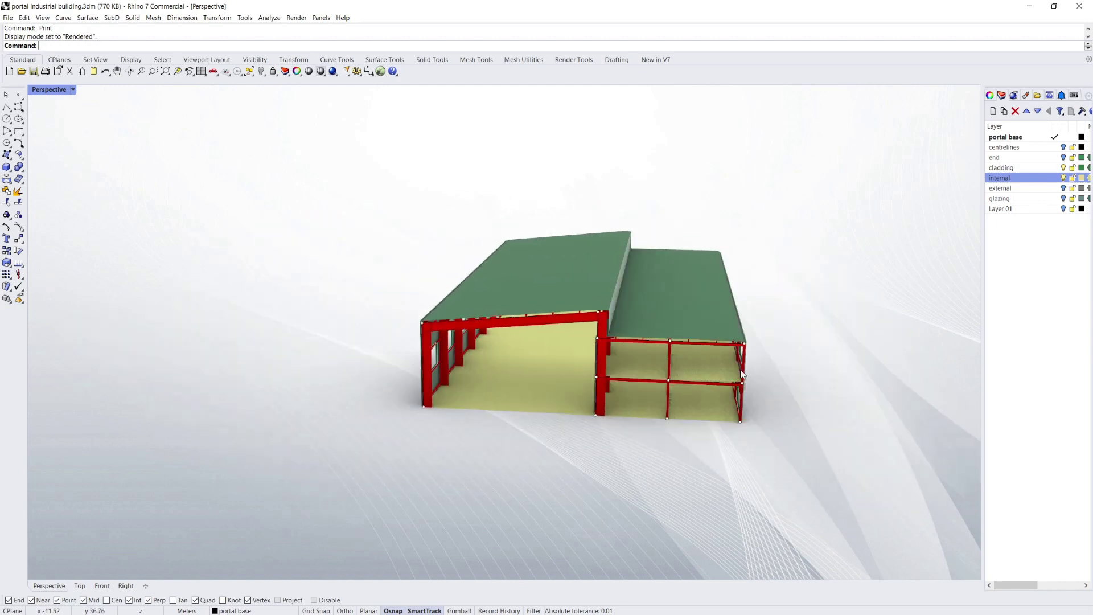
Examine the rendered portal building's frame, floors, roof and wall cladding from the open gable end and along both sides
{"action": "scroll", "coordinate": [742, 374], "scroll_direction": "up", "scroll_amount": 8}
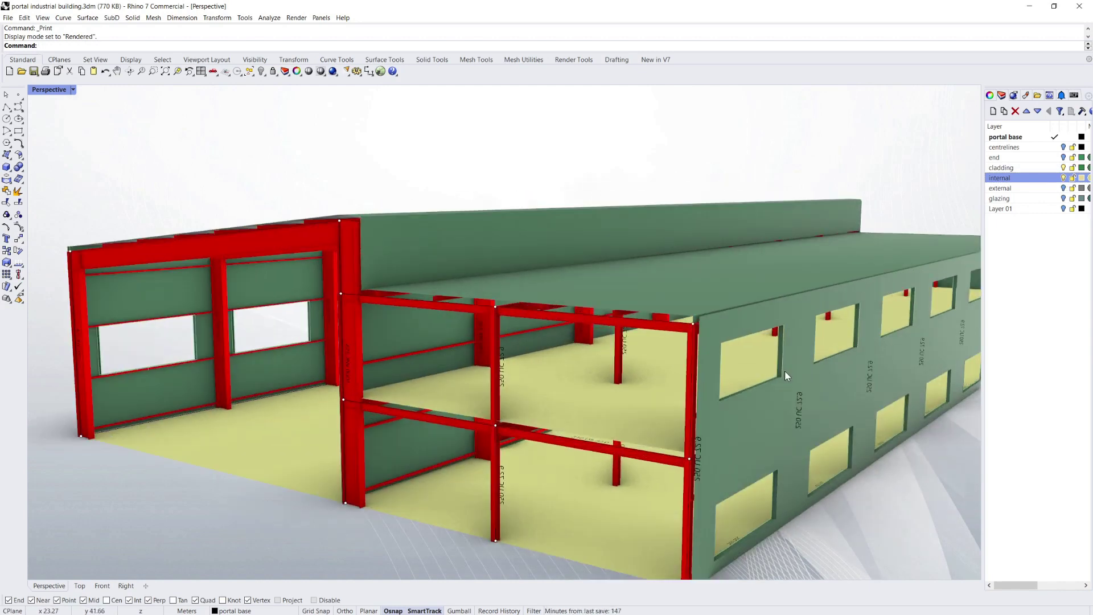
{"action": "scroll", "coordinate": [785, 370], "scroll_direction": "down", "scroll_amount": 4}
{"action": "right_click_drag", "start_coordinate": [592, 382], "coordinate": [788, 372]}
{"action": "scroll", "coordinate": [789, 372], "scroll_direction": "down", "scroll_amount": 1}
{"action": "scroll", "coordinate": [302, 282], "scroll_direction": "up", "scroll_amount": 4}
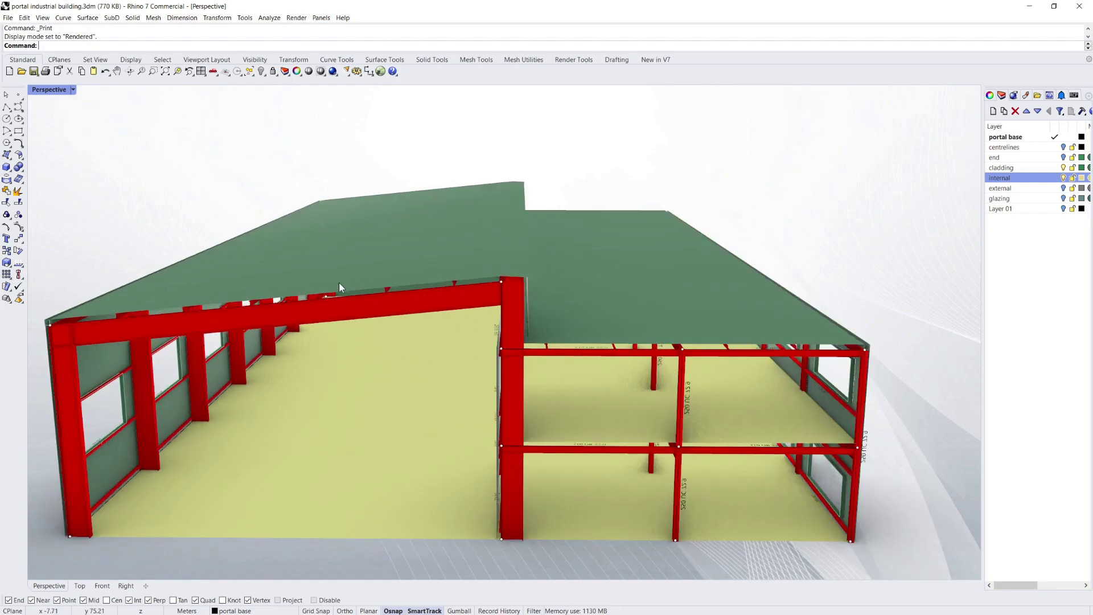
{"action": "scroll", "coordinate": [339, 282], "scroll_direction": "up", "scroll_amount": 3}
{"action": "scroll", "coordinate": [456, 325], "scroll_direction": "down", "scroll_amount": 2}
{"action": "right_click_drag", "start_coordinate": [584, 420], "coordinate": [678, 411]}
{"action": "scroll", "coordinate": [660, 398], "scroll_direction": "down", "scroll_amount": 7}
{"action": "scroll", "coordinate": [213, 453], "scroll_direction": "up", "scroll_amount": 4}
{"action": "right_click_drag", "start_coordinate": [479, 461], "coordinate": [551, 439]}
{"action": "scroll", "coordinate": [442, 429], "scroll_direction": "down", "scroll_amount": 5}
{"action": "scroll", "coordinate": [551, 440], "scroll_direction": "down", "scroll_amount": 4}
{"action": "scroll", "coordinate": [746, 433], "scroll_direction": "up", "scroll_amount": 6}
{"action": "right_click_drag", "start_coordinate": [753, 433], "coordinate": [745, 432]}
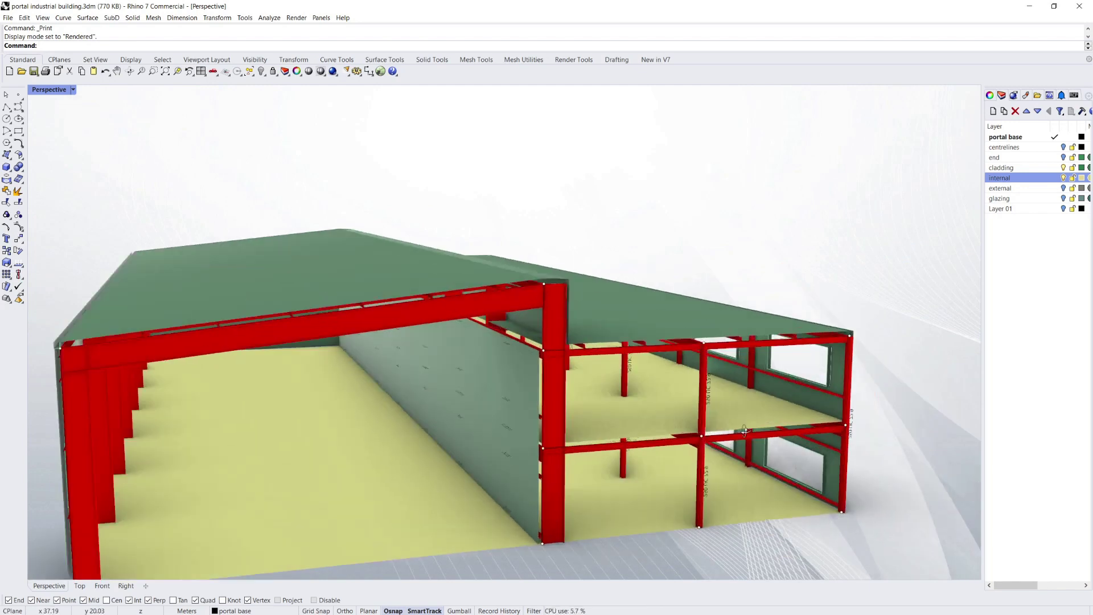
{"action": "scroll", "coordinate": [664, 409], "scroll_direction": "down", "scroll_amount": 3}
{"action": "scroll", "coordinate": [664, 409], "scroll_direction": "down", "scroll_amount": 2}
{"action": "right_click_drag", "start_coordinate": [664, 409], "coordinate": [657, 381]}
{"action": "right_click_drag", "start_coordinate": [381, 196], "coordinate": [413, 246]}
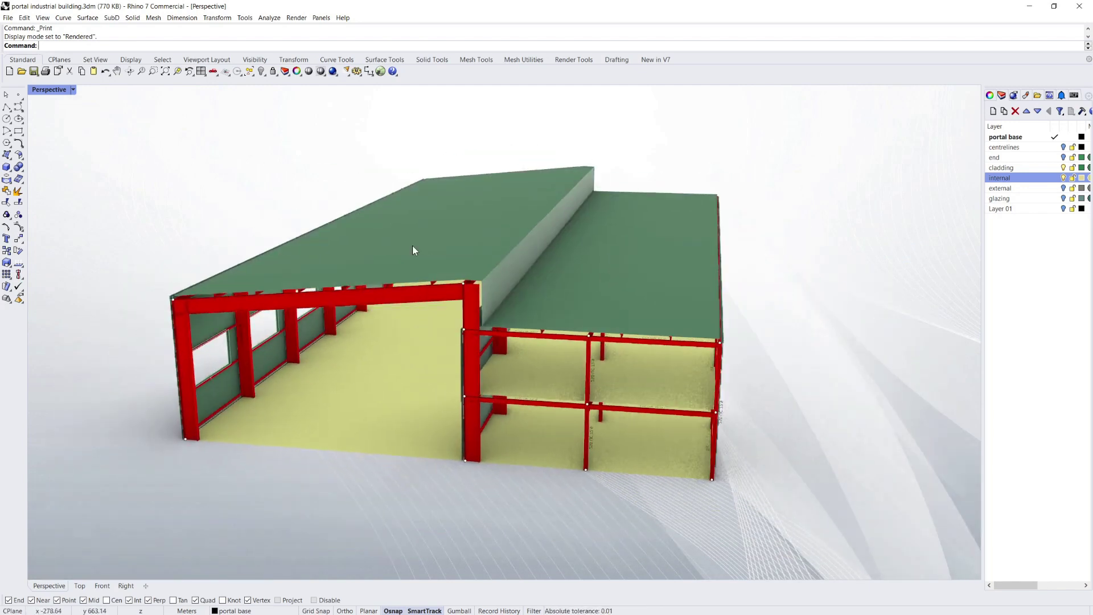
{"action": "scroll", "coordinate": [407, 319], "scroll_direction": "up", "scroll_amount": 4}
{"action": "mouse_move", "coordinate": [407, 319]}
{"action": "right_mouse_down"}
{"action": "mouse_move", "coordinate": [416, 306]}
{"action": "mouse_move", "coordinate": [427, 316]}
{"action": "right_mouse_up"}
{"action": "scroll", "coordinate": [586, 319], "scroll_direction": "down", "scroll_amount": 3}
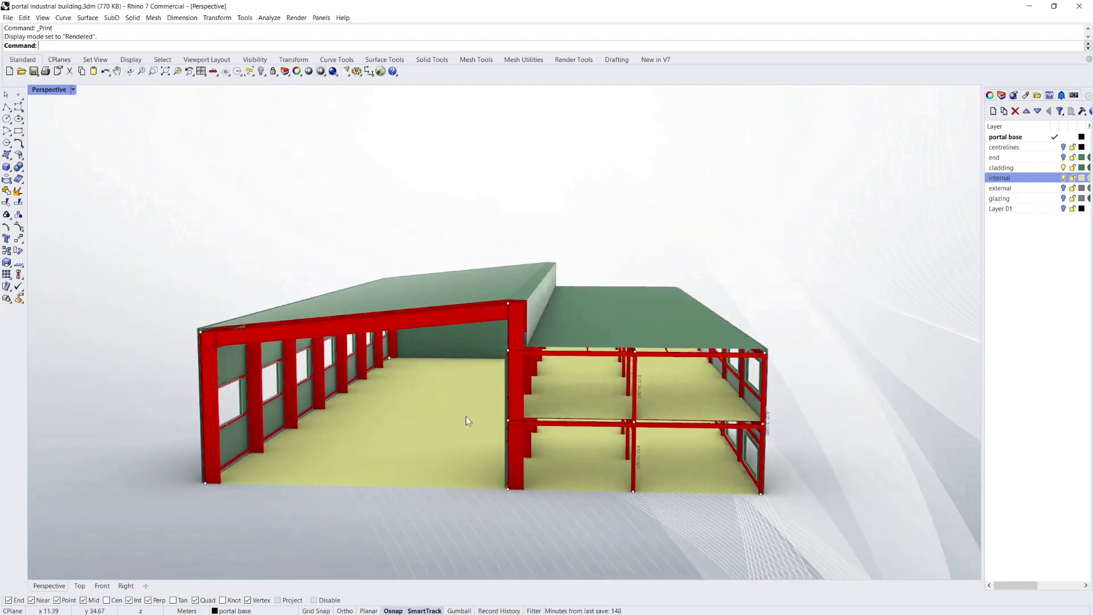
{"action": "scroll", "coordinate": [466, 416], "scroll_direction": "up", "scroll_amount": 4}
{"action": "scroll", "coordinate": [467, 462], "scroll_direction": "down", "scroll_amount": 4}
{"action": "right_click_drag", "start_coordinate": [317, 435], "coordinate": [349, 441]}
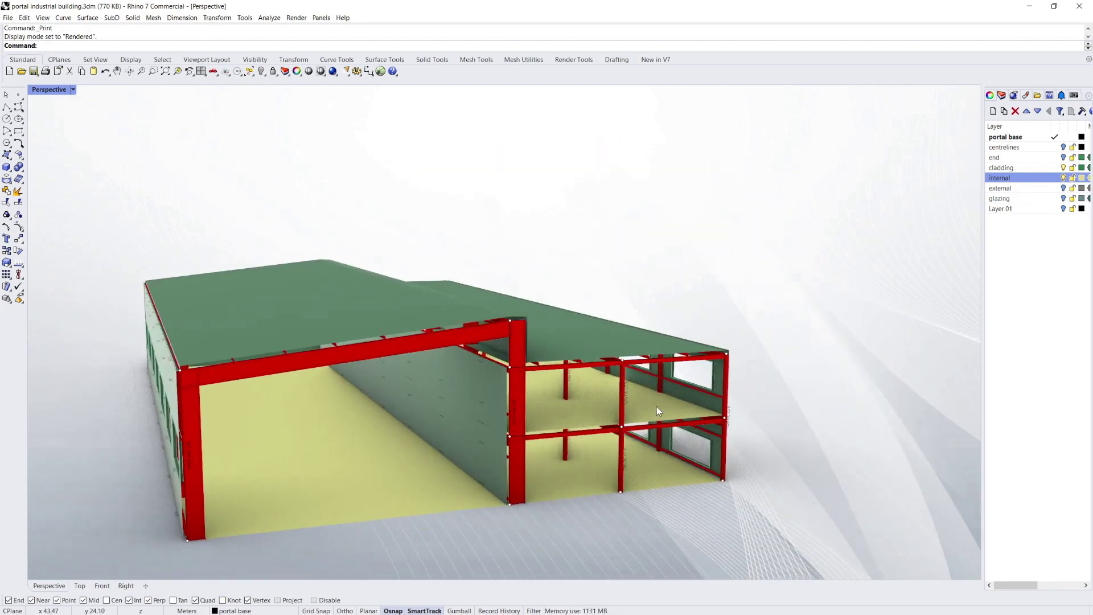
{"action": "right_click_drag", "start_coordinate": [623, 491], "coordinate": [360, 391]}
{"action": "scroll", "coordinate": [360, 390], "scroll_direction": "down", "scroll_amount": 2}
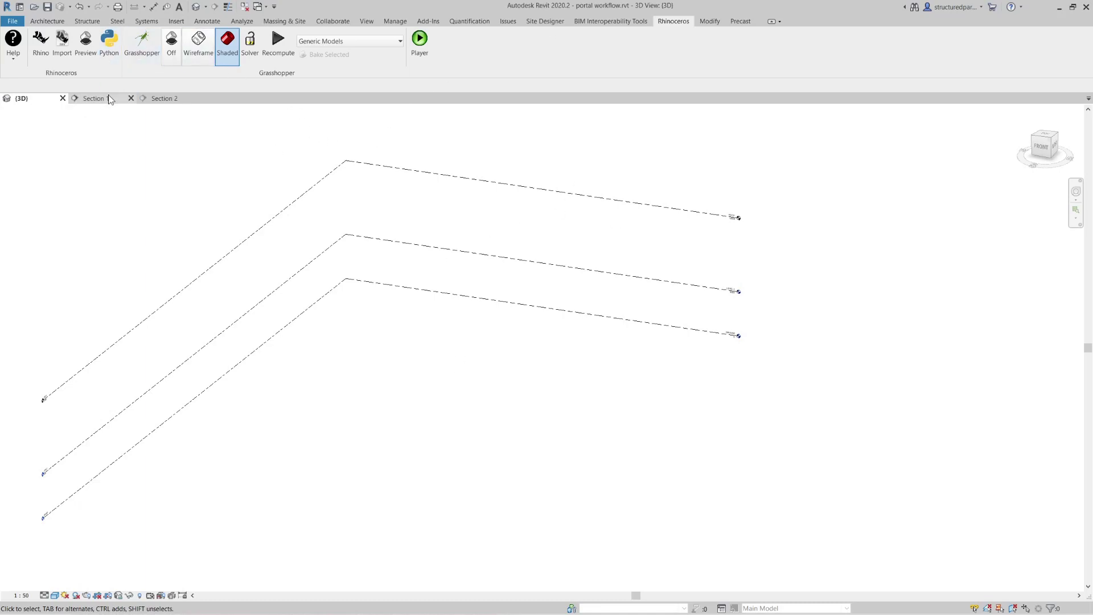
Switch to Revit, open the Grasshopper definition and turn on the preview of the Scale component's centreline curves
{"action": "left_click", "coordinate": [142, 42]}
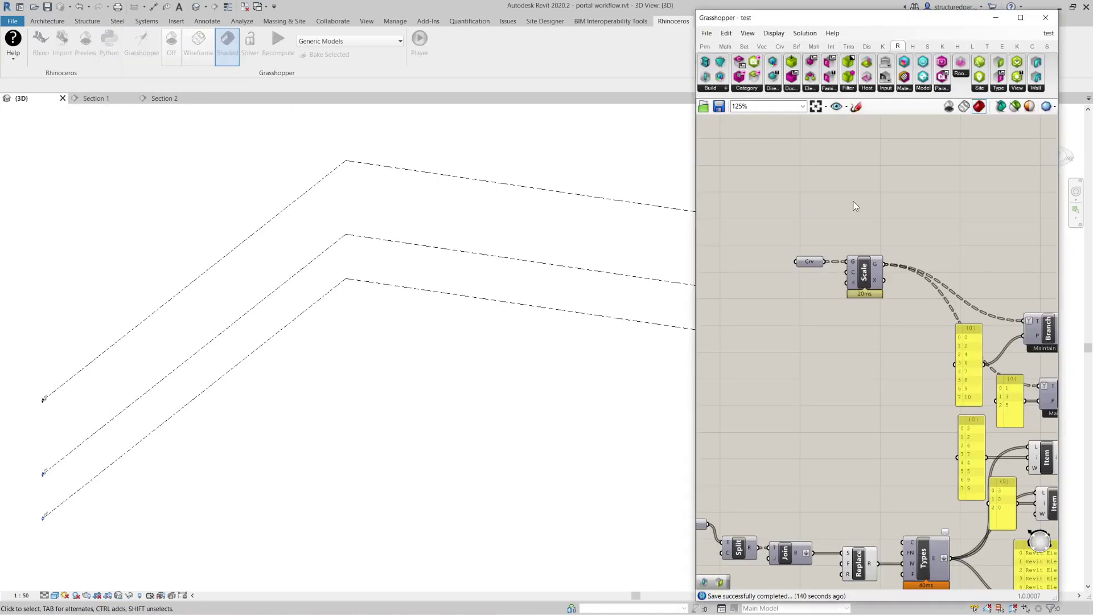
{"action": "left_click_drag", "start_coordinate": [785, 18], "coordinate": [790, 21]}
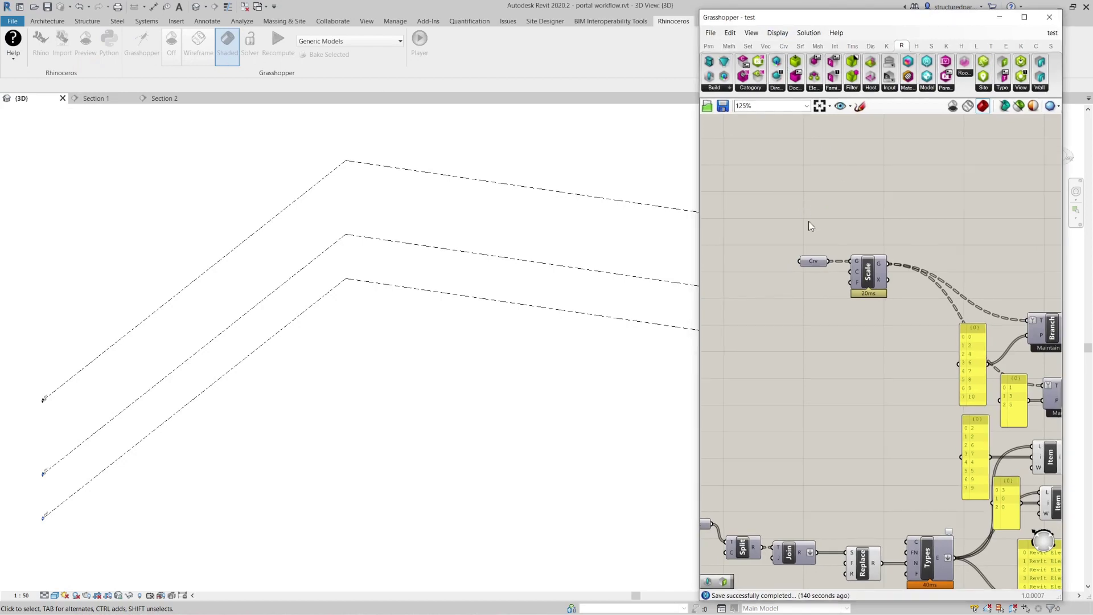
{"action": "right_click", "coordinate": [876, 269]}
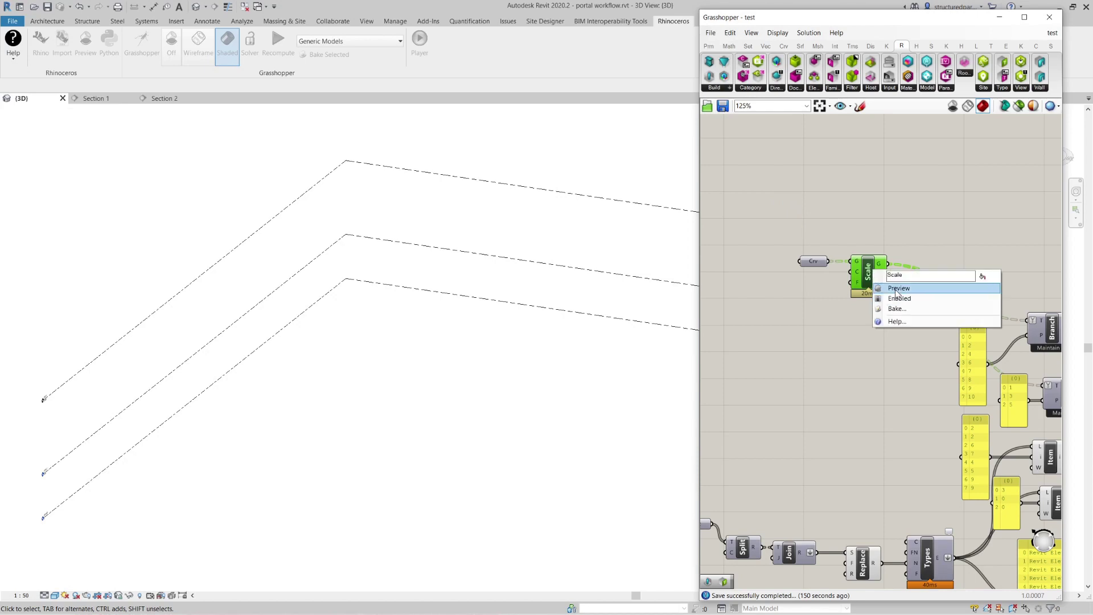
{"action": "left_click", "coordinate": [897, 289]}
{"action": "left_click", "coordinate": [872, 212]}
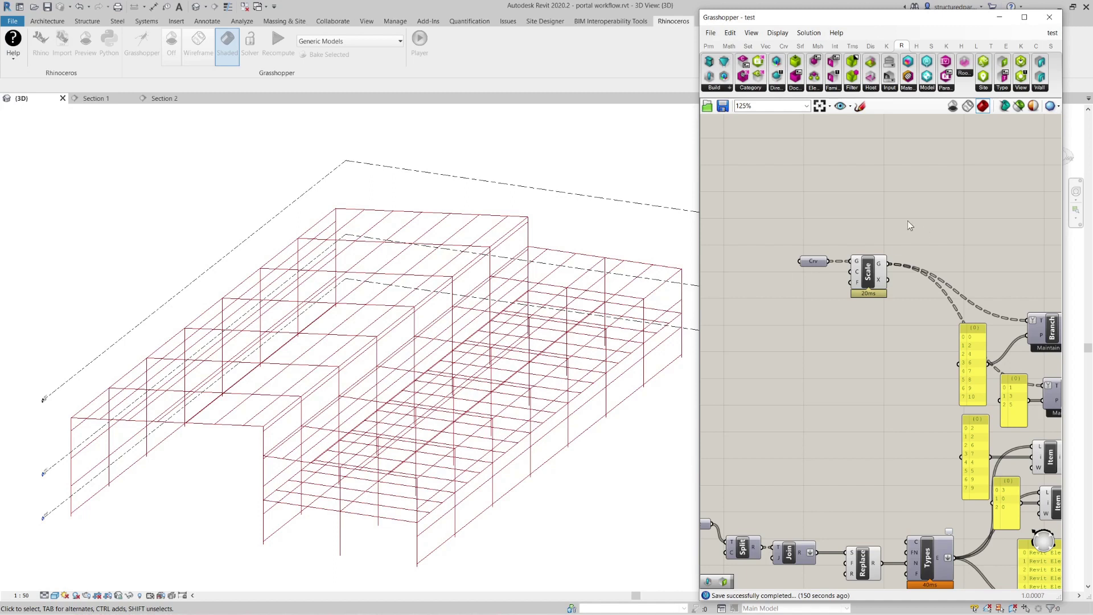
Examine how the Grasshopper definition links the text inputs, scaled curves, Query Types component and branch lists to the beams and columns
{"action": "scroll", "coordinate": [877, 268], "scroll_direction": "down", "scroll_amount": 2}
{"action": "scroll", "coordinate": [756, 362], "scroll_direction": "up", "scroll_amount": 5}
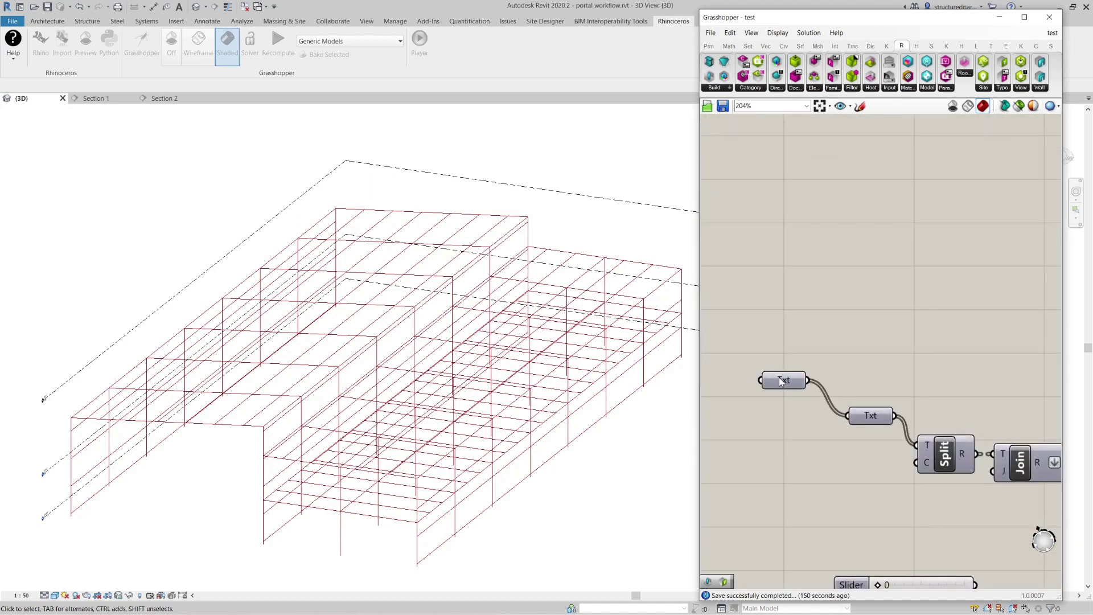
{"action": "mouse_move", "coordinate": [780, 379]}
{"action": "scroll", "coordinate": [797, 387], "scroll_direction": "down", "scroll_amount": 4}
{"action": "scroll", "coordinate": [943, 236], "scroll_direction": "up", "scroll_amount": 3}
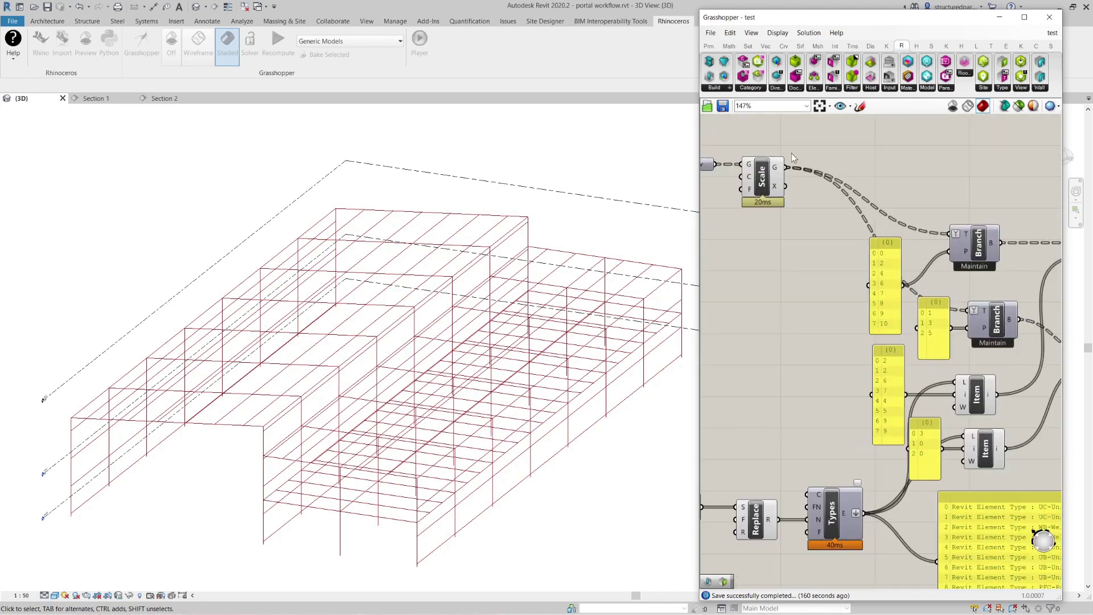
{"action": "mouse_move", "coordinate": [777, 171]}
{"action": "right_click_drag", "start_coordinate": [837, 461], "coordinate": [836, 442]}
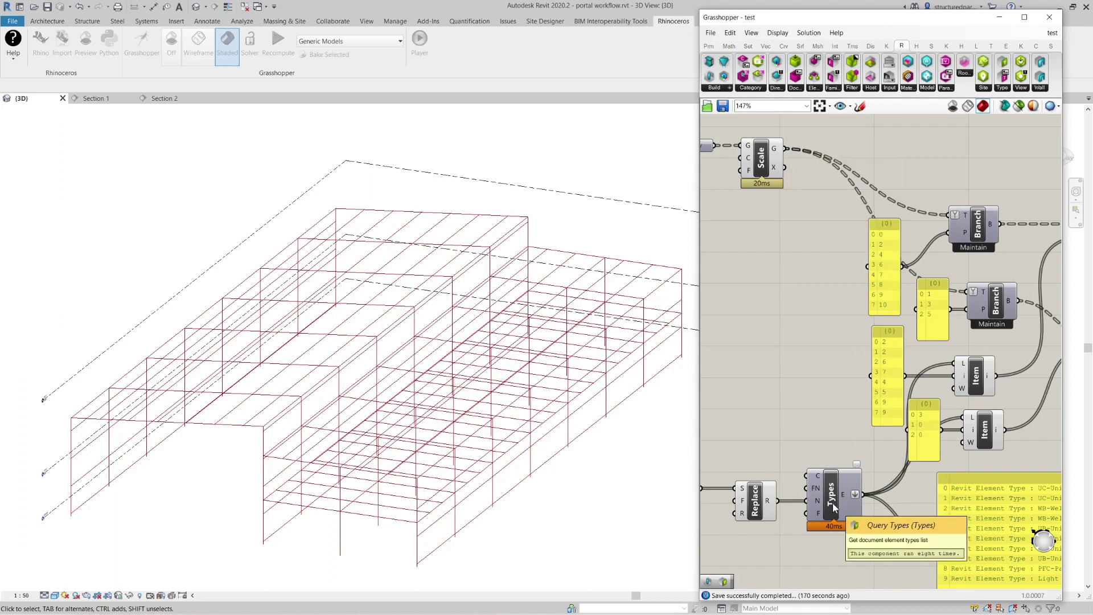
{"action": "scroll", "coordinate": [992, 385], "scroll_direction": "down", "scroll_amount": 2}
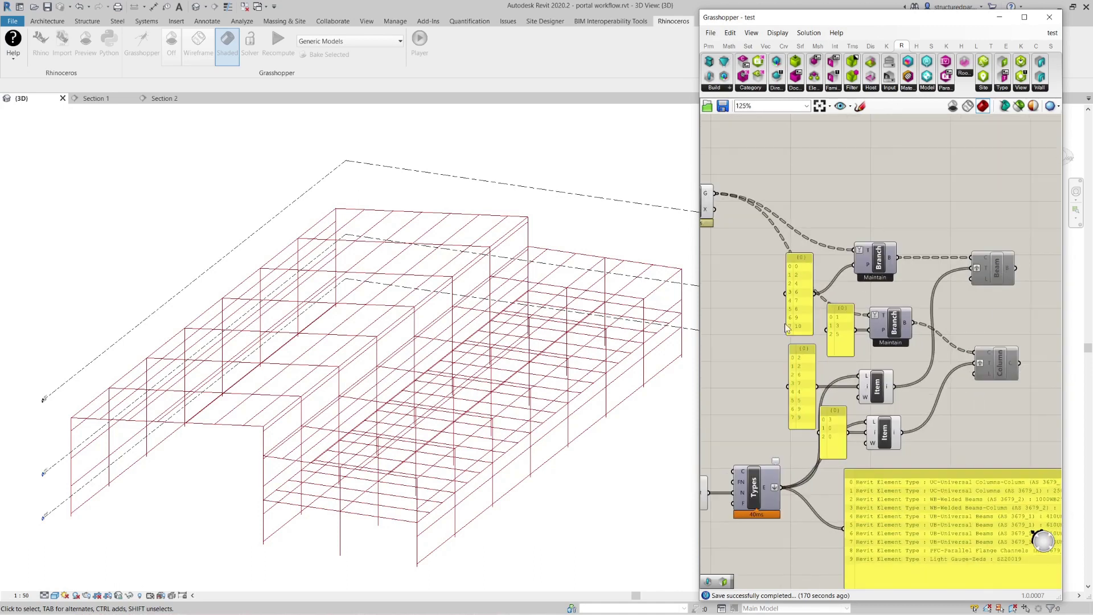
Enable the Column component in the Grasshopper definition to generate the structural columns in the Revit model
{"action": "left_click", "coordinate": [1001, 365]}
{"action": "right_click", "coordinate": [1001, 365]}
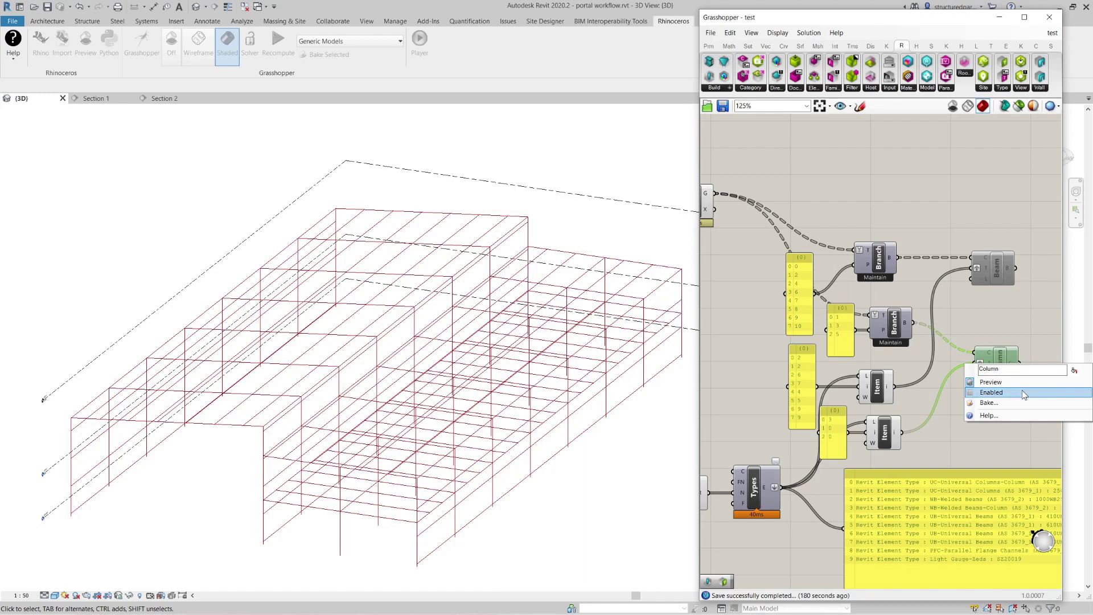
{"action": "left_click", "coordinate": [1022, 391]}
{"action": "left_click", "coordinate": [917, 350]}
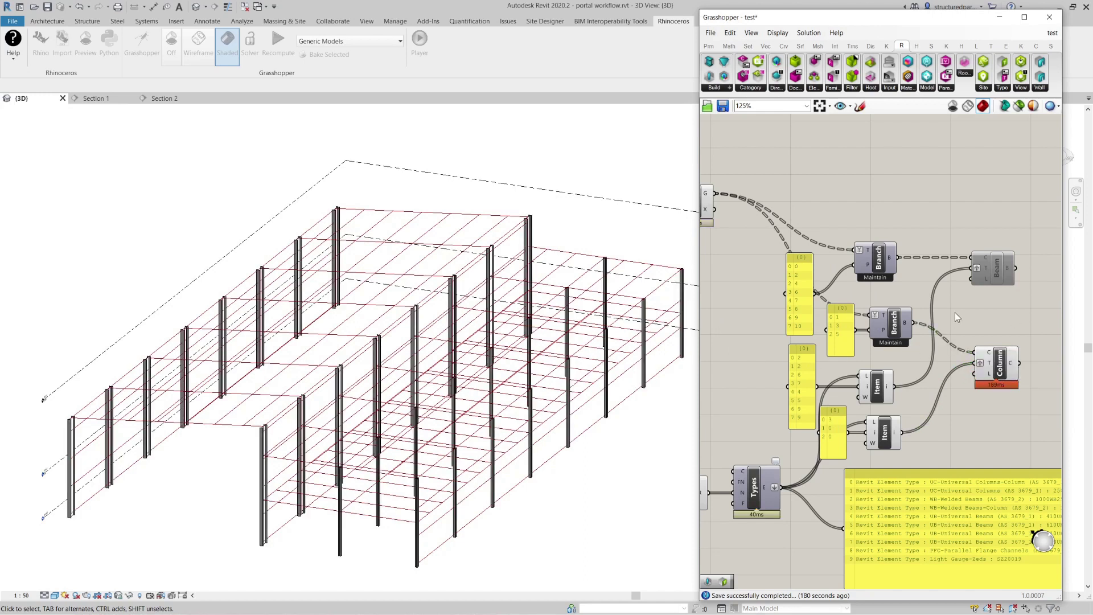
Select the rear corner portal column in the Revit 3D view and check its properties
{"action": "left_click", "coordinate": [341, 229]}
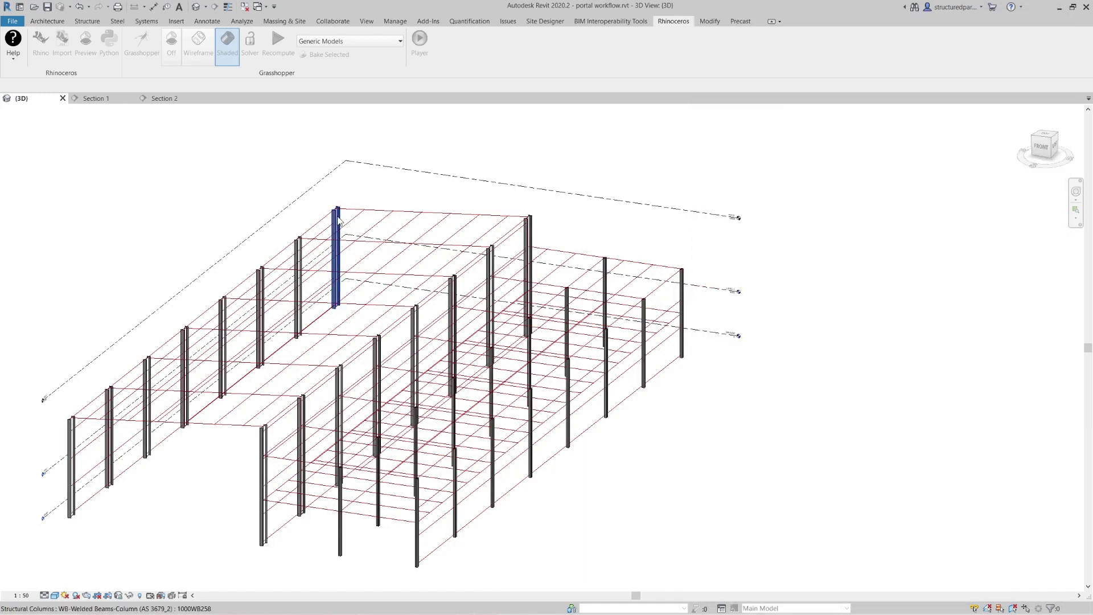
{"action": "left_click", "coordinate": [351, 209]}
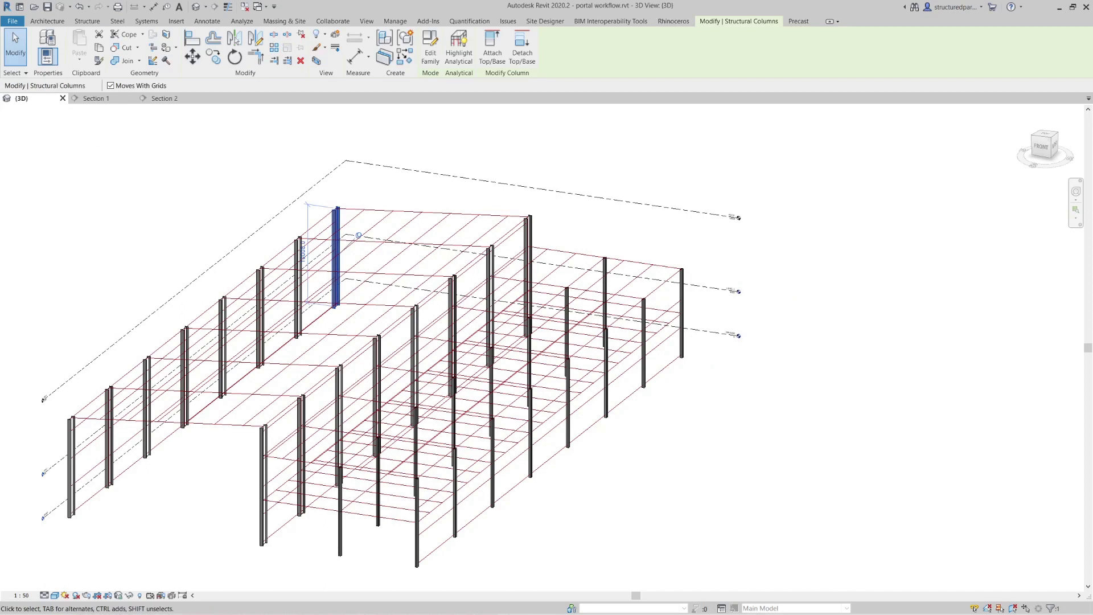
{"action": "left_click_drag", "start_coordinate": [285, 27], "coordinate": [80, 111]}
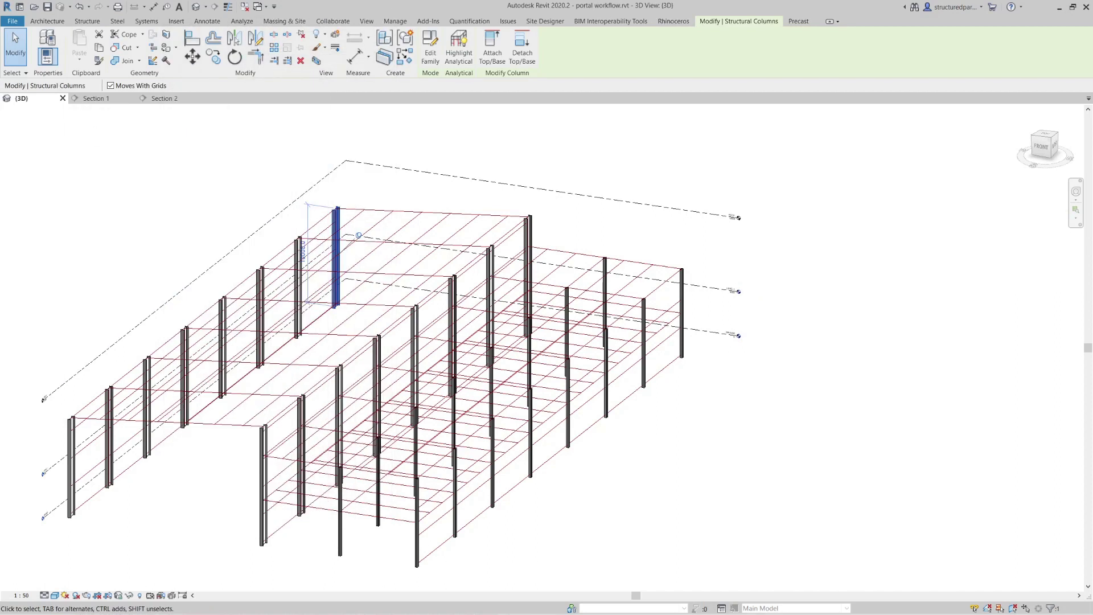
Clear the column selection and enable the Beam component in Grasshopper to generate the structural framing
{"action": "left_click", "coordinate": [605, 154]}
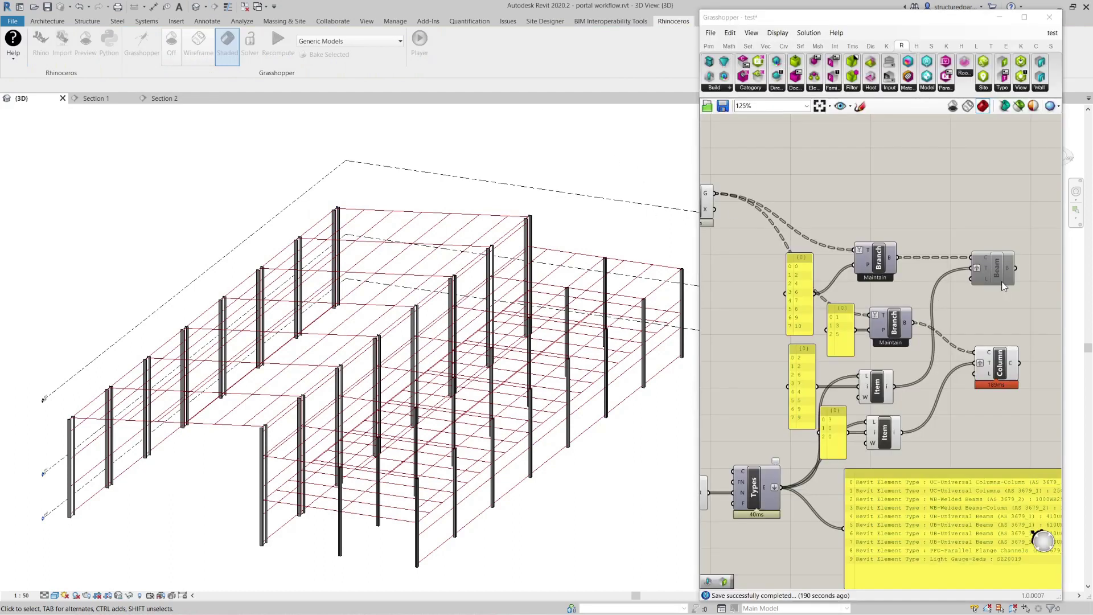
{"action": "right_click", "coordinate": [998, 268]}
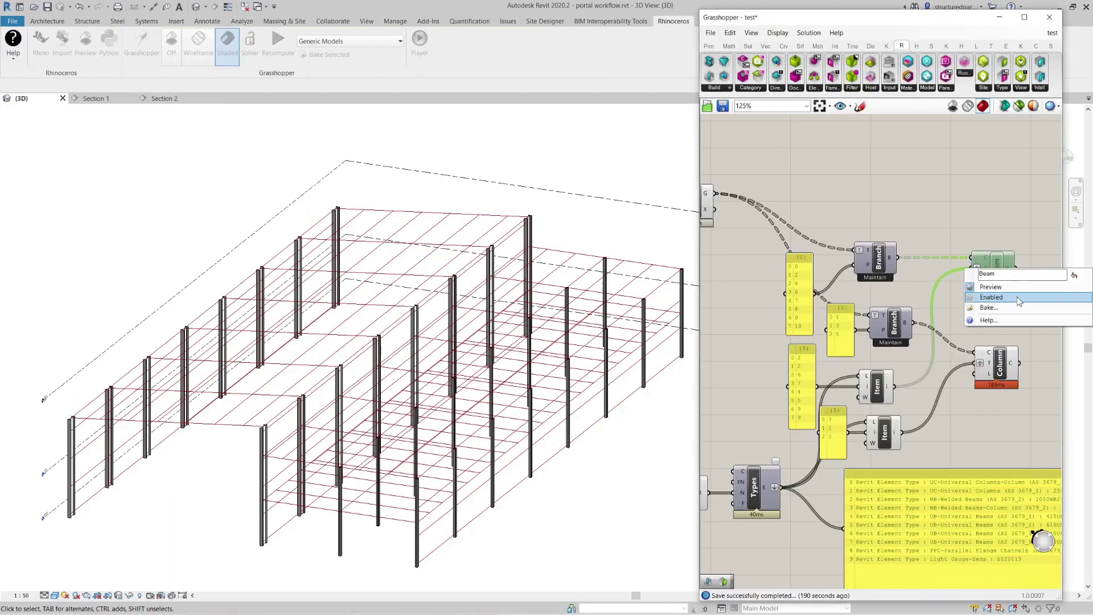
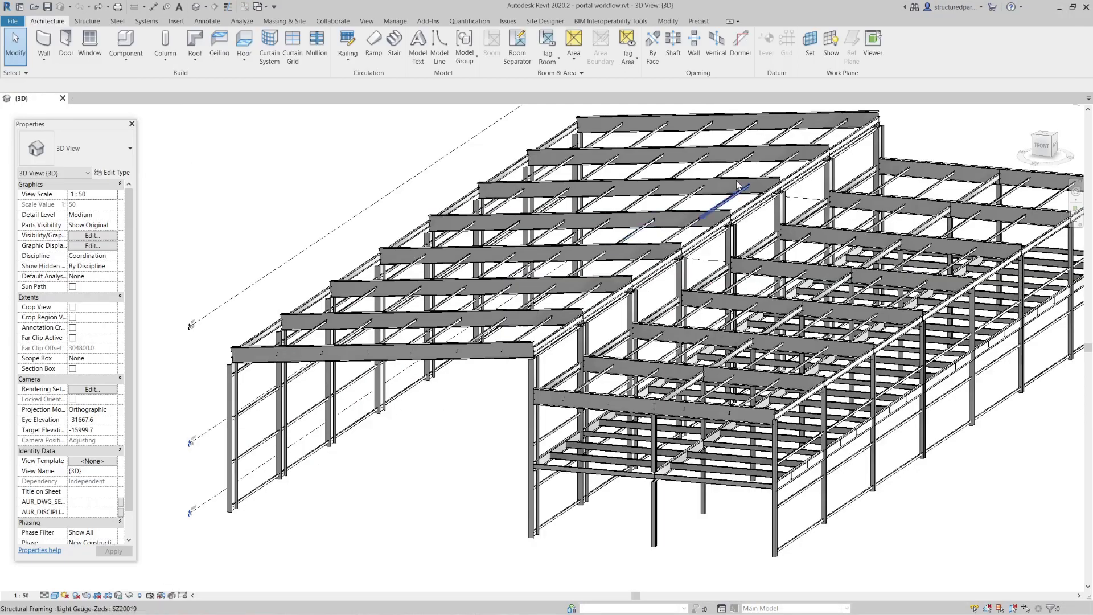
Rotate the cross-section of the two front portal columns so that their webs line up with the front rafter
{"action": "left_click", "coordinate": [534, 444]}
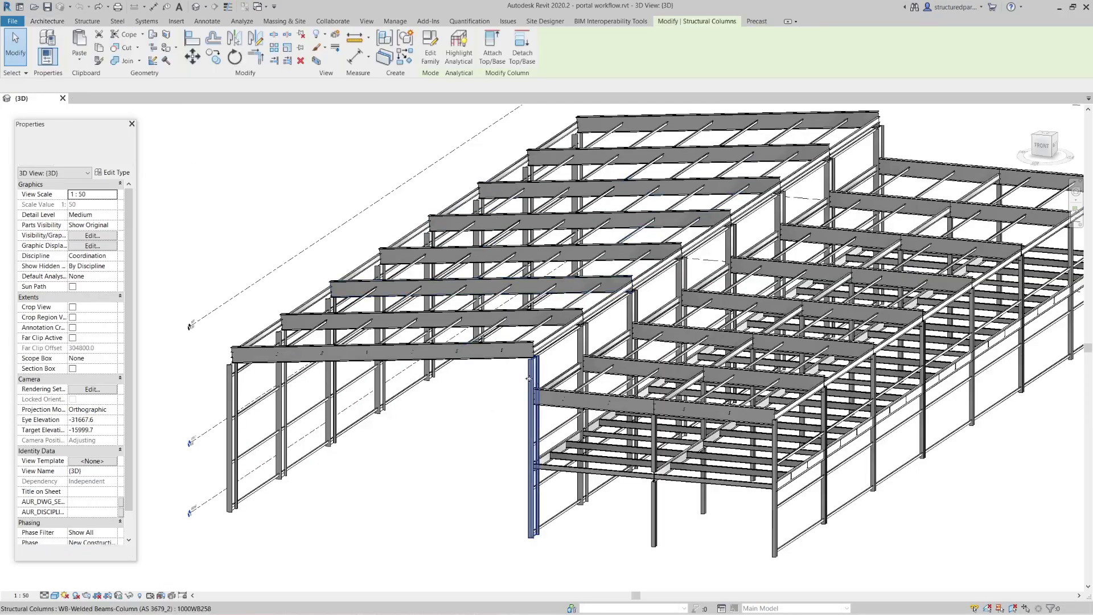
{"action": "left_click", "coordinate": [236, 396], "text": "ctrl"}
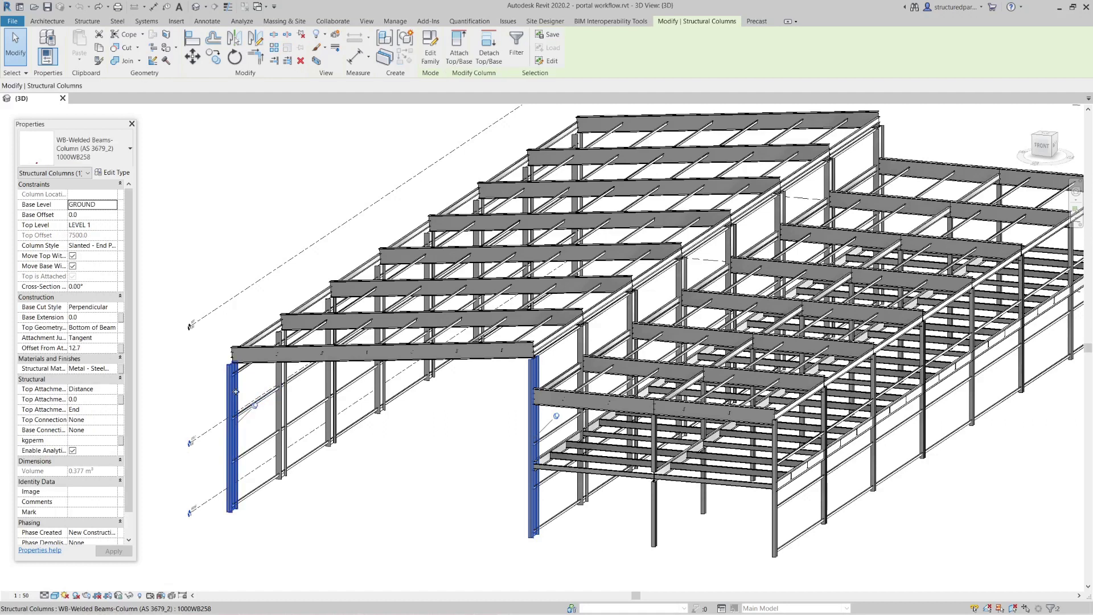
{"action": "left_click", "coordinate": [108, 286]}
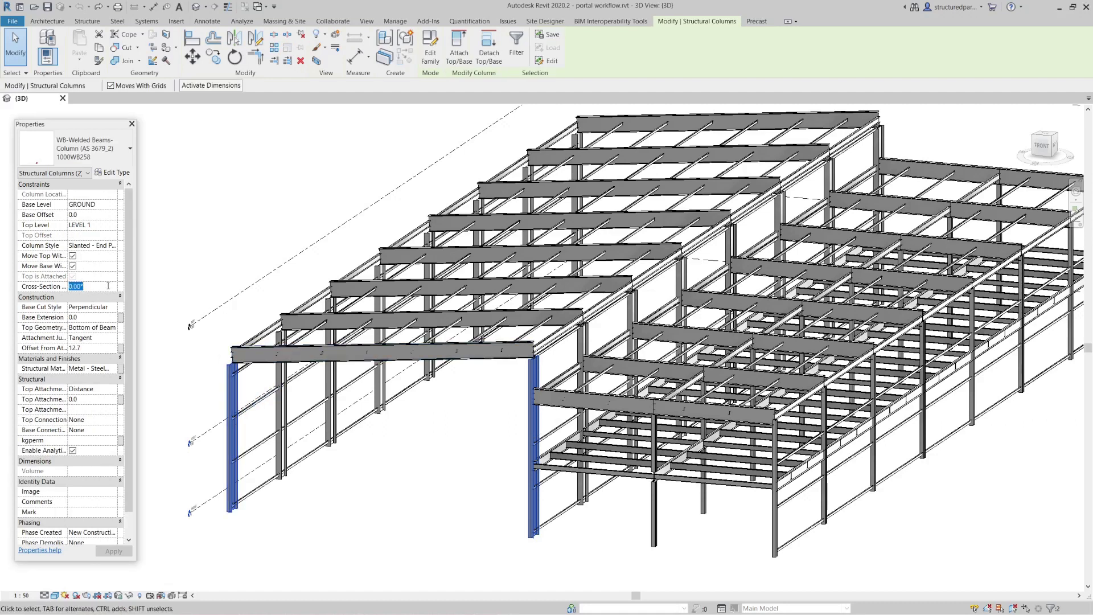
{"action": "left_click", "coordinate": [439, 463]}
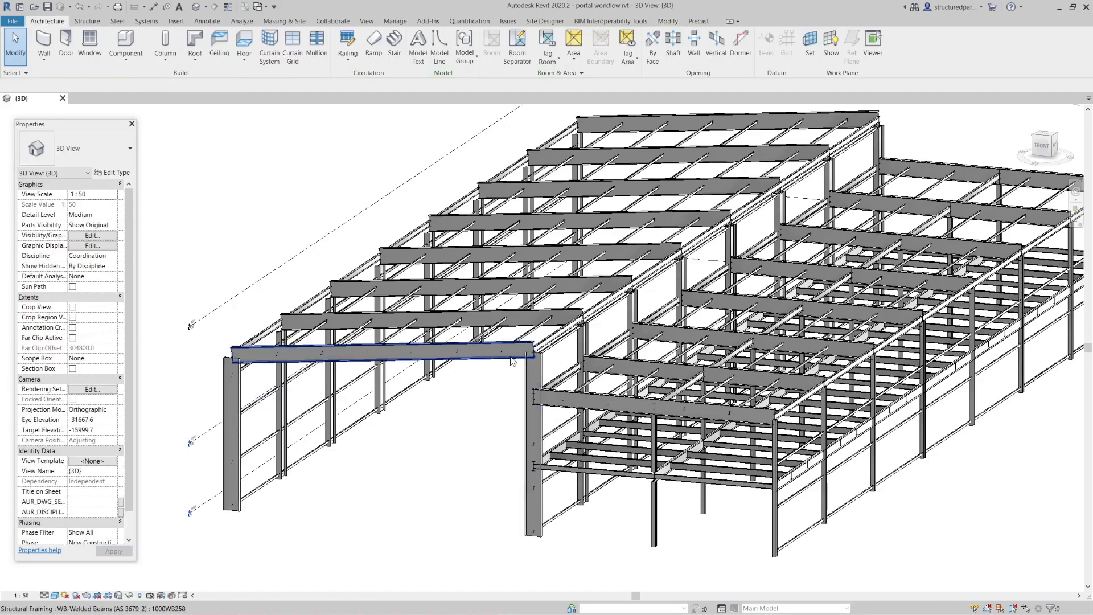
Set the front portal rafter's z Justification to Center and clear the selection
{"action": "left_click", "coordinate": [512, 360]}
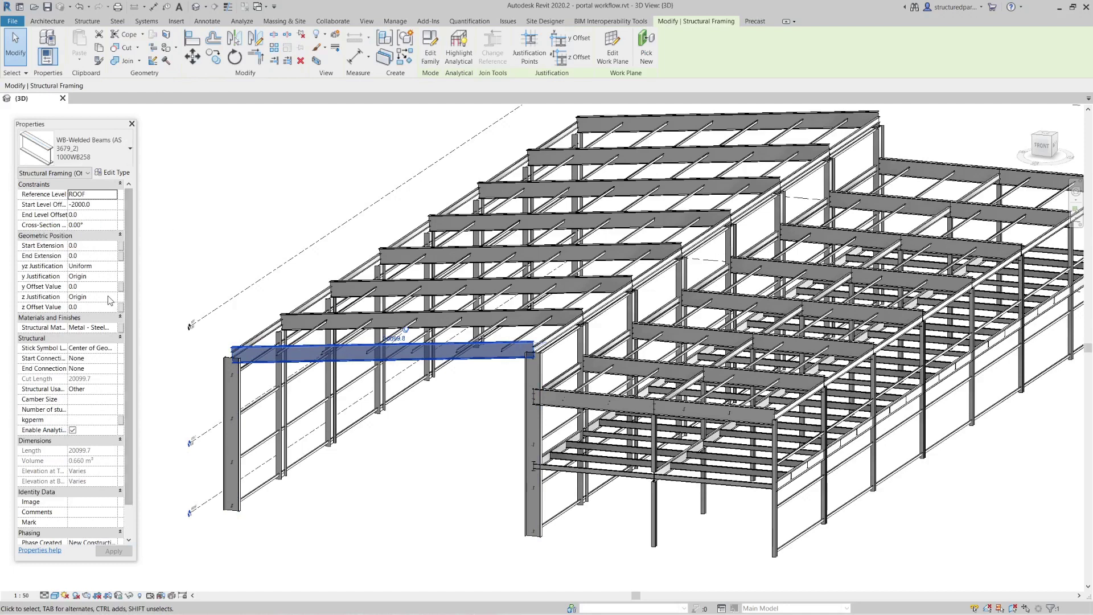
{"action": "left_click", "coordinate": [110, 298]}
{"action": "left_click", "coordinate": [113, 296]}
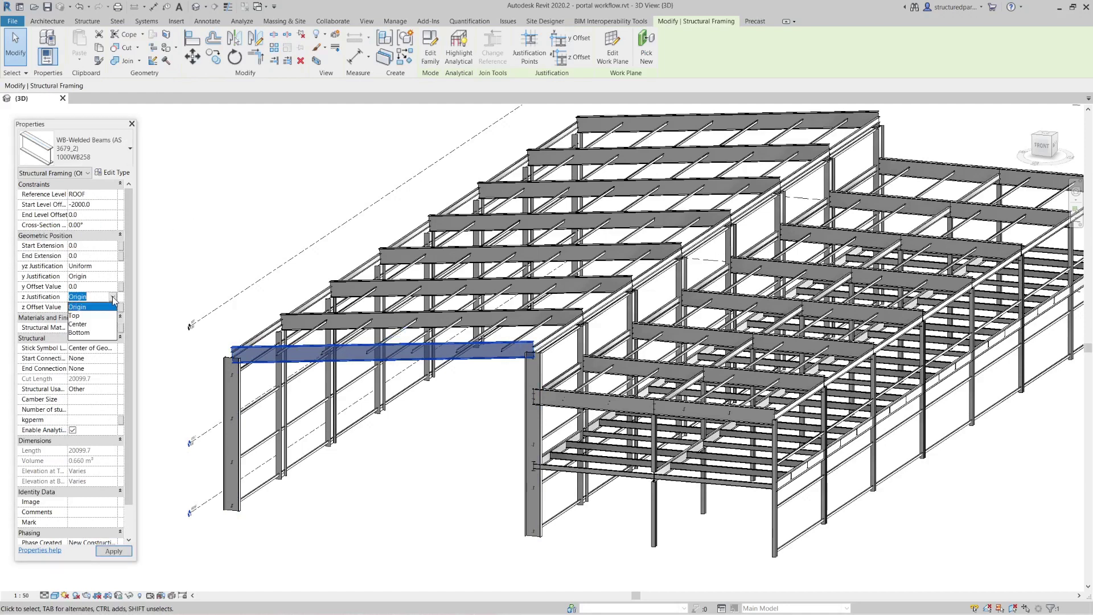
{"action": "left_click", "coordinate": [79, 324]}
{"action": "key", "text": "Escape"}
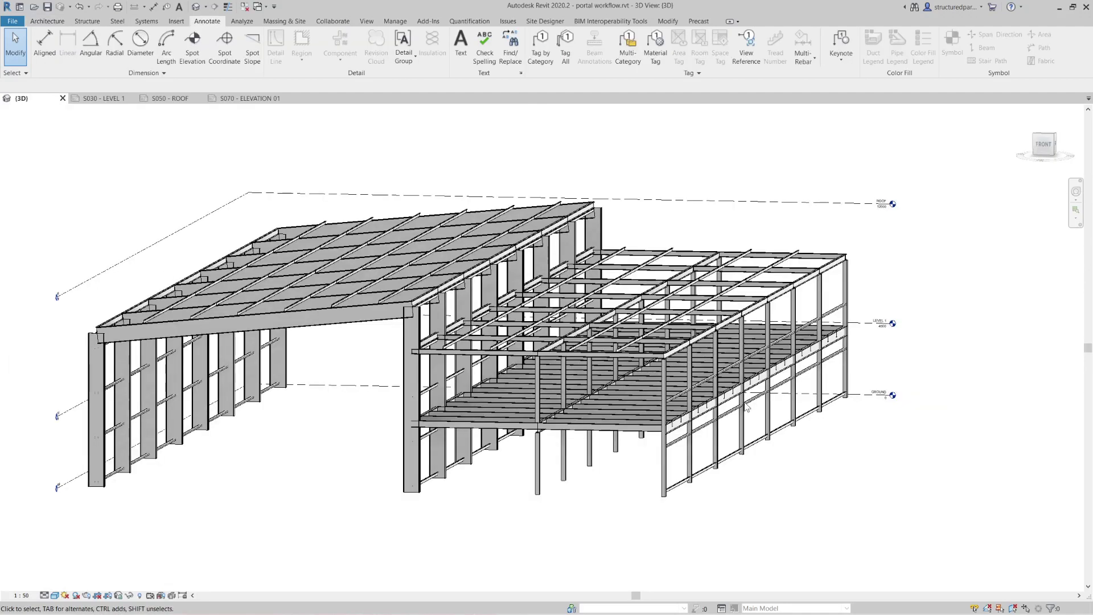
Examine the completed steel frame in the 3D view, covering the two-storey annex, the portal frames and the level markers
{"action": "scroll", "coordinate": [903, 381], "scroll_direction": "up", "scroll_amount": 4}
{"action": "scroll", "coordinate": [835, 329], "scroll_direction": "down", "scroll_amount": 2}
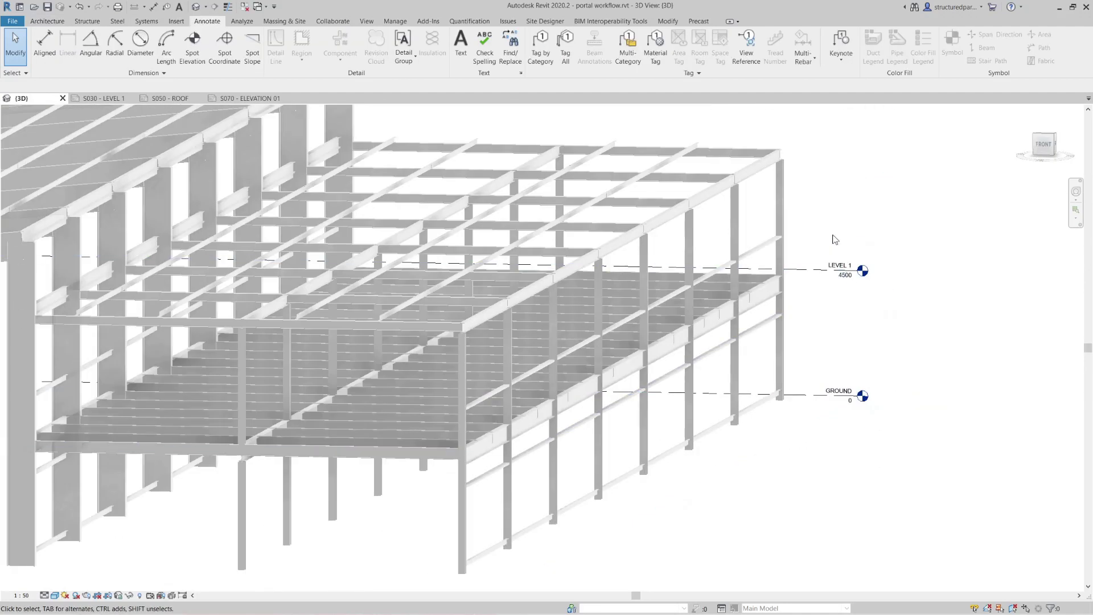
{"action": "scroll", "coordinate": [837, 406], "scroll_direction": "up", "scroll_amount": 2}
{"action": "scroll", "coordinate": [837, 405], "scroll_direction": "down", "scroll_amount": 2}
{"action": "scroll", "coordinate": [858, 208], "scroll_direction": "down", "scroll_amount": 5}
{"action": "scroll", "coordinate": [462, 235], "scroll_direction": "up", "scroll_amount": 1}
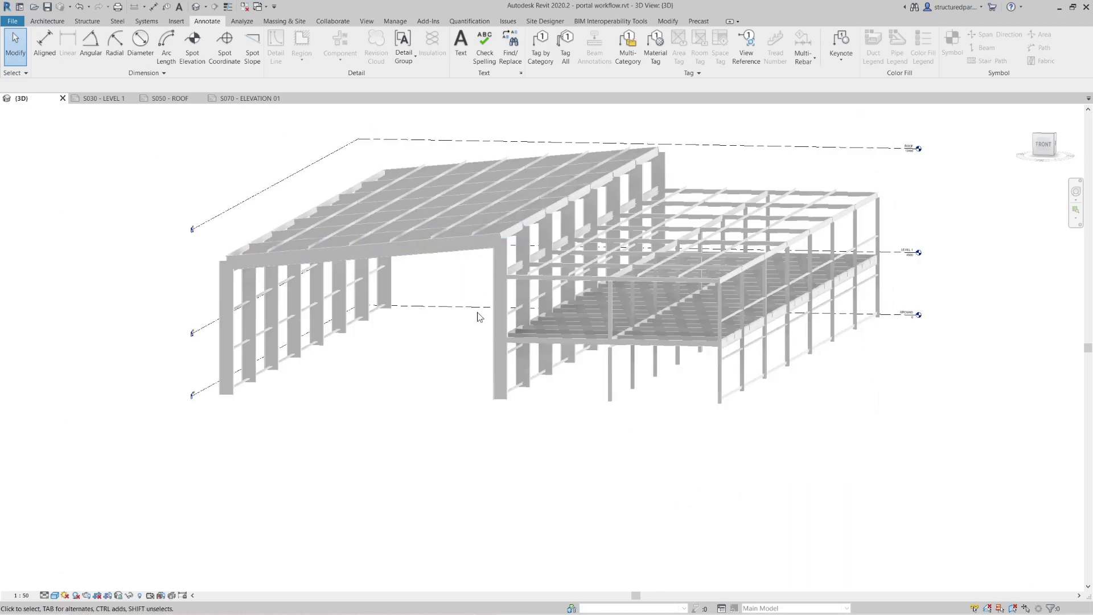
{"action": "scroll", "coordinate": [478, 315], "scroll_direction": "down", "scroll_amount": 2}
{"action": "scroll", "coordinate": [520, 250], "scroll_direction": "up", "scroll_amount": 2}
{"action": "scroll", "coordinate": [519, 250], "scroll_direction": "up", "scroll_amount": 1}
{"action": "scroll", "coordinate": [501, 361], "scroll_direction": "down", "scroll_amount": 1}
{"action": "scroll", "coordinate": [555, 231], "scroll_direction": "up", "scroll_amount": 2}
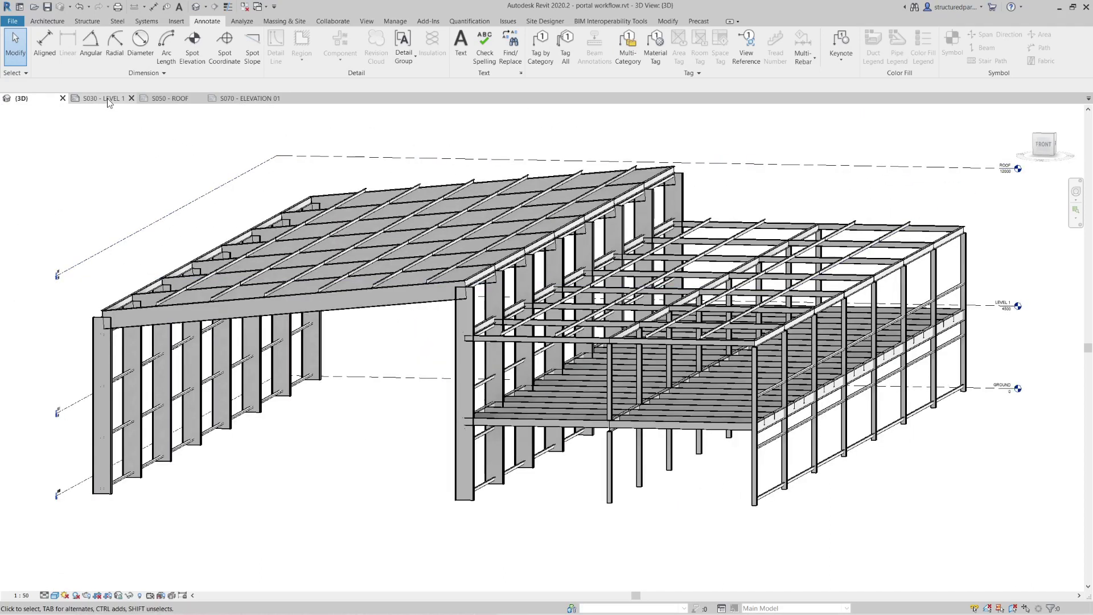
Open sheet S030 - LEVEL 1 and inspect its beam and column schedules
{"action": "left_click", "coordinate": [107, 98]}
{"action": "scroll", "coordinate": [505, 398], "scroll_direction": "up", "scroll_amount": 1}
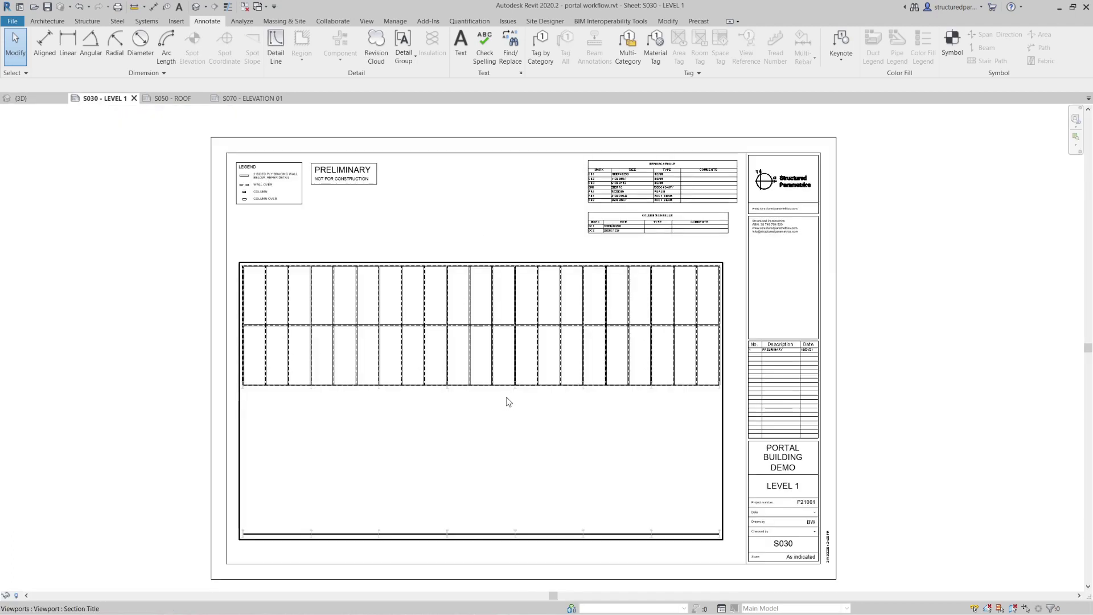
{"action": "scroll", "coordinate": [655, 172], "scroll_direction": "up", "scroll_amount": 3}
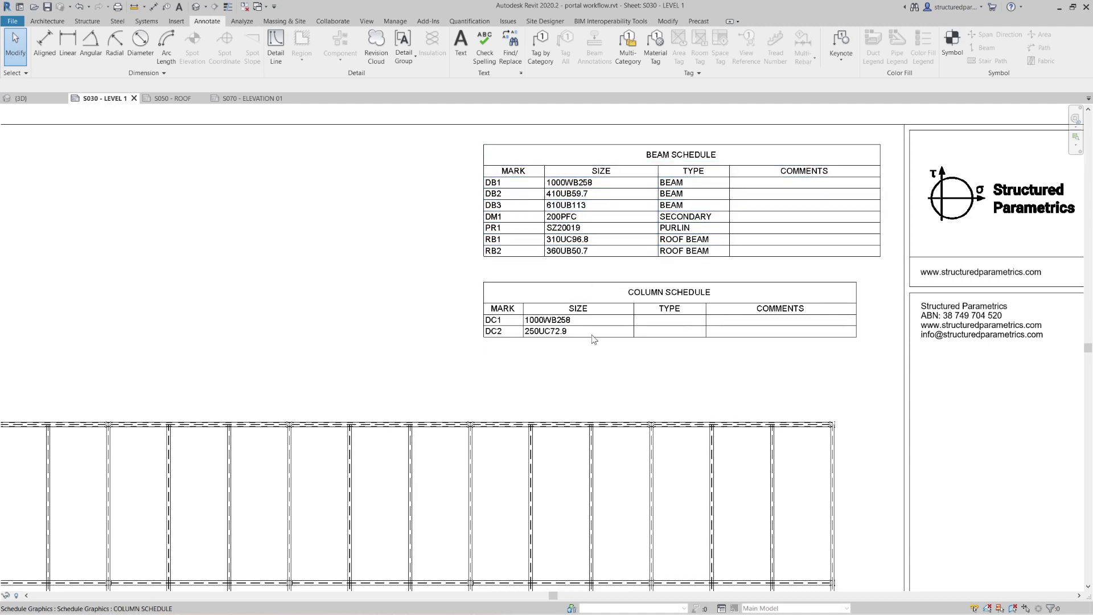
Activate the Level 1 plan viewport on the sheet, annotate all beams in the plan view with mid-span framing tags, and deactivate the viewport
{"action": "scroll", "coordinate": [620, 253], "scroll_direction": "down", "scroll_amount": 4}
{"action": "scroll", "coordinate": [635, 349], "scroll_direction": "down", "scroll_amount": 1}
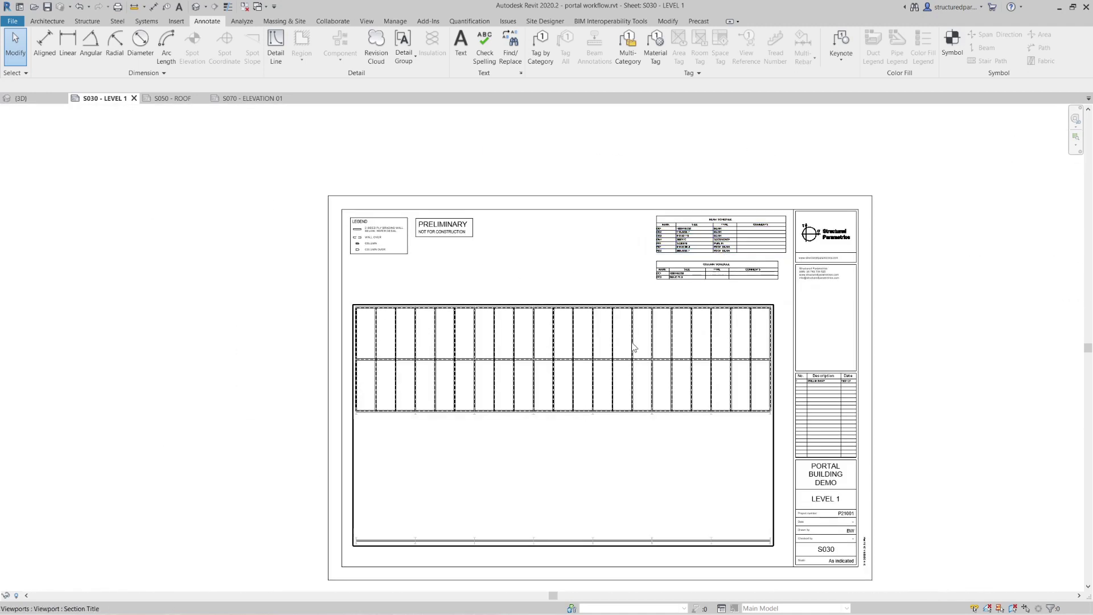
{"action": "scroll", "coordinate": [584, 379], "scroll_direction": "up", "scroll_amount": 1}
{"action": "double_click", "coordinate": [586, 381]}
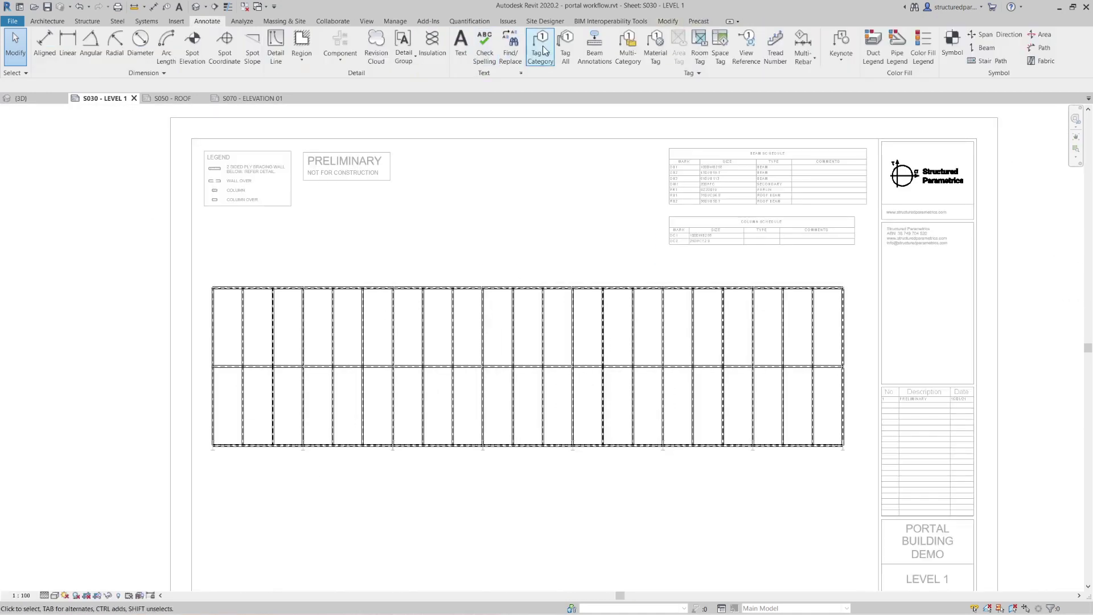
{"action": "left_click", "coordinate": [592, 47]}
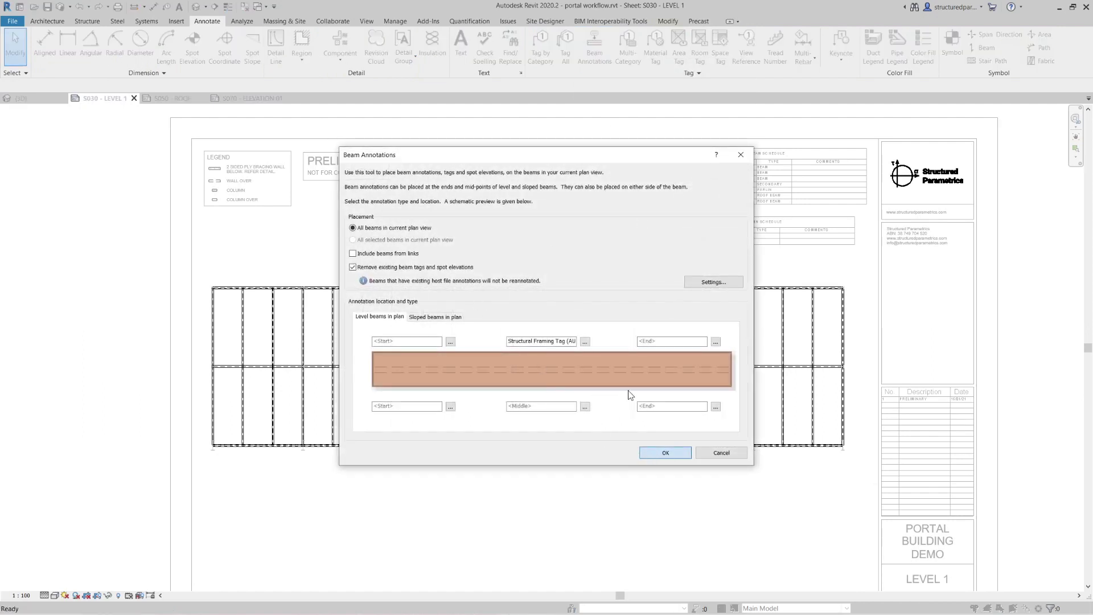
{"action": "left_click", "coordinate": [665, 453]}
{"action": "double_click", "coordinate": [65, 285]}
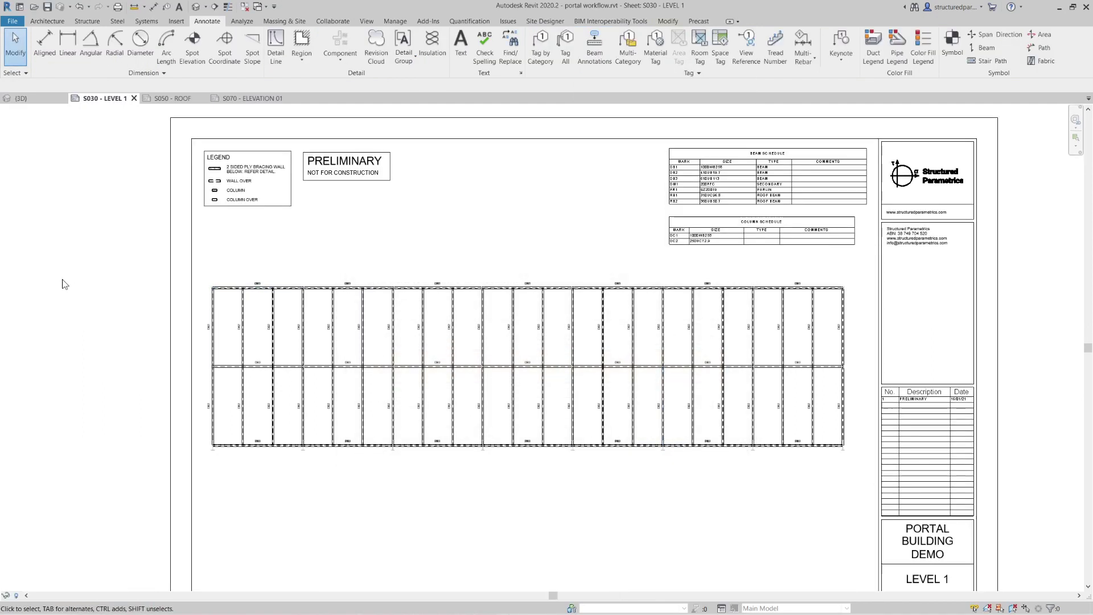
{"action": "scroll", "coordinate": [459, 305], "scroll_direction": "up", "scroll_amount": 5}
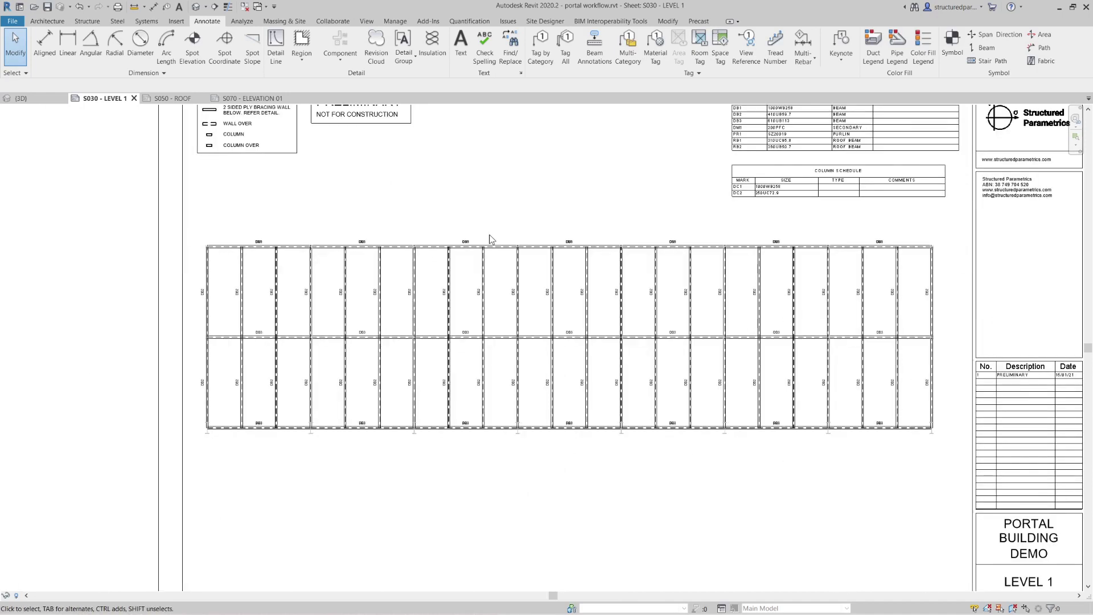
{"action": "scroll", "coordinate": [489, 235], "scroll_direction": "down", "scroll_amount": 3}
{"action": "scroll", "coordinate": [524, 397], "scroll_direction": "up", "scroll_amount": 1}
{"action": "scroll", "coordinate": [524, 397], "scroll_direction": "down", "scroll_amount": 1}
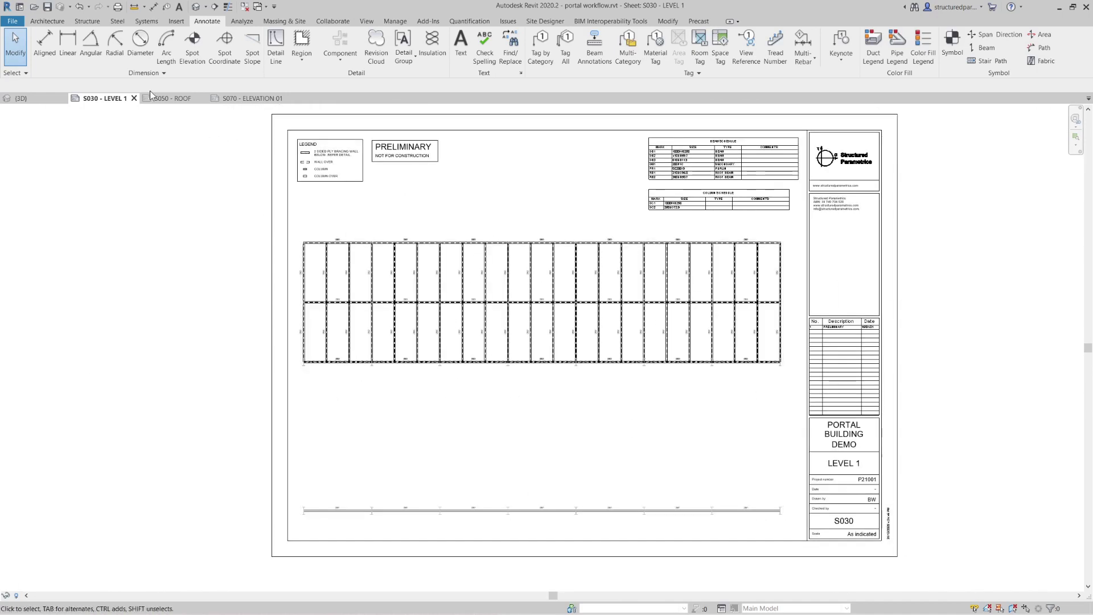
Open sheet S050 - ROOF and annotate all beams in its roof plan viewport with mid-span framing tags using Beam Annotations
{"action": "left_click", "coordinate": [153, 97]}
{"action": "scroll", "coordinate": [532, 374], "scroll_direction": "up", "scroll_amount": 1}
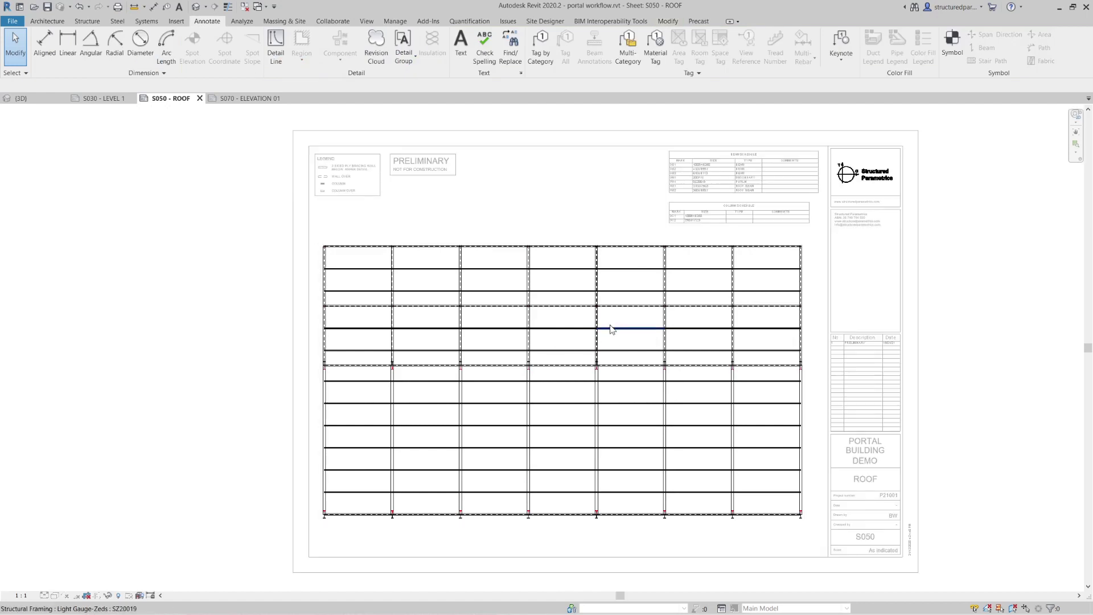
{"action": "left_click", "coordinate": [595, 49]}
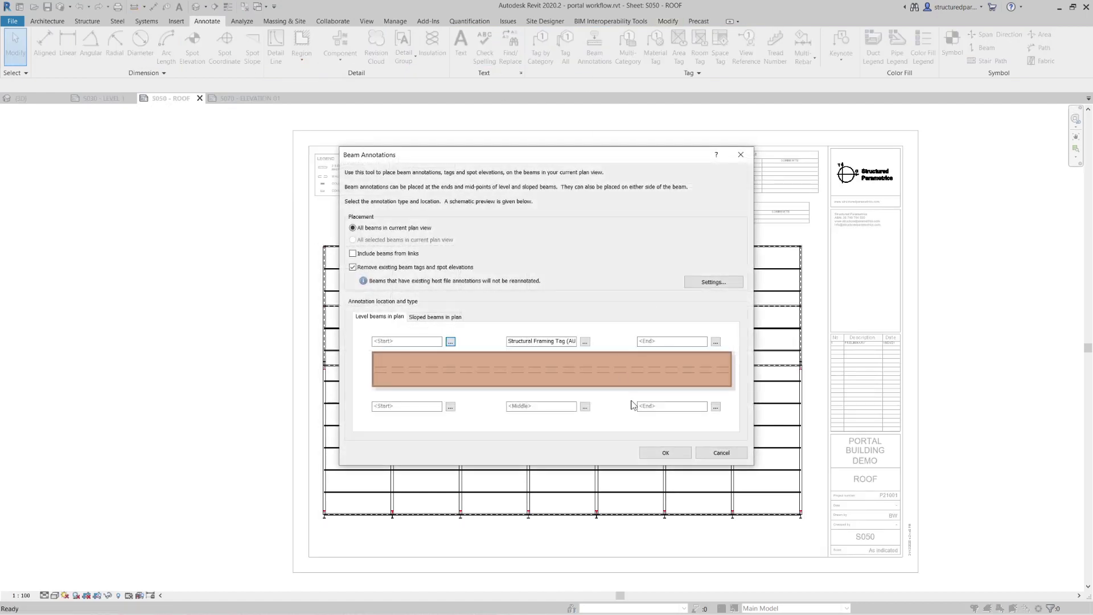
{"action": "left_click", "coordinate": [680, 453]}
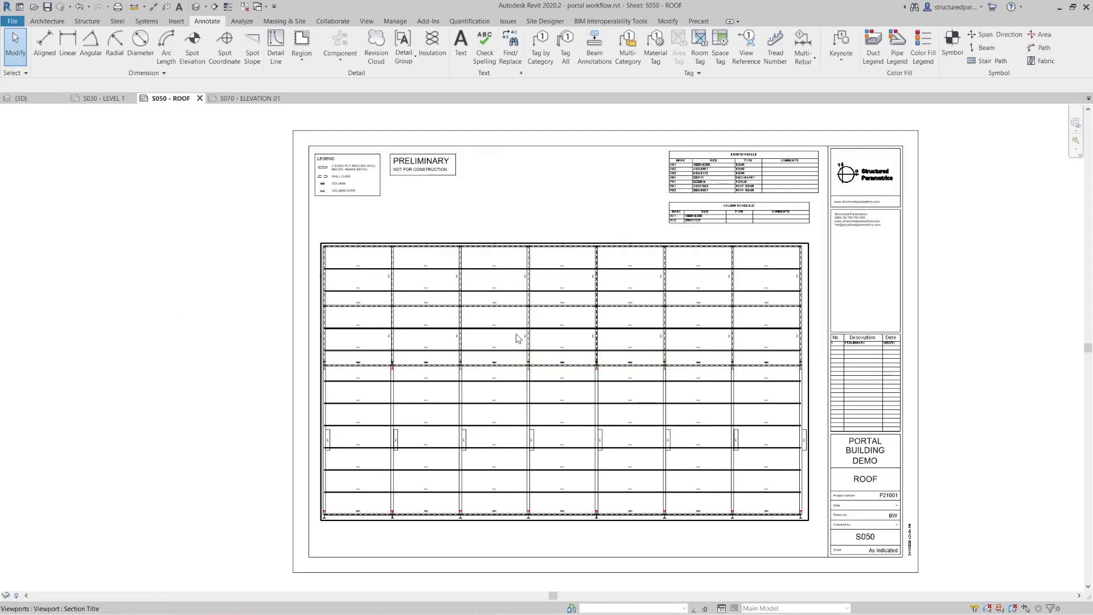
{"action": "scroll", "coordinate": [516, 334], "scroll_direction": "up", "scroll_amount": 3}
{"action": "scroll", "coordinate": [476, 355], "scroll_direction": "down", "scroll_amount": 3}
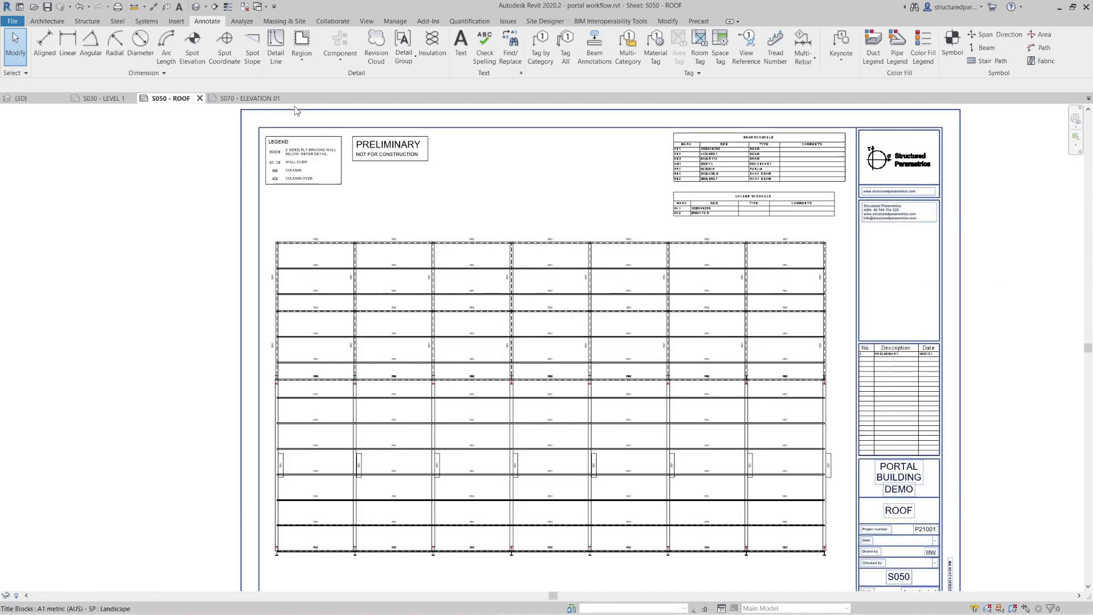
Open sheet S070 - ELEVATION 01 and examine the member tags and level markers on the portal section and the long elevation
{"action": "left_click", "coordinate": [260, 98]}
{"action": "scroll", "coordinate": [460, 347], "scroll_direction": "up", "scroll_amount": 4}
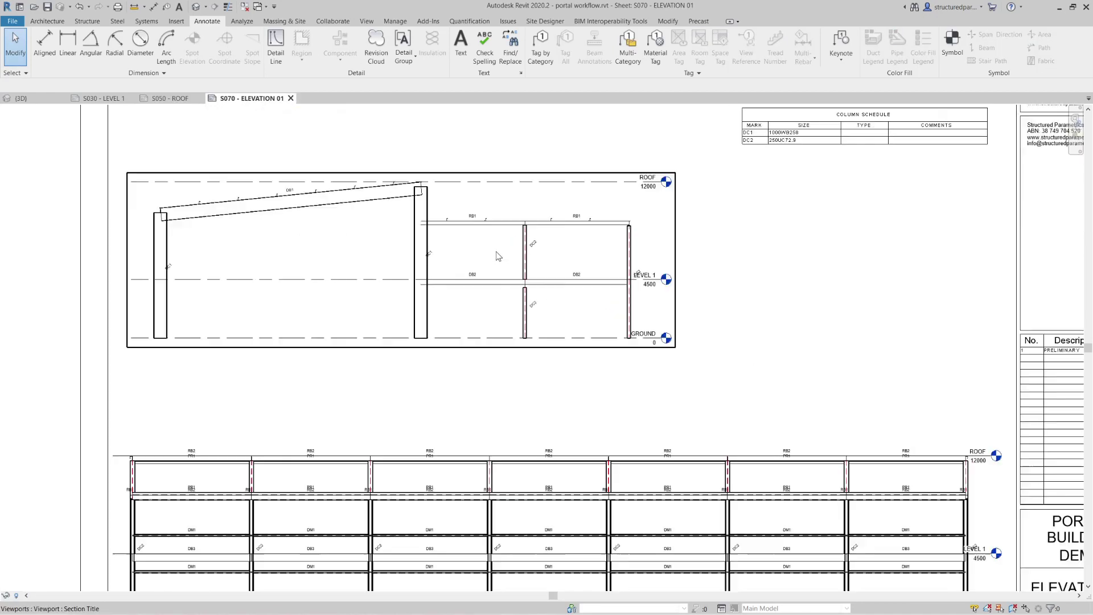
{"action": "scroll", "coordinate": [406, 296], "scroll_direction": "down", "scroll_amount": 2}
{"action": "scroll", "coordinate": [407, 261], "scroll_direction": "down", "scroll_amount": 3}
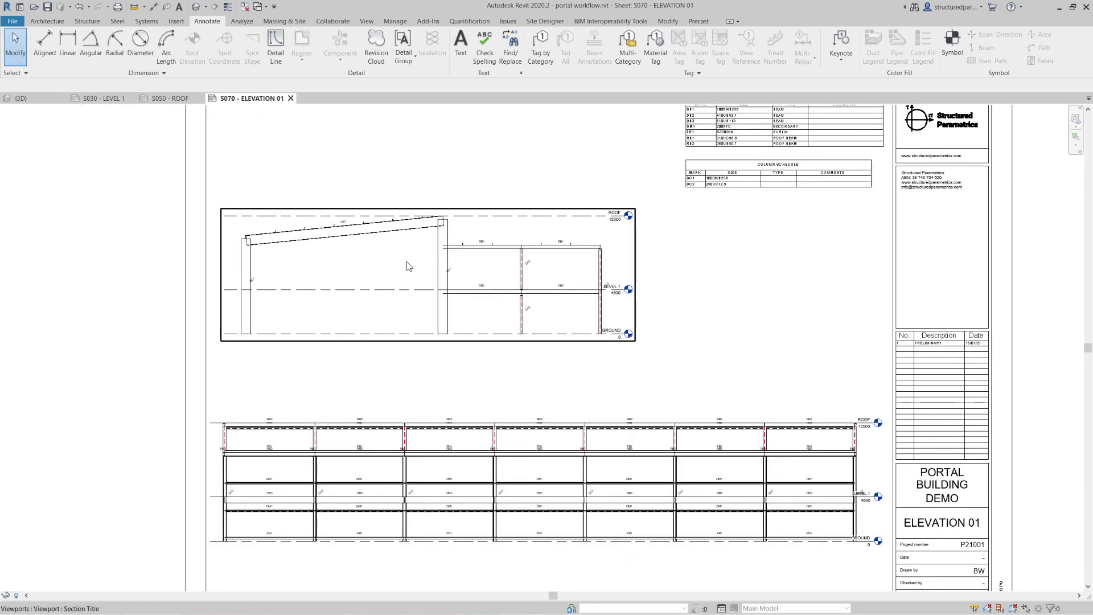
{"action": "scroll", "coordinate": [389, 224], "scroll_direction": "up", "scroll_amount": 3}
{"action": "scroll", "coordinate": [514, 485], "scroll_direction": "down", "scroll_amount": 3}
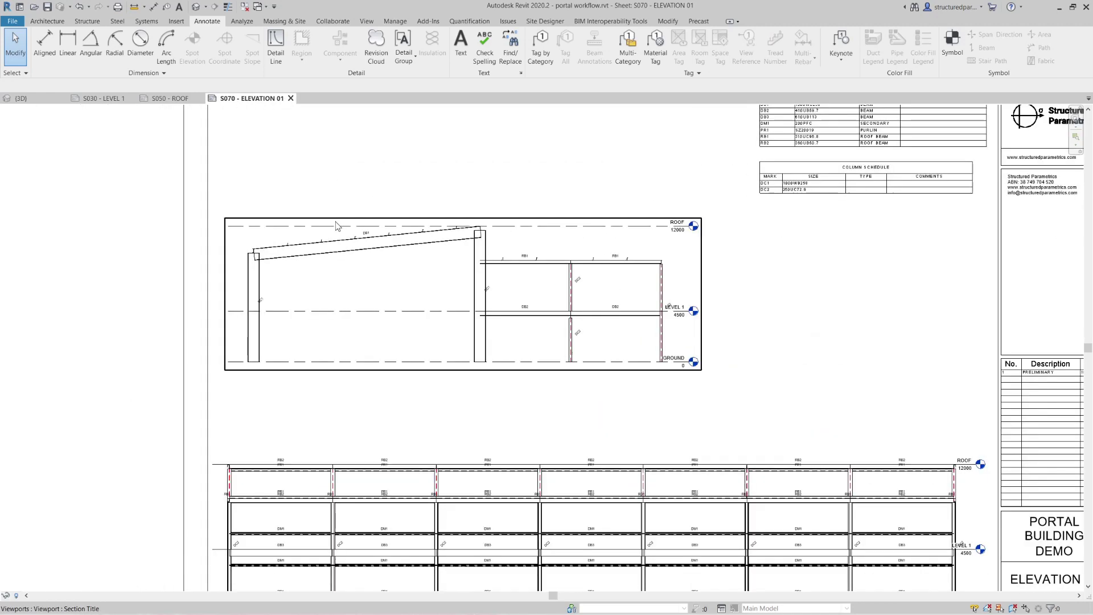
{"action": "scroll", "coordinate": [514, 485], "scroll_direction": "up", "scroll_amount": 4}
{"action": "scroll", "coordinate": [715, 442], "scroll_direction": "down", "scroll_amount": 5}
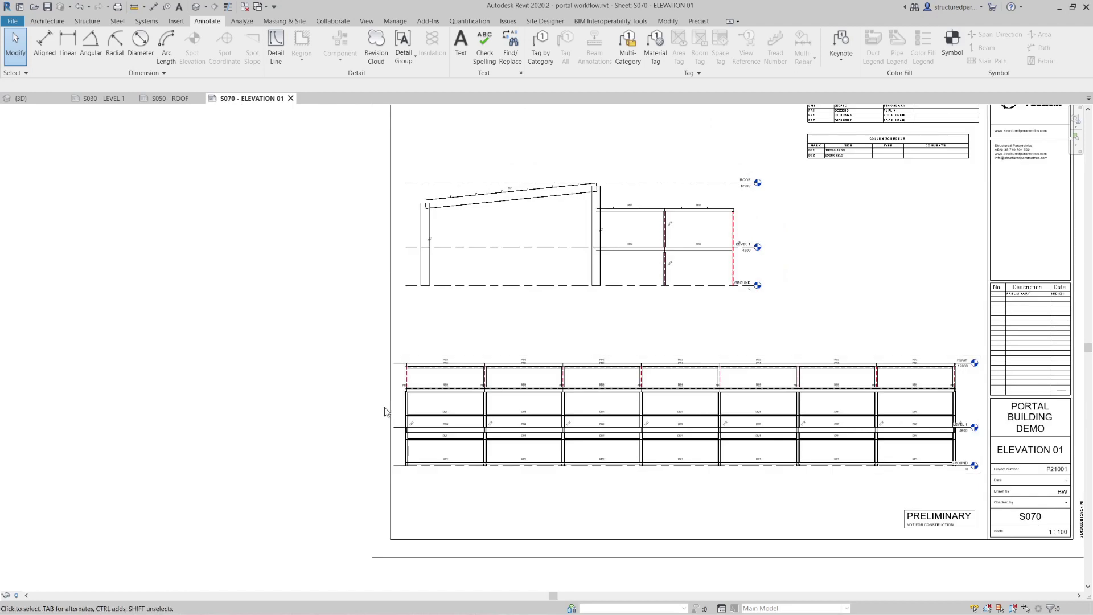
{"action": "scroll", "coordinate": [384, 407], "scroll_direction": "up", "scroll_amount": 2}
{"action": "scroll", "coordinate": [343, 404], "scroll_direction": "down", "scroll_amount": 3}
{"action": "scroll", "coordinate": [681, 286], "scroll_direction": "up", "scroll_amount": 2}
{"action": "scroll", "coordinate": [681, 285], "scroll_direction": "down", "scroll_amount": 1}
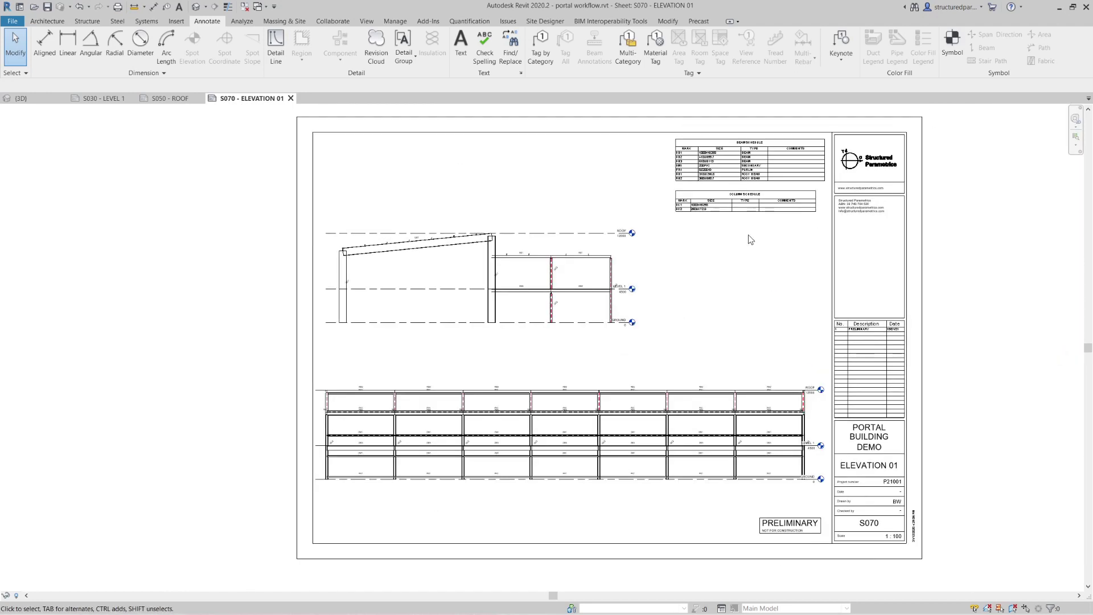
{"action": "scroll", "coordinate": [703, 303], "scroll_direction": "down", "scroll_amount": 2}
{"action": "scroll", "coordinate": [734, 285], "scroll_direction": "up", "scroll_amount": 2}
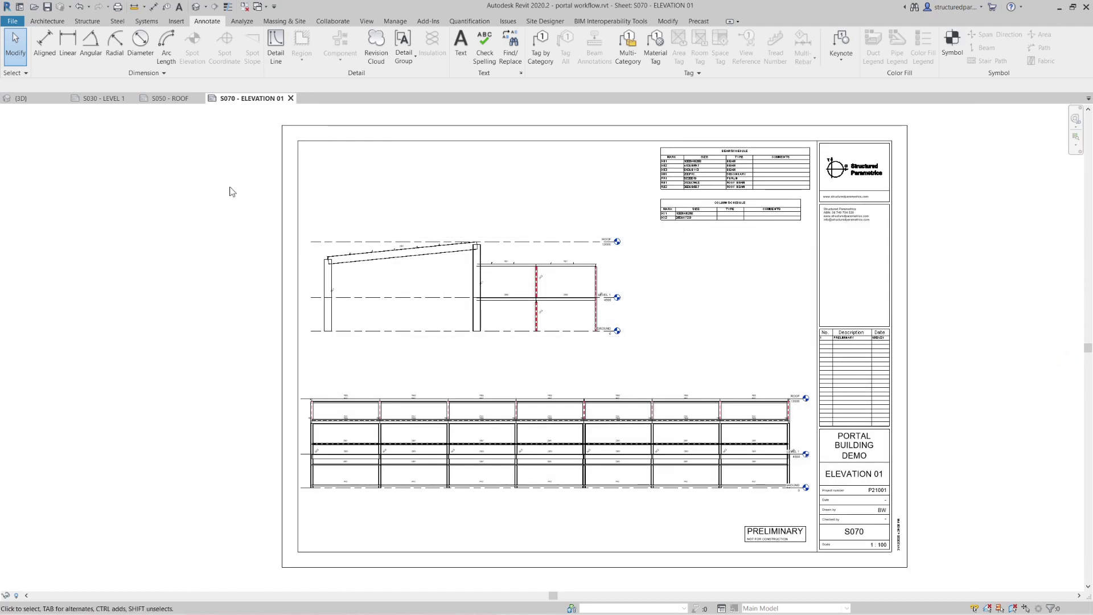
Review the 3D view of the steel frame and sheets S030, S050 and S070 one after another
{"action": "left_click", "coordinate": [51, 101]}
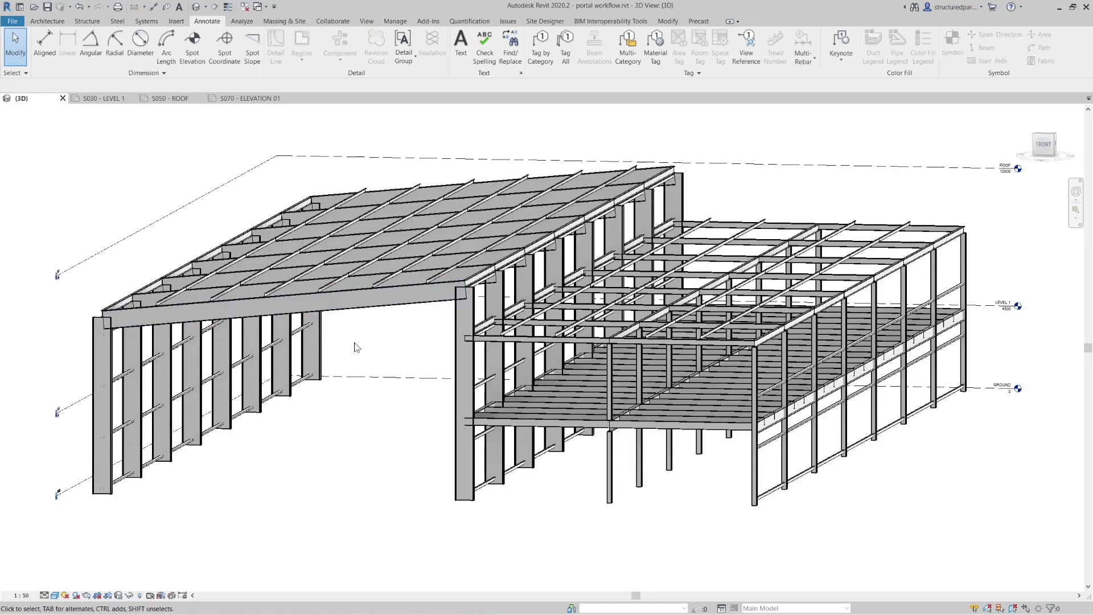
{"action": "left_click", "coordinate": [118, 104]}
{"action": "left_click", "coordinate": [172, 99]}
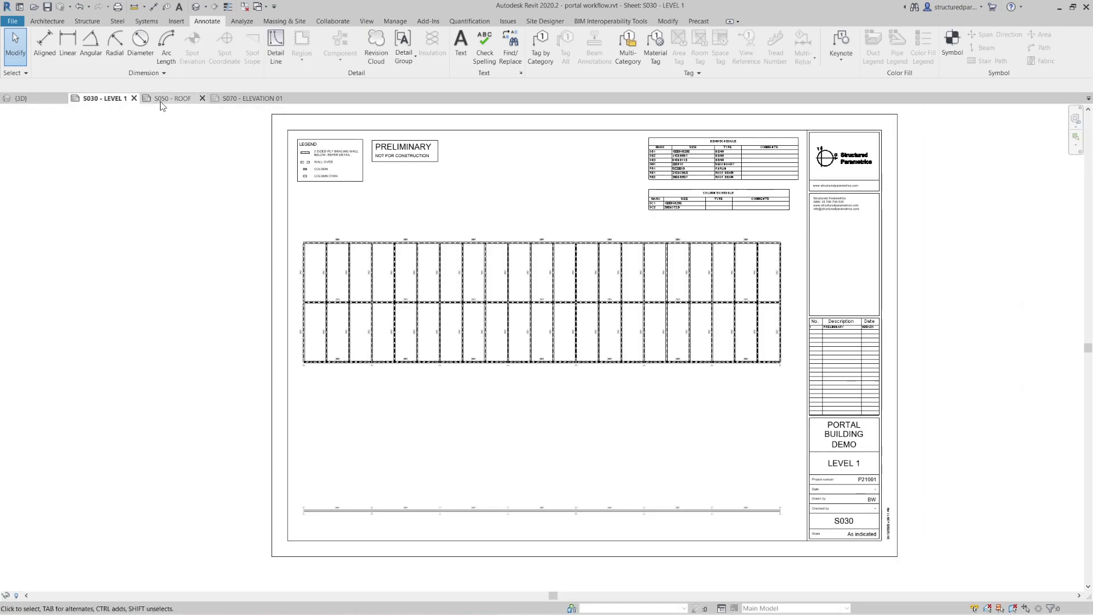
{"action": "left_click", "coordinate": [243, 98]}
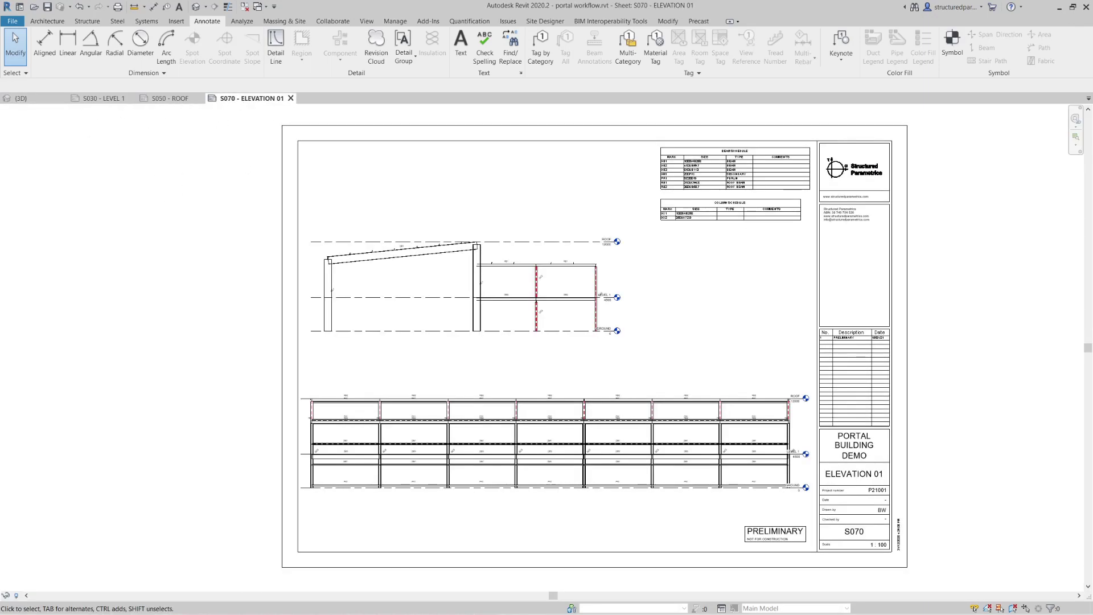